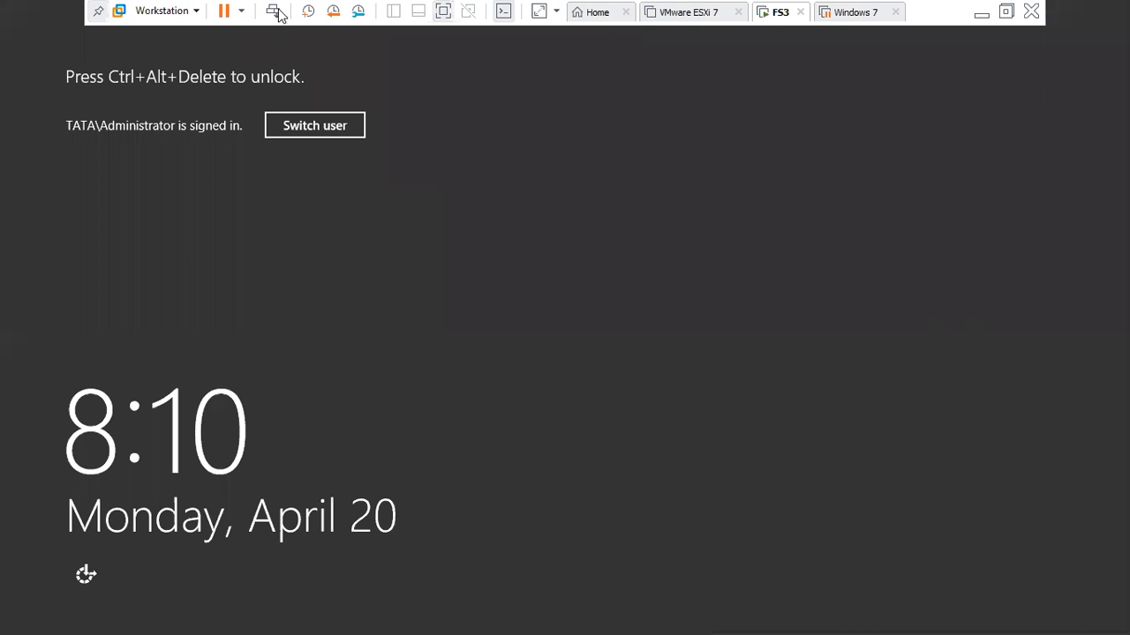
- Unlock the Administrator session with its password and open File Explorer on This PC
click(277, 12)
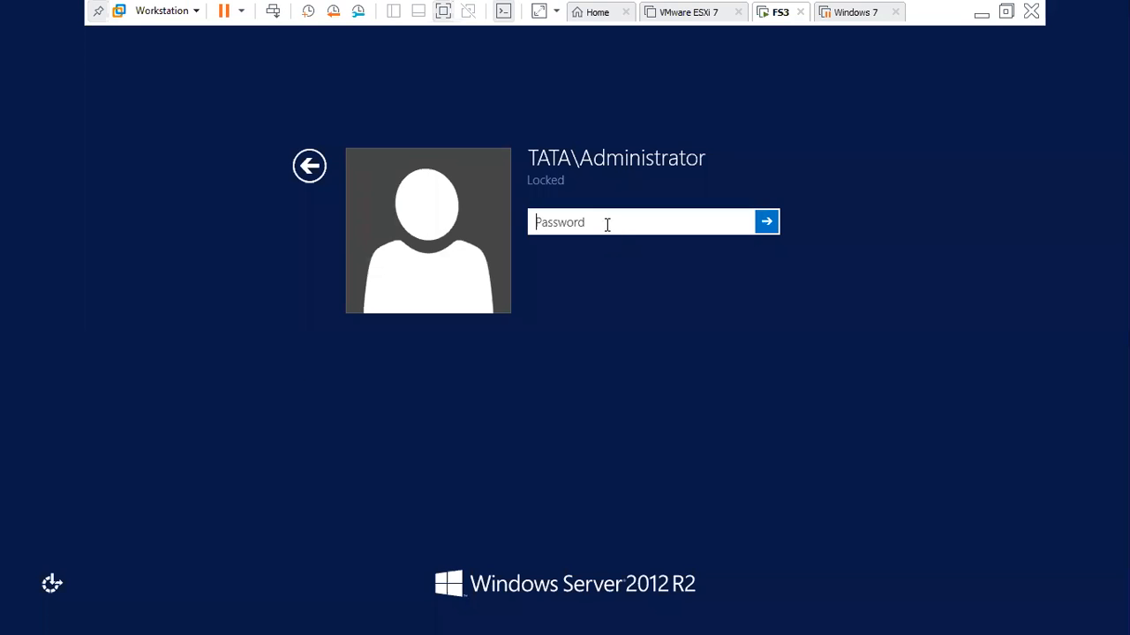
text(•••••••)
key(Return)
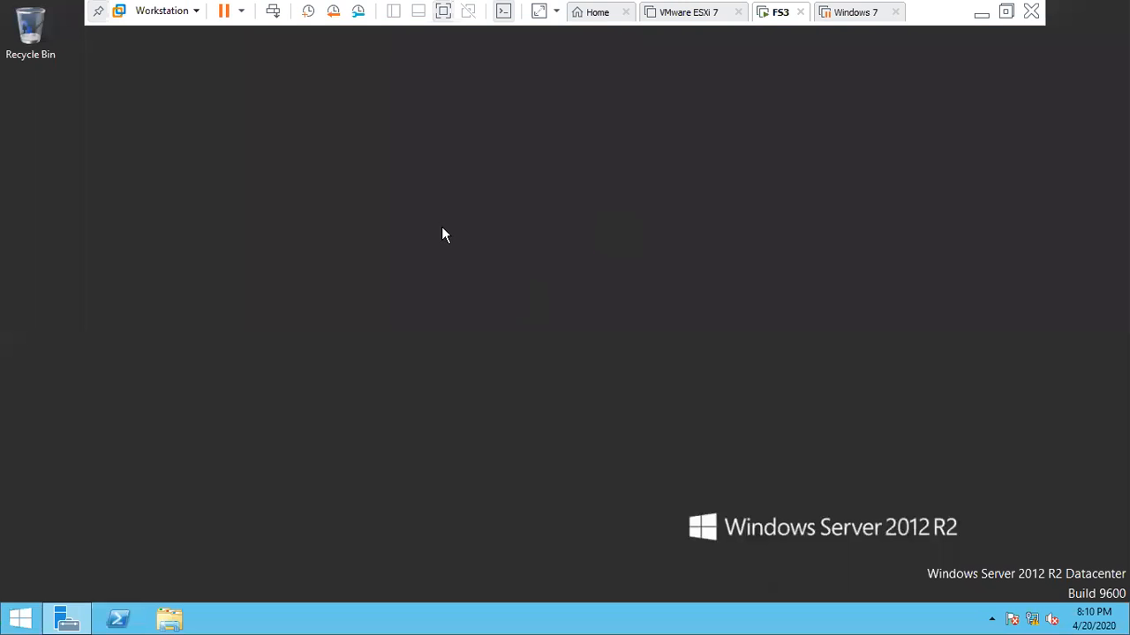
click(89, 623)
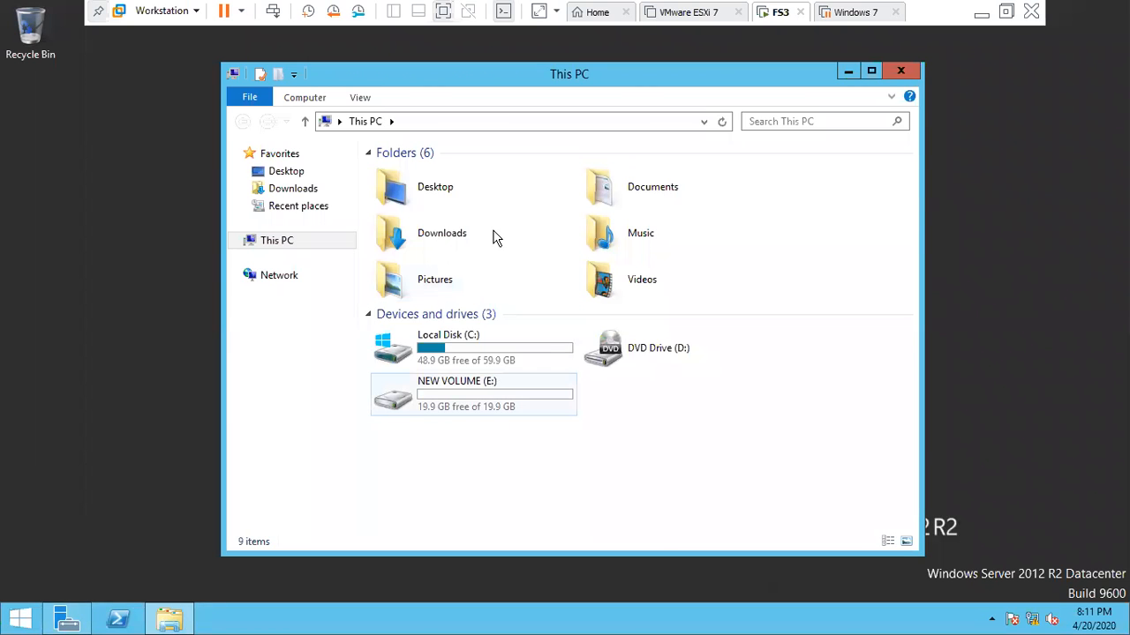
double_click(494, 413)
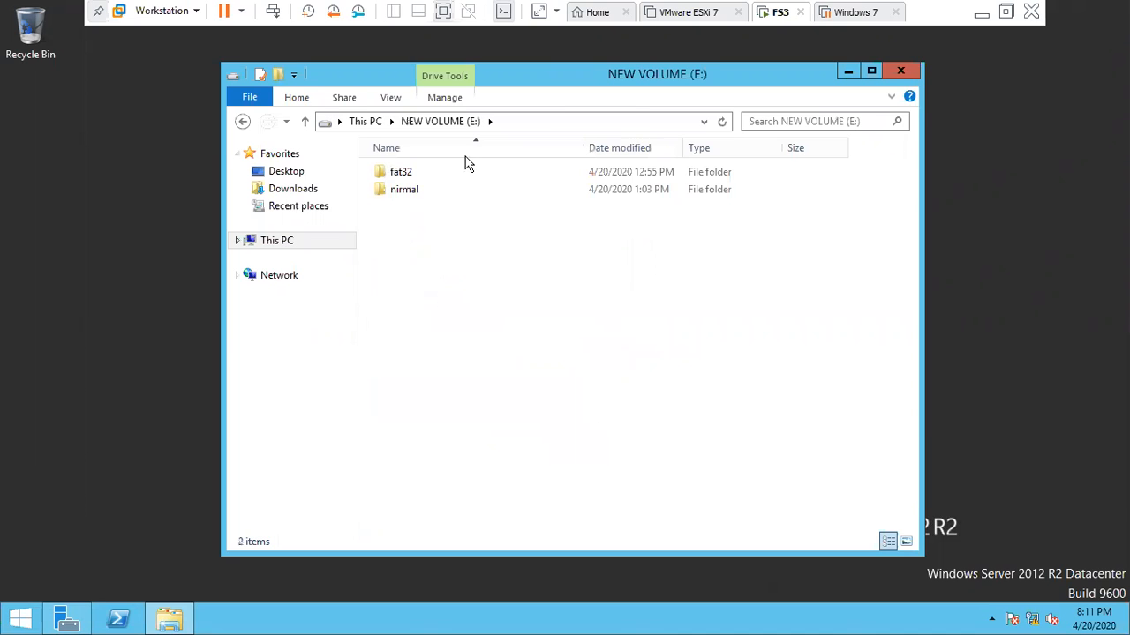
click(242, 122)
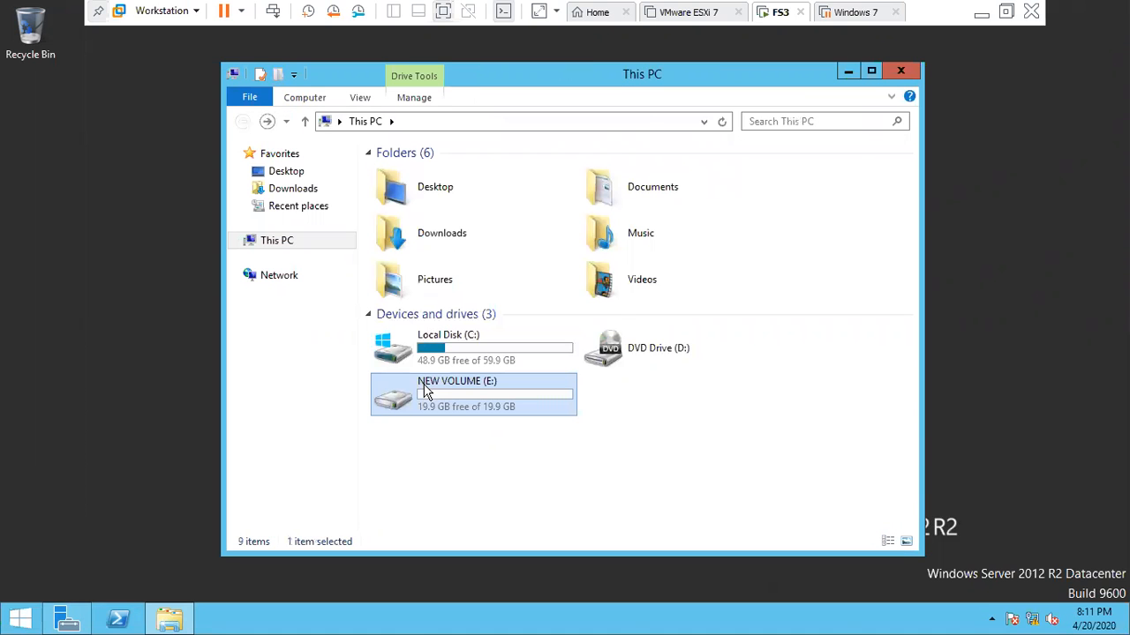
right_click(423, 385)
click(448, 374)
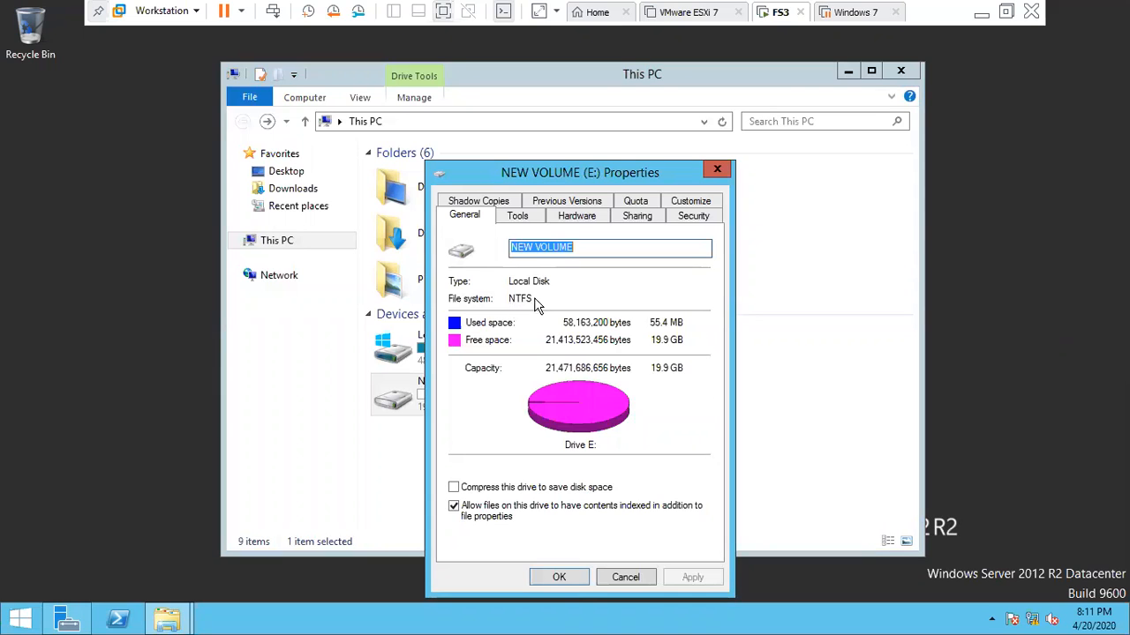
click(718, 172)
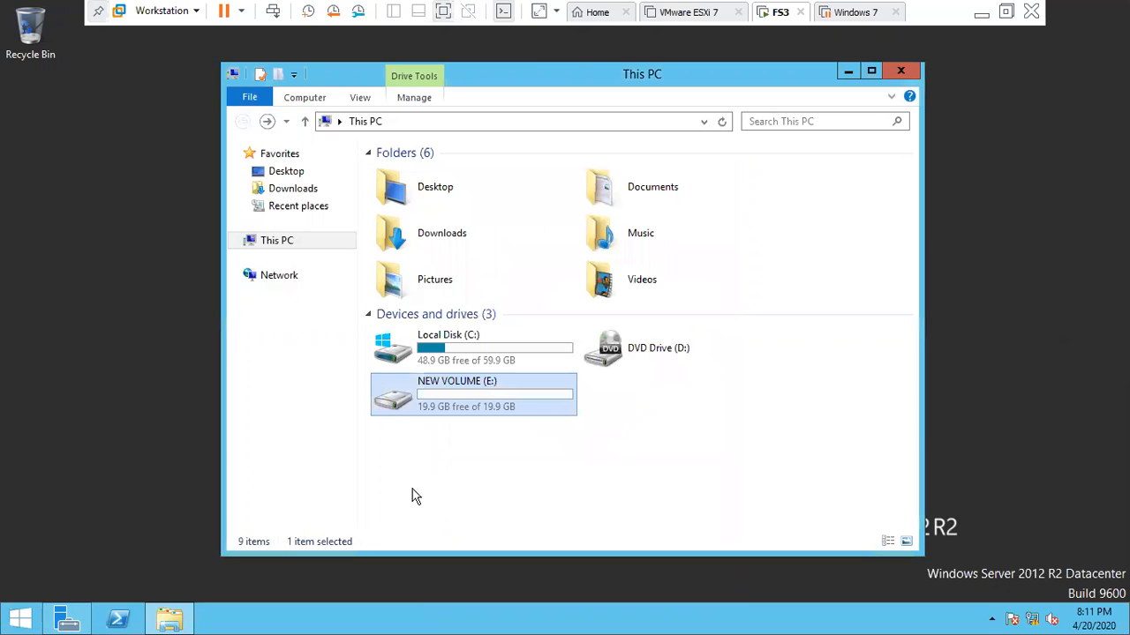
click(412, 496)
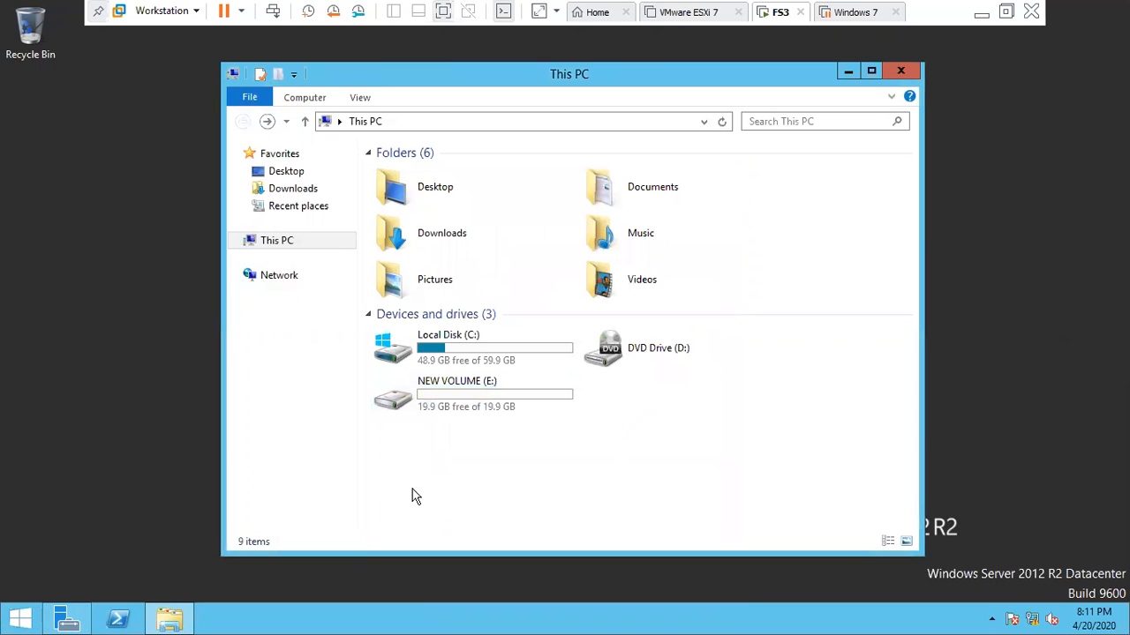
click(464, 405)
right_click(486, 381)
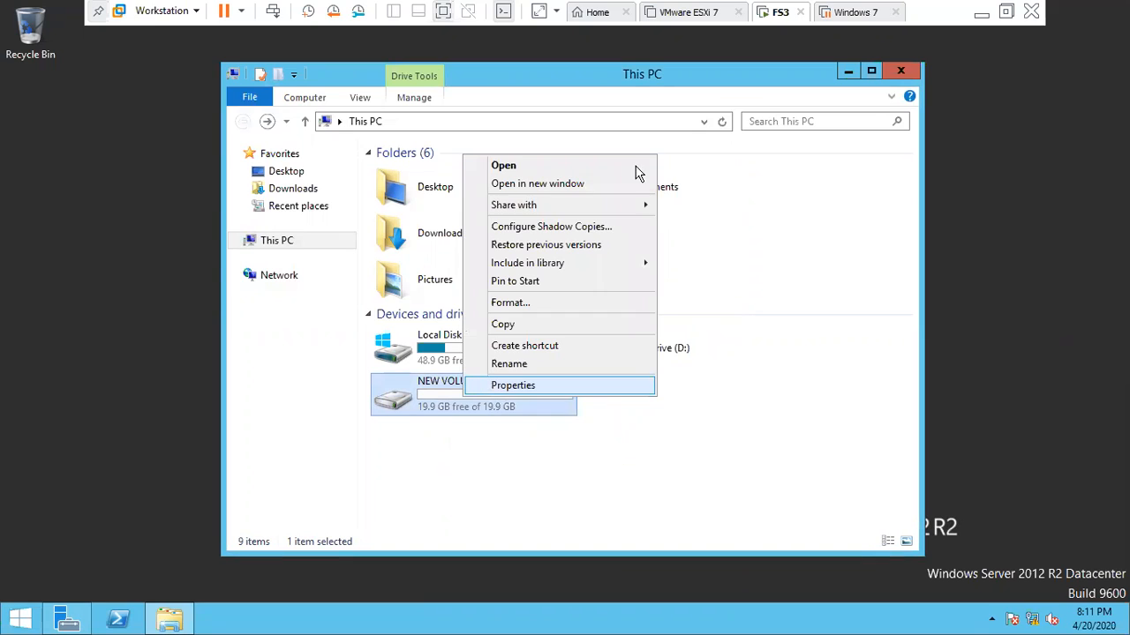
key(Return)
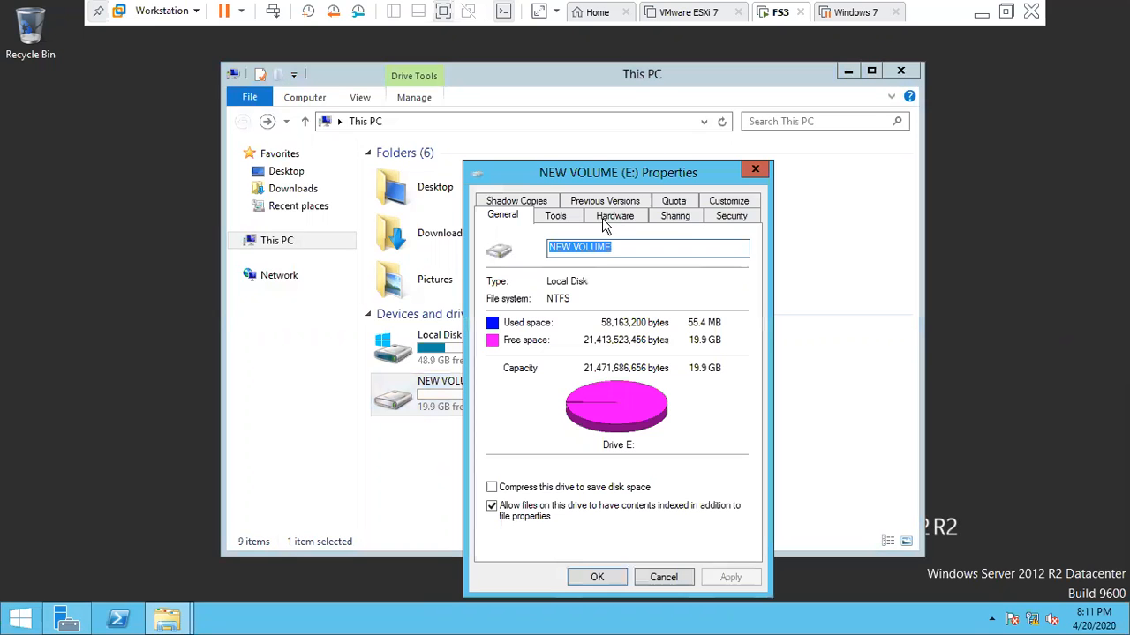
click(686, 221)
click(717, 222)
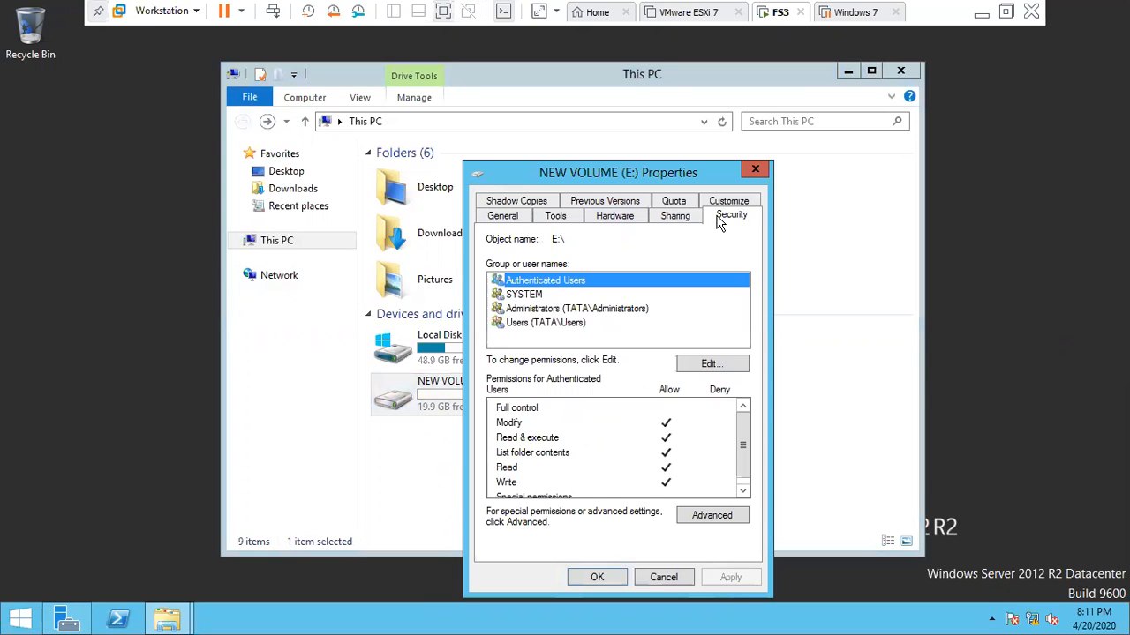
click(675, 205)
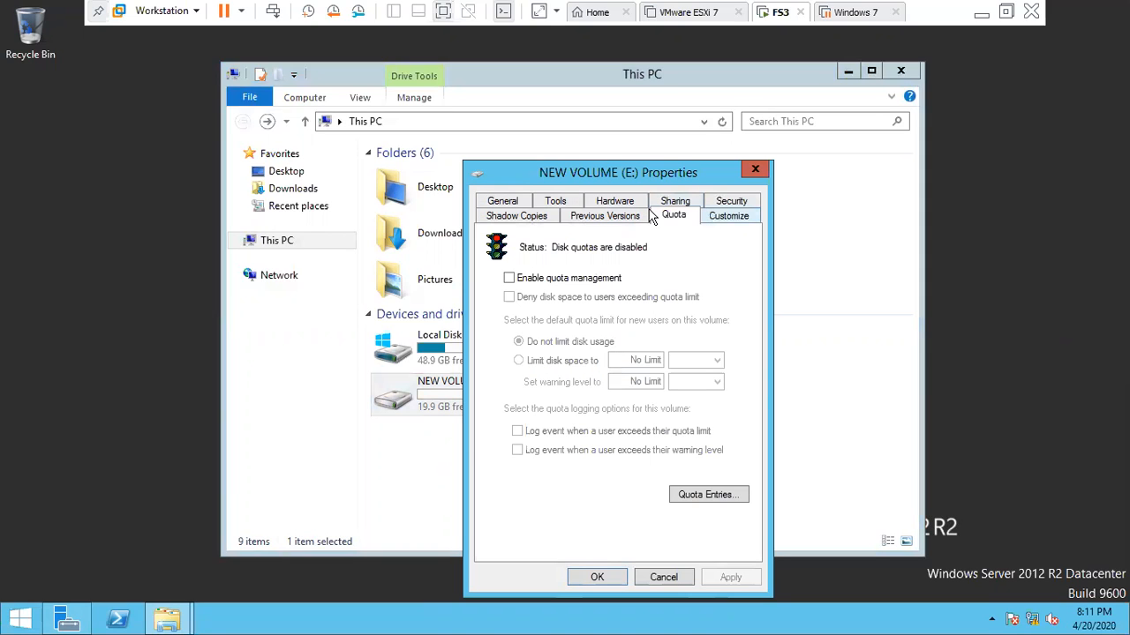
click(615, 219)
click(519, 220)
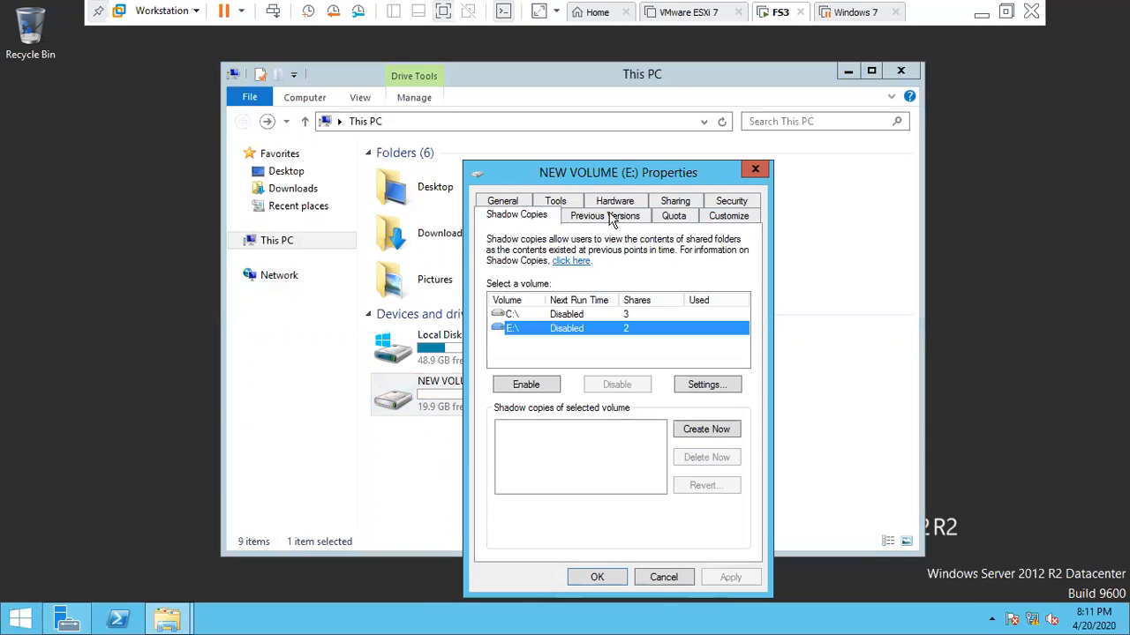
click(759, 171)
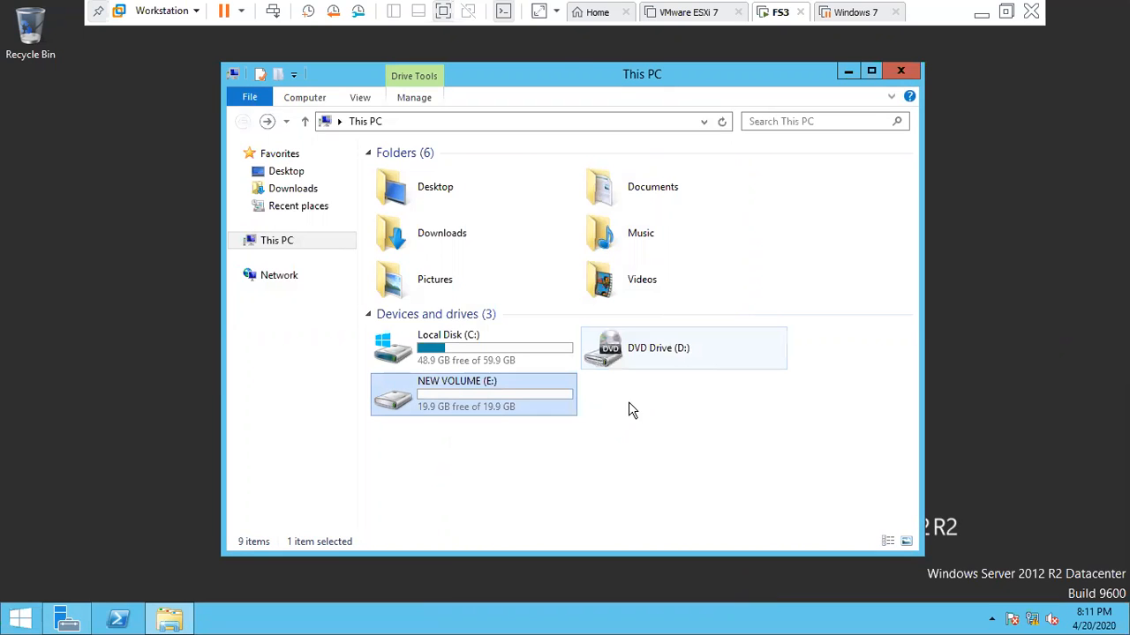
click(579, 500)
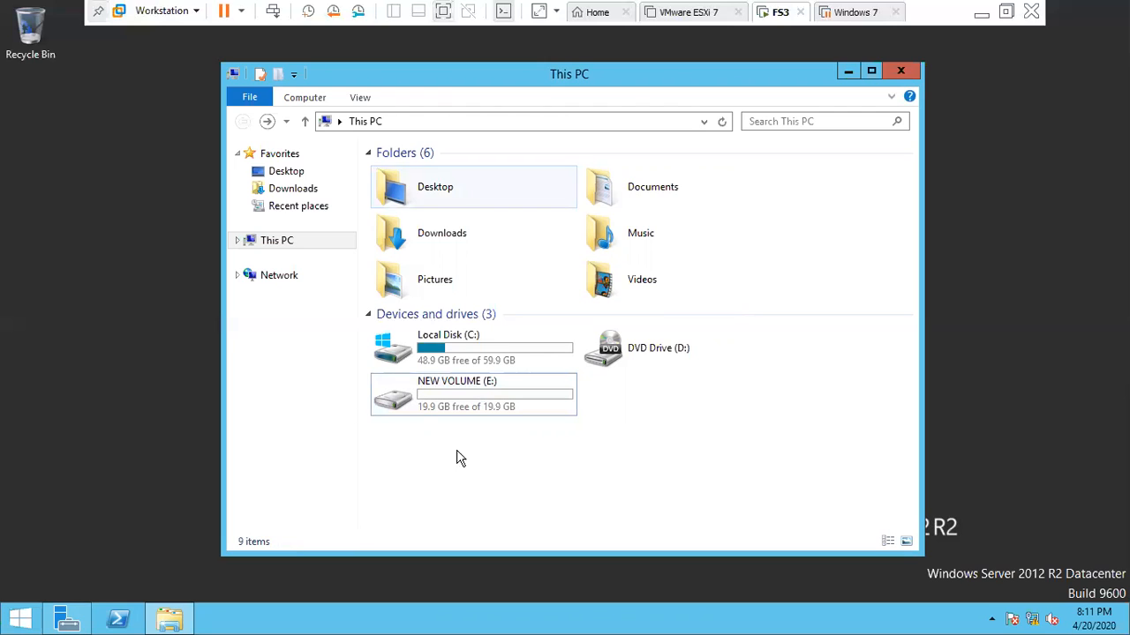
- Select drive E:, launch diskmgmt.msc, and minimize the This PC window
click(459, 397)
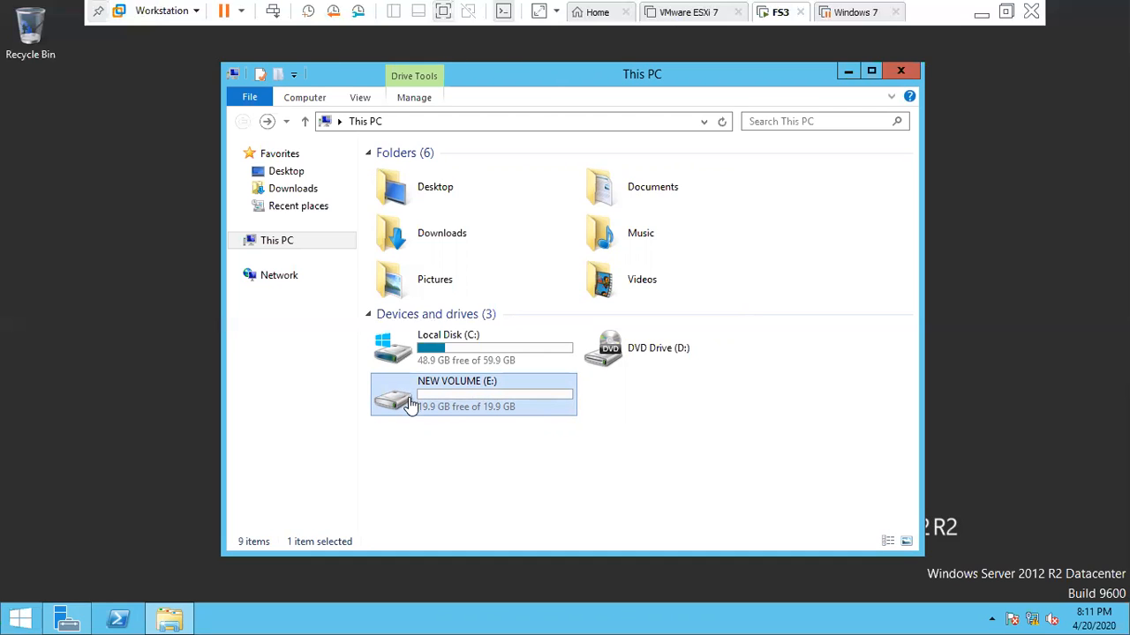
key(super+r)
text(diskmgmt.msc)
key(Return)
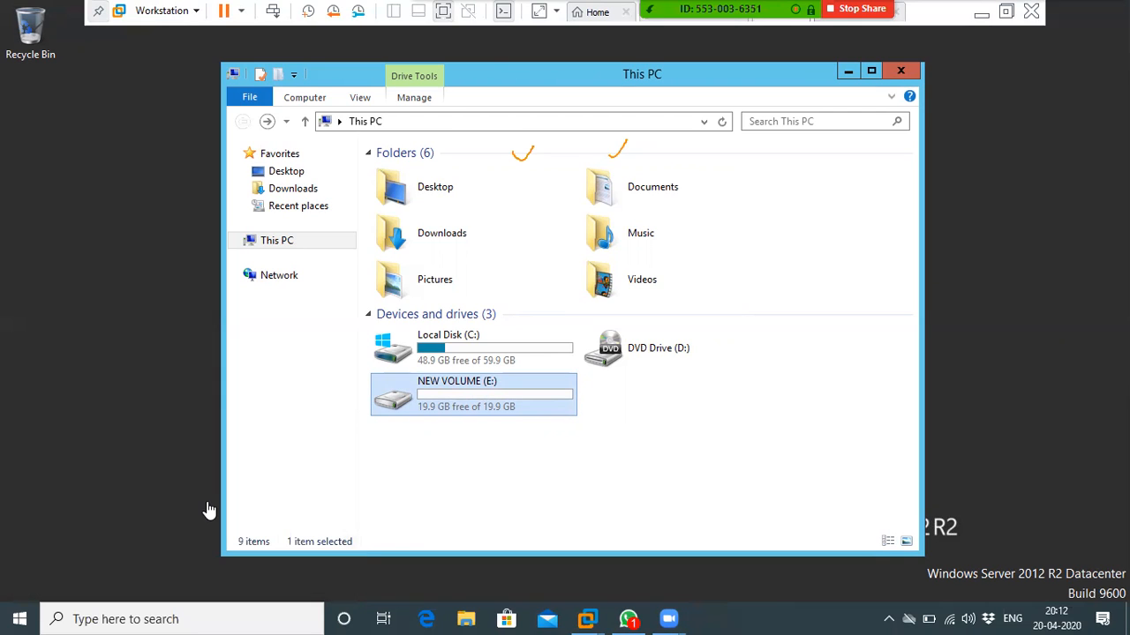
click(143, 354)
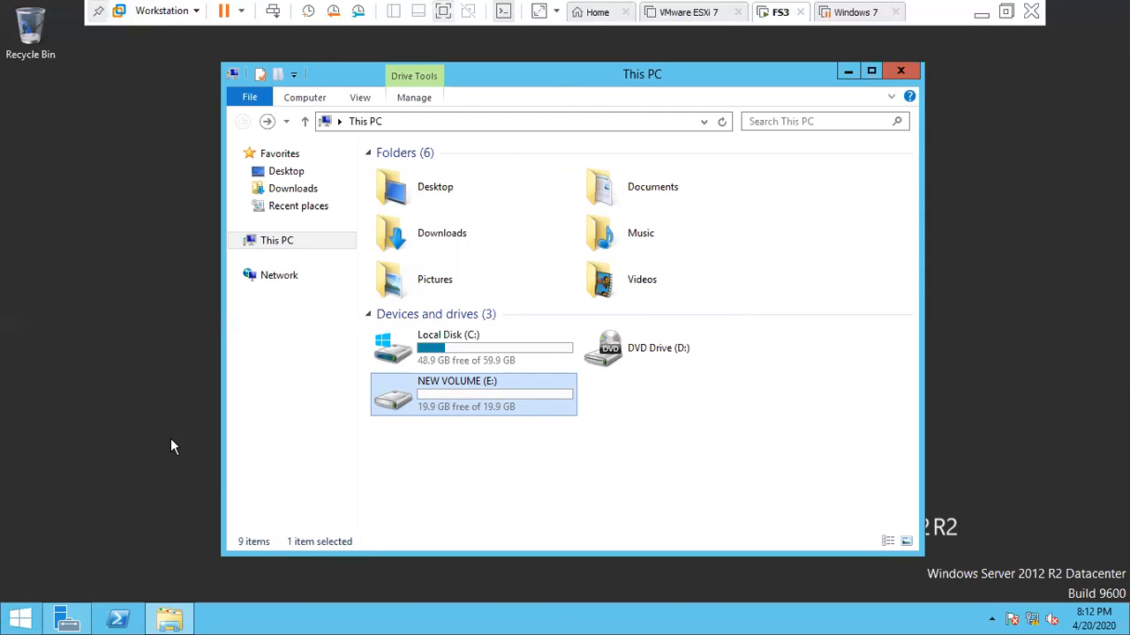
click(846, 71)
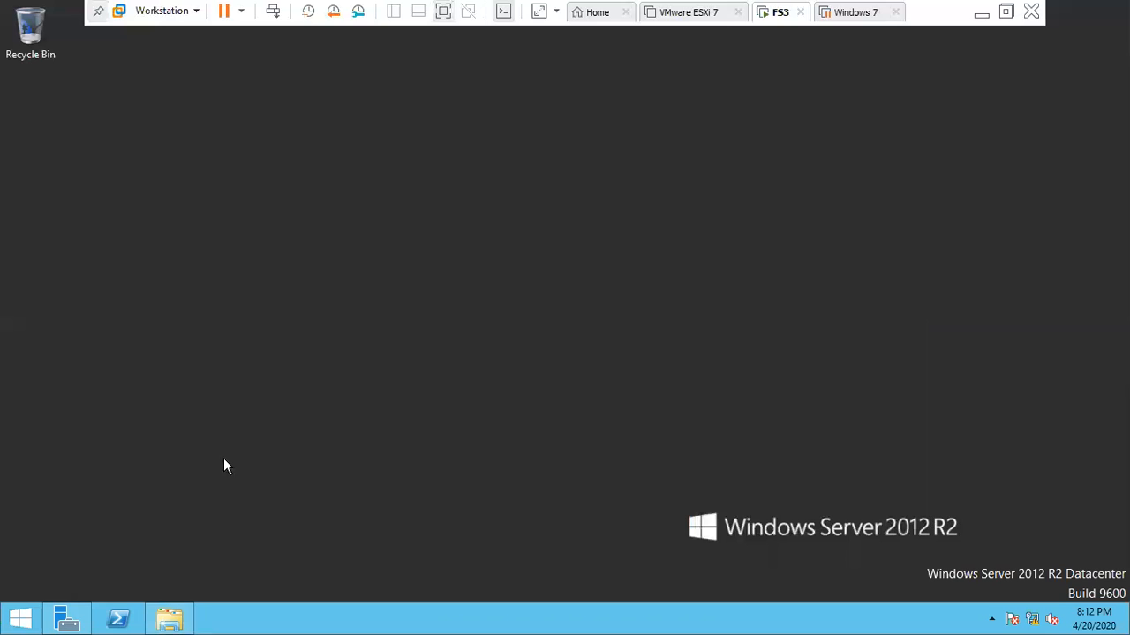
- Relaunch Disk Management maximized and delete the NEW VOLUME (E:) partition on Disk 1
key(super+r)
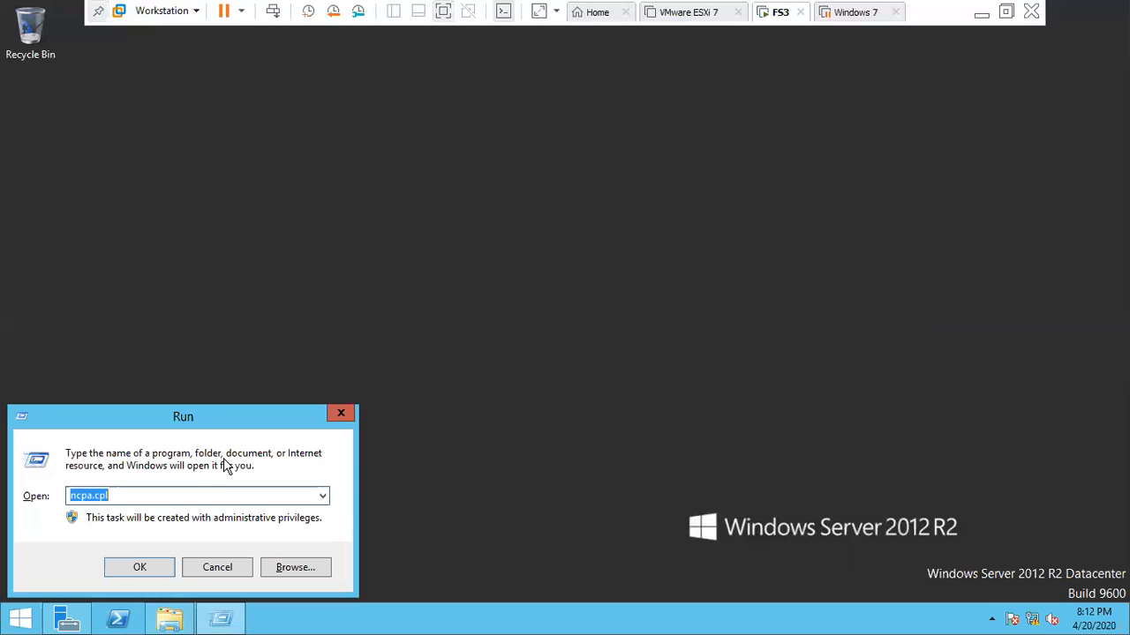
key(Down)
key(Down)
key(Return)
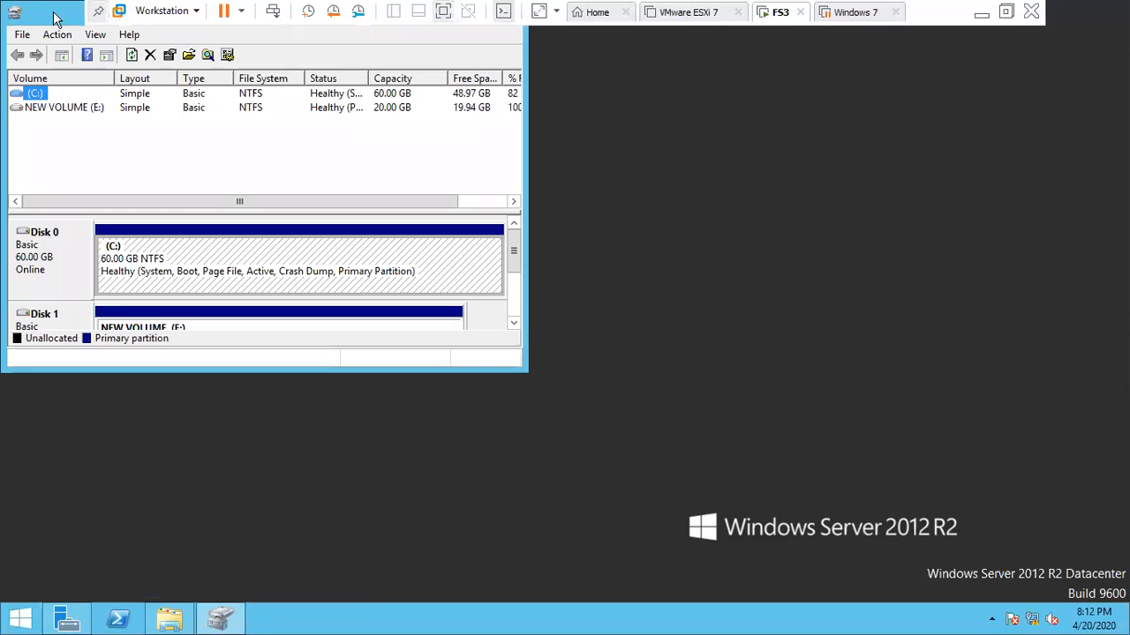
double_click(54, 13)
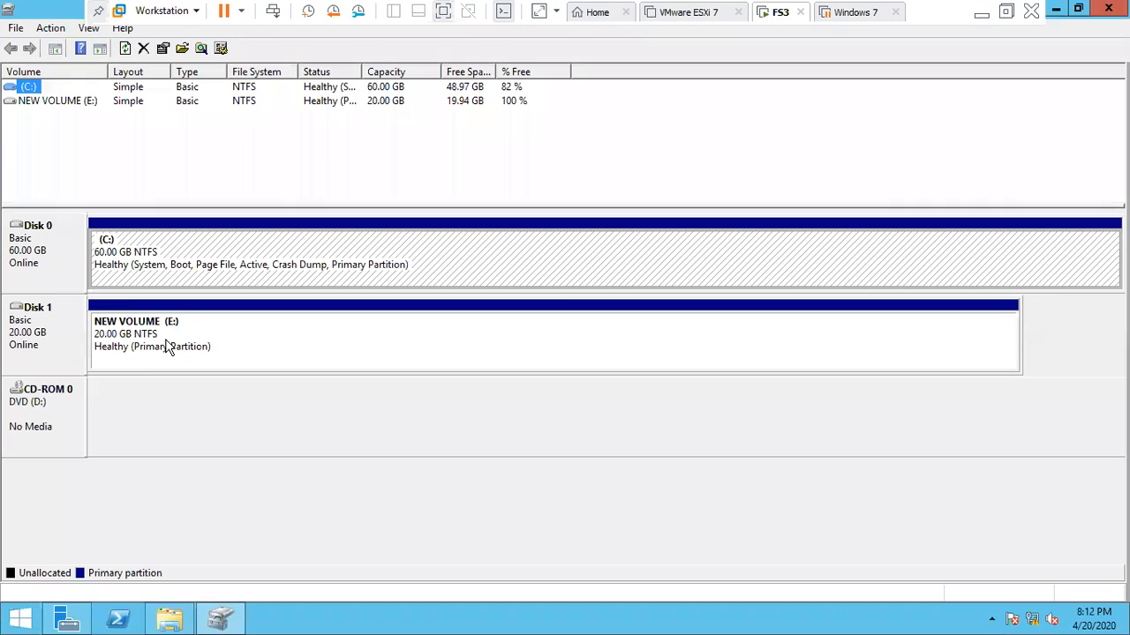
click(141, 343)
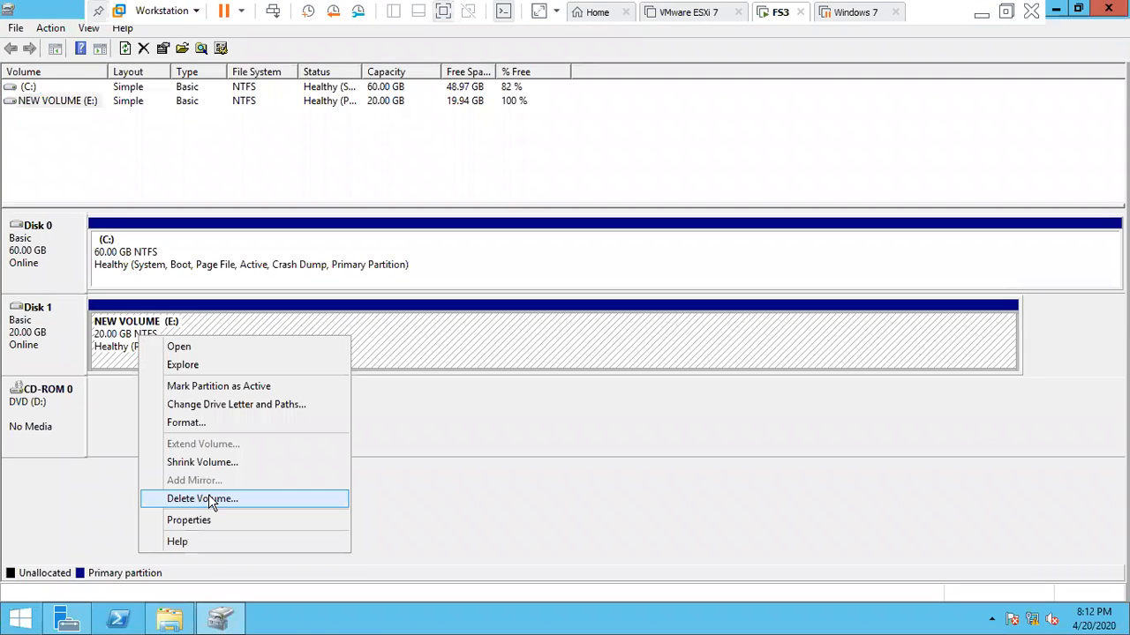
key(Return)
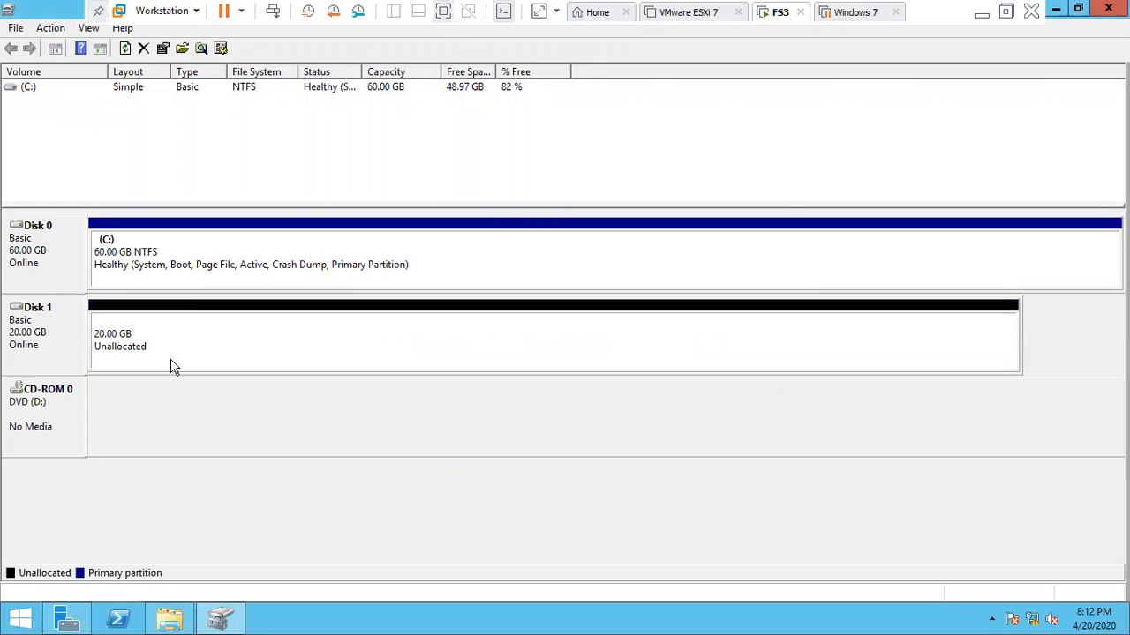
right_click(171, 349)
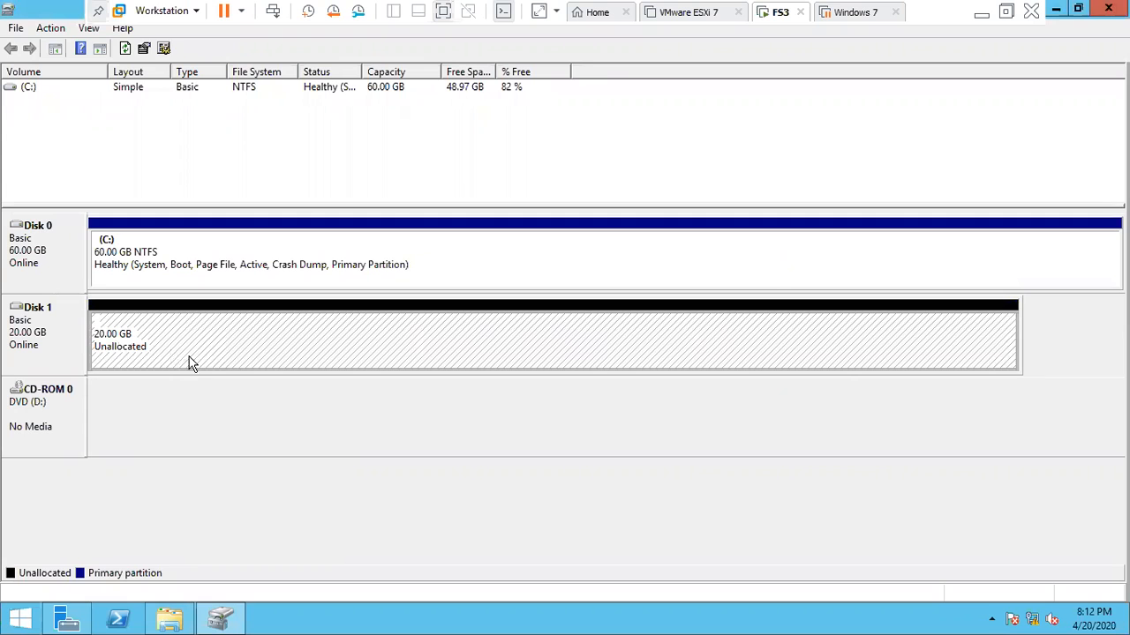
- Start a new simple volume using the full 20477 MB and drive letter E
click(194, 362)
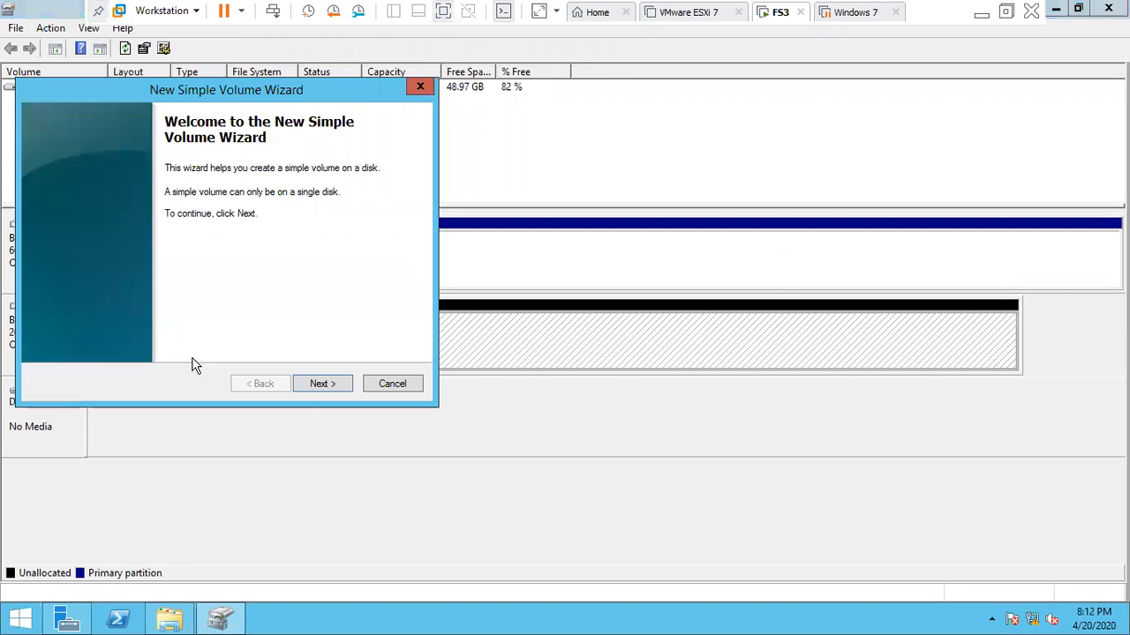
click(323, 384)
click(320, 386)
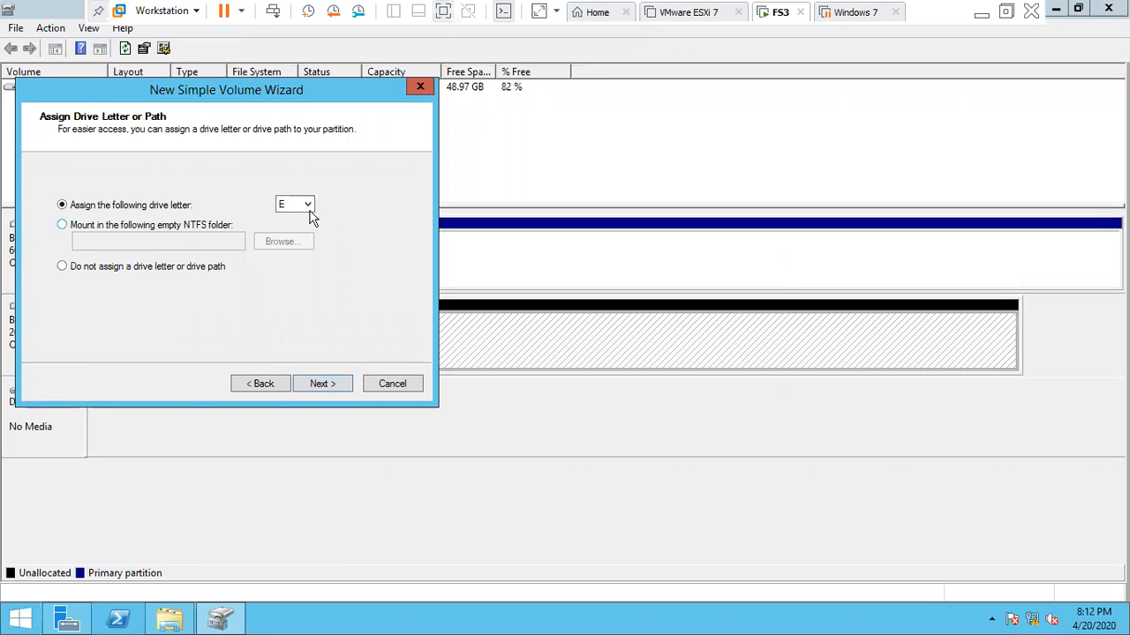
click(310, 210)
click(309, 374)
click(312, 384)
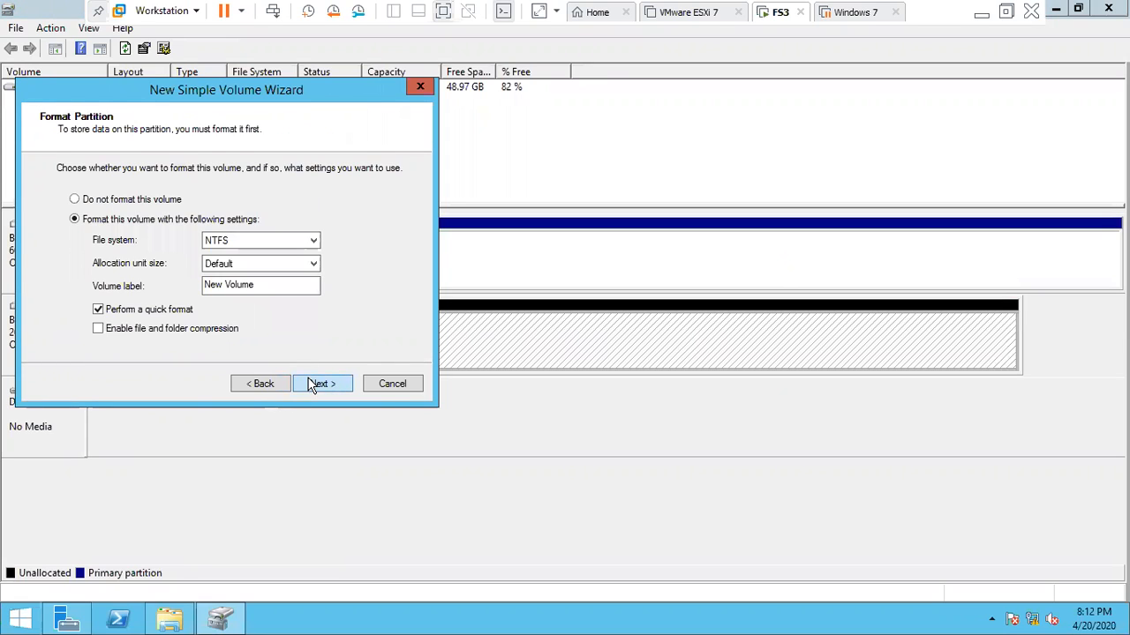
- Format the volume as FAT32 with a custom volume label and finish the wizard
click(303, 246)
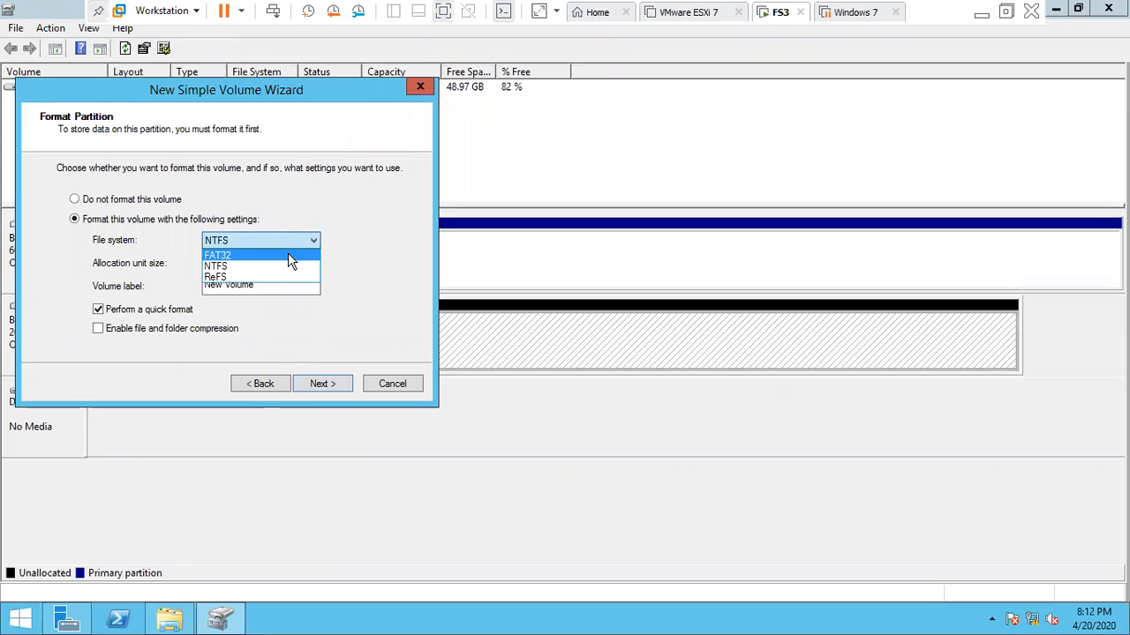
click(288, 255)
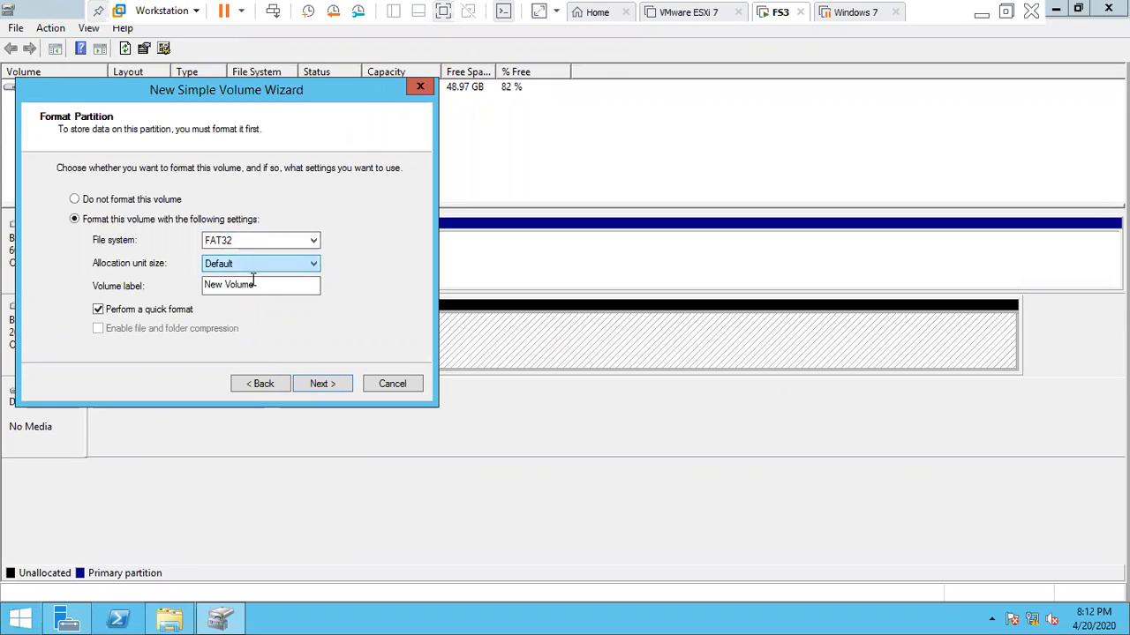
click(257, 284)
key(BackSpace)
key(BackSpace)
key(BackSpace)
key(BackSpace)
key(BackSpace)
key(BackSpace)
key(BackSpace)
key(BackSpace)
key(BackSpace)
key(BackSpace)
text(neeraj)
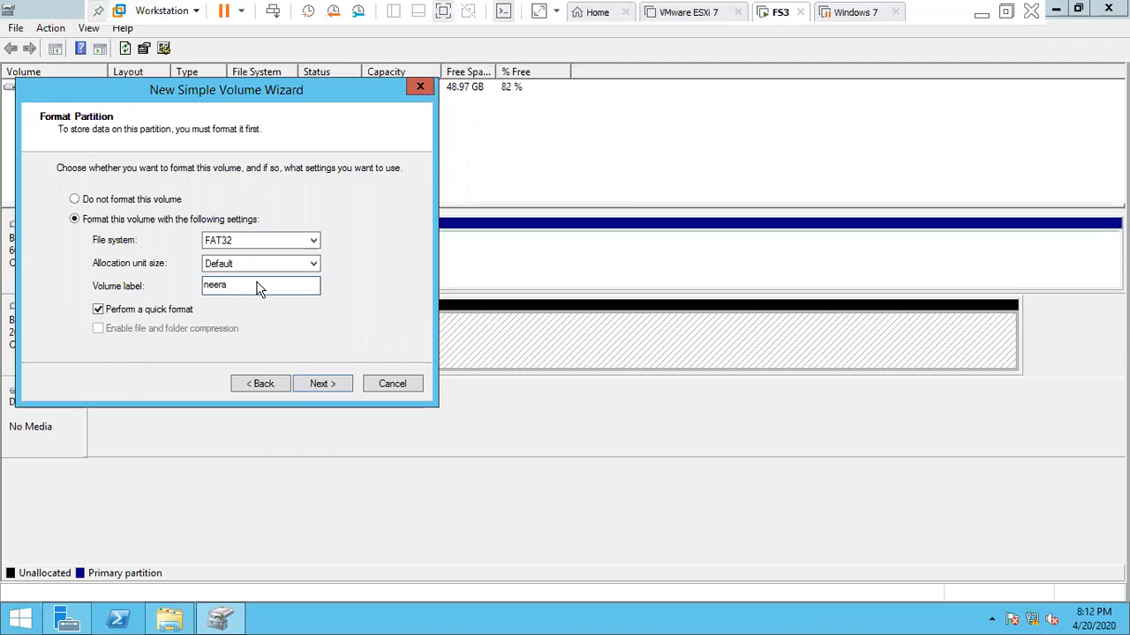
key(Return)
click(322, 385)
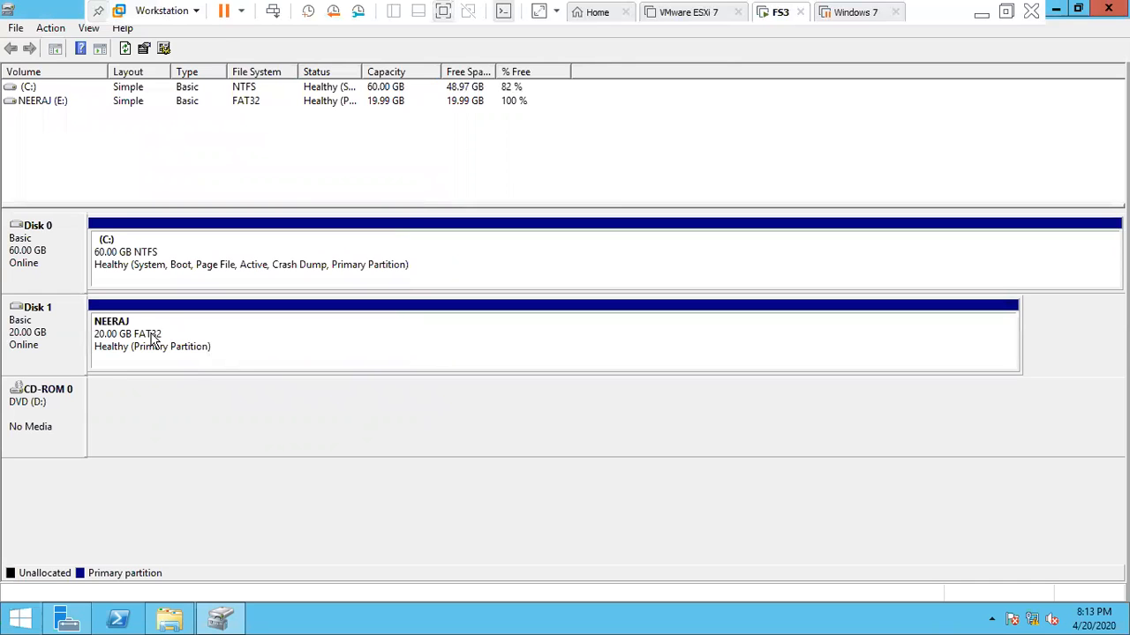
click(221, 346)
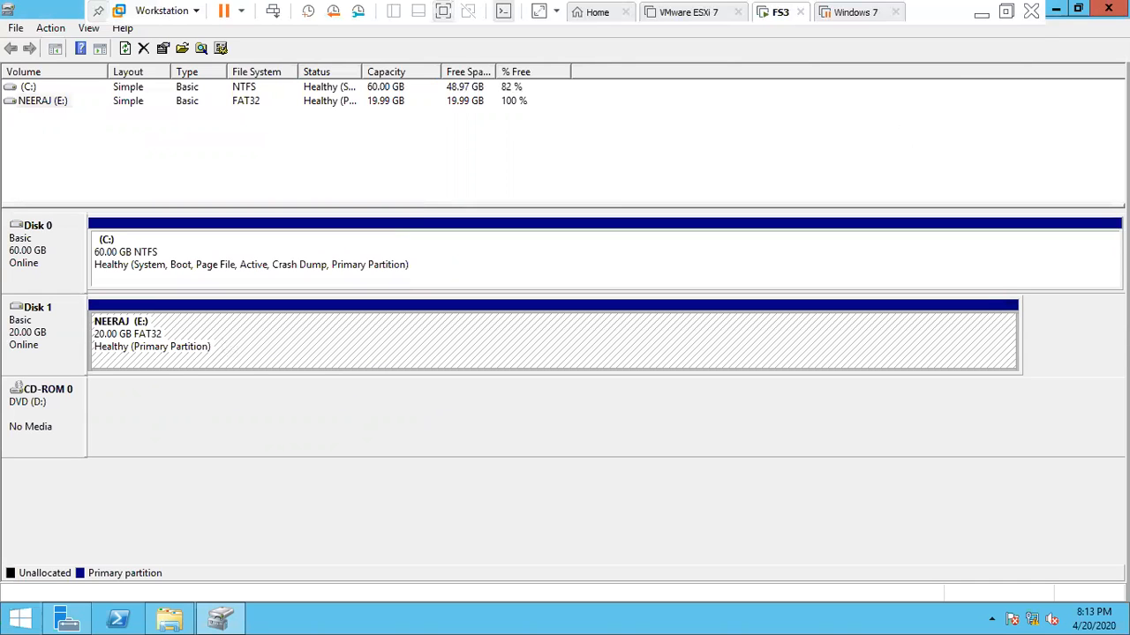
- Close Disk Management and open the Properties of drive E: in File Explorer
click(1108, 8)
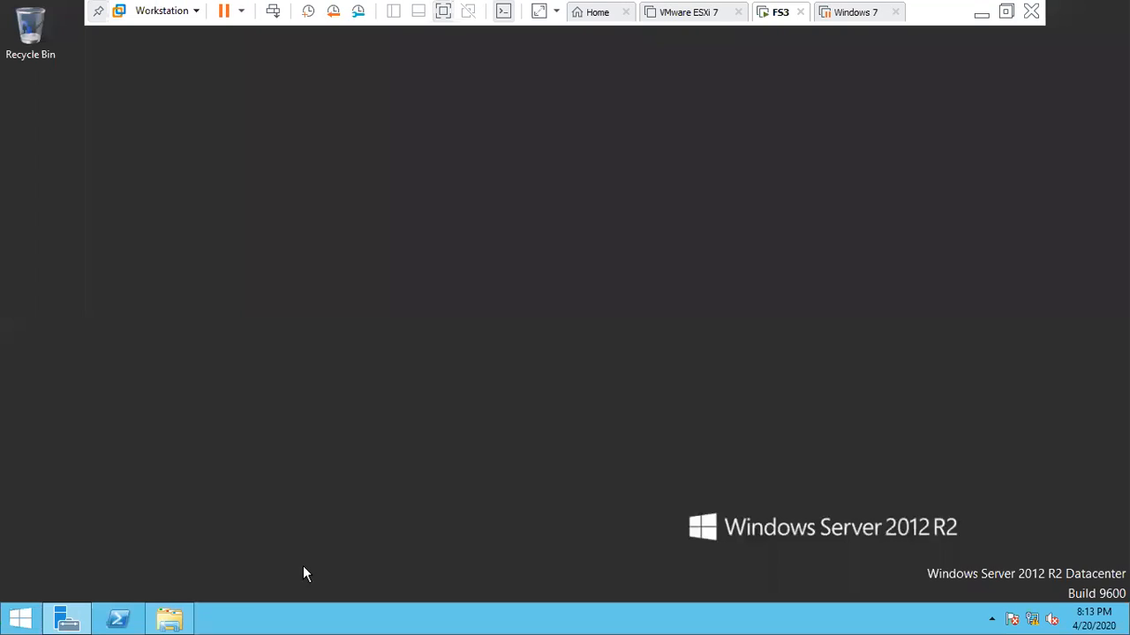
click(170, 621)
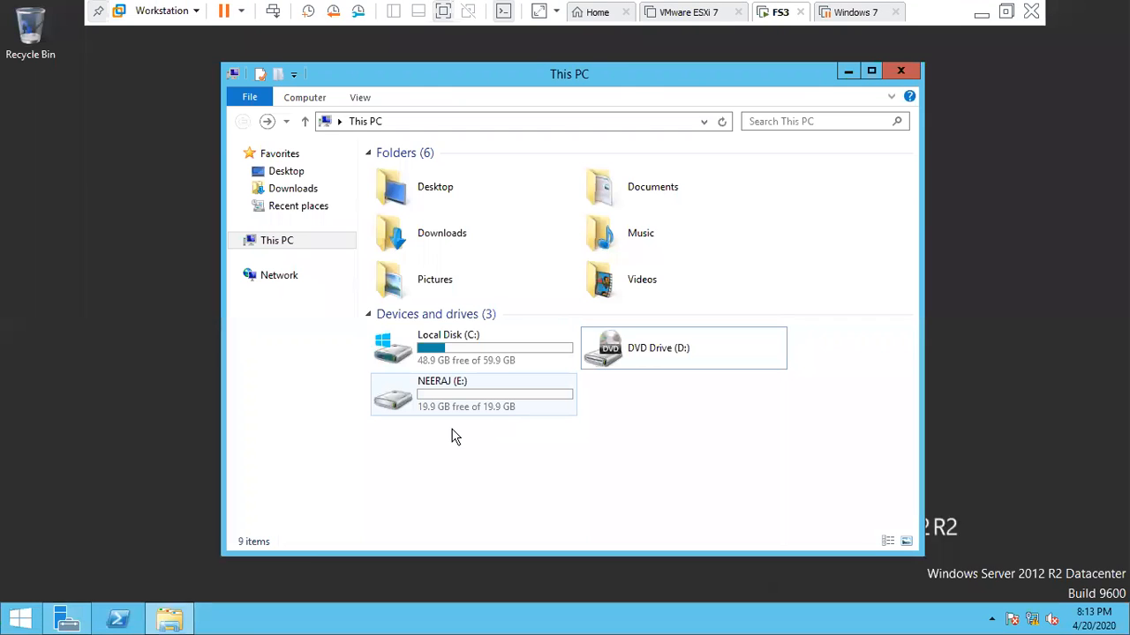
click(457, 417)
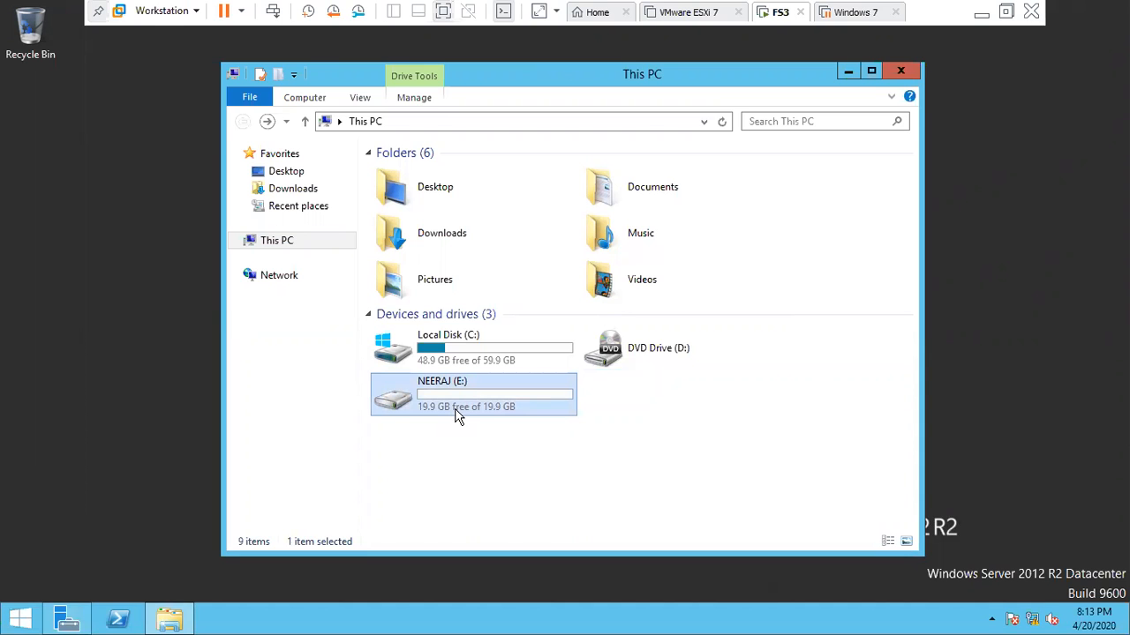
right_click(479, 410)
click(494, 398)
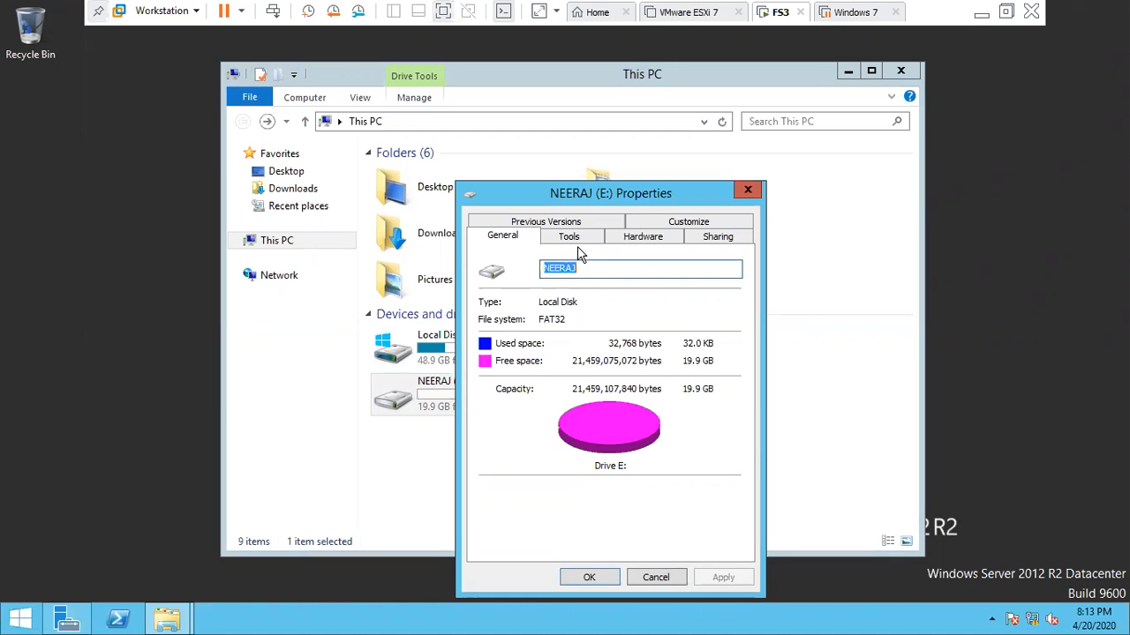
- Review the Sharing, Previous Versions, Customize, Tools and General tabs, then close Properties
click(741, 238)
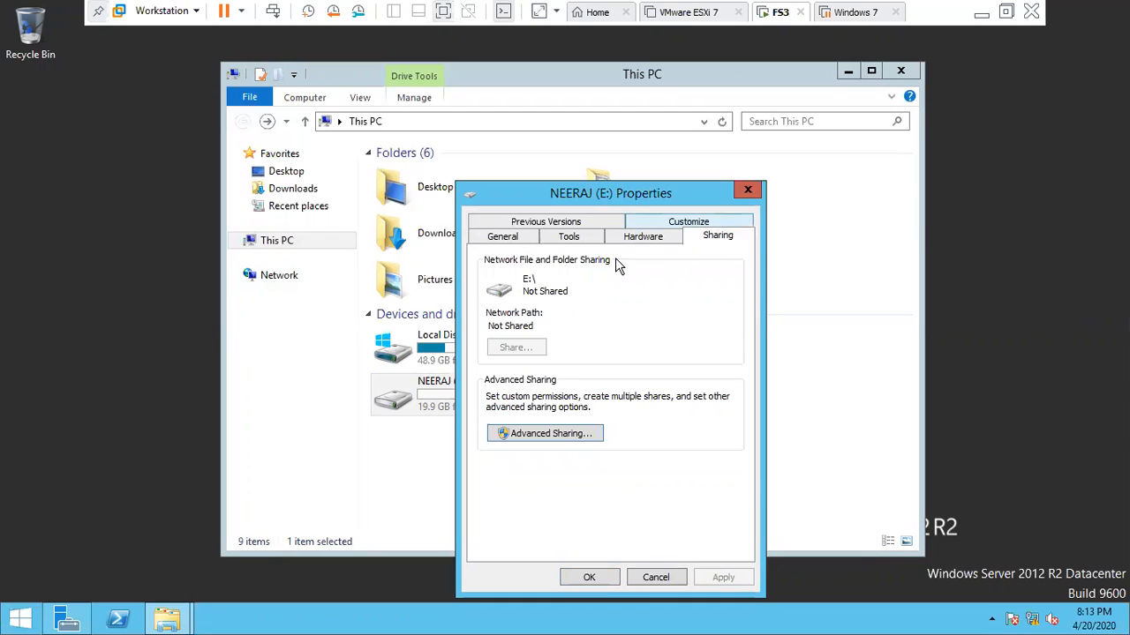
click(579, 224)
click(689, 238)
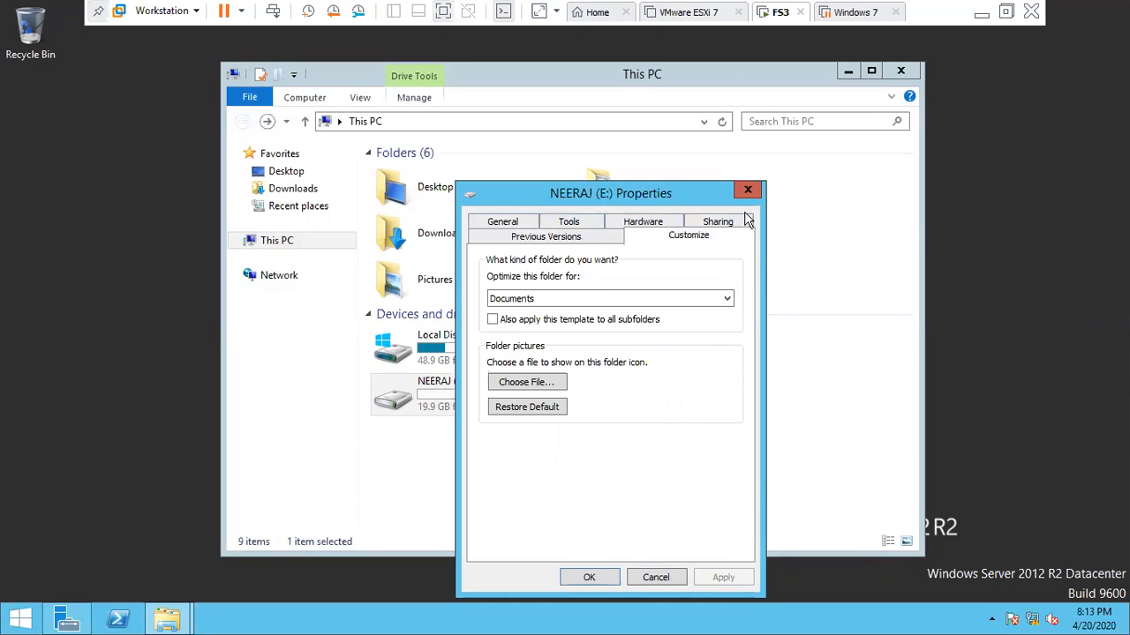
click(697, 227)
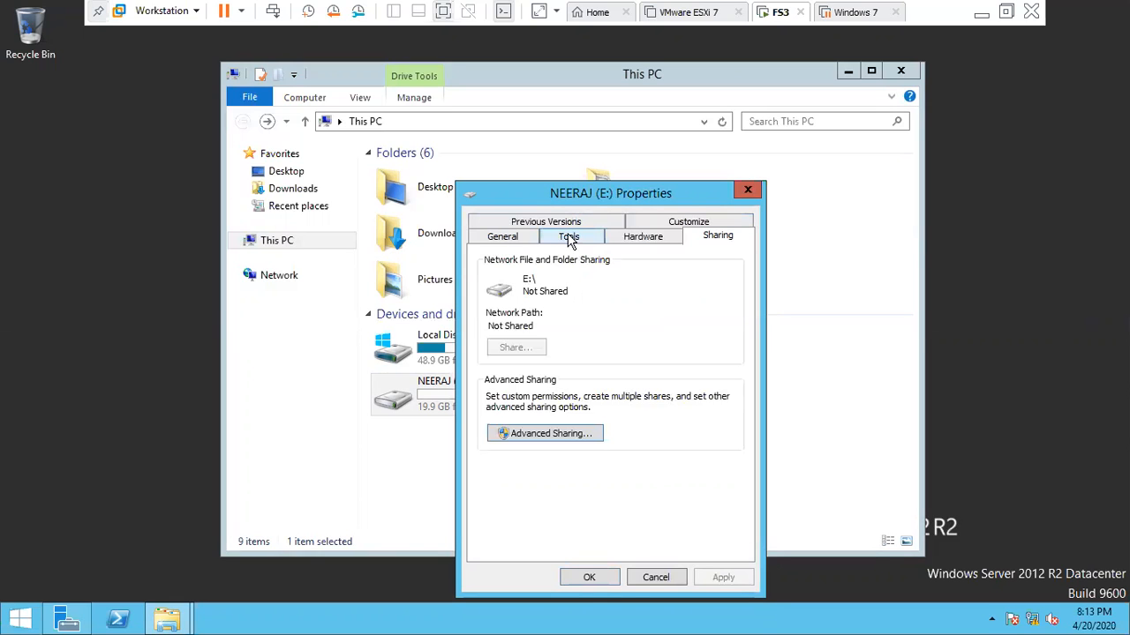
click(570, 238)
click(502, 236)
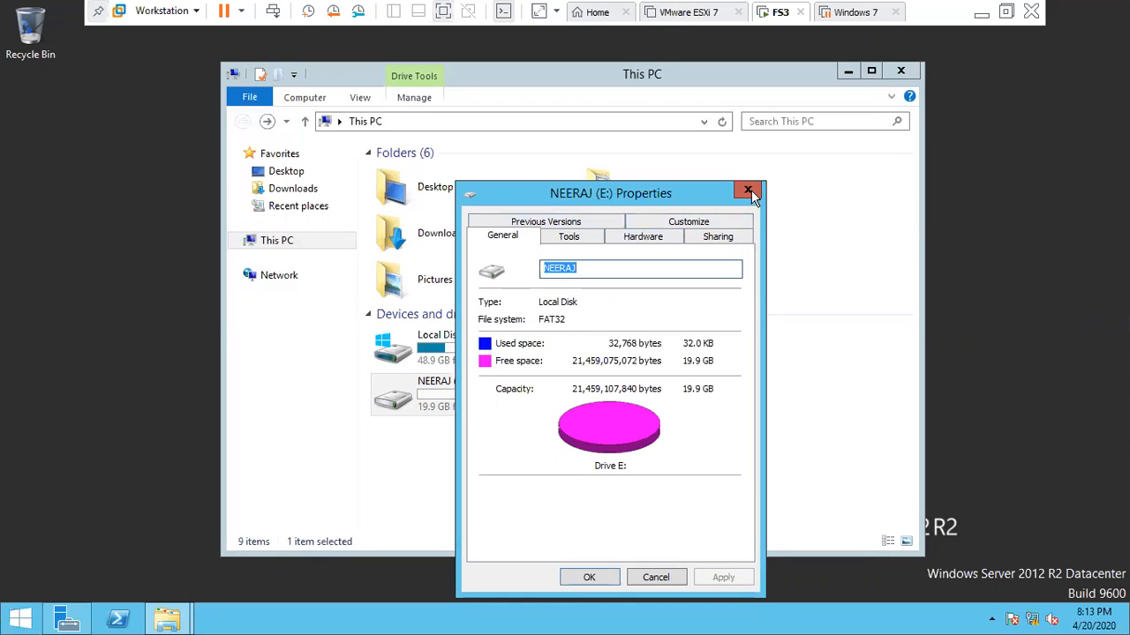
key(Escape)
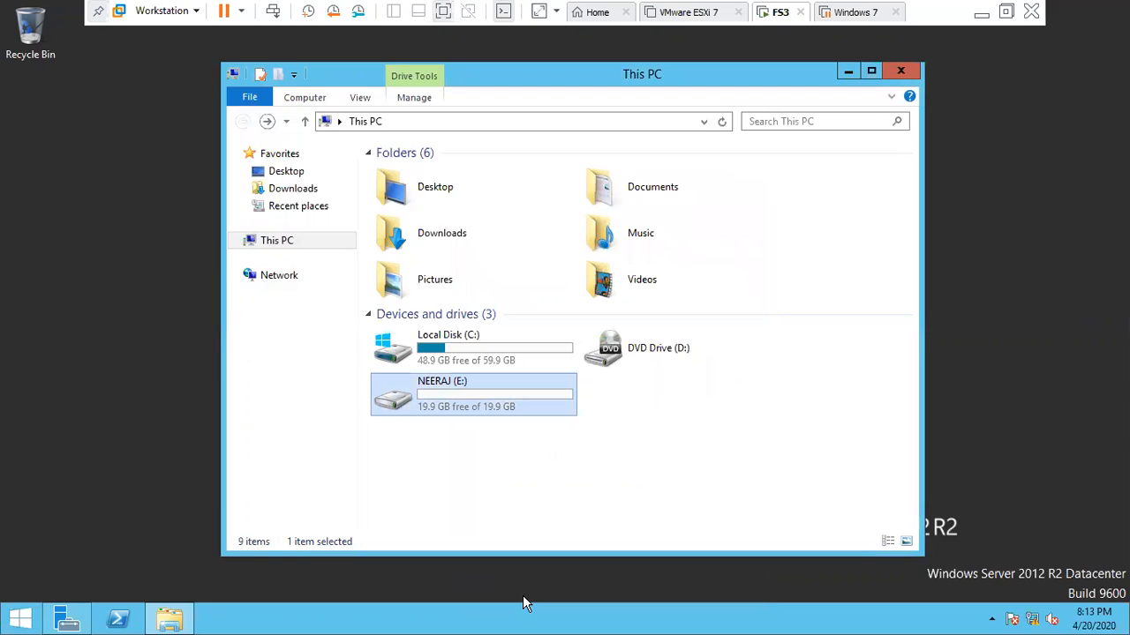
click(523, 596)
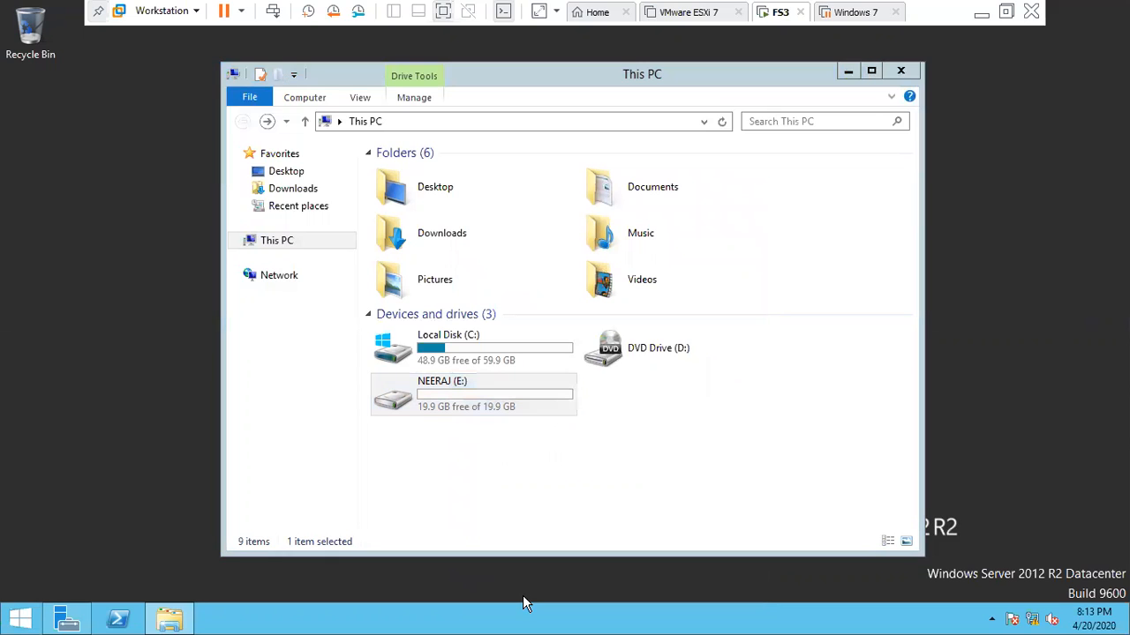
- Create a new folder named 'fat' on drive E:
click(443, 417)
double_click(444, 421)
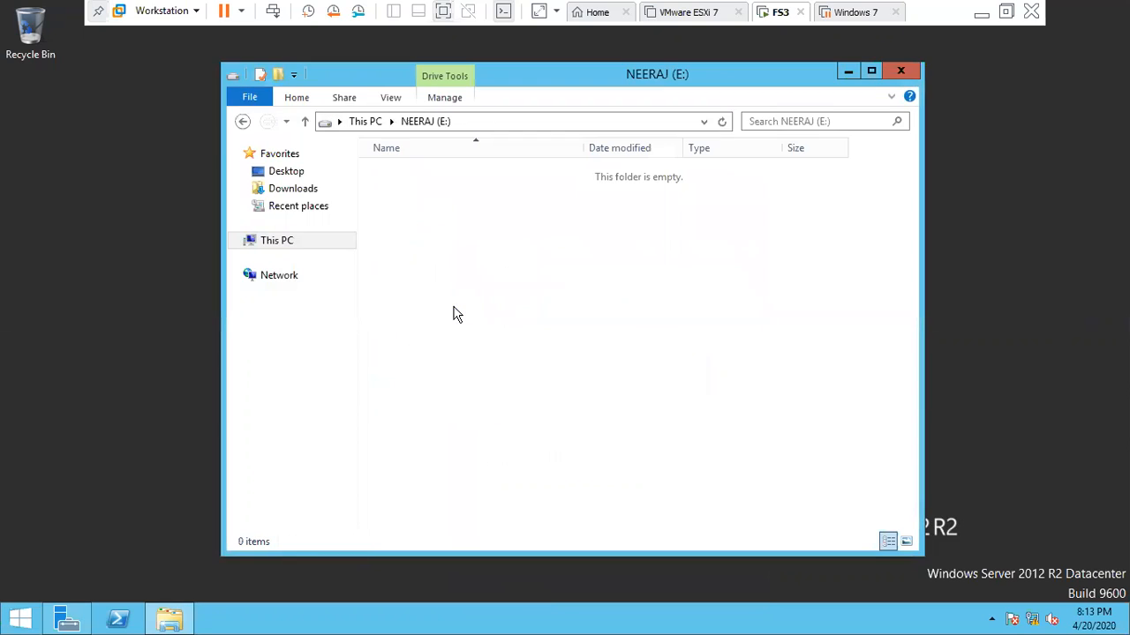
right_click(630, 542)
mouse_move(722, 509)
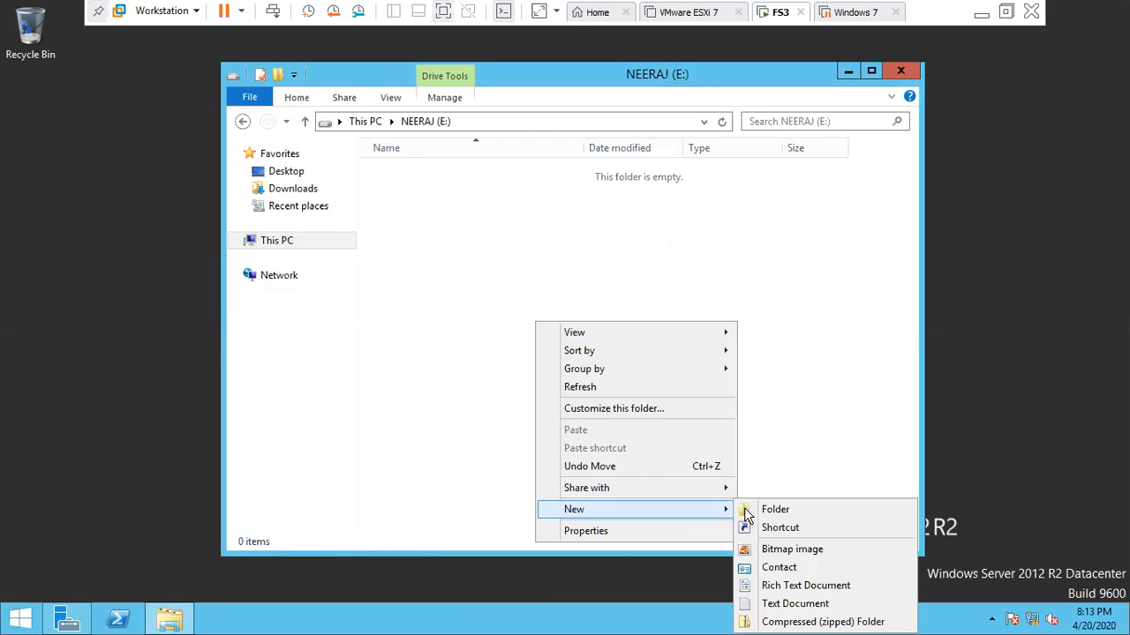
click(747, 512)
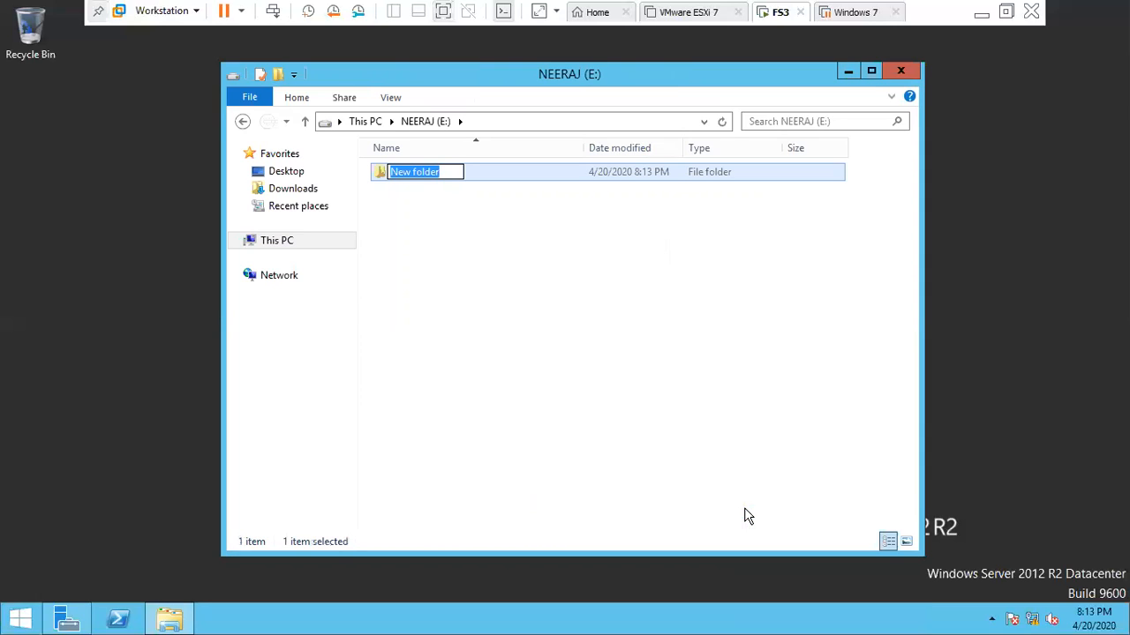
text(fat)
key(Return)
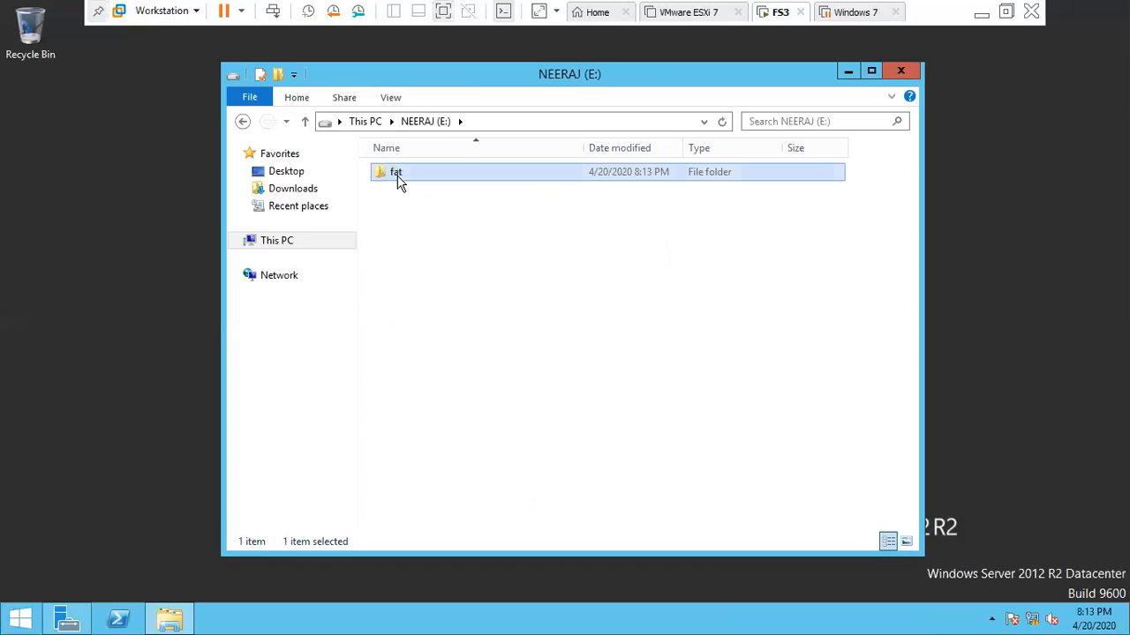
- Create a text document named '+21+' inside the fat folder
double_click(397, 179)
right_click(398, 180)
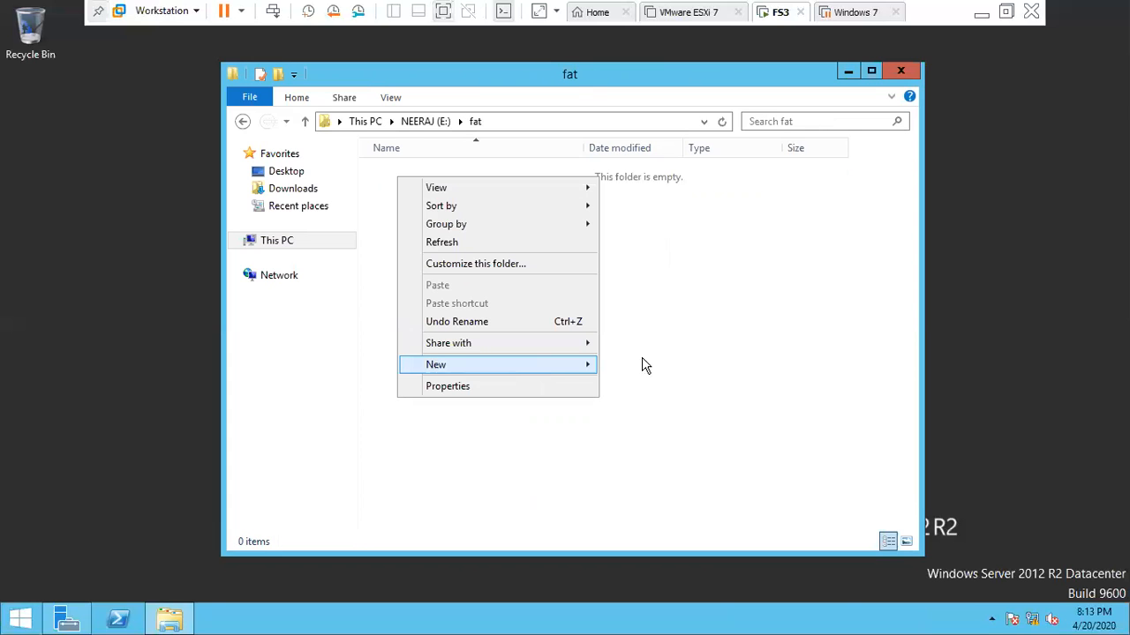
mouse_move(645, 366)
click(629, 458)
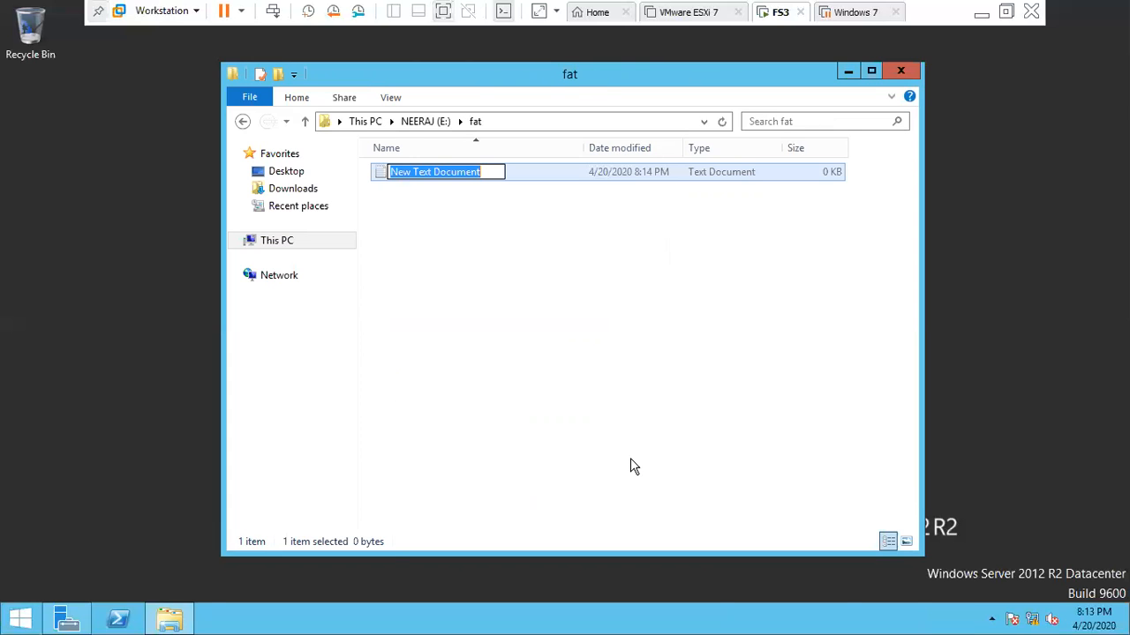
text(+21+)
key(Return)
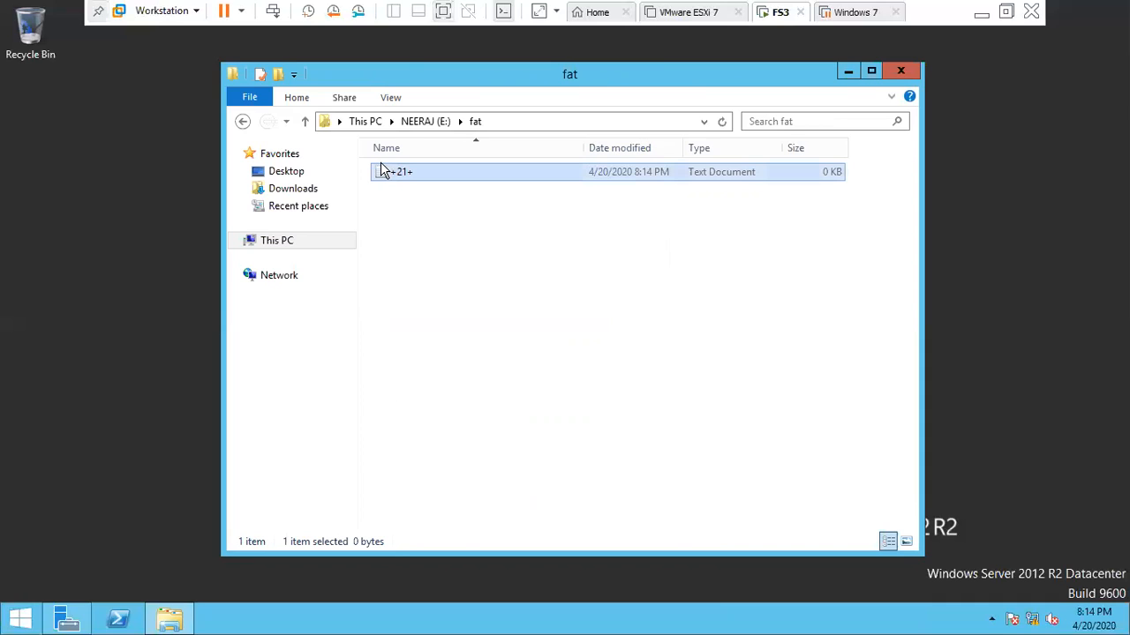
- Navigate back to This PC, briefly reopening drive E: on the way
click(243, 124)
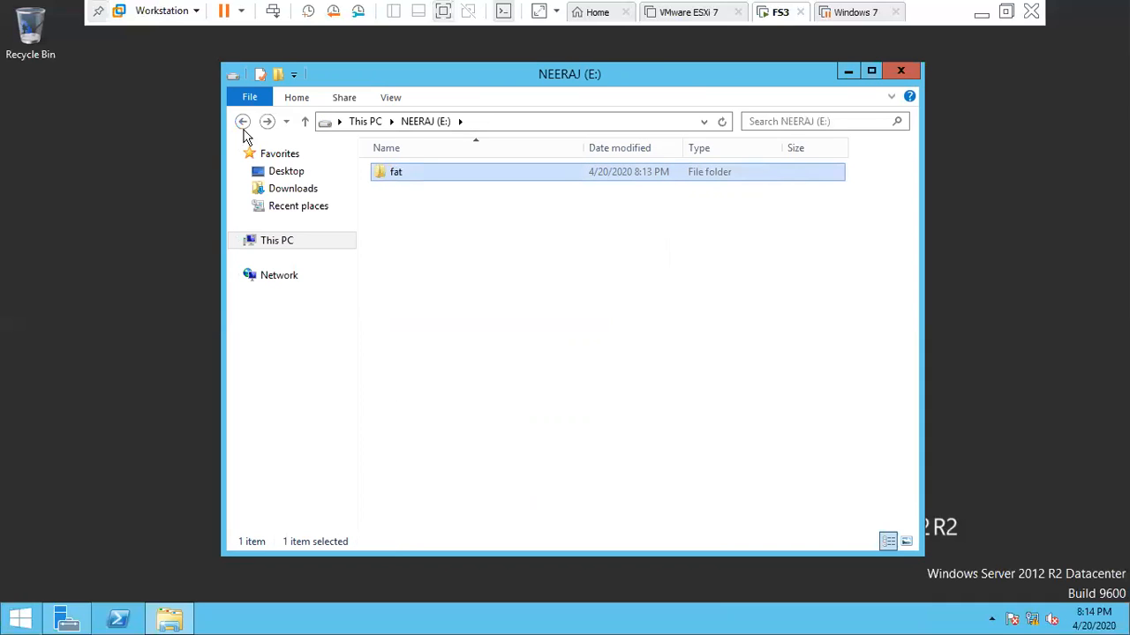
key(BackSpace)
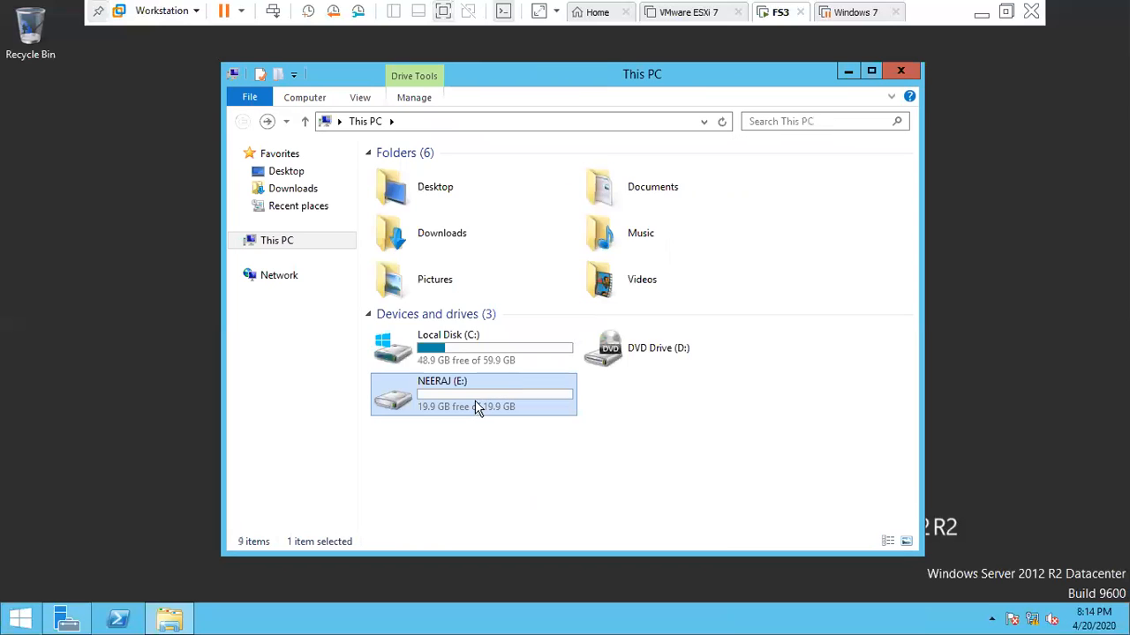
double_click(475, 408)
click(242, 126)
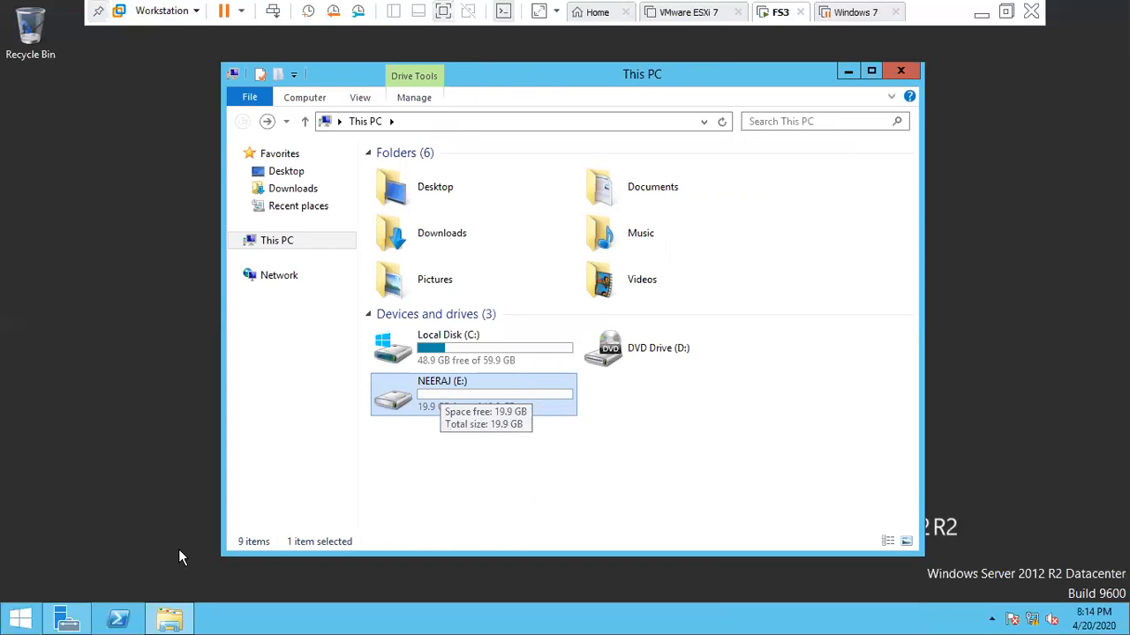
click(85, 490)
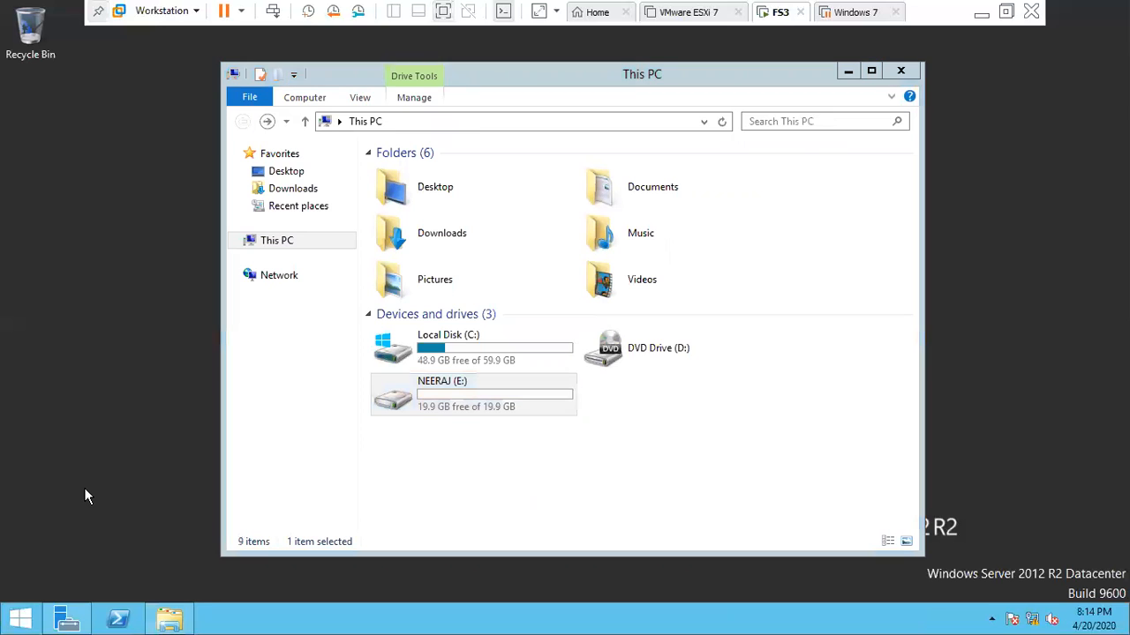
- Open Command Prompt (Admin) and change to the root with cd\
key(super)
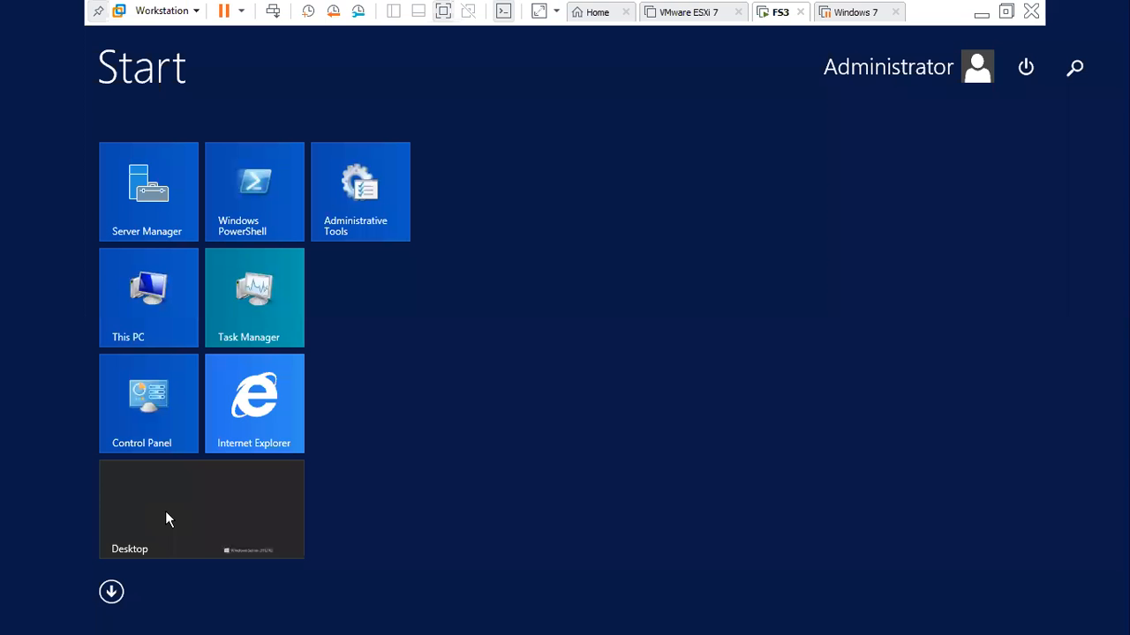
click(167, 512)
right_click(26, 623)
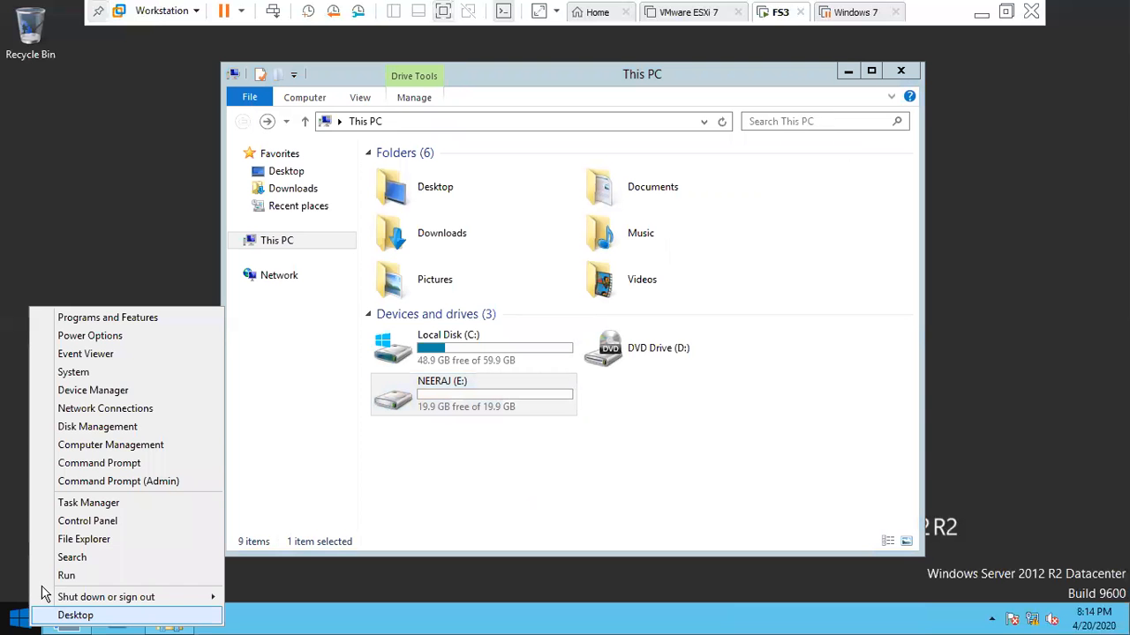
click(104, 482)
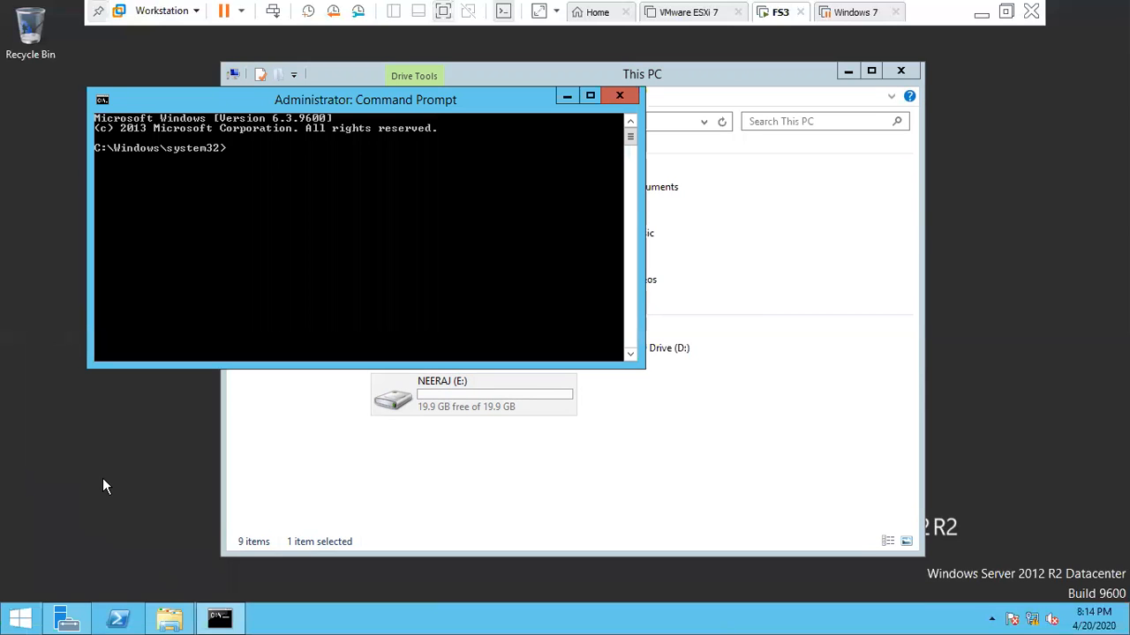
text(cd\)
key(Return)
- Run 'convert e: /fs:ntfs', confirming with the current volume label
text(convert e: /fs:ntfs)
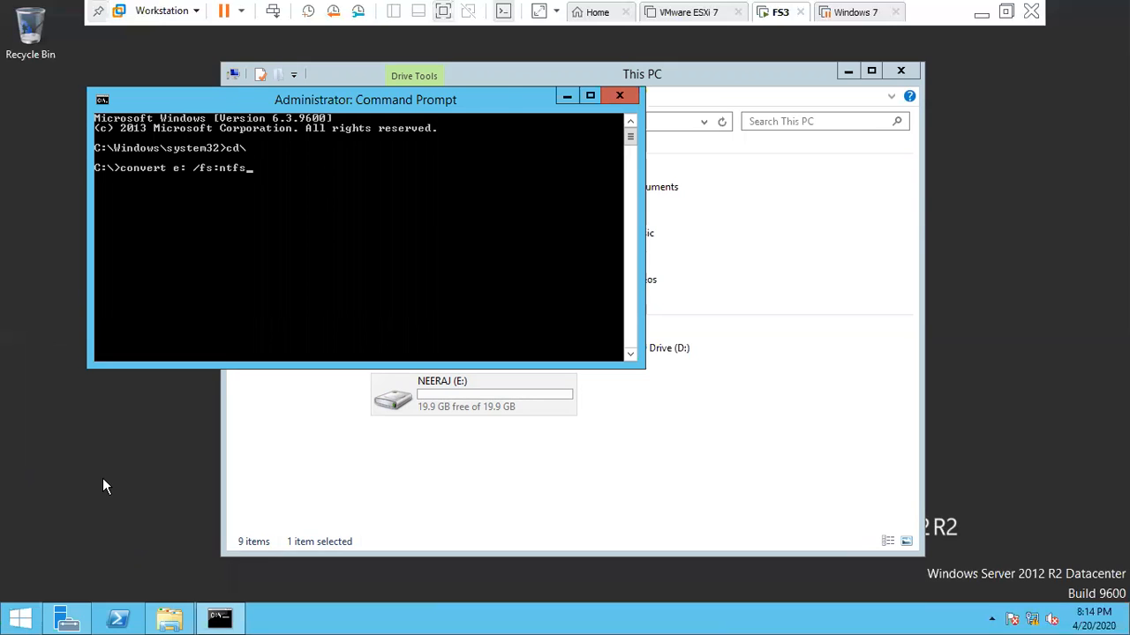
key(Return)
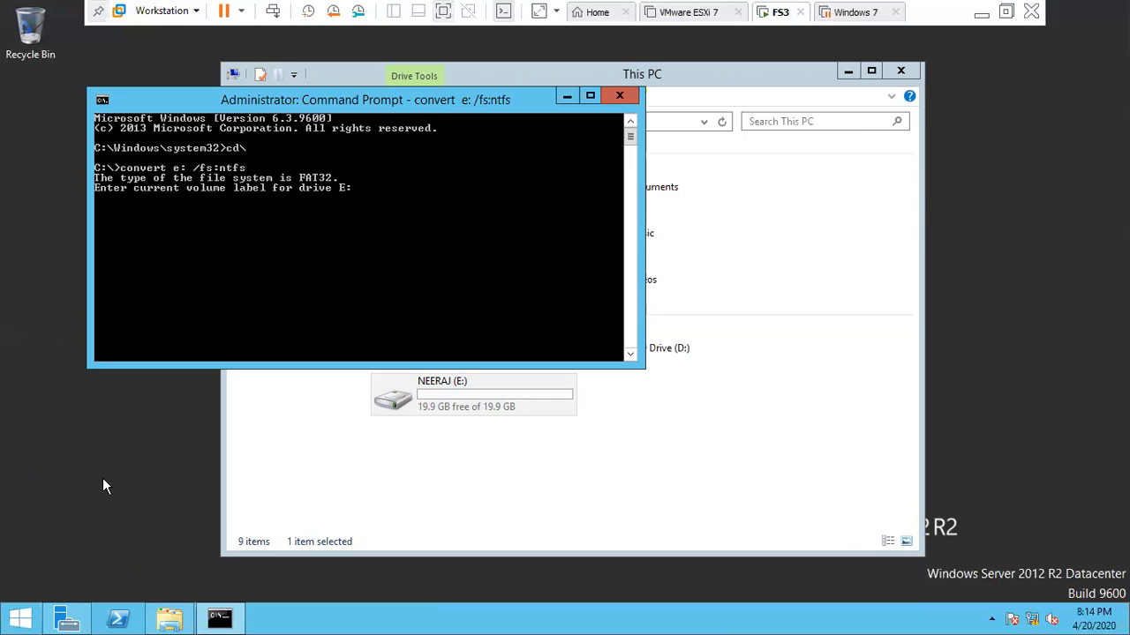
text(neeraj)
key(Return)
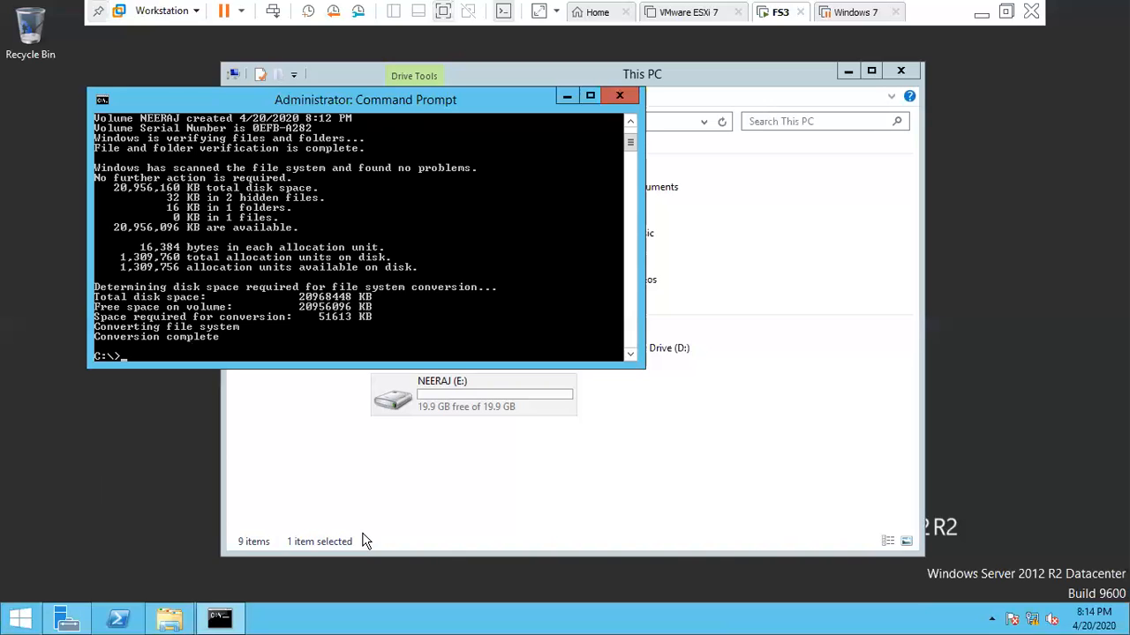
click(437, 428)
click(437, 428)
click(457, 402)
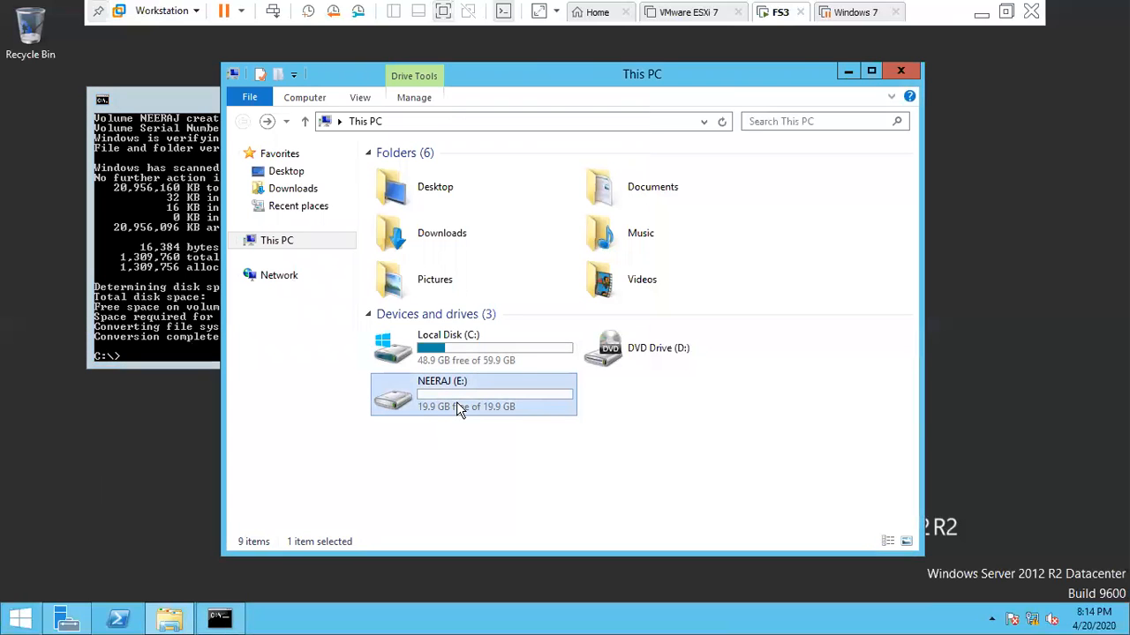
right_click(457, 401)
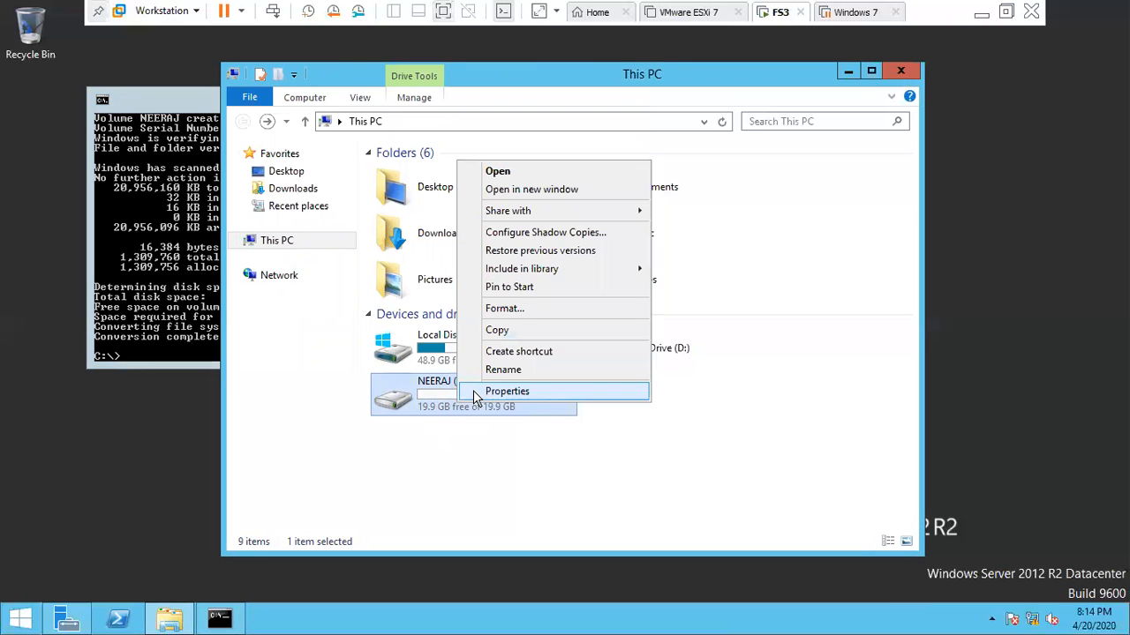
click(476, 391)
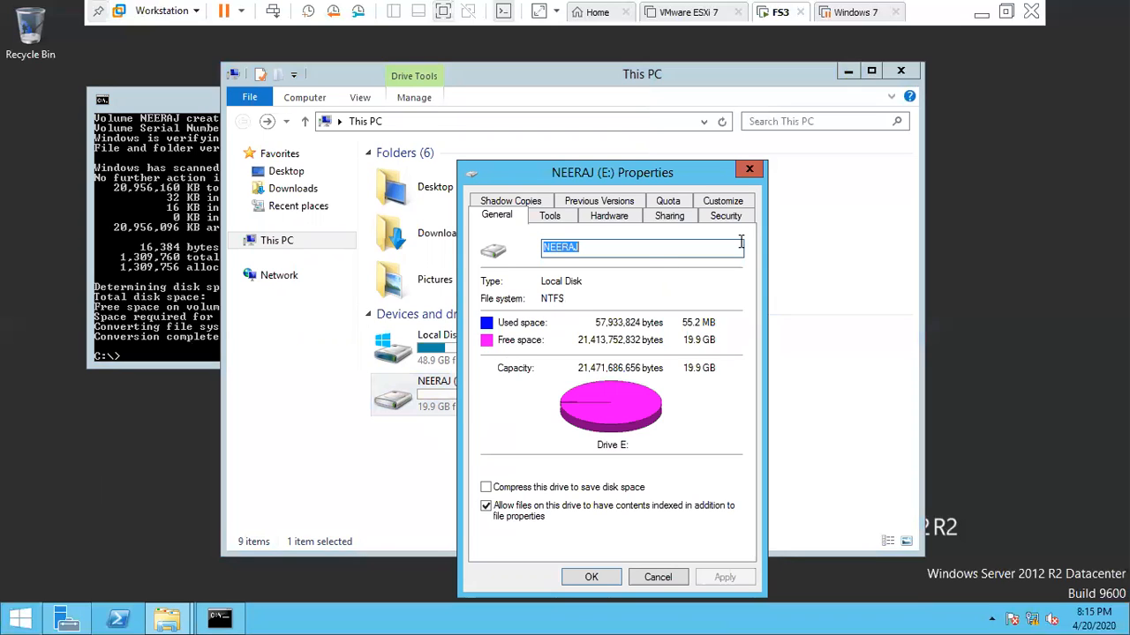
click(668, 202)
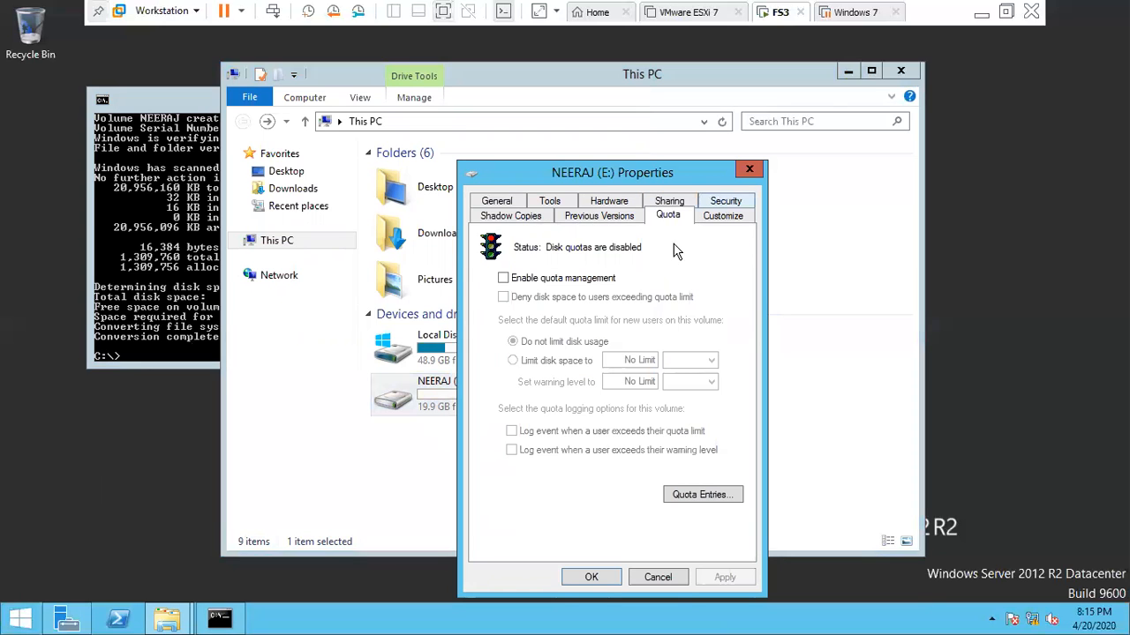
click(724, 203)
click(531, 203)
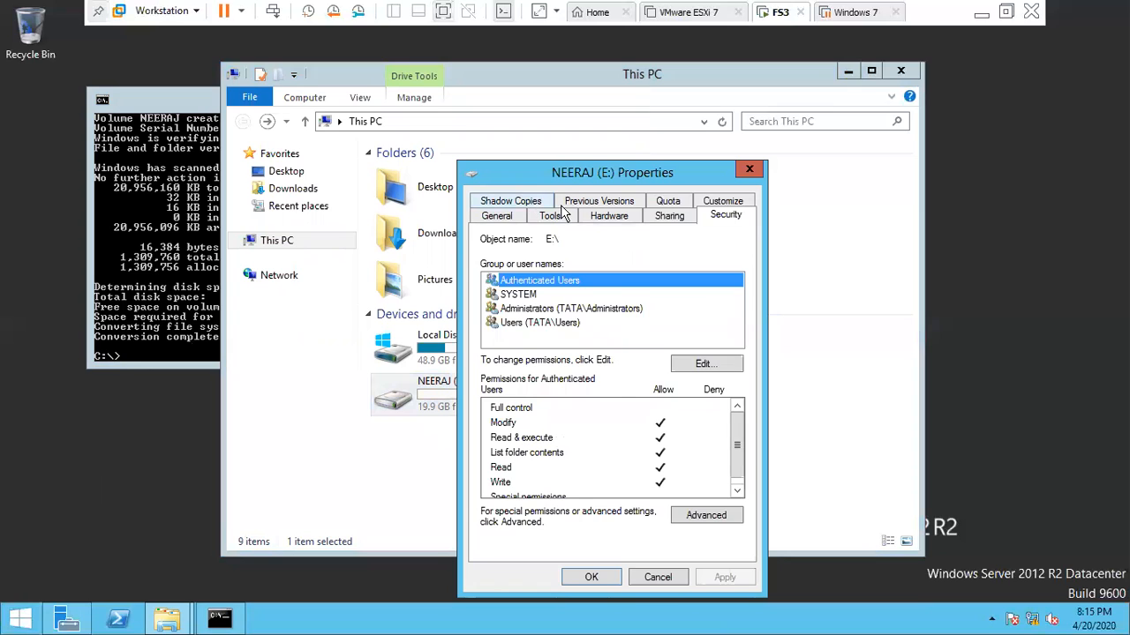
click(618, 218)
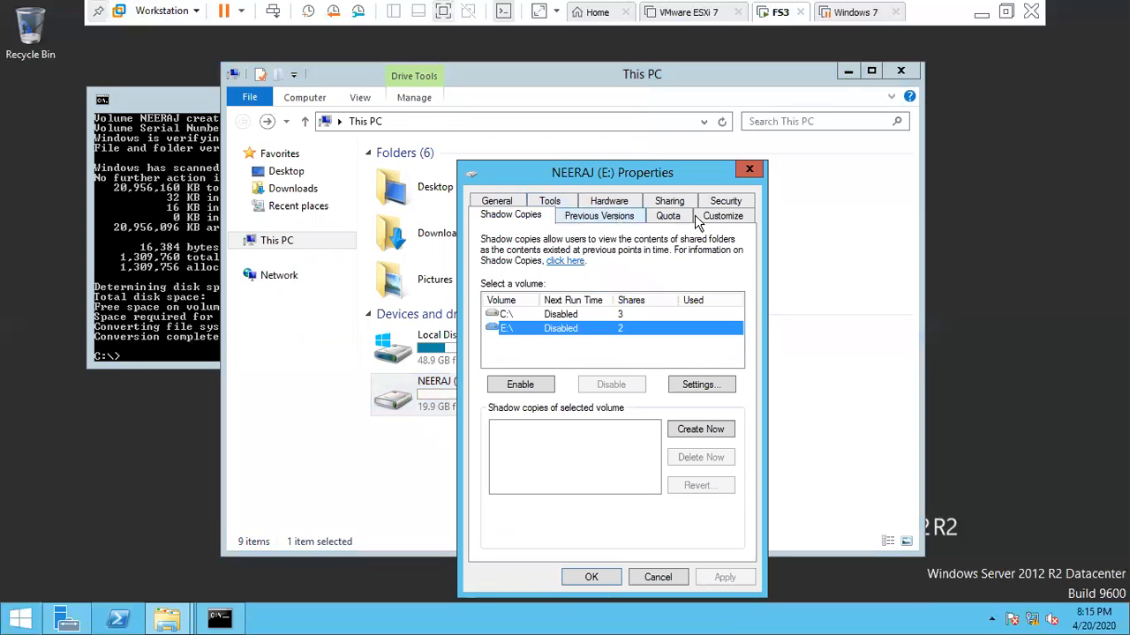
click(673, 217)
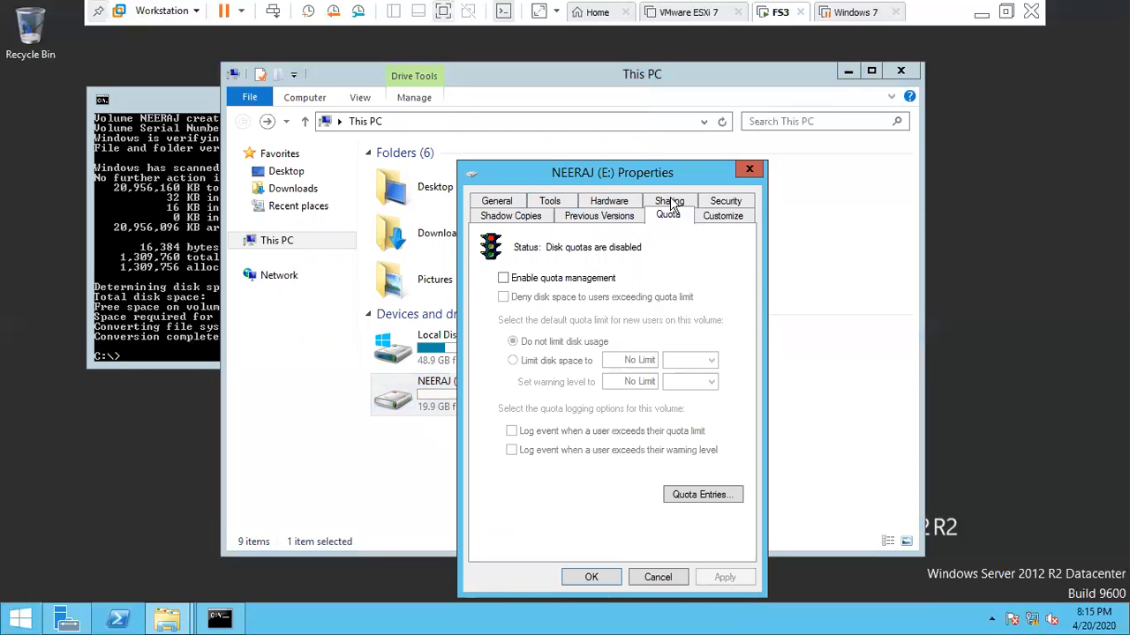
click(716, 203)
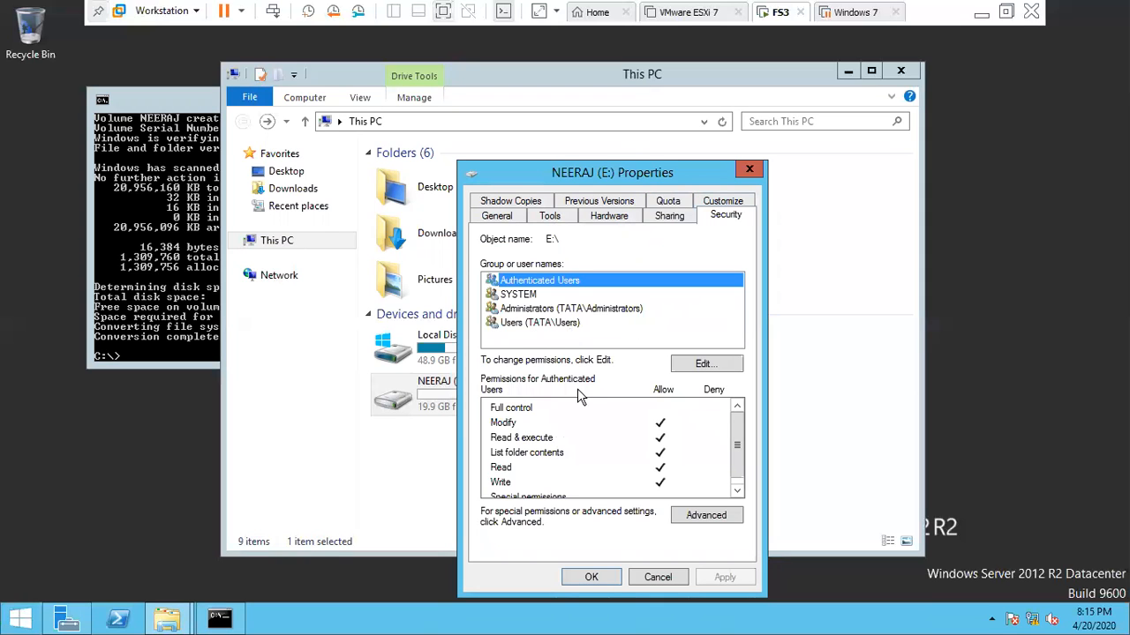
click(749, 171)
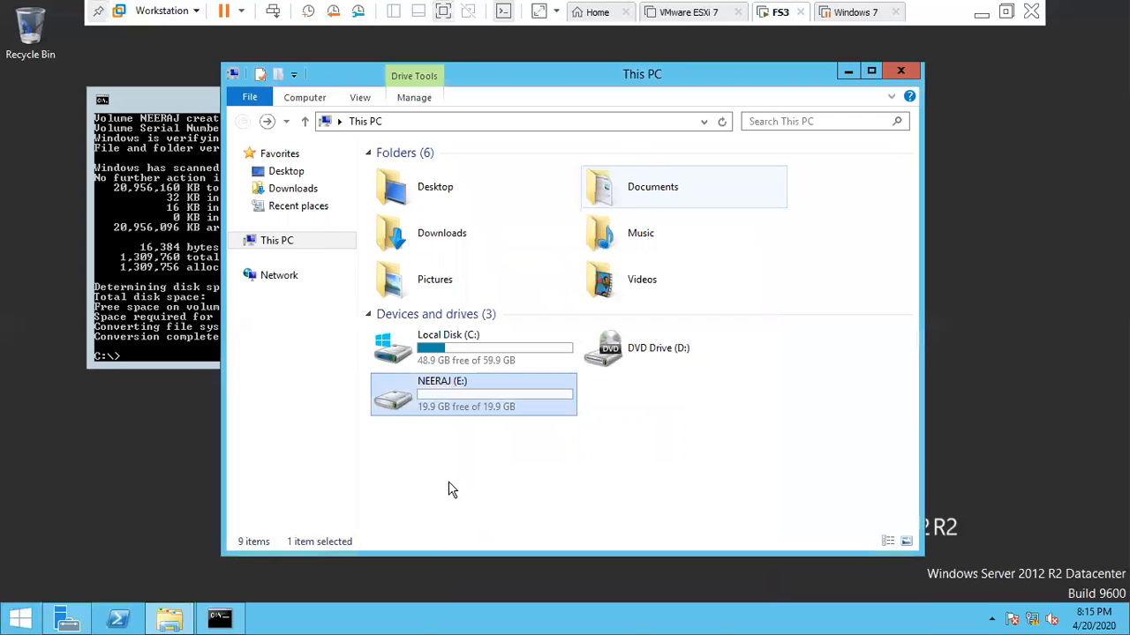
click(404, 422)
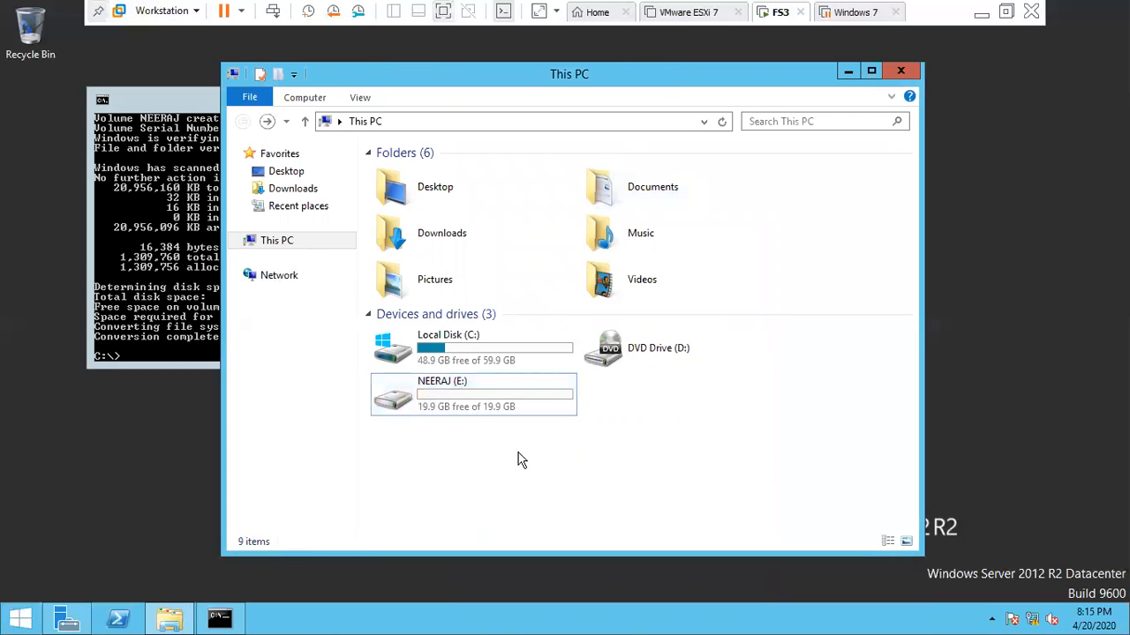
- Type 'xzkcnzxklncklzxnc' into E:\fat\+21+.txt, save it, and go back to drive E:
double_click(478, 411)
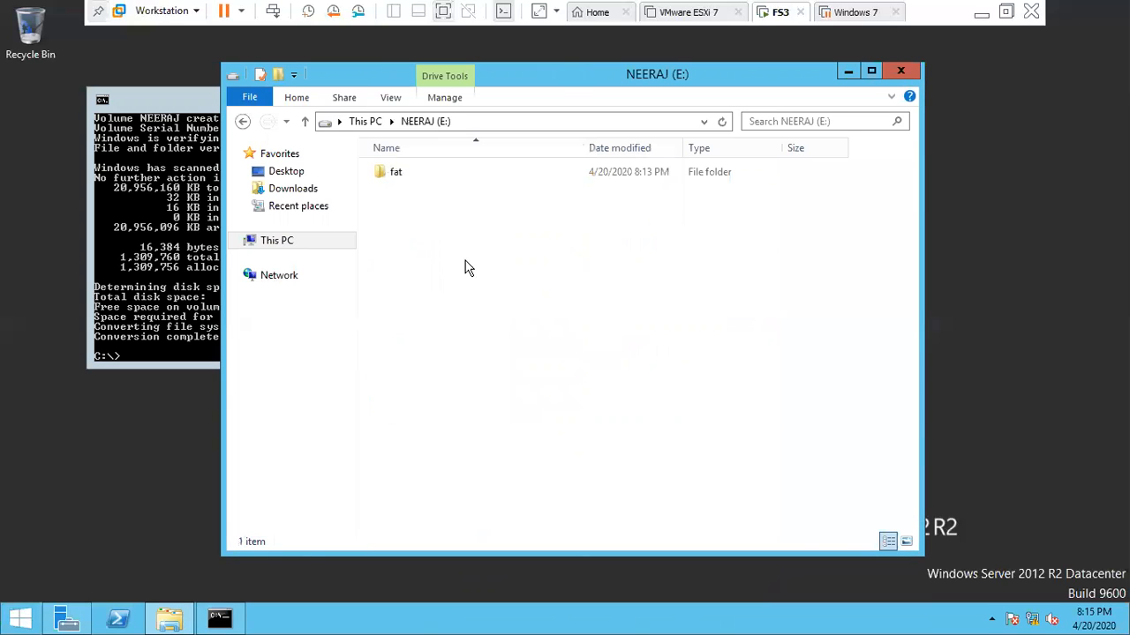
double_click(402, 181)
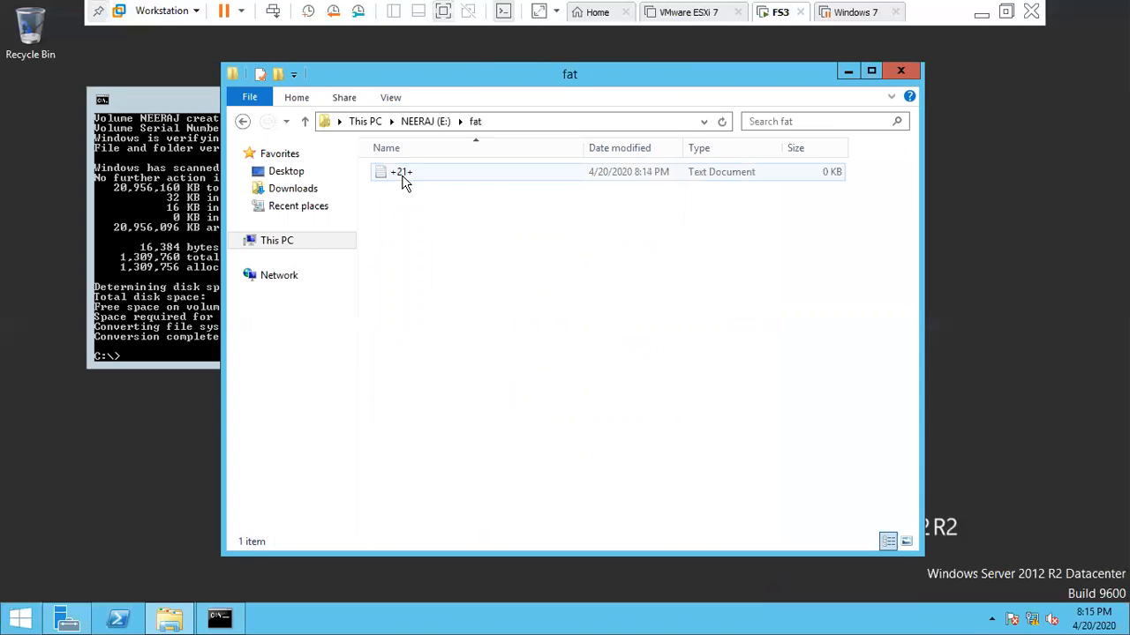
double_click(402, 174)
text(xzkcnzxklncklzxnc)
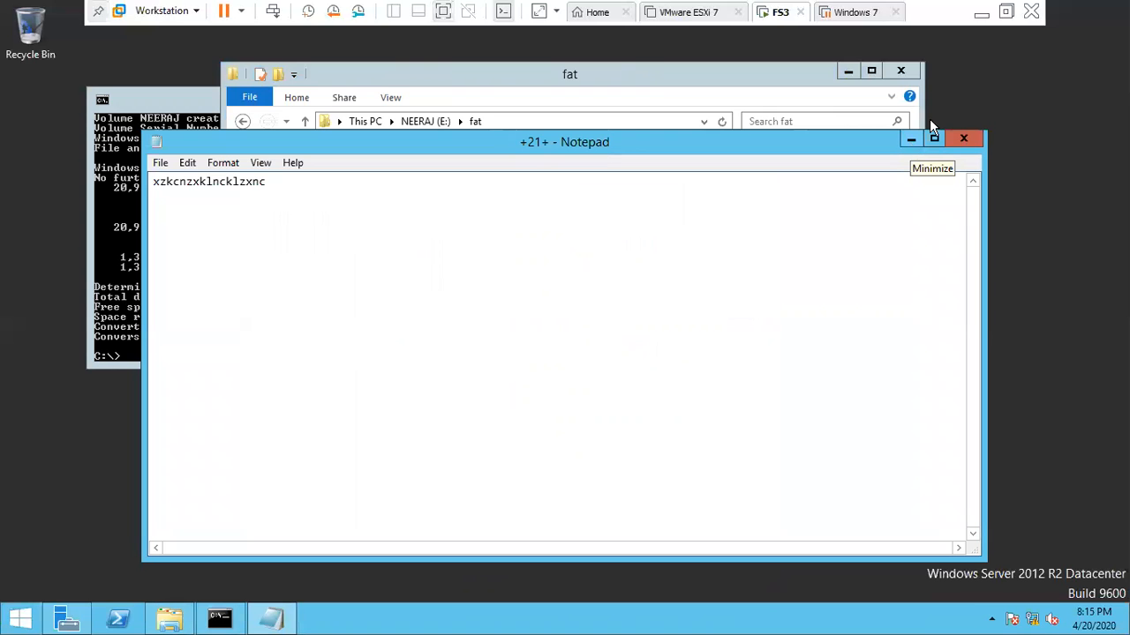
click(964, 140)
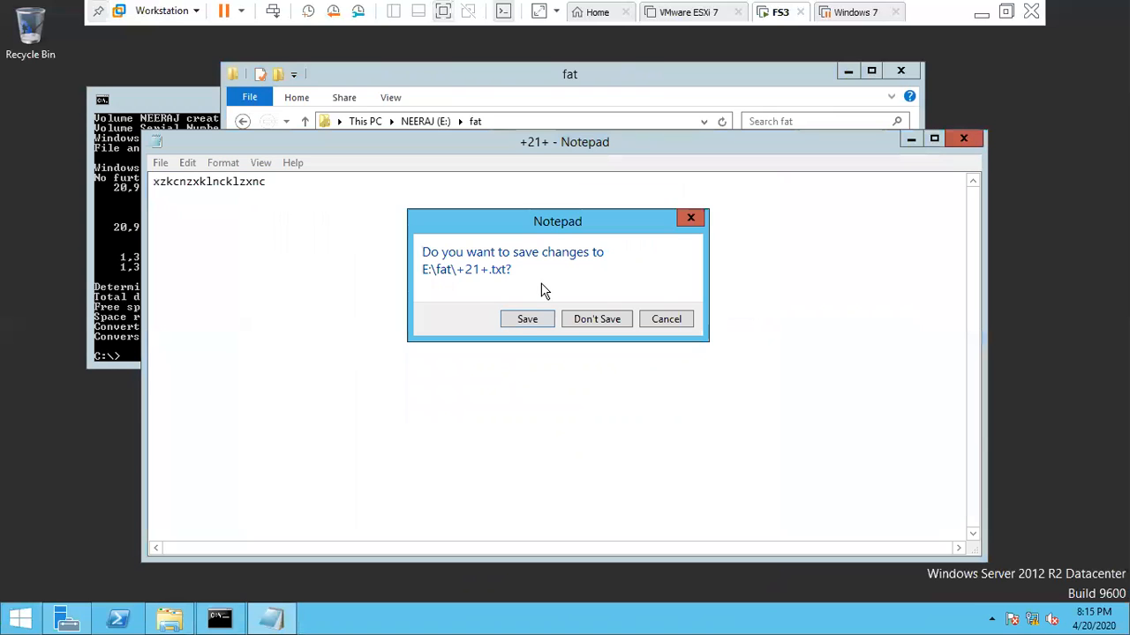
click(512, 322)
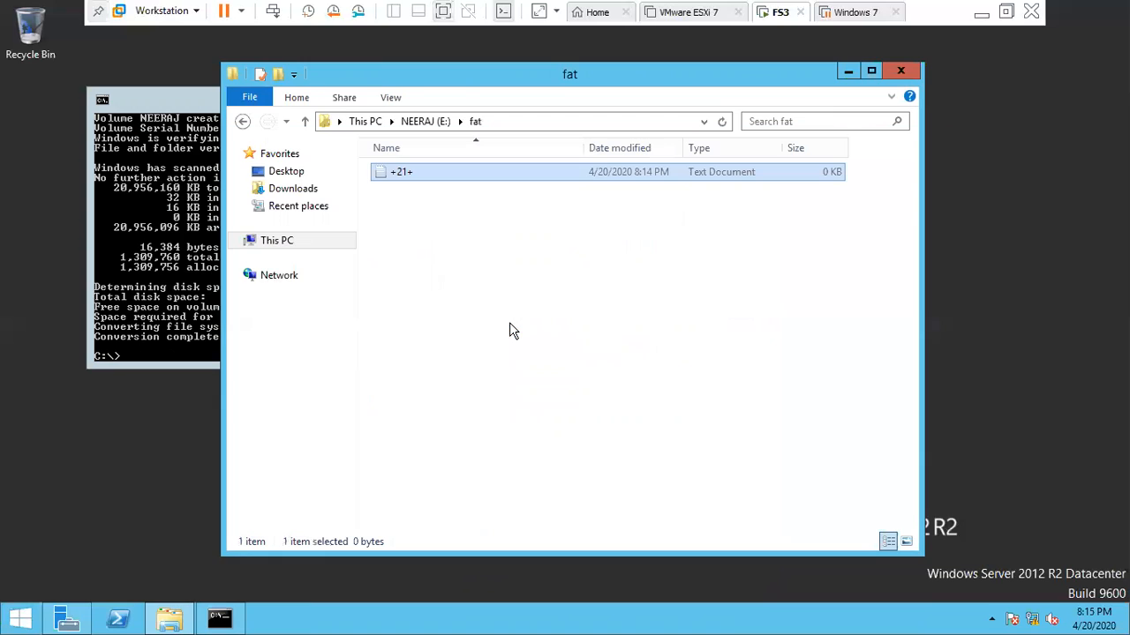
click(237, 126)
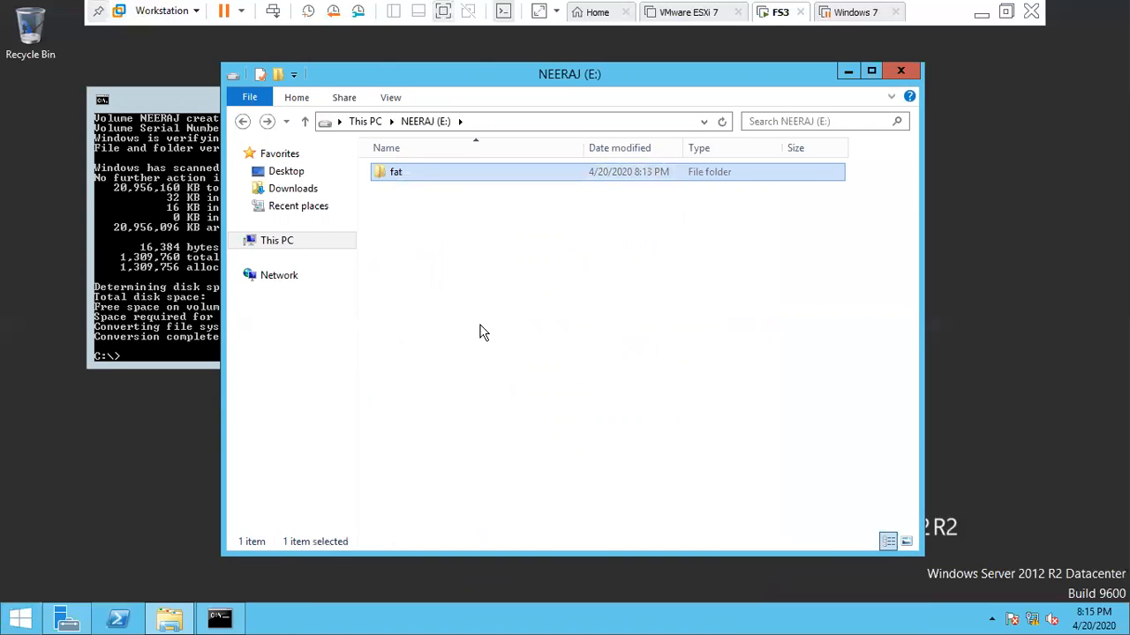
- Choose Share with > Specific people for the fat folder and add Everyone
right_click(405, 179)
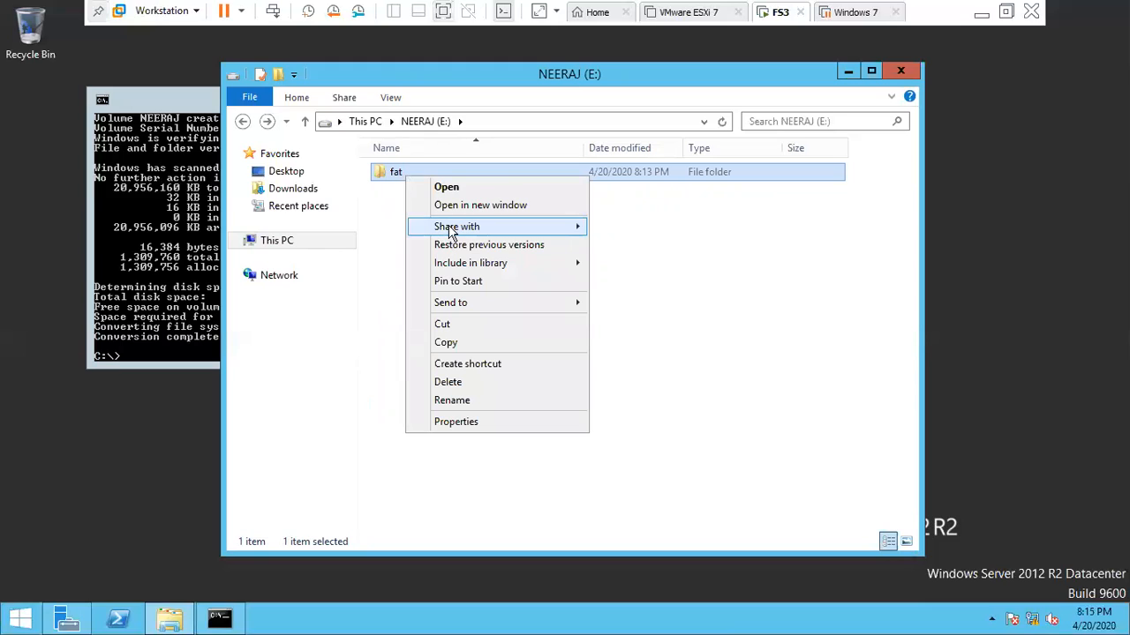
mouse_move(450, 230)
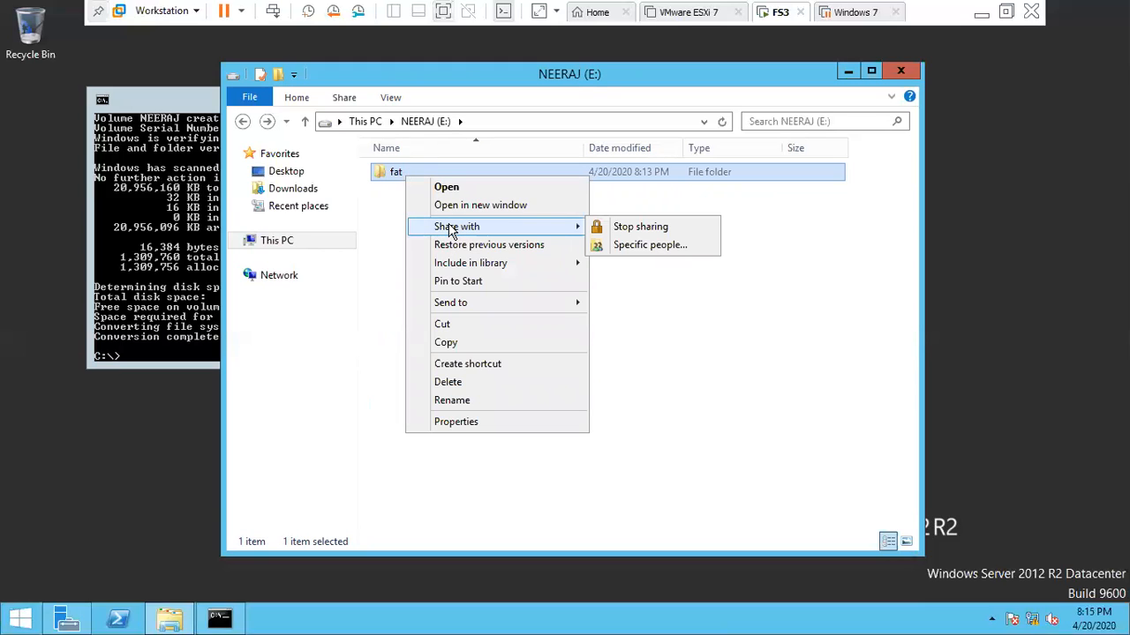
click(693, 251)
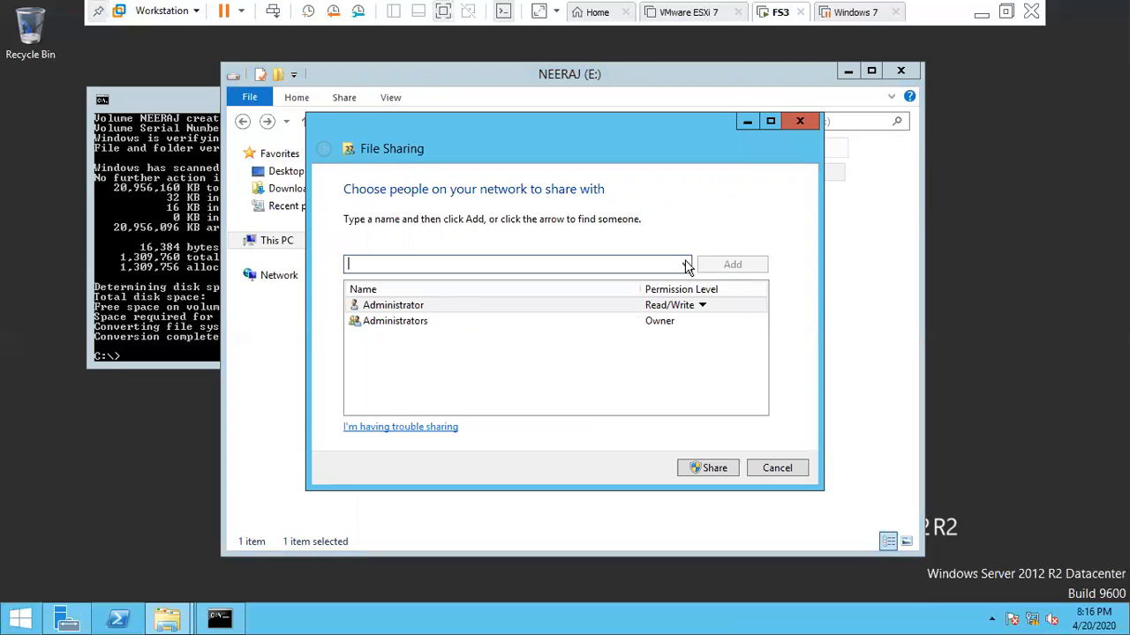
click(686, 264)
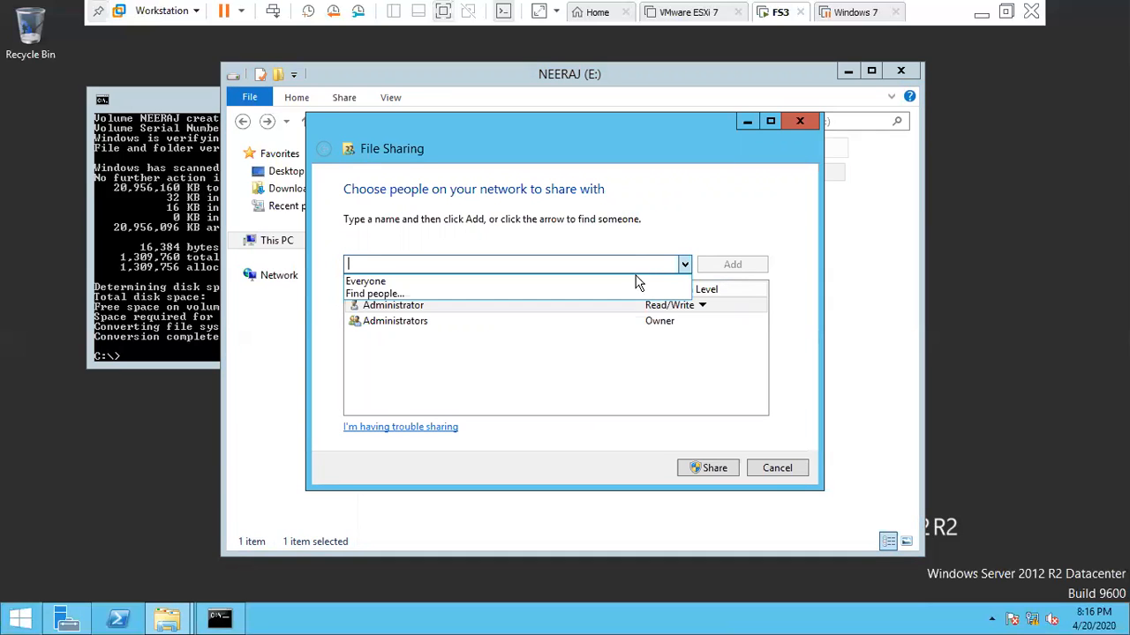
click(638, 281)
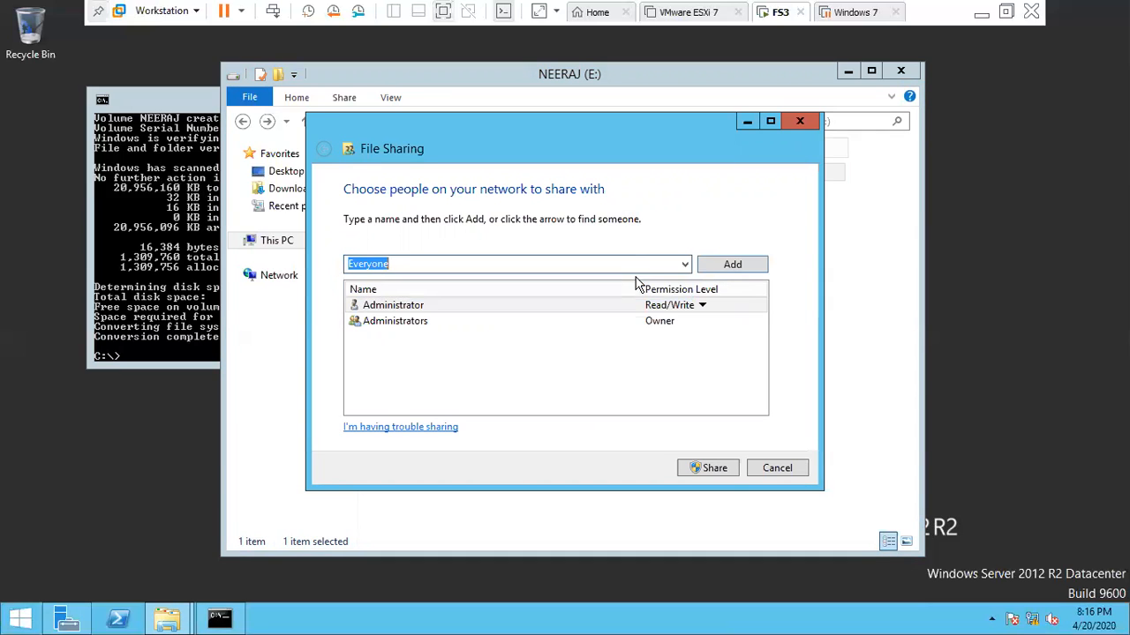
click(712, 269)
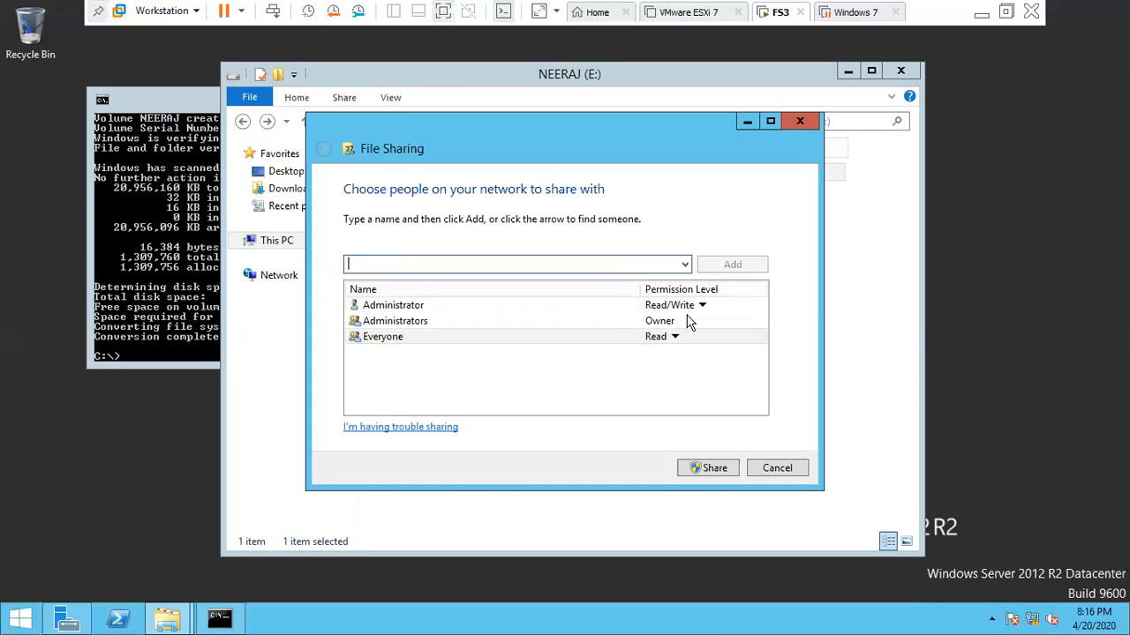
- Keep Everyone at Read permission and complete sharing the fat folder
click(668, 339)
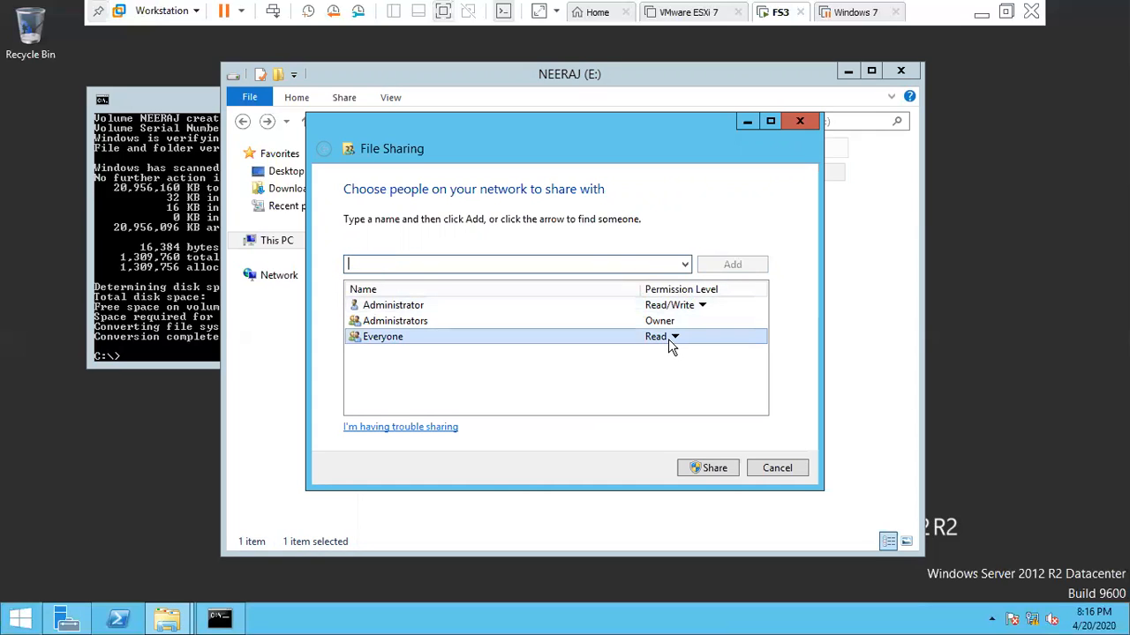
click(668, 339)
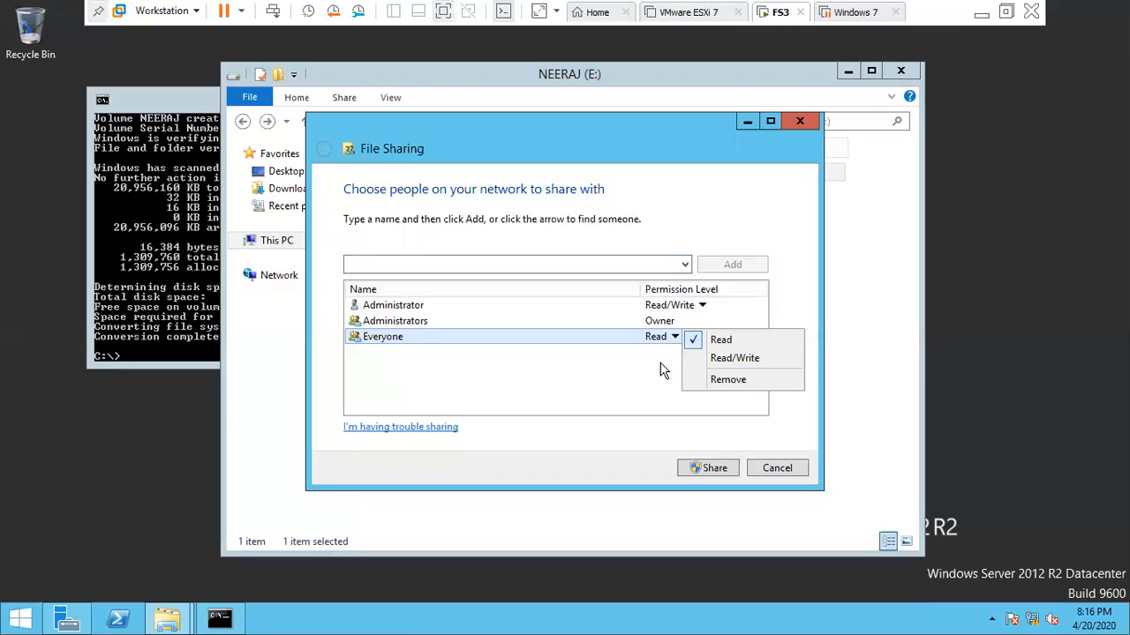
click(651, 395)
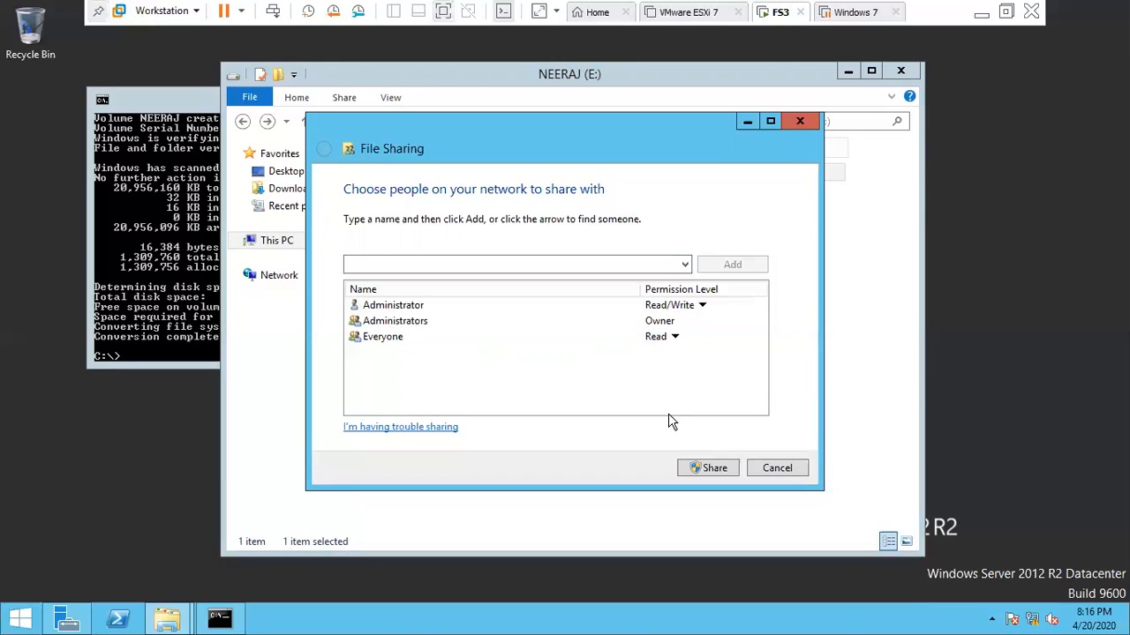
click(717, 468)
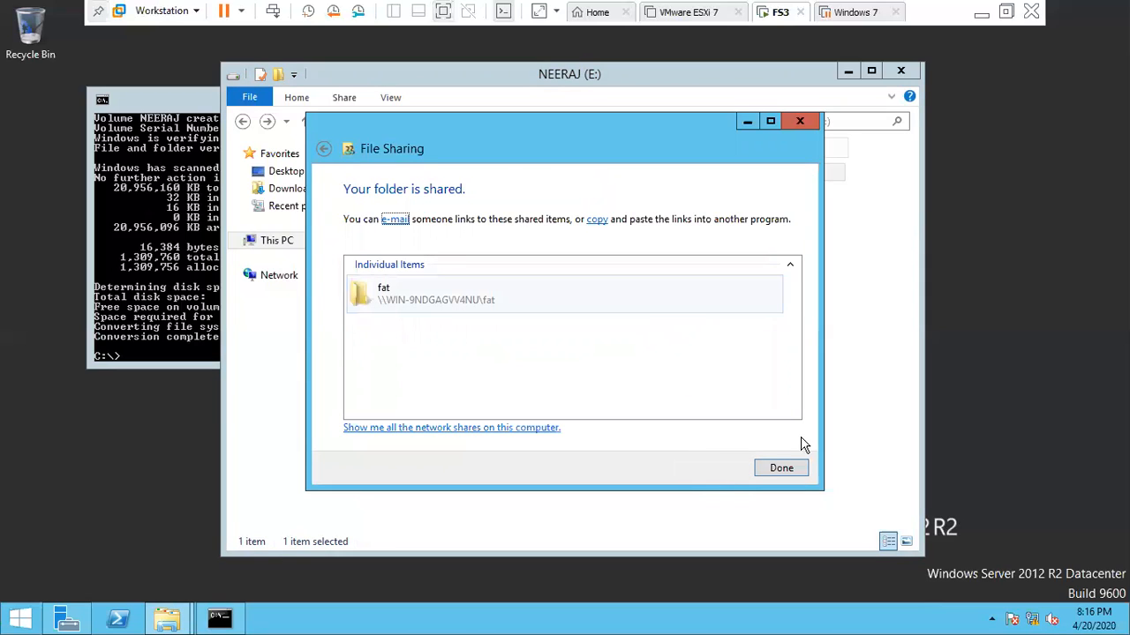
click(781, 468)
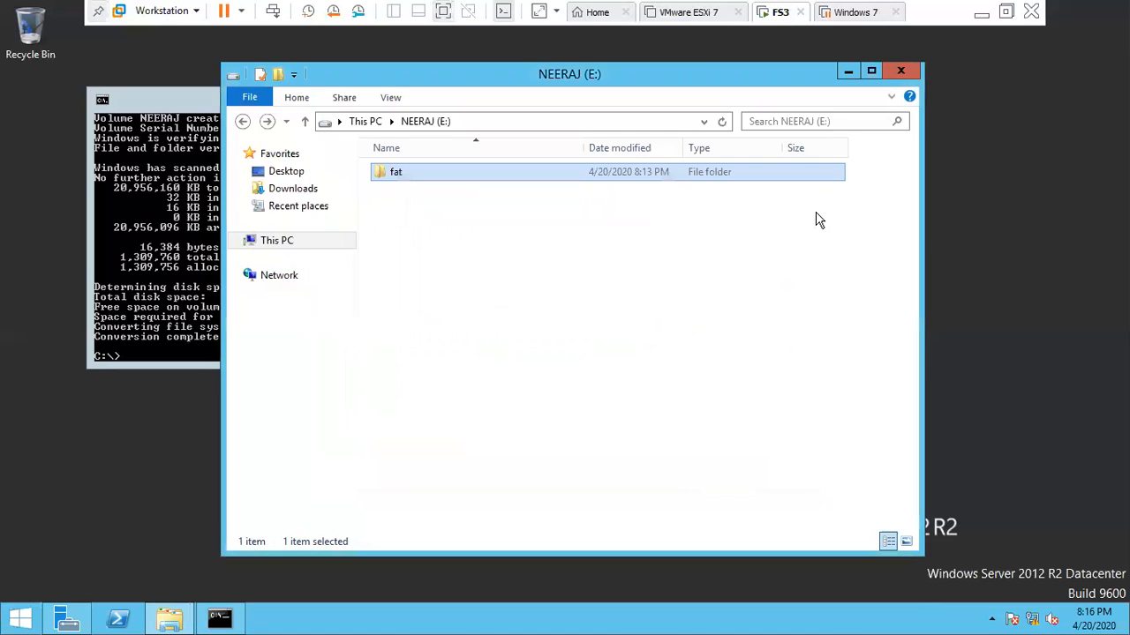
click(864, 19)
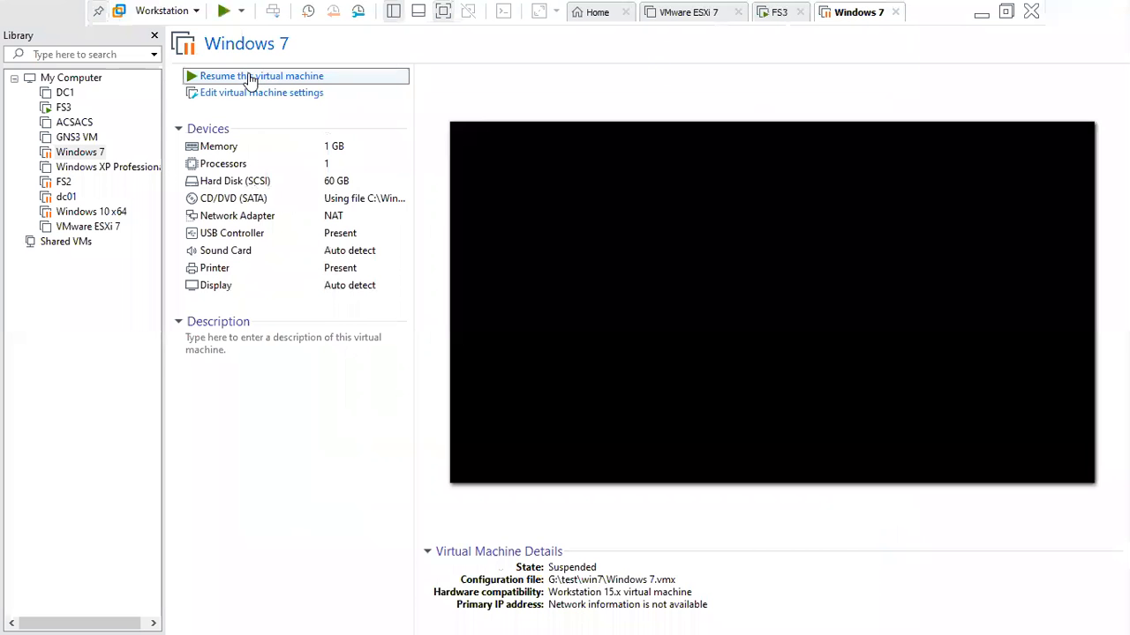
- Resume the suspended Windows 7 VM and sign in with the account password
click(250, 77)
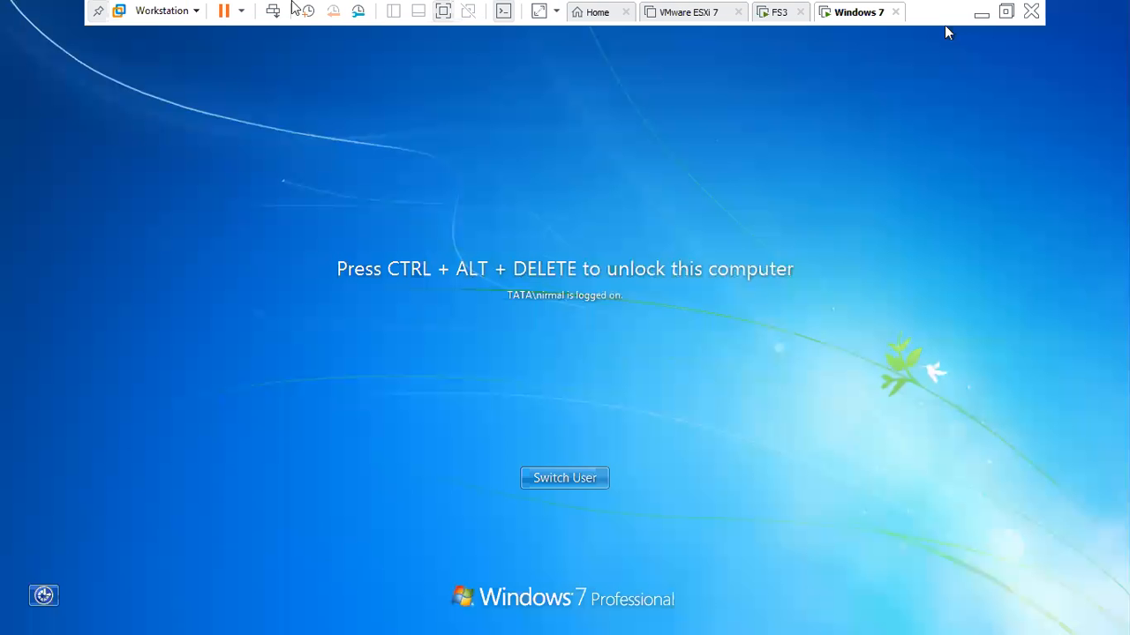
click(278, 12)
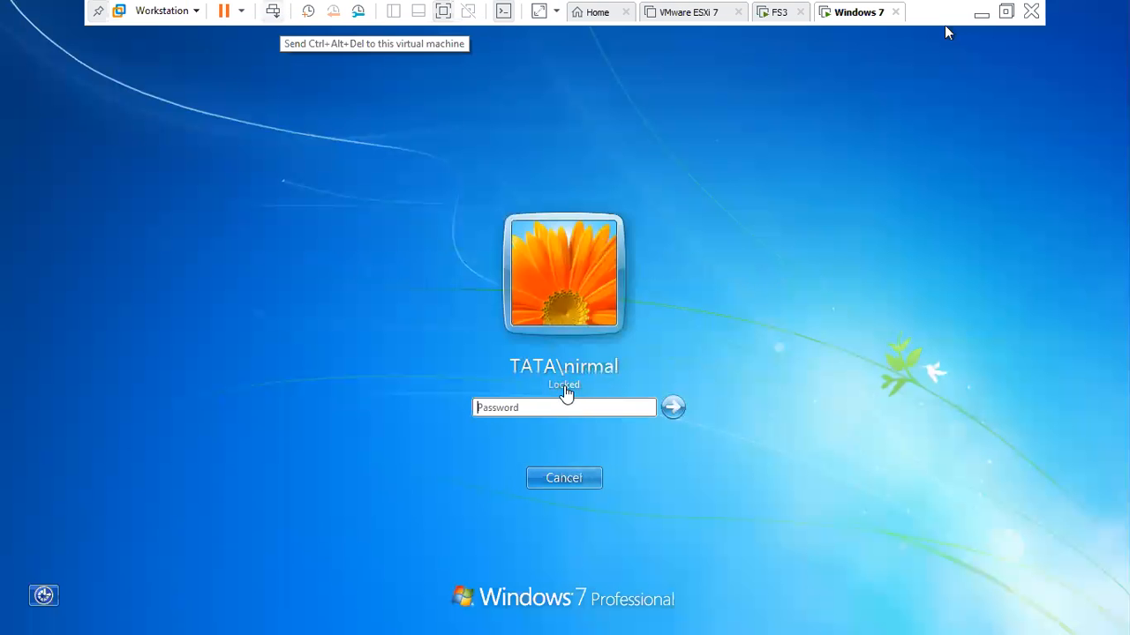
text(••••••••)
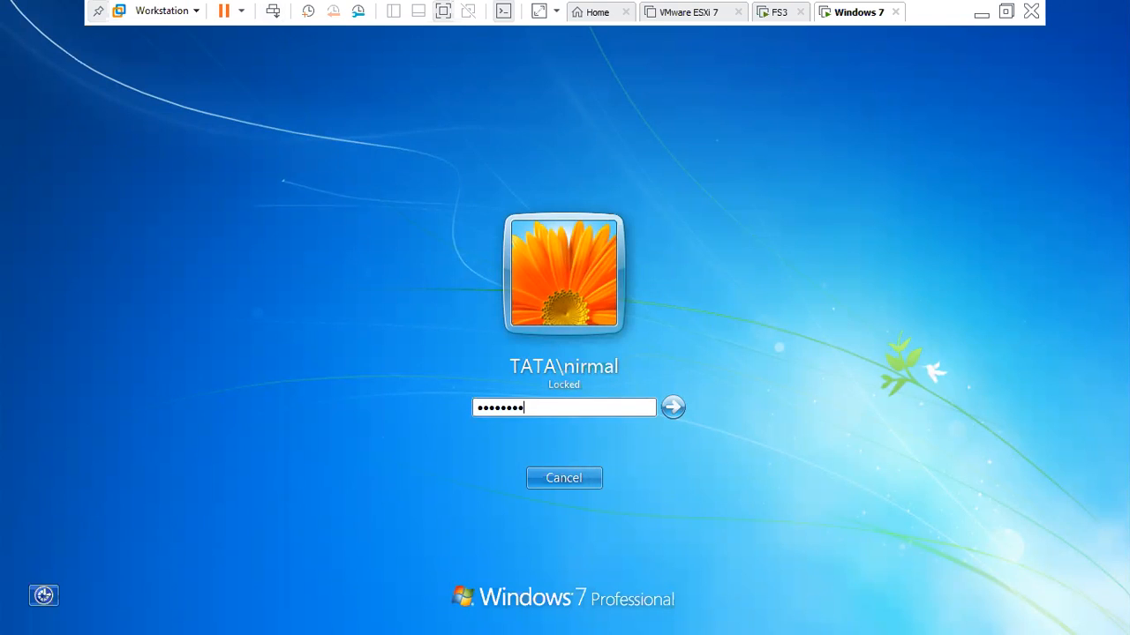
key(Return)
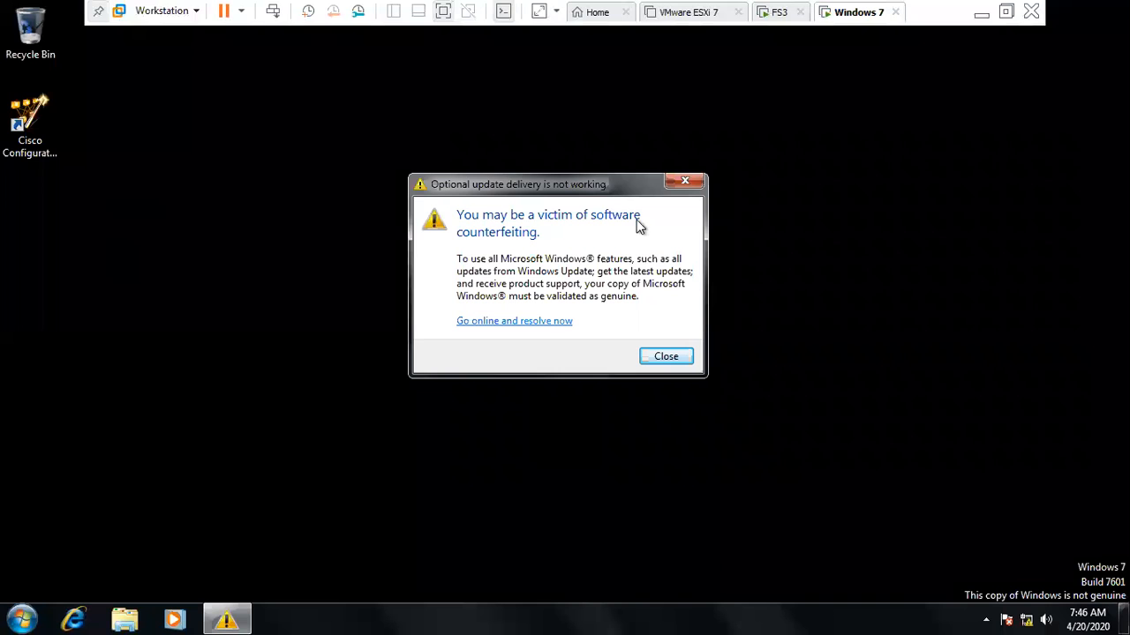
- Dismiss the counterfeiting warning and open \\192.168.1.2 from Run to browse the server's shares
click(684, 183)
key(super+r)
key(BackSpace)
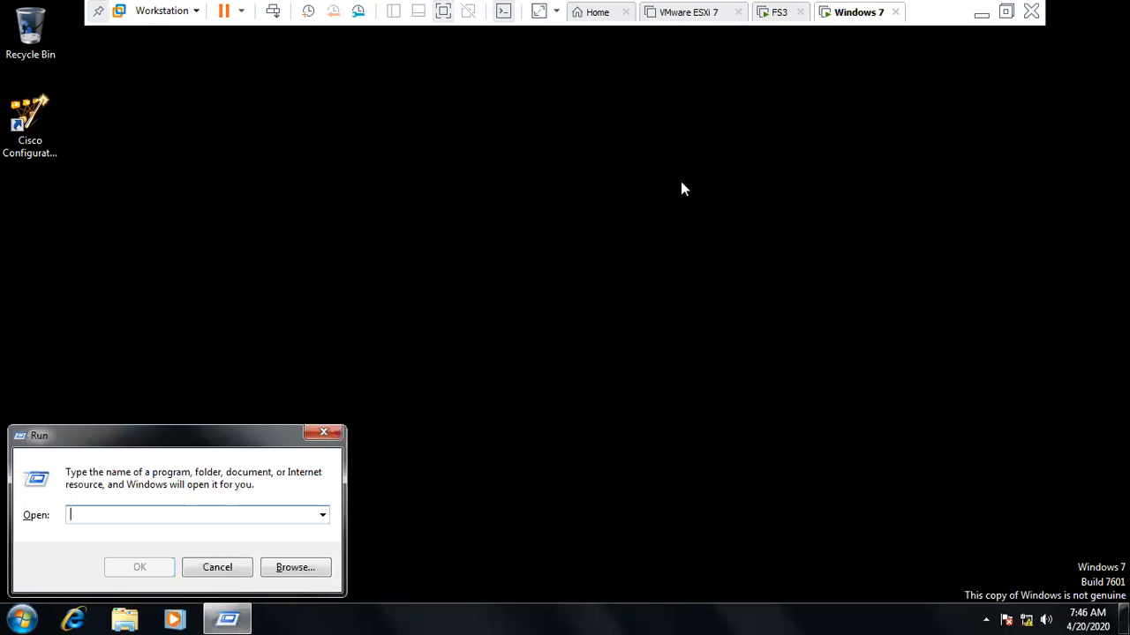
text(\\)
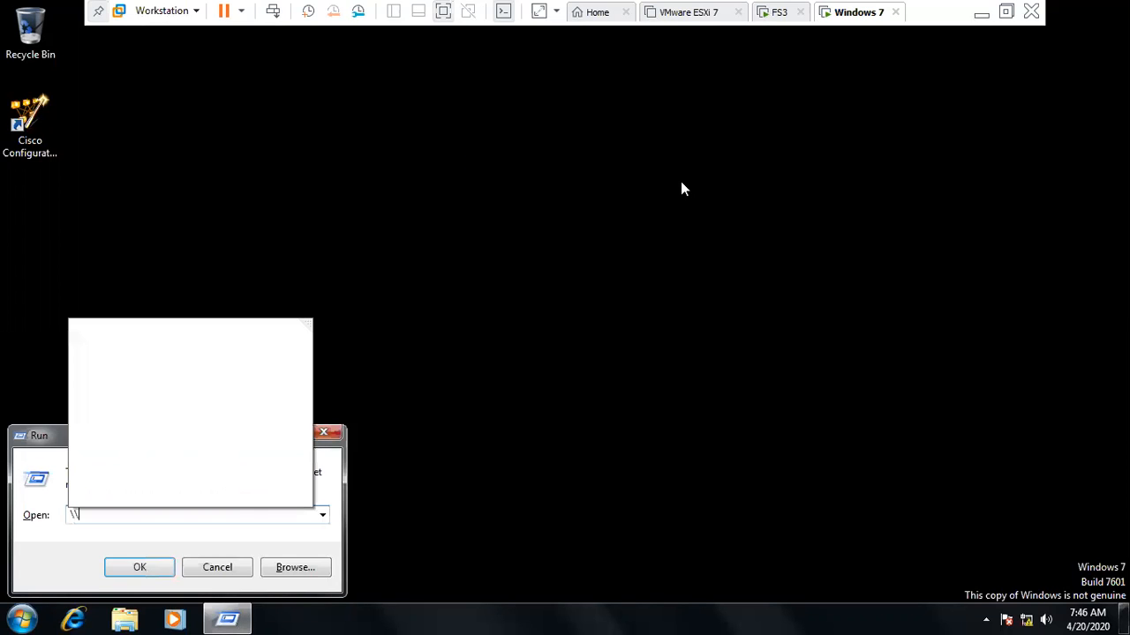
text(192)
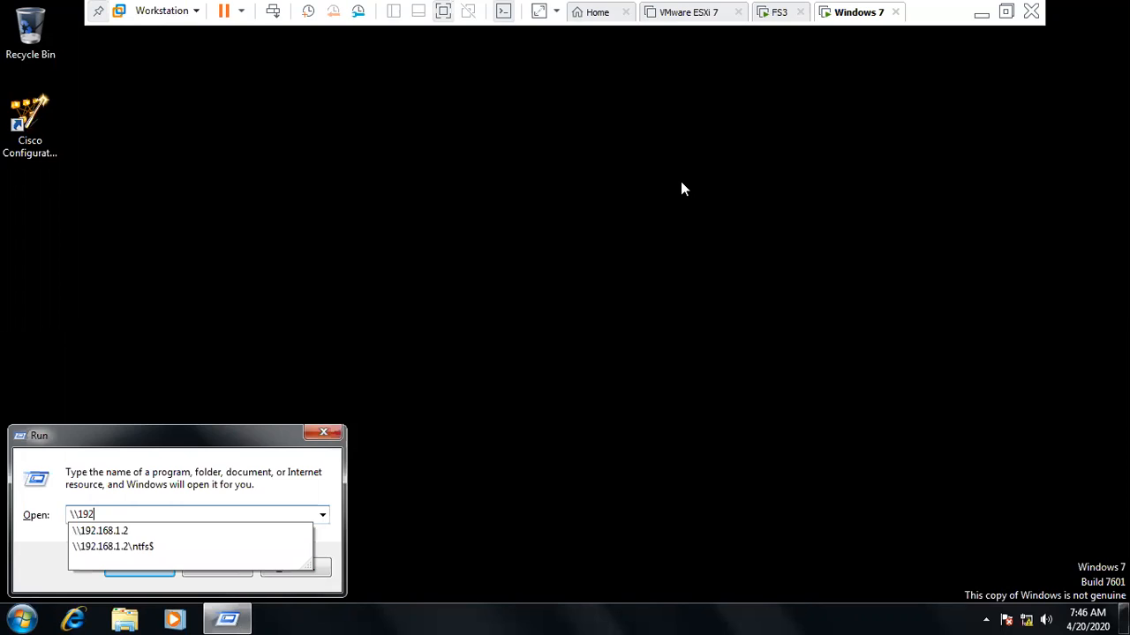
text(.168.2)
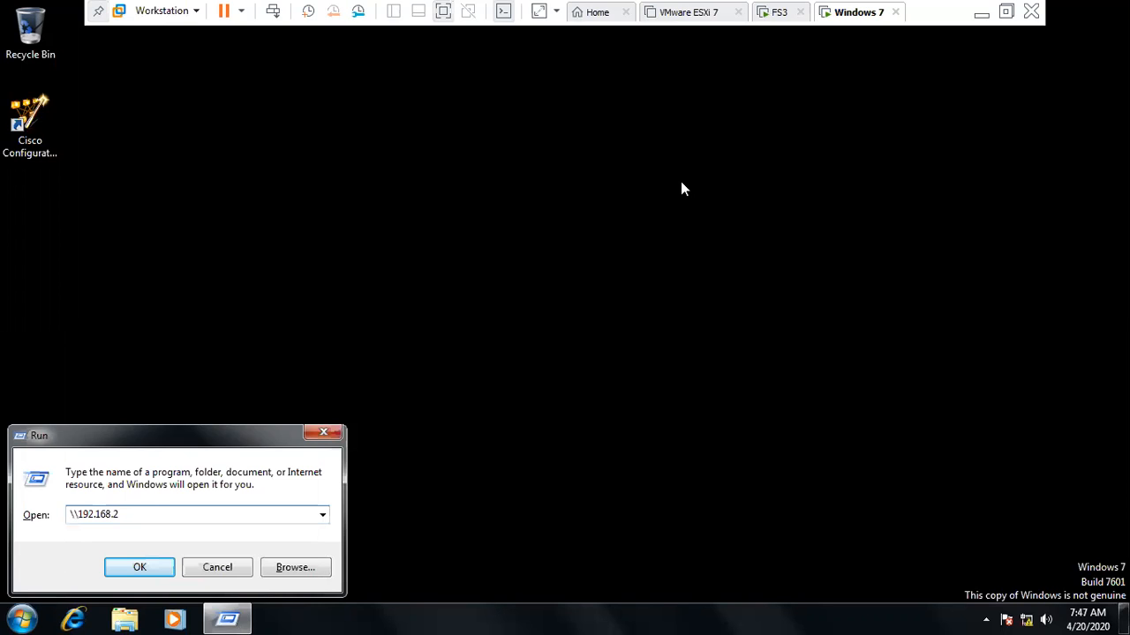
key(BackSpace)
text(1.2)
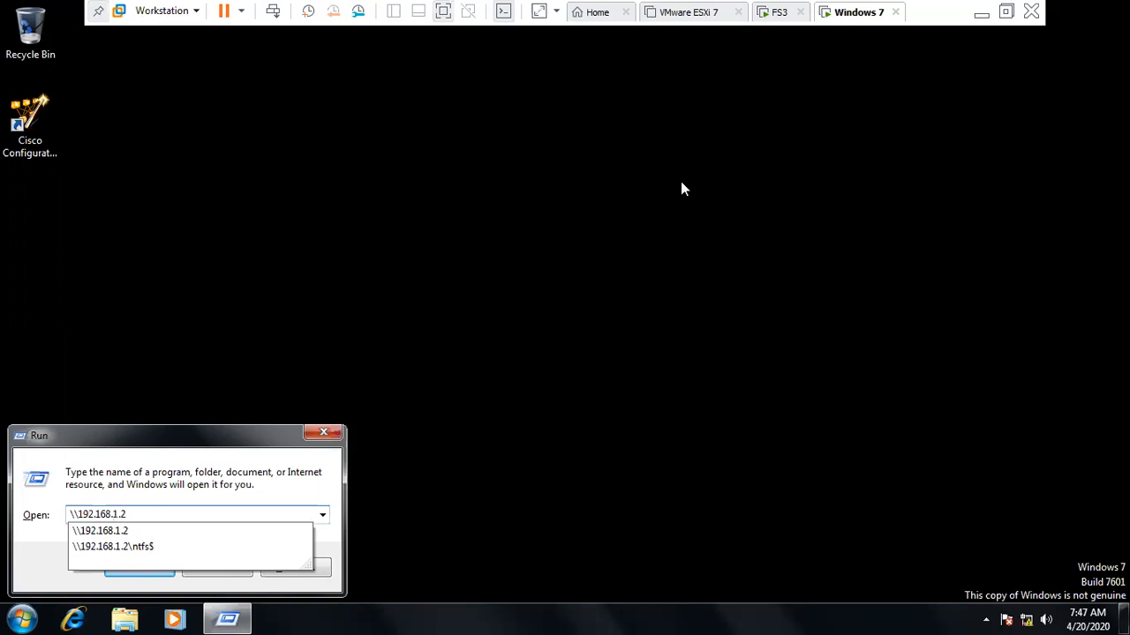
key(Return)
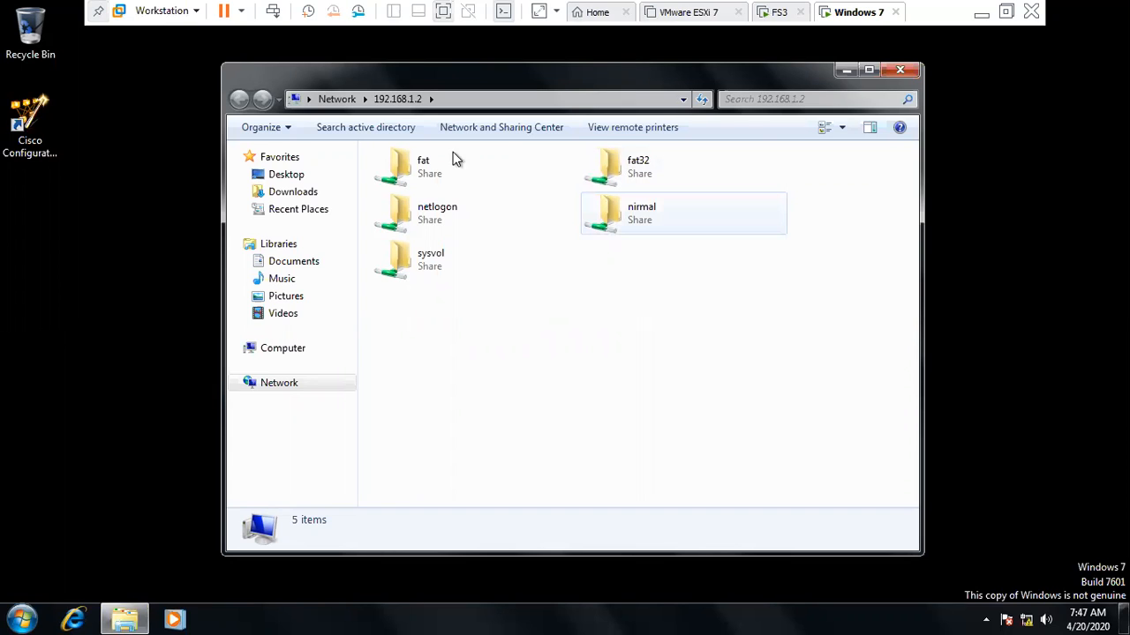
click(404, 181)
- Open the fat share and read the +21+ text file, then close it
double_click(405, 181)
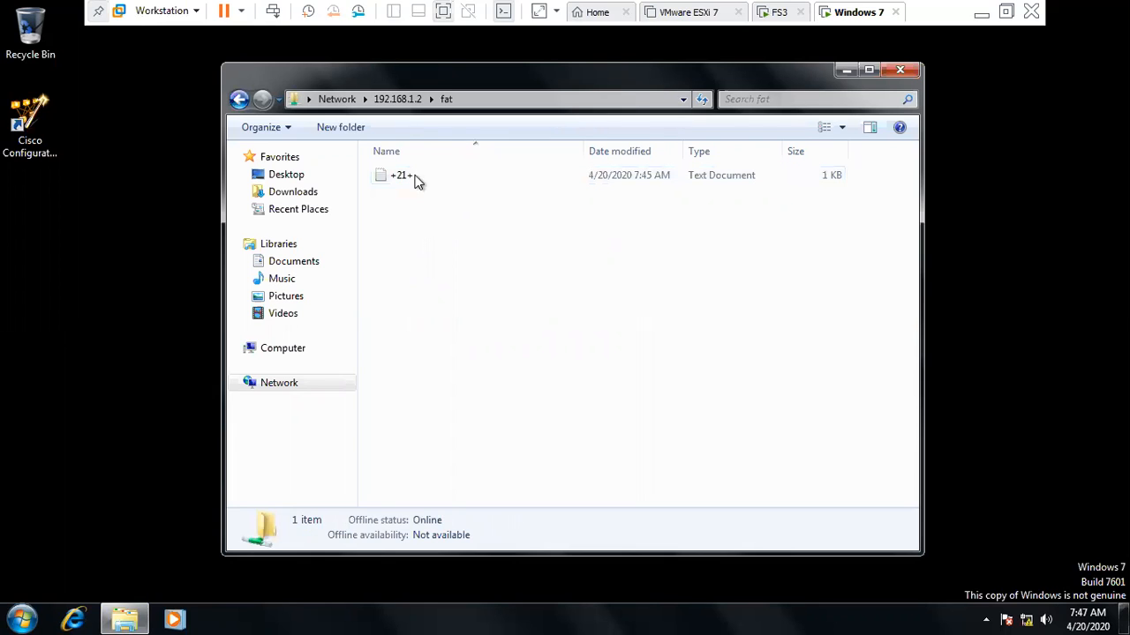
double_click(415, 175)
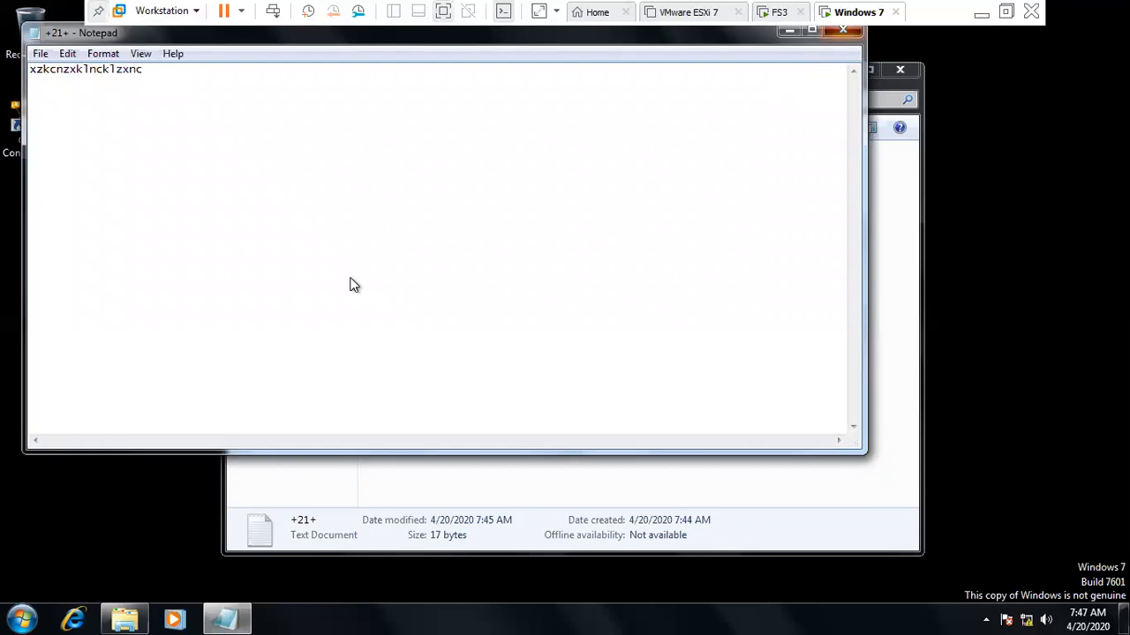
key(alt+F4)
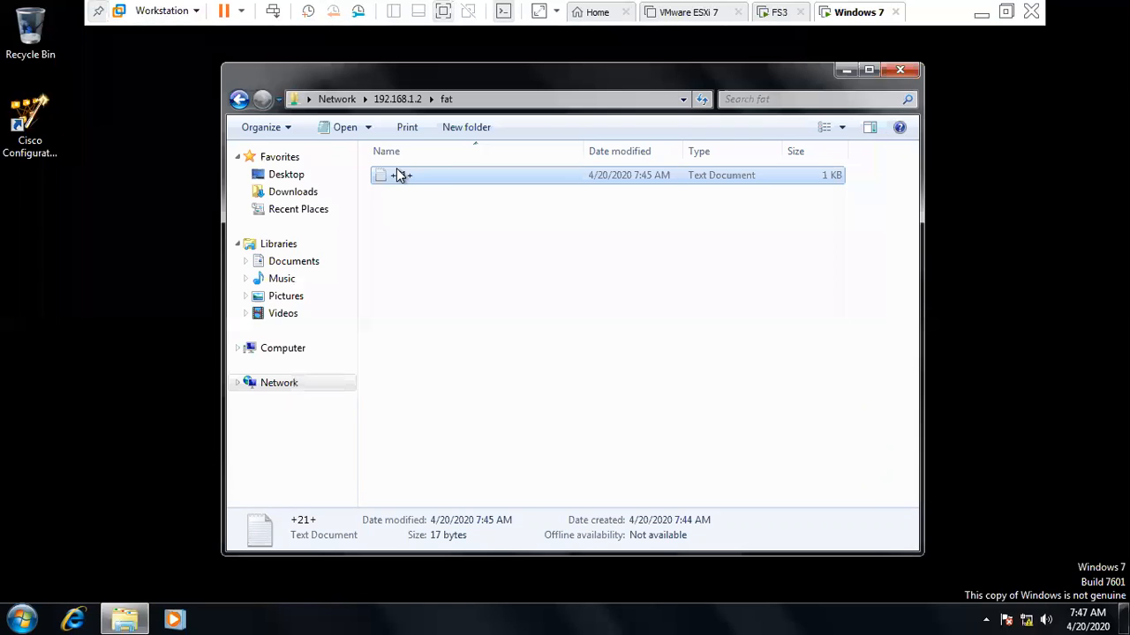
- Try creating a new item in the fat share and dismiss the Access Denied warning
click(445, 288)
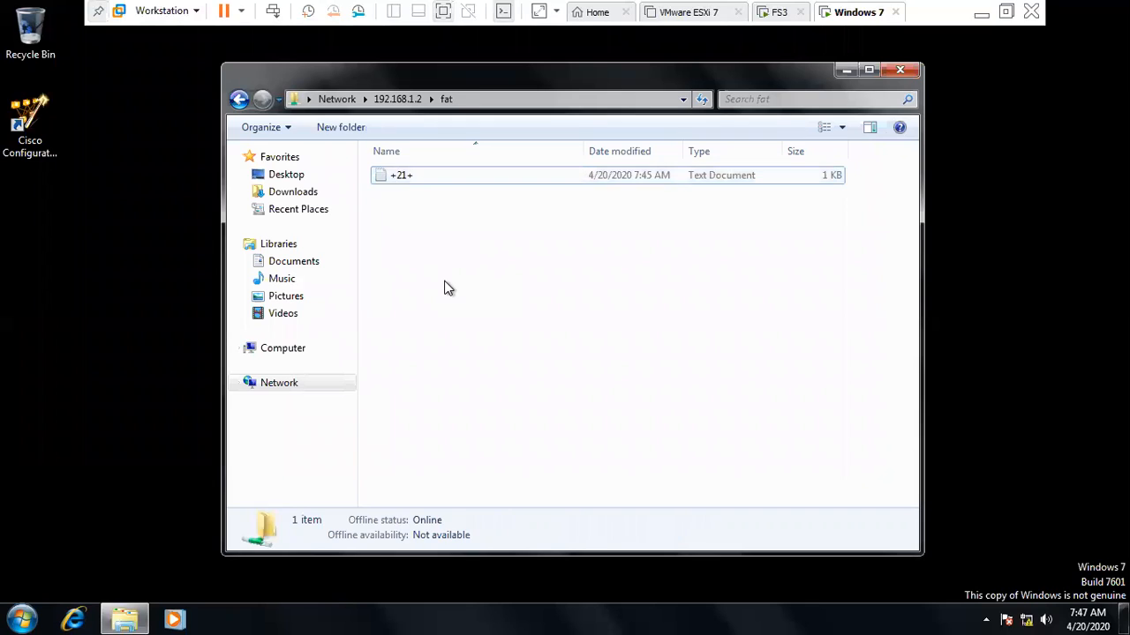
right_click(448, 288)
mouse_move(642, 458)
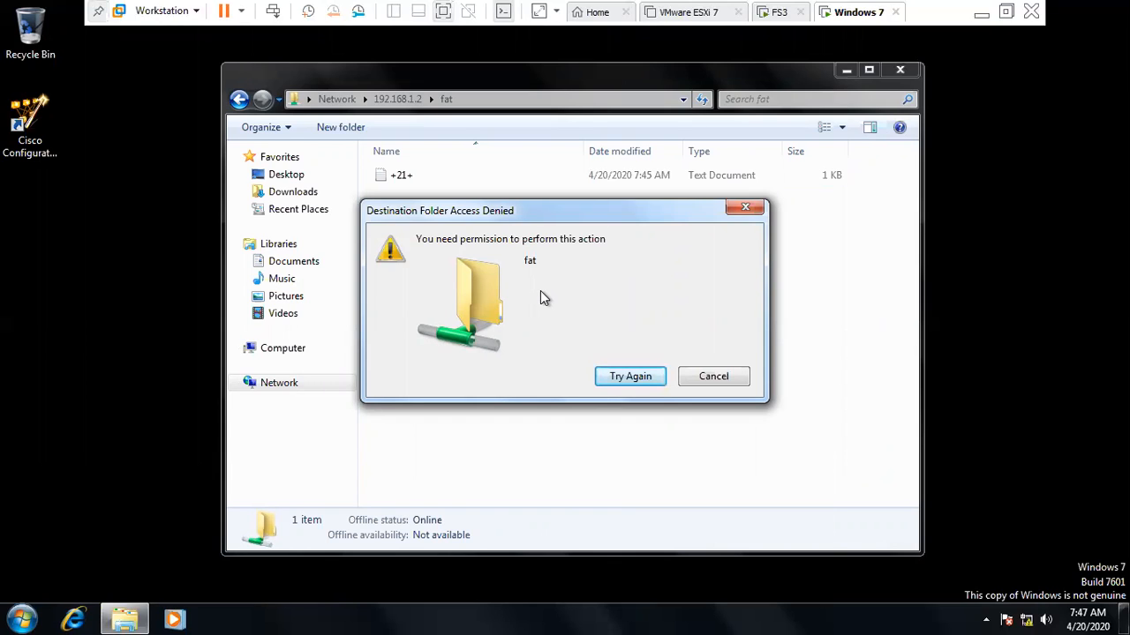
key(Escape)
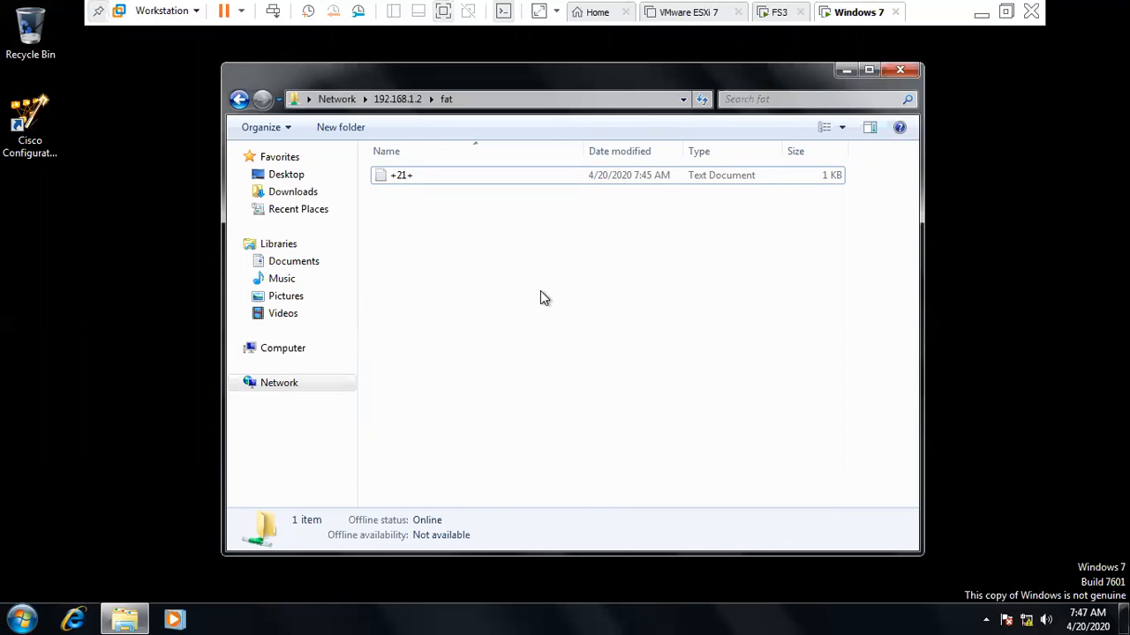
click(778, 11)
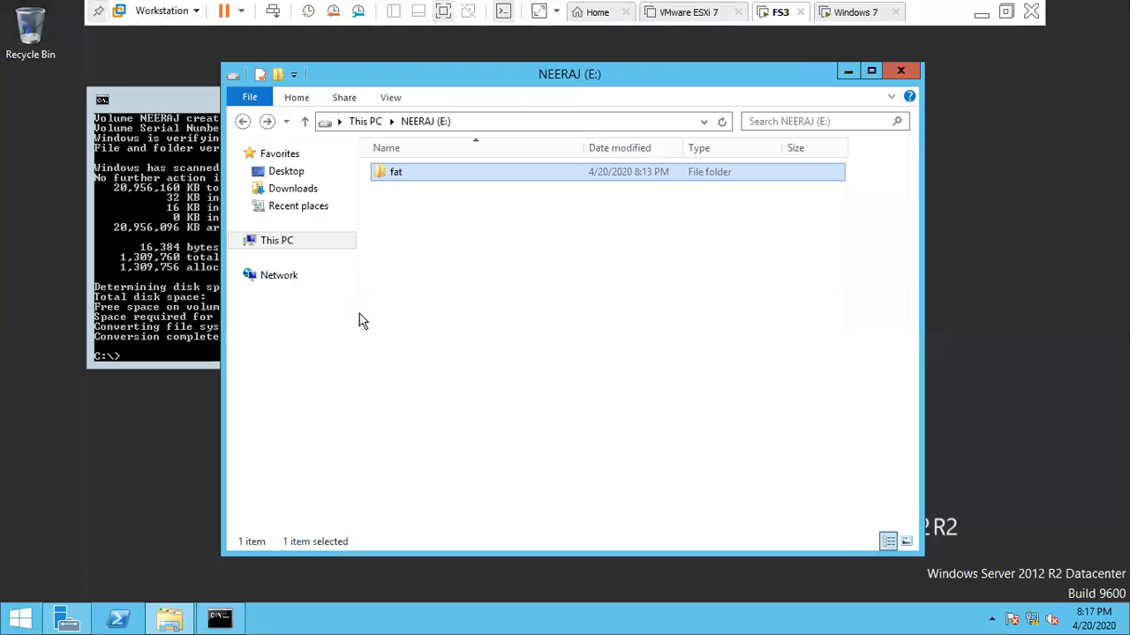
- Share the server's fat folder with Everyone at Read/Write permission
right_click(401, 174)
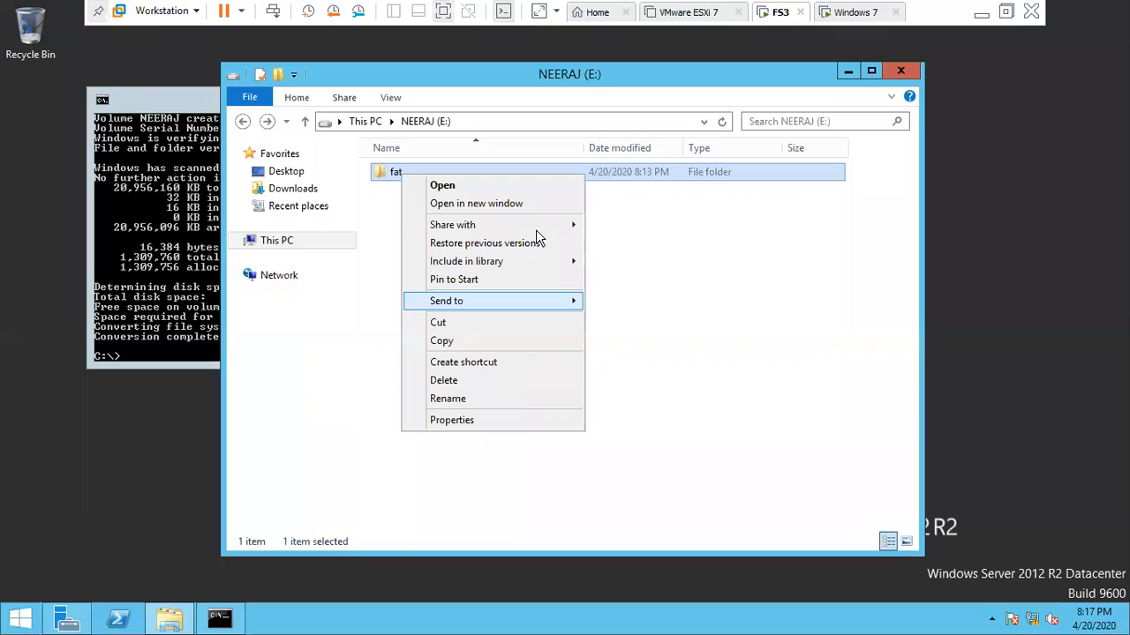
mouse_move(565, 225)
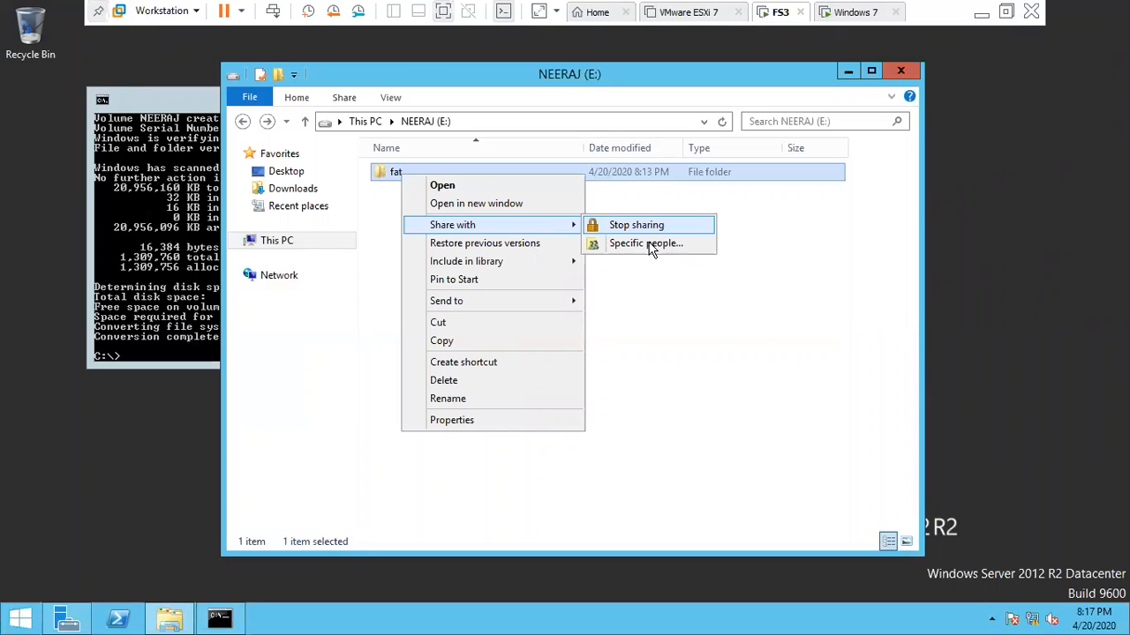
click(647, 244)
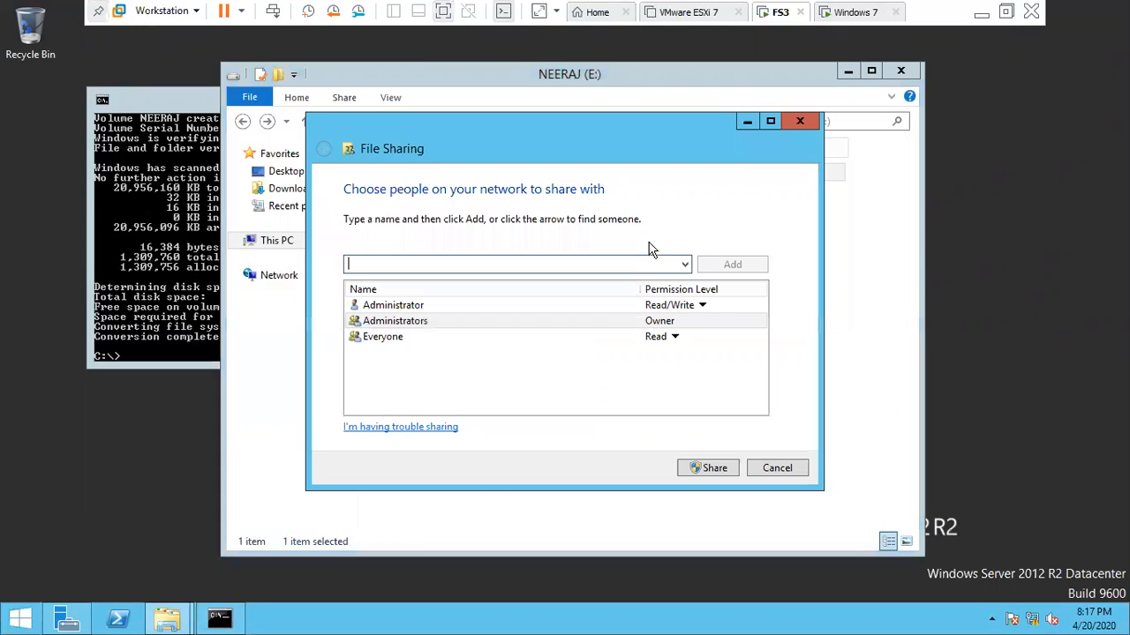
click(675, 336)
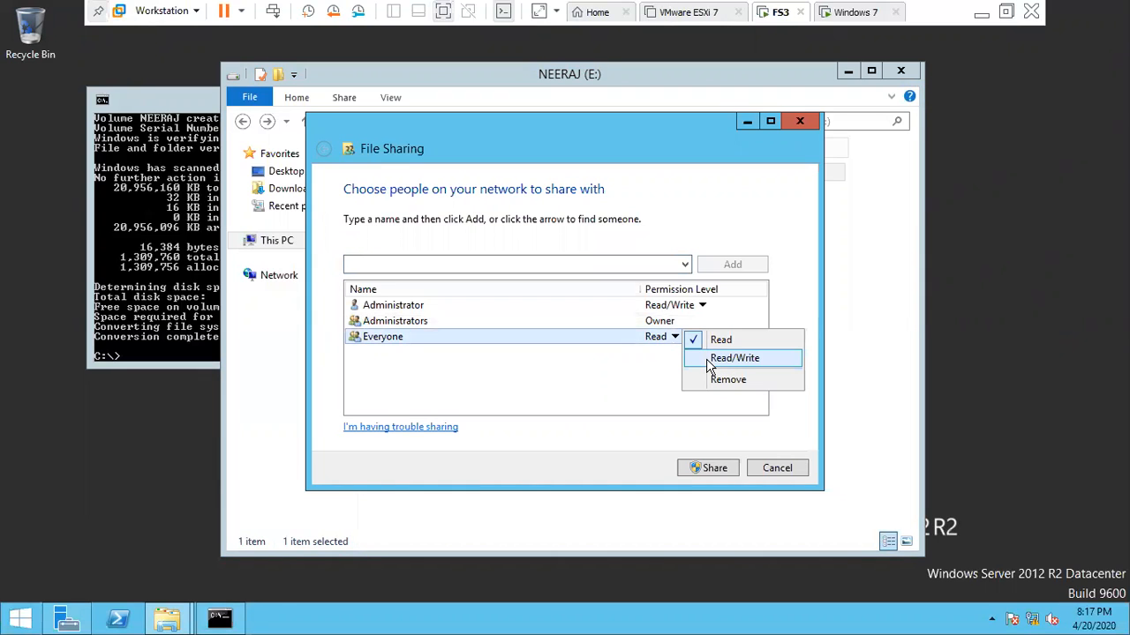
click(732, 358)
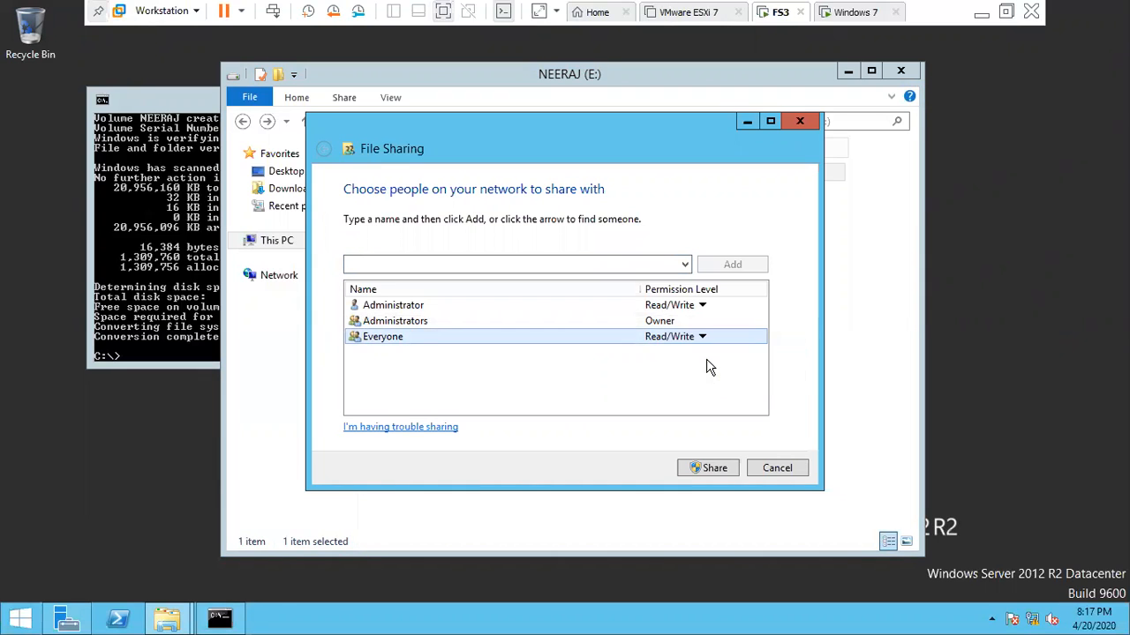
click(715, 468)
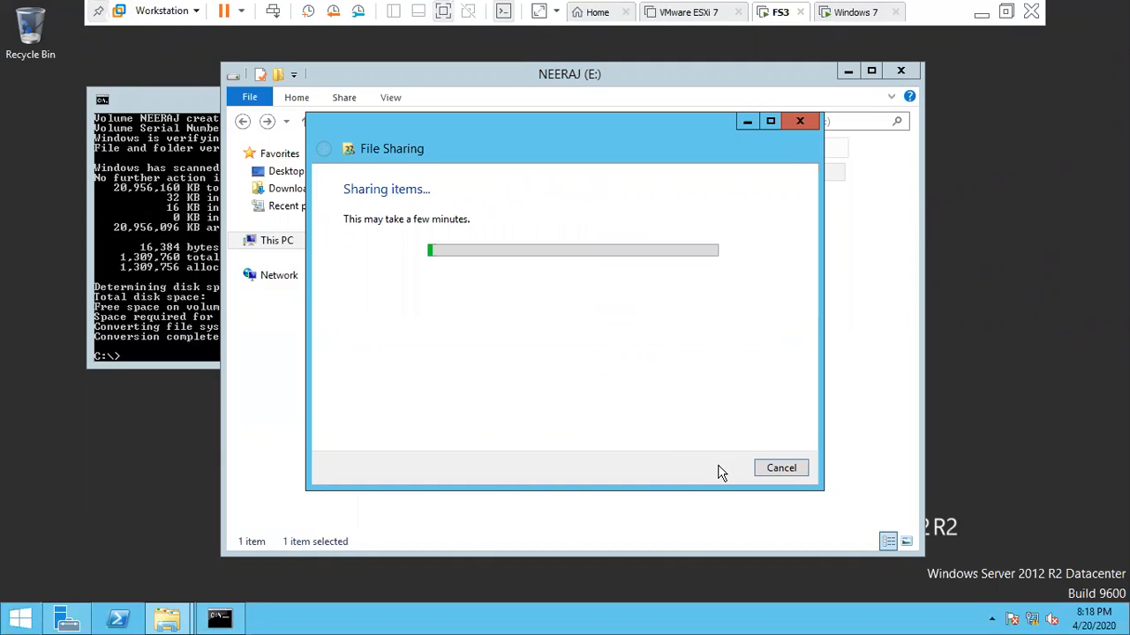
click(781, 469)
click(574, 442)
click(840, 14)
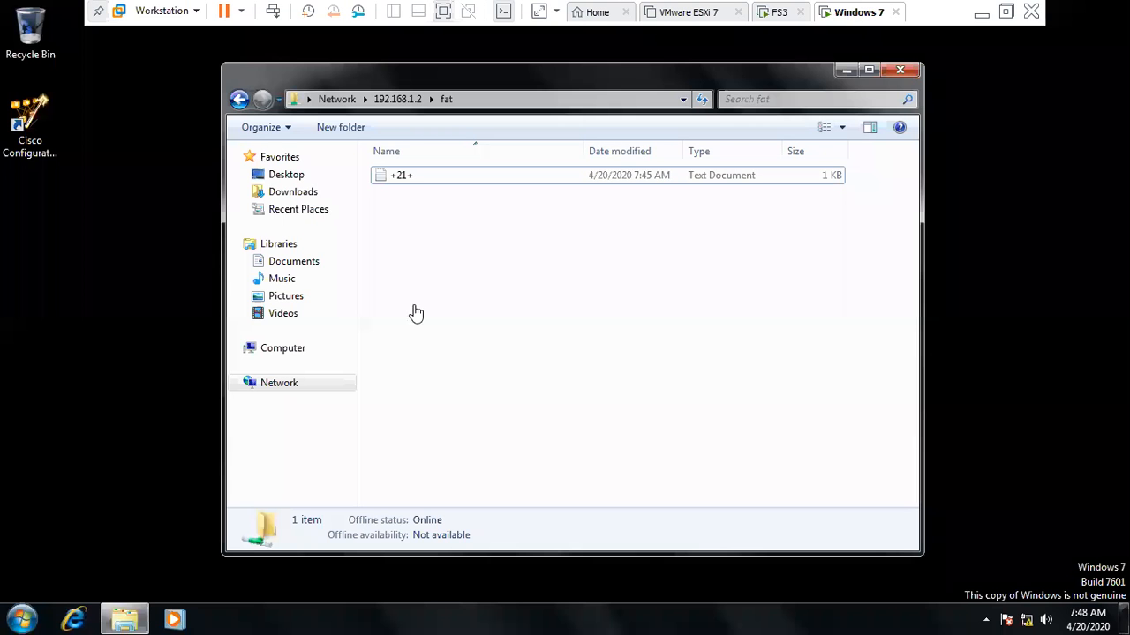
- Reopen the fat share on \\192.168.1.2 and create a text document named skuagduiewg
click(899, 71)
key(super+r)
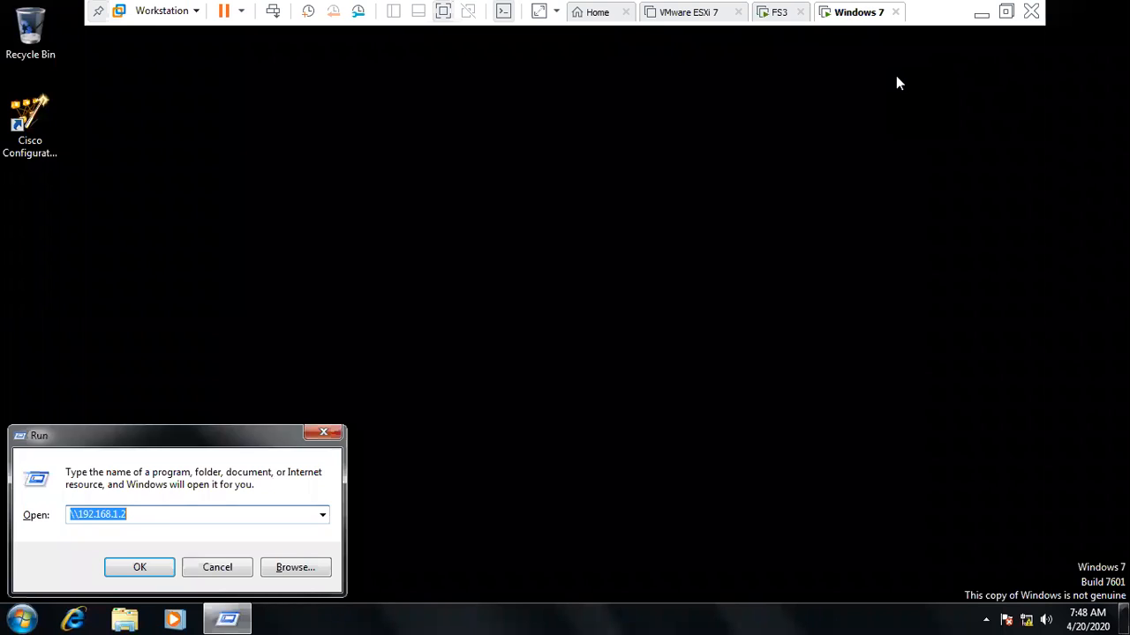
key(Return)
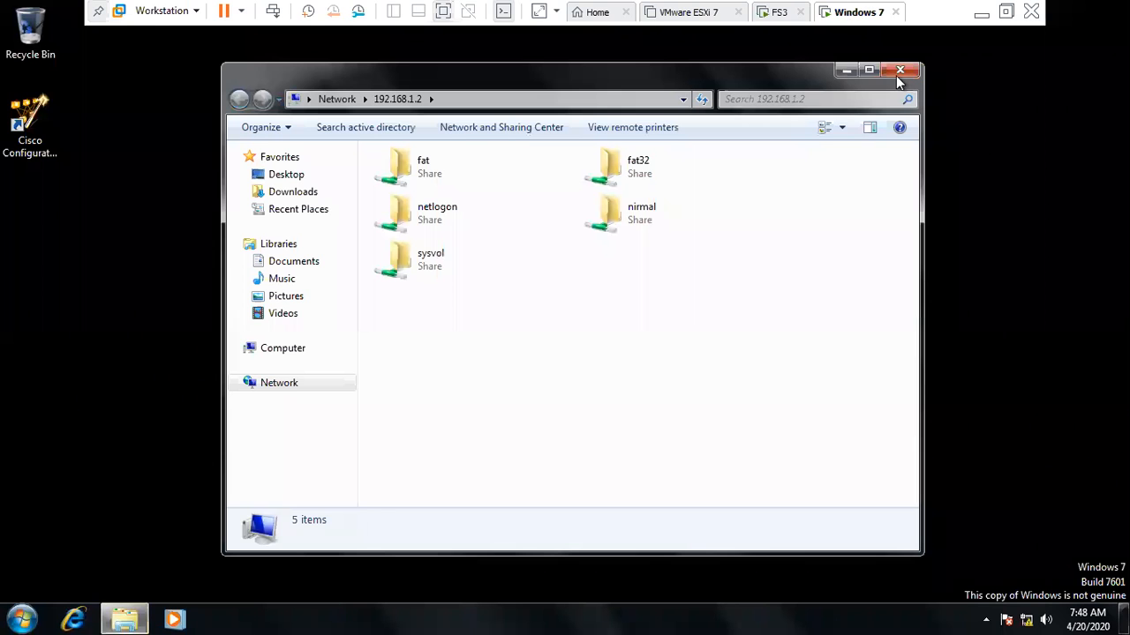
double_click(401, 170)
right_click(430, 331)
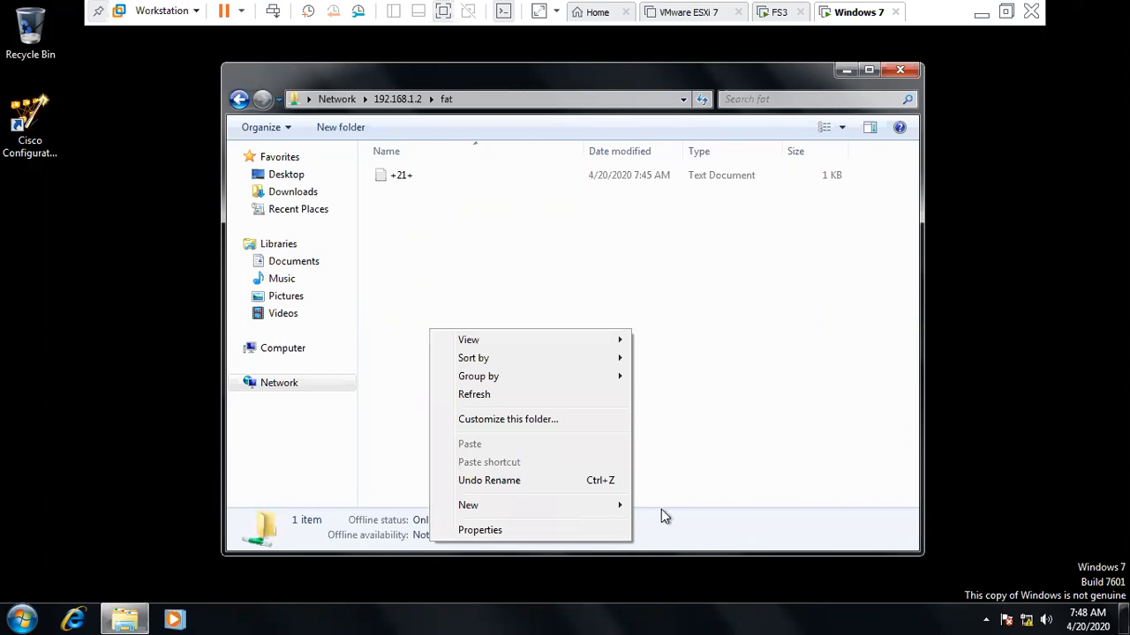
click(529, 505)
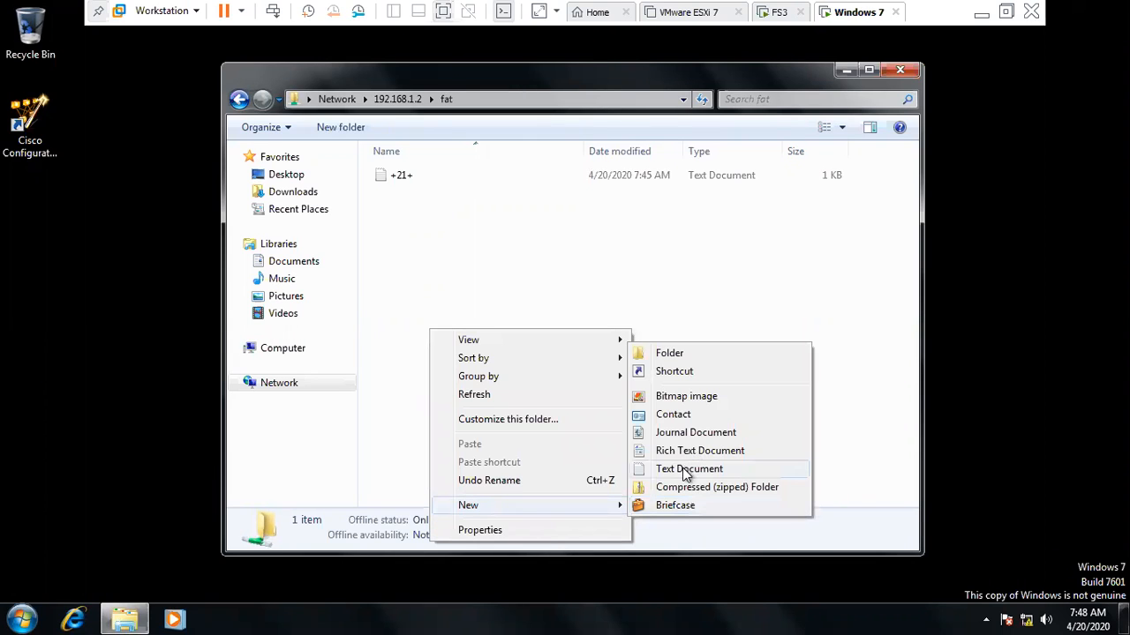
click(682, 469)
text(s)
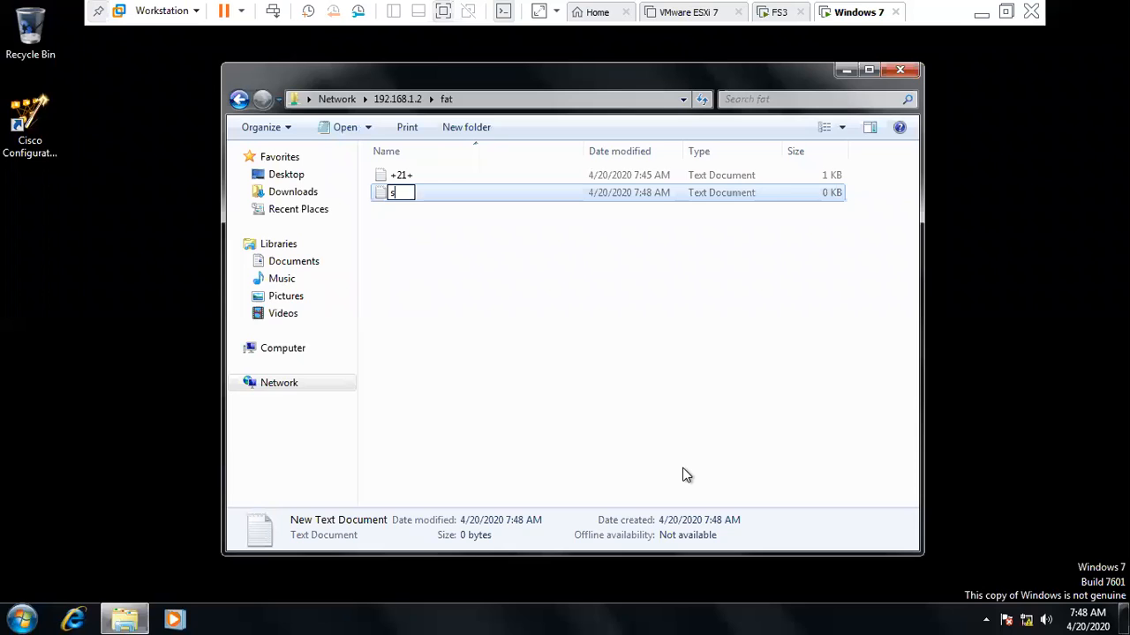
text(kuagduiewg)
key(Return)
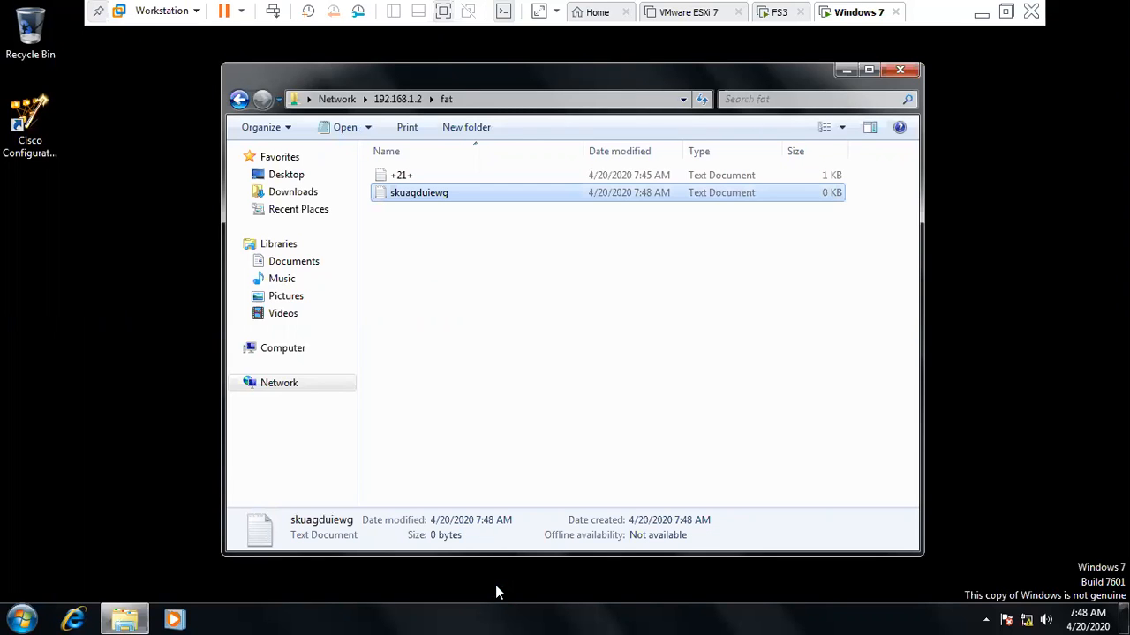
- Write 'sakedg' into skuagduiewg, save it, and return to the server's share list
key(Return)
text(sakedg)
key(alt+f)
key(Up)
key(Return)
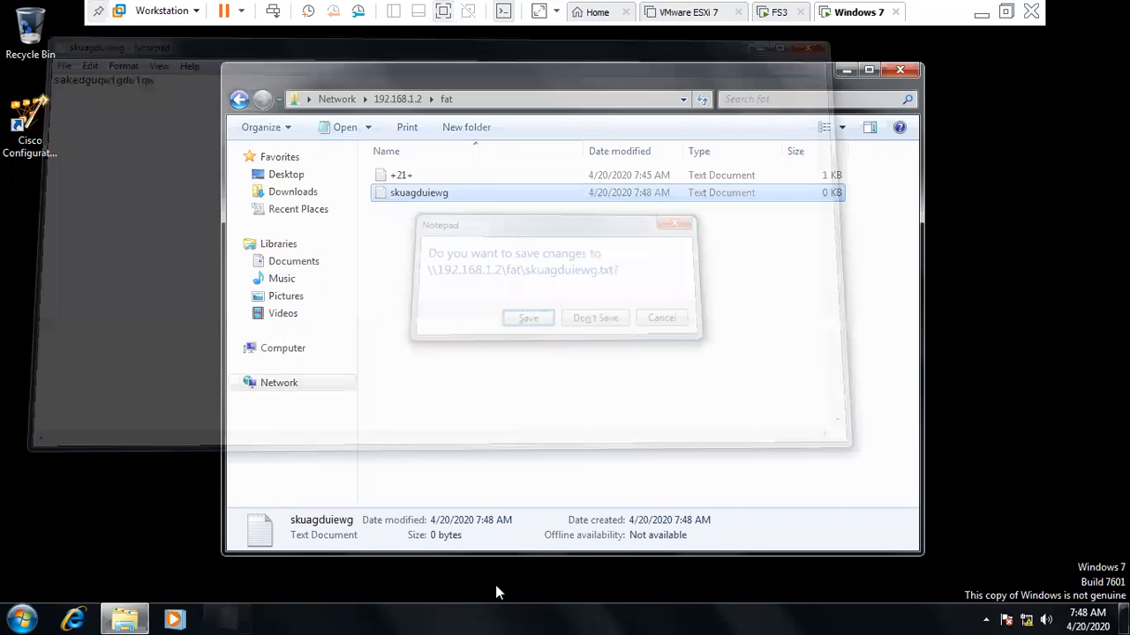
key(Return)
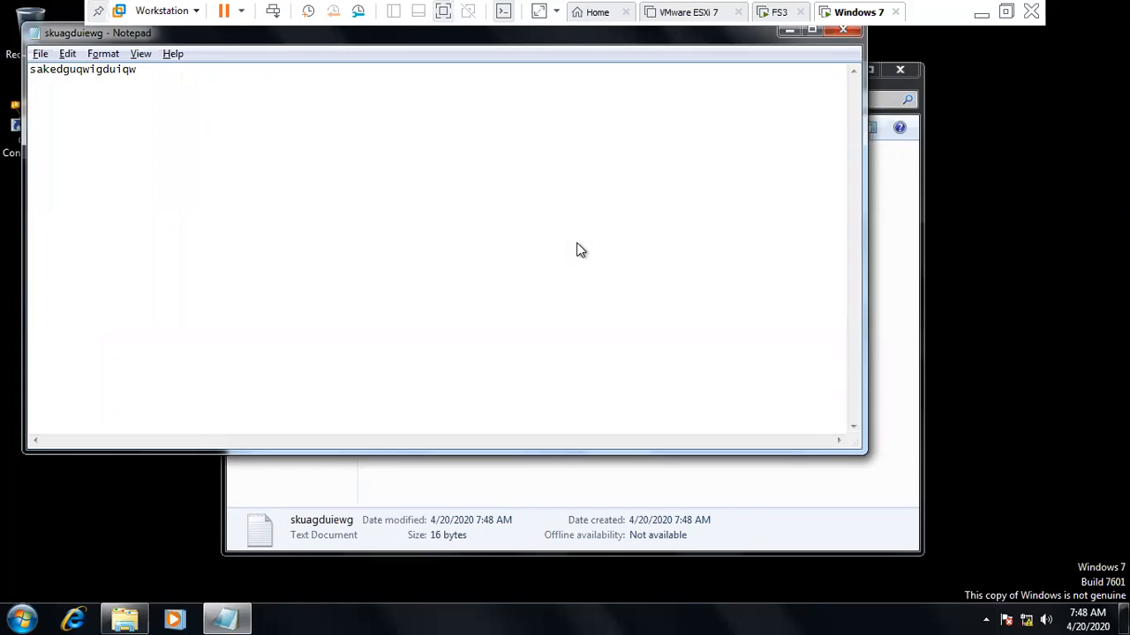
key(alt+F4)
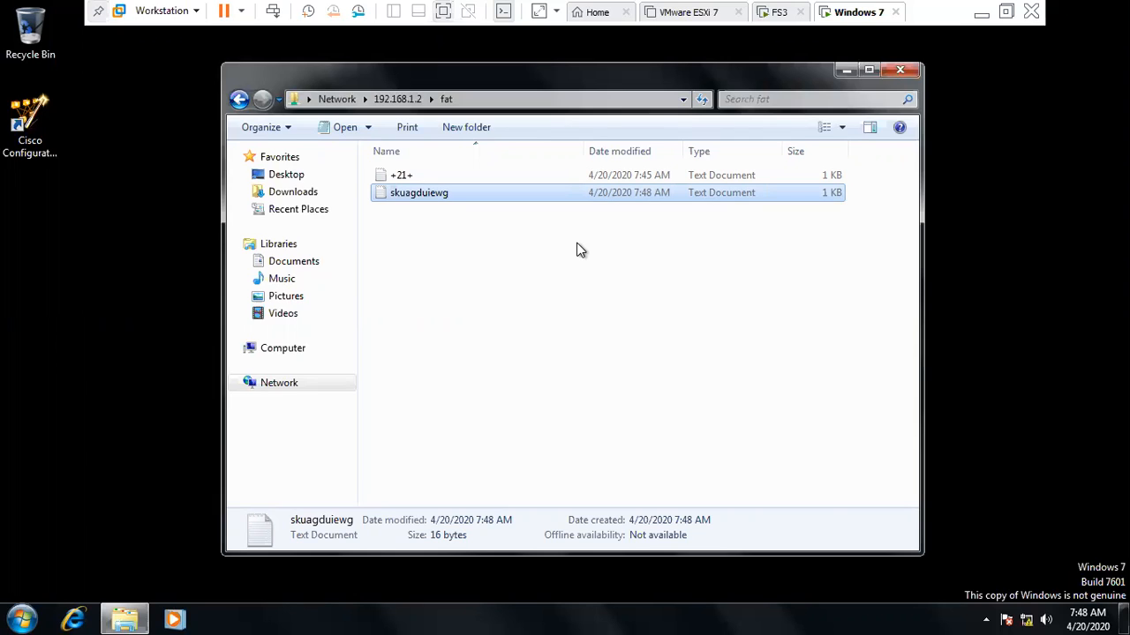
click(358, 189)
click(249, 100)
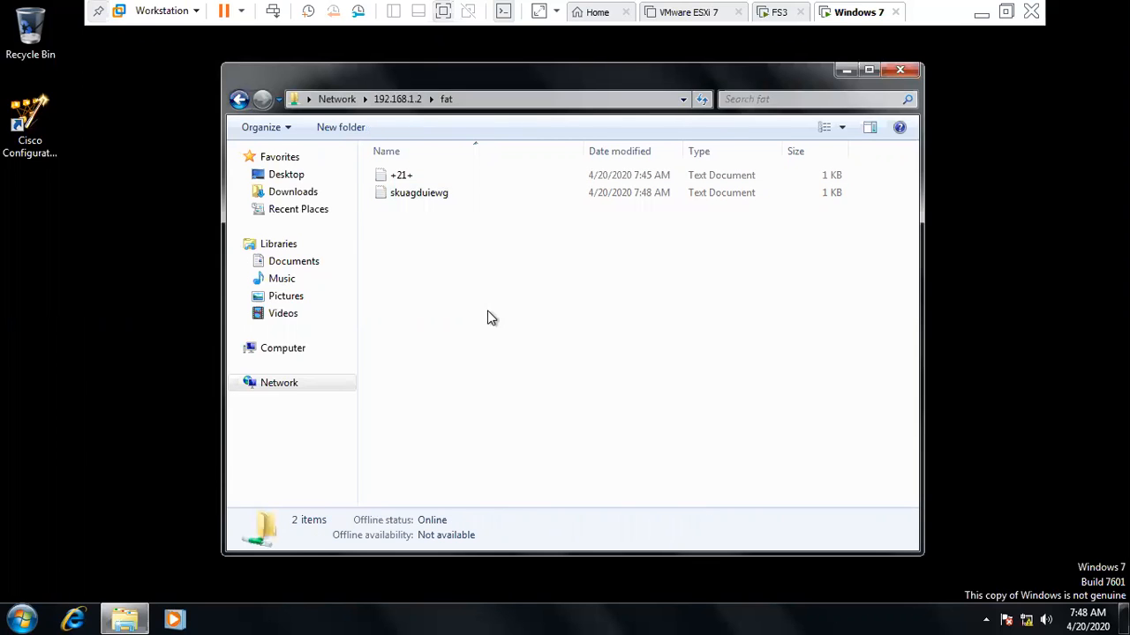
click(801, 388)
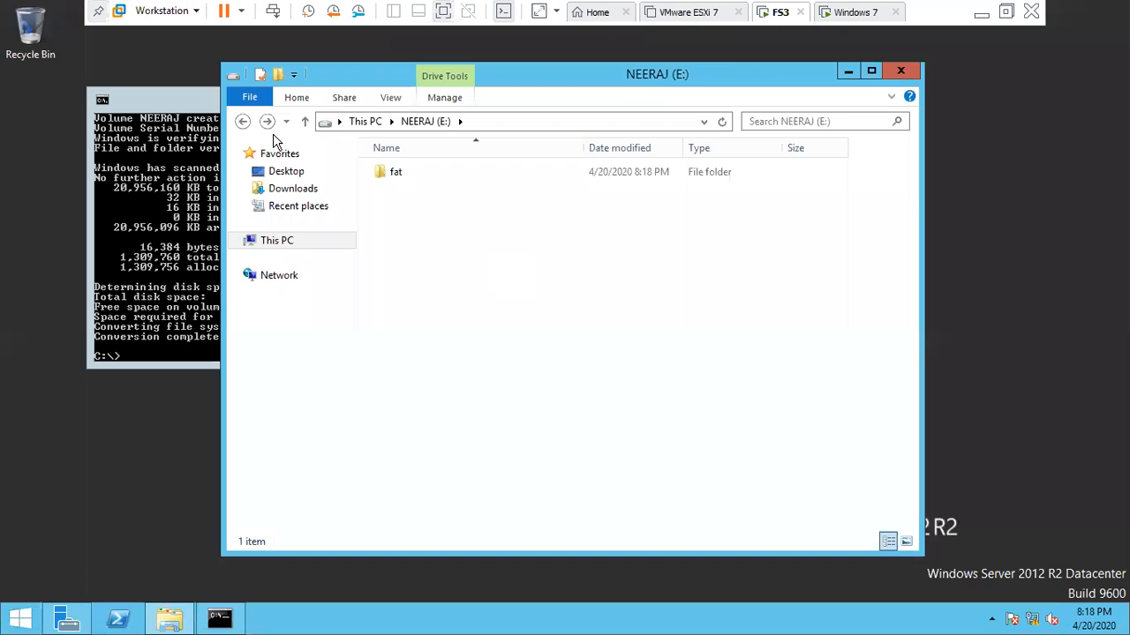
- Open NEERAJ (E:) and reach the fat folder's Advanced Sharing settings to add a share name
click(243, 121)
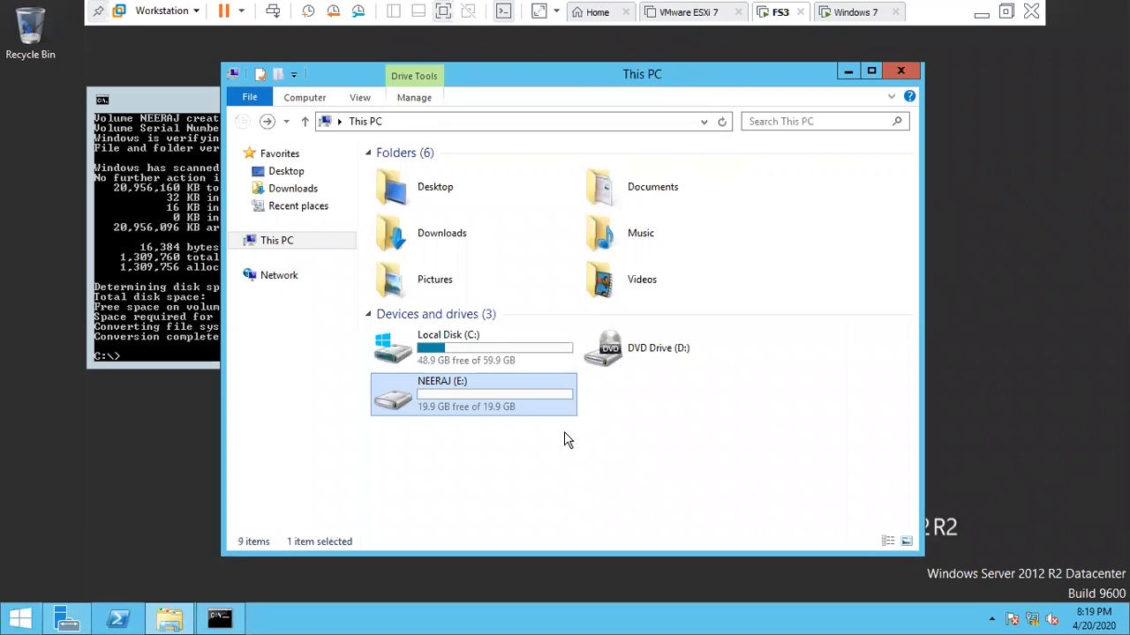
double_click(431, 390)
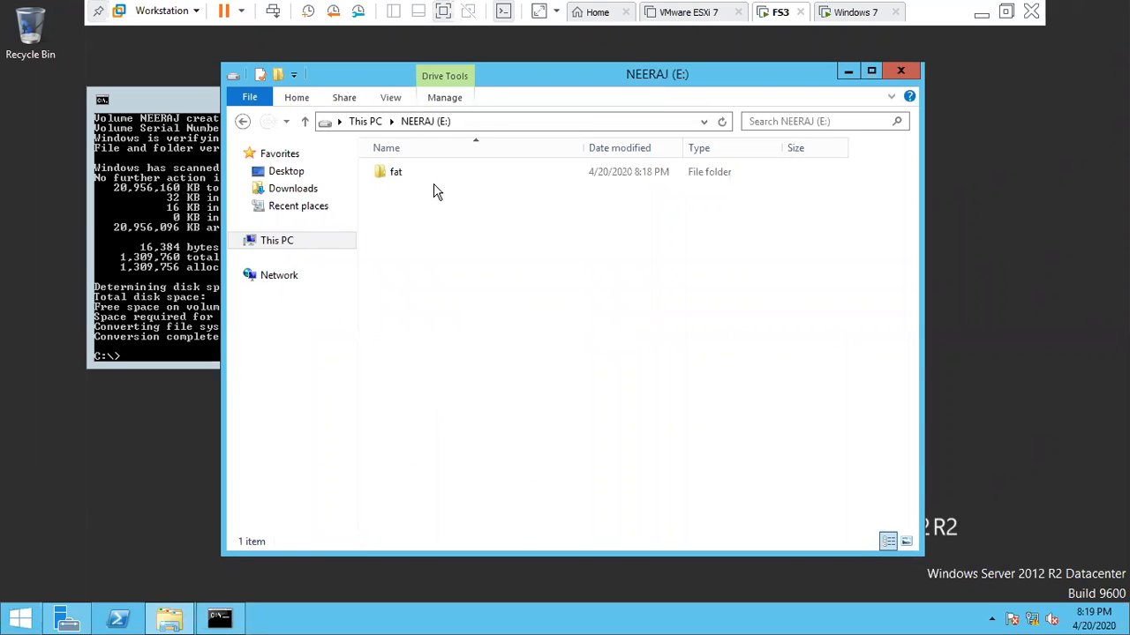
click(388, 180)
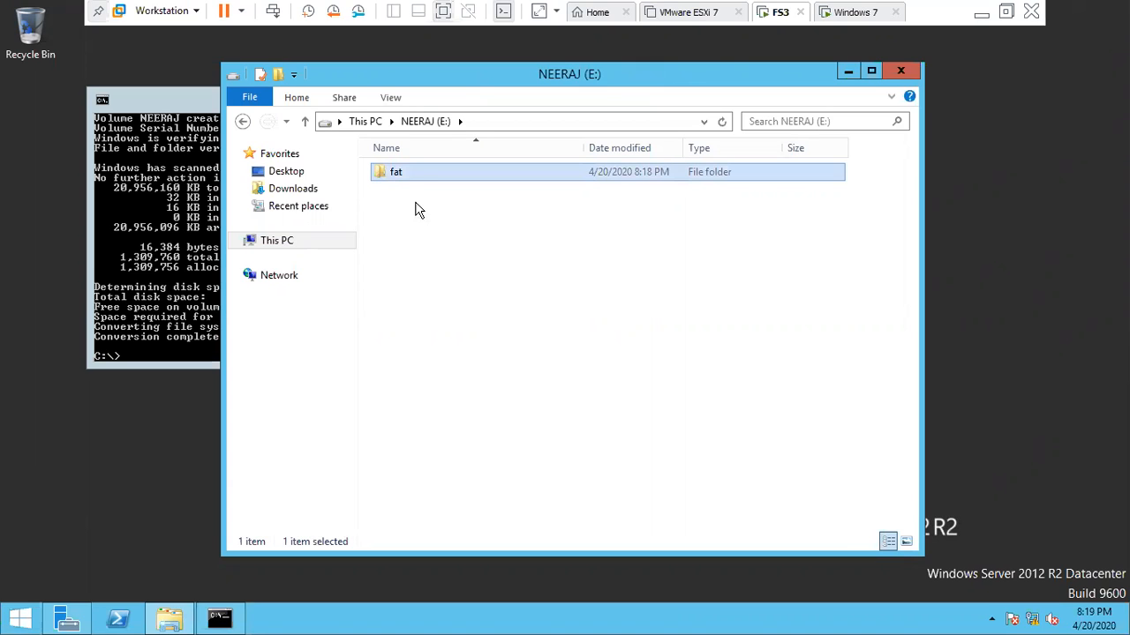
click(398, 197)
click(396, 178)
right_click(397, 179)
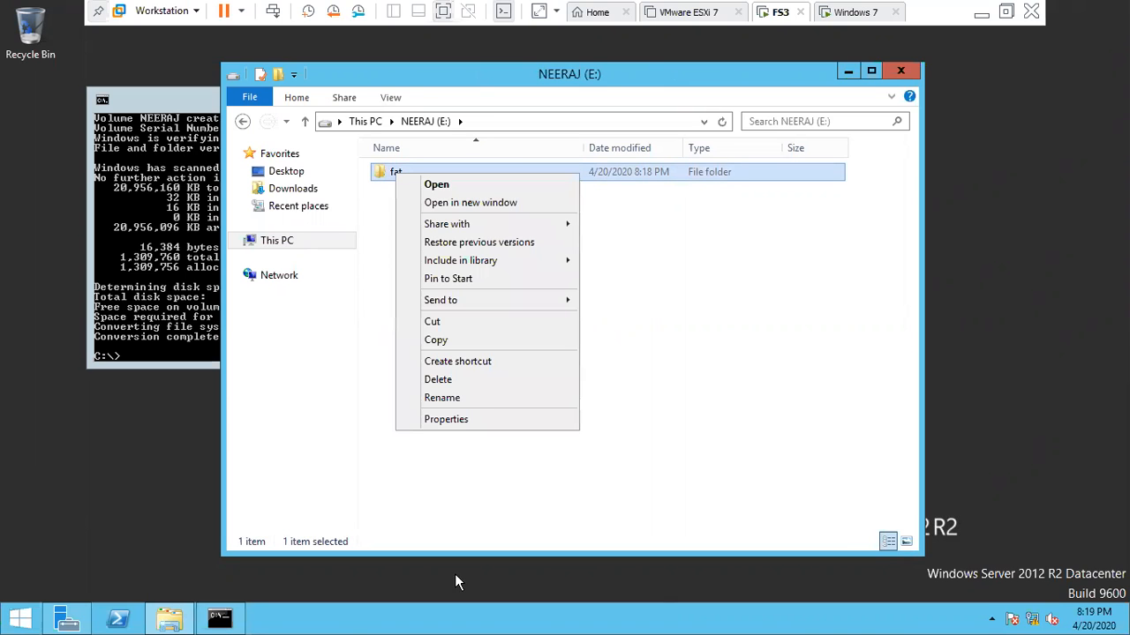
click(467, 422)
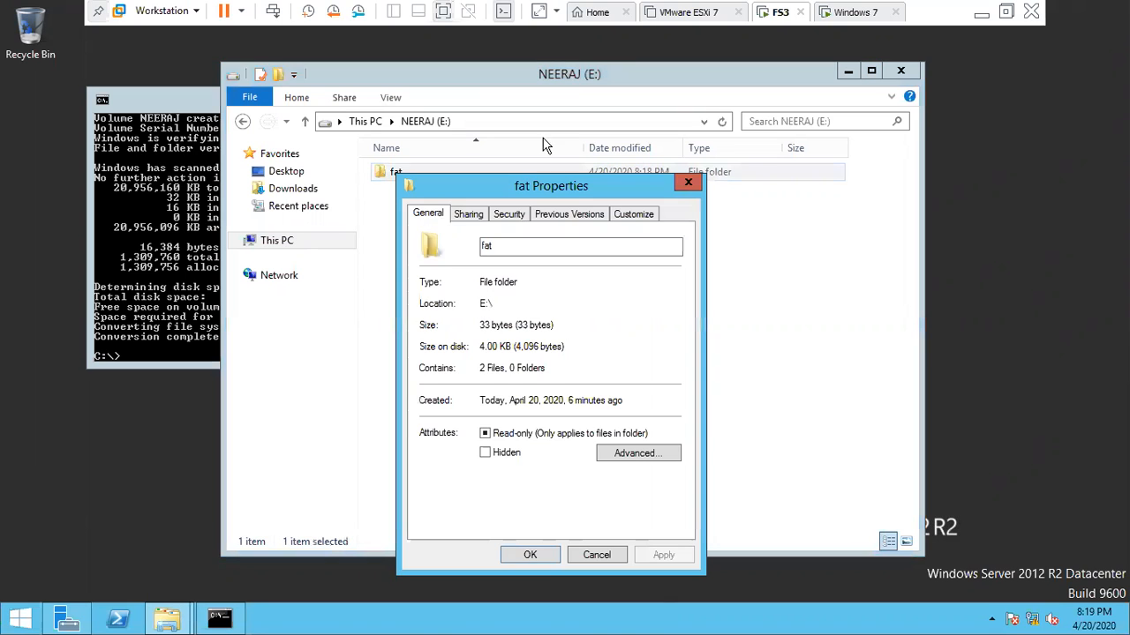
click(468, 216)
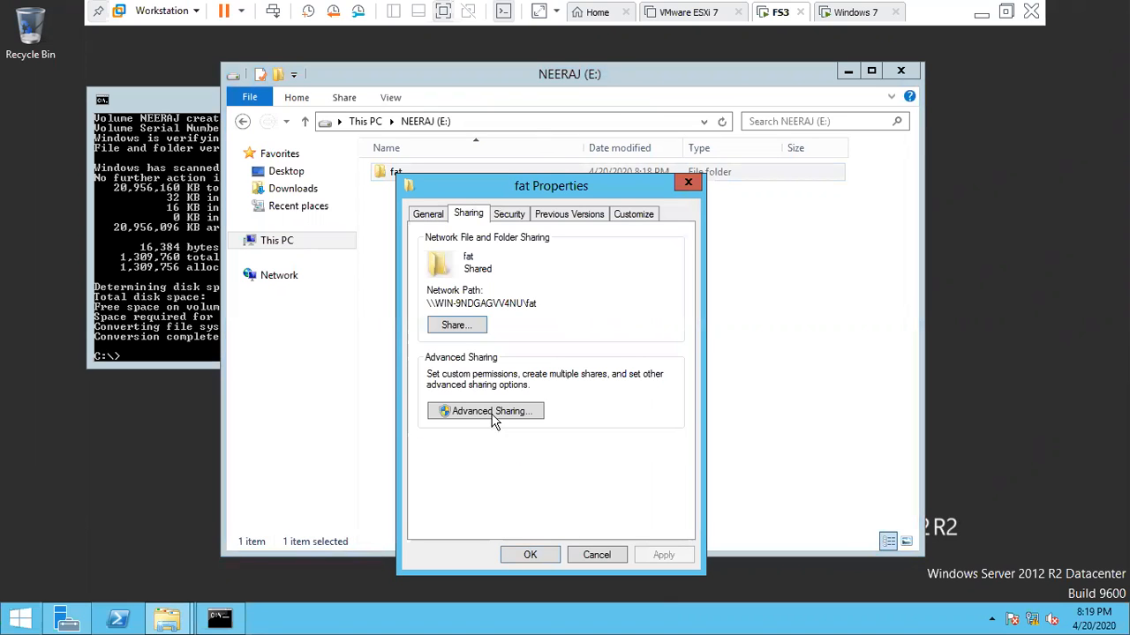
click(493, 412)
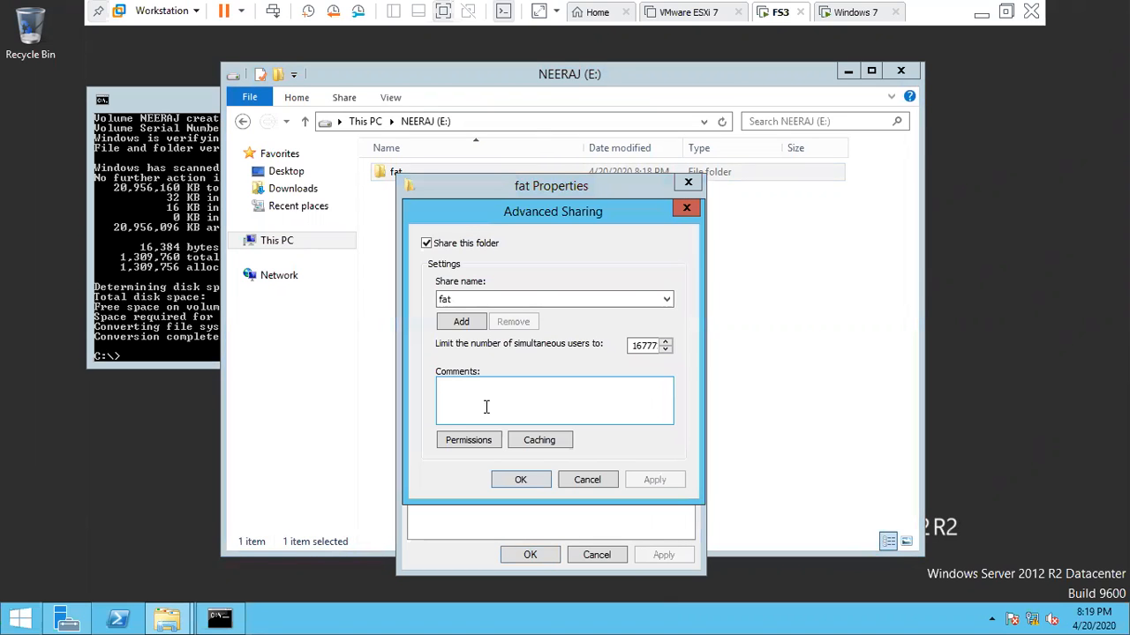
click(463, 322)
- Add share fat$ with description 'hidden share' and a 12-user limit
text(fat$)
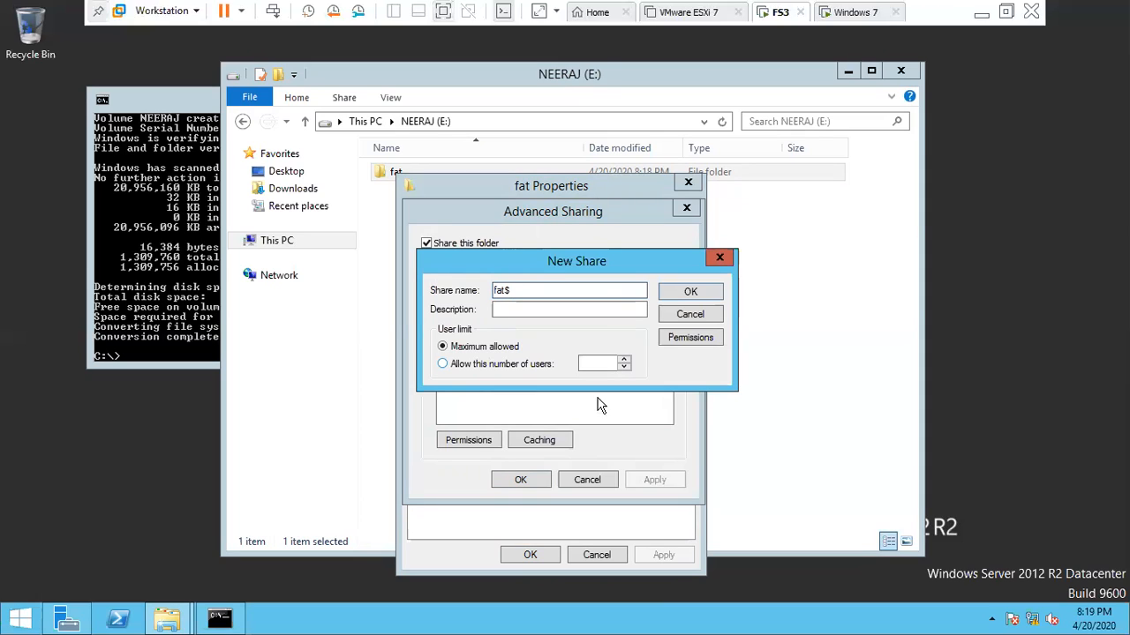
click(515, 311)
text(hidden share)
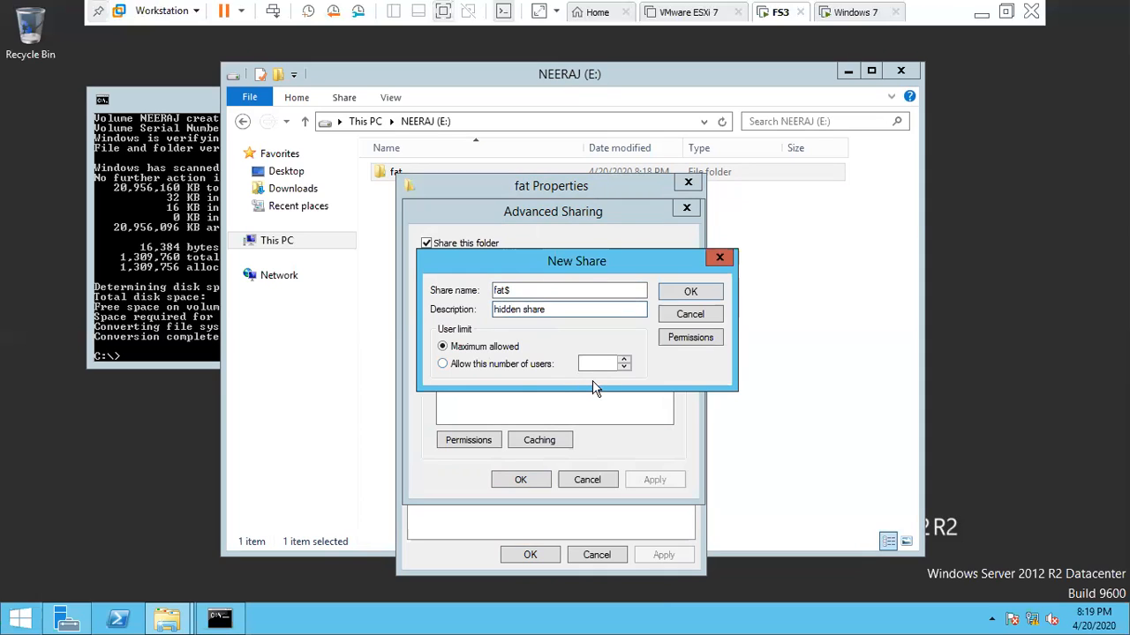
click(509, 365)
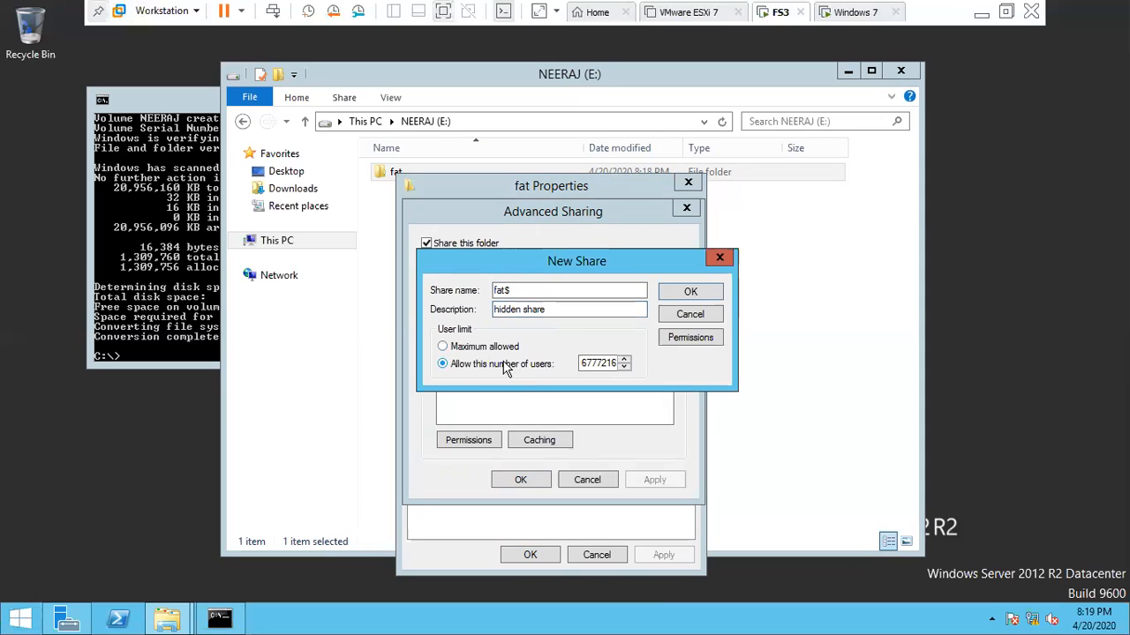
double_click(580, 362)
text(2)
click(687, 293)
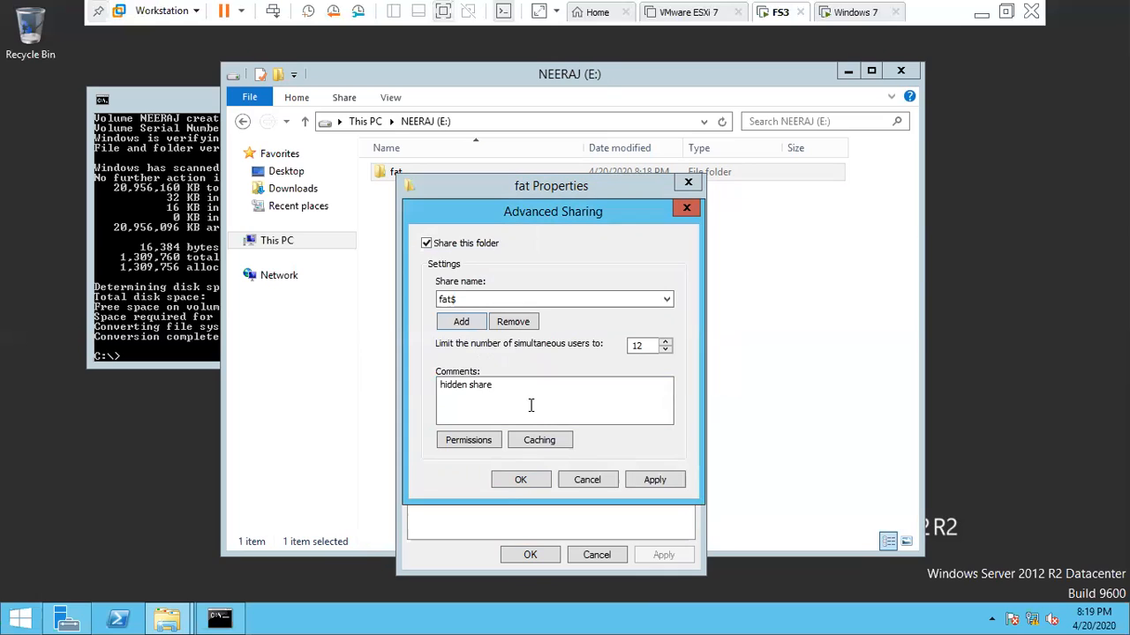
- Remove the old fat share, keep Everyone at Read, and apply the sharing settings
click(574, 306)
click(505, 325)
click(505, 326)
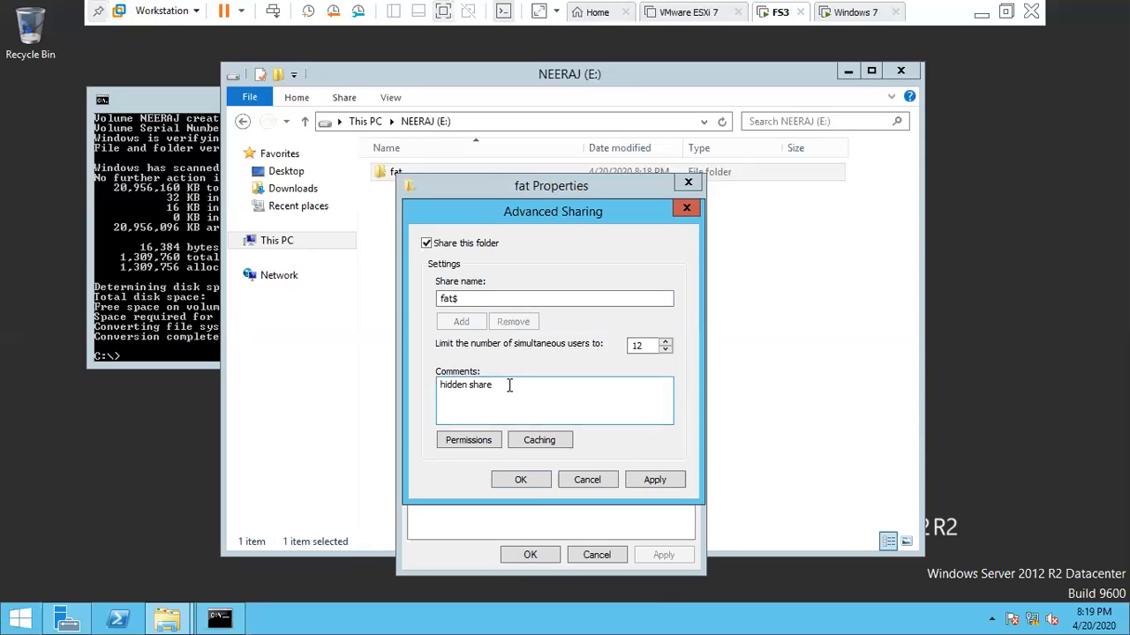
click(472, 440)
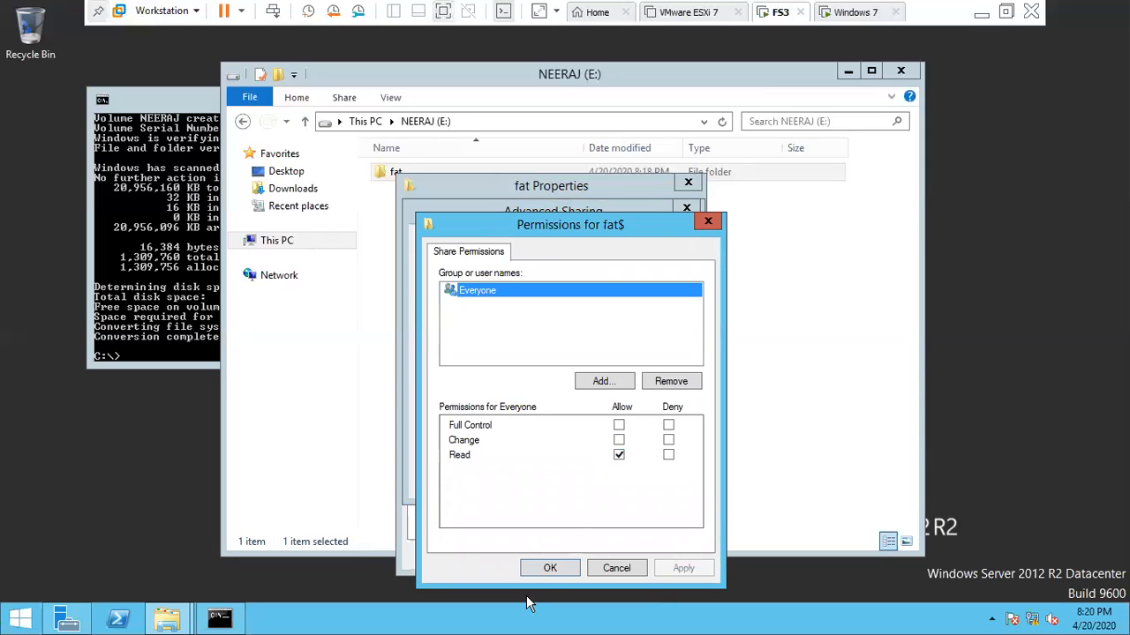
click(544, 569)
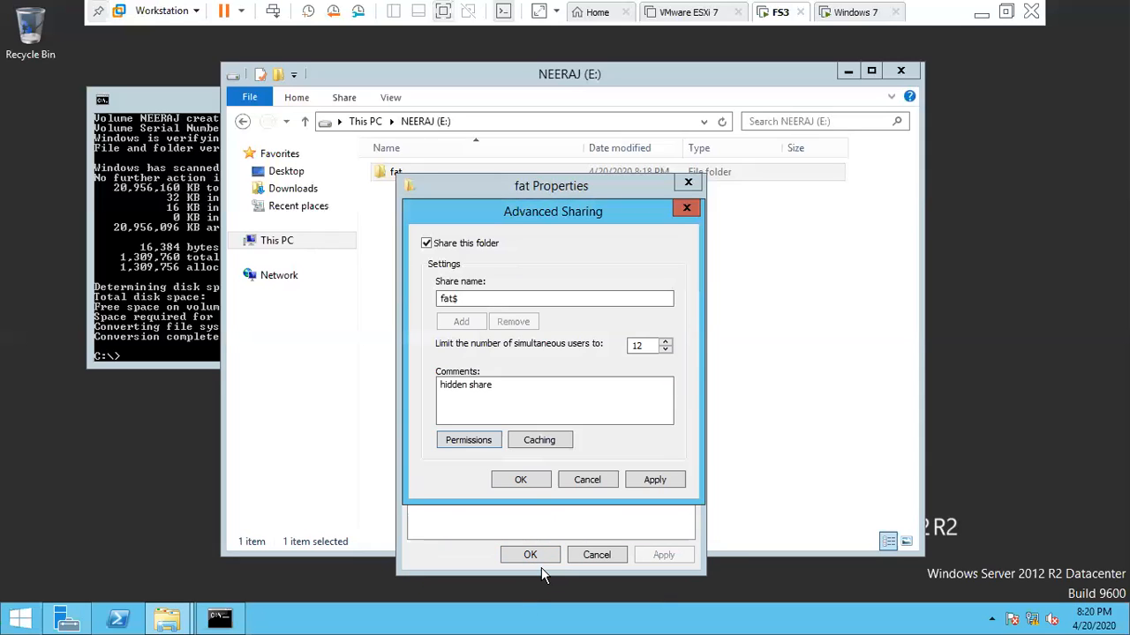
click(521, 480)
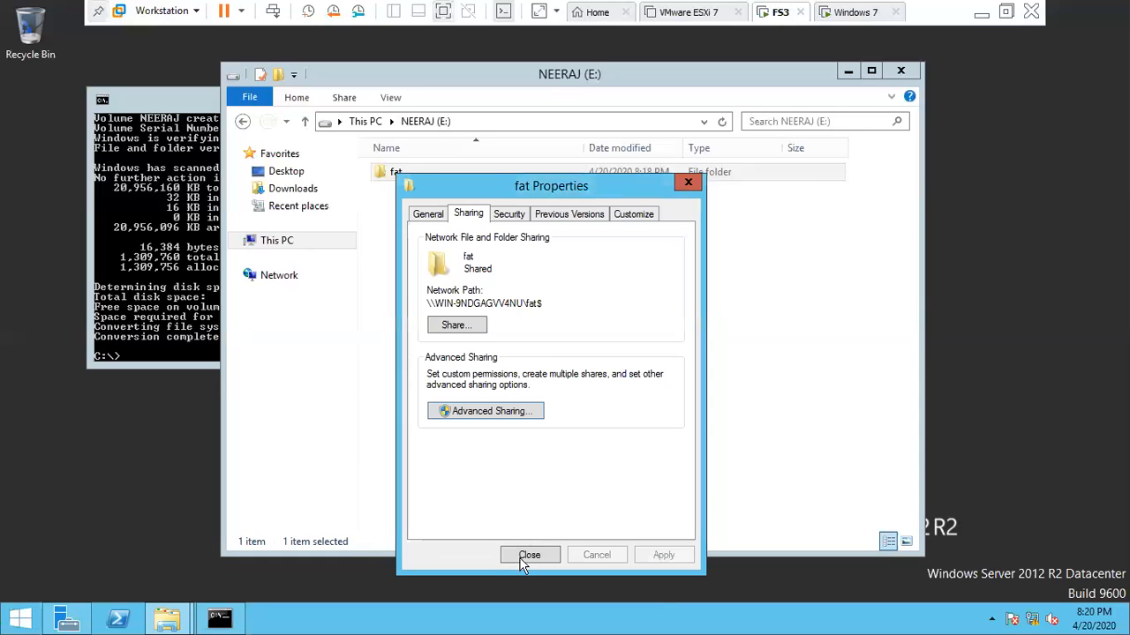
click(528, 555)
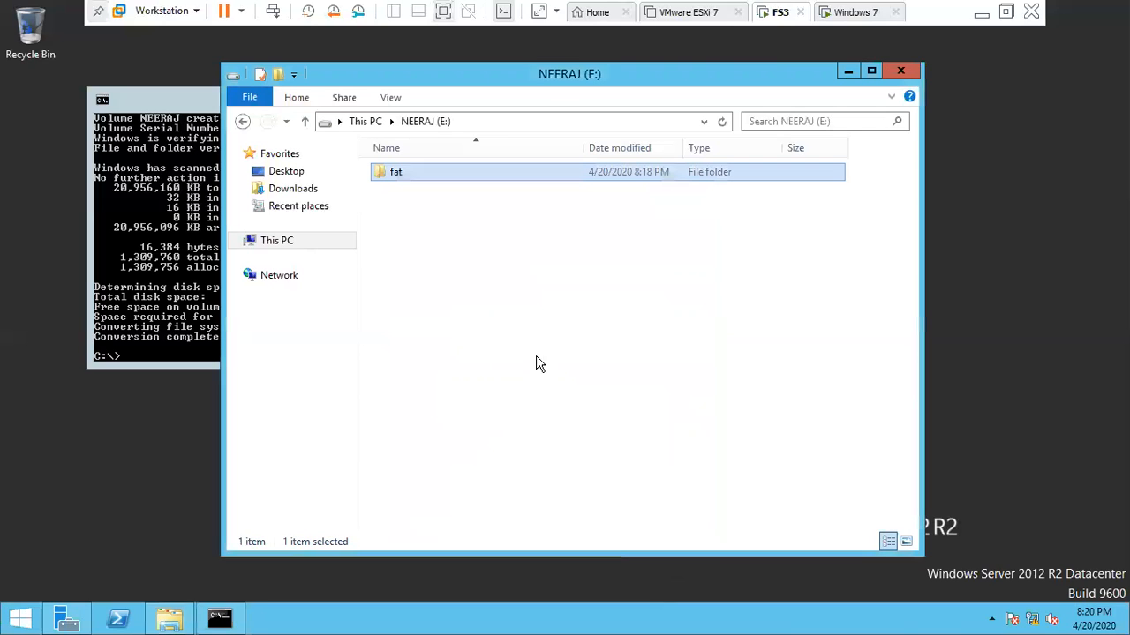
click(849, 12)
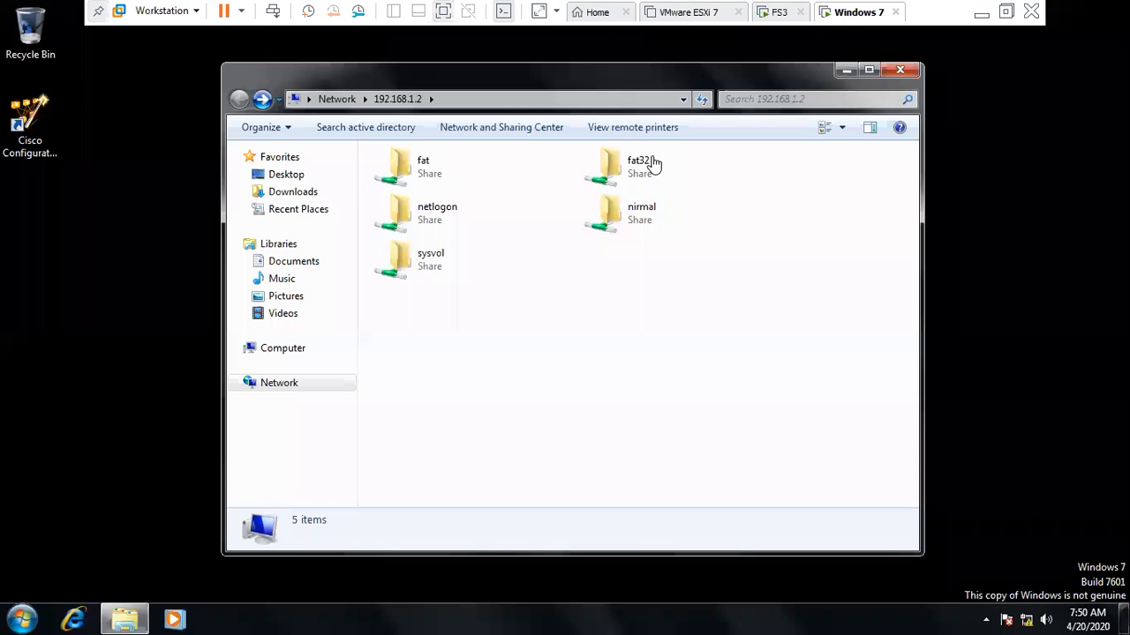
- Reopen \\192.168.1.2's shares, find fat32 inaccessible, and refresh the share list
click(900, 71)
key(super+r)
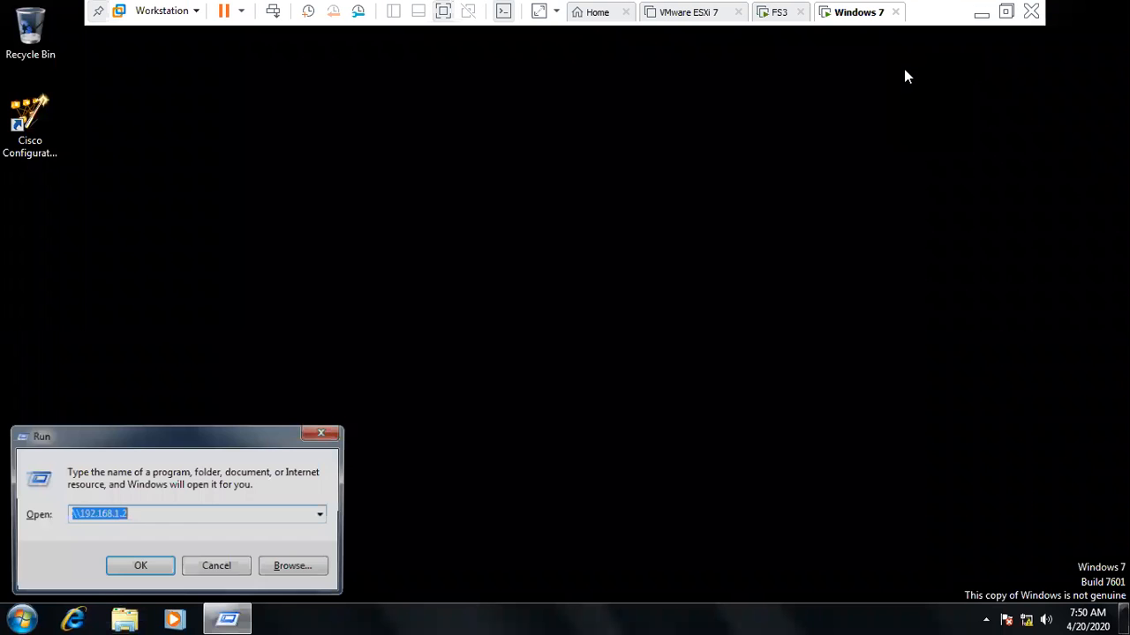
key(Return)
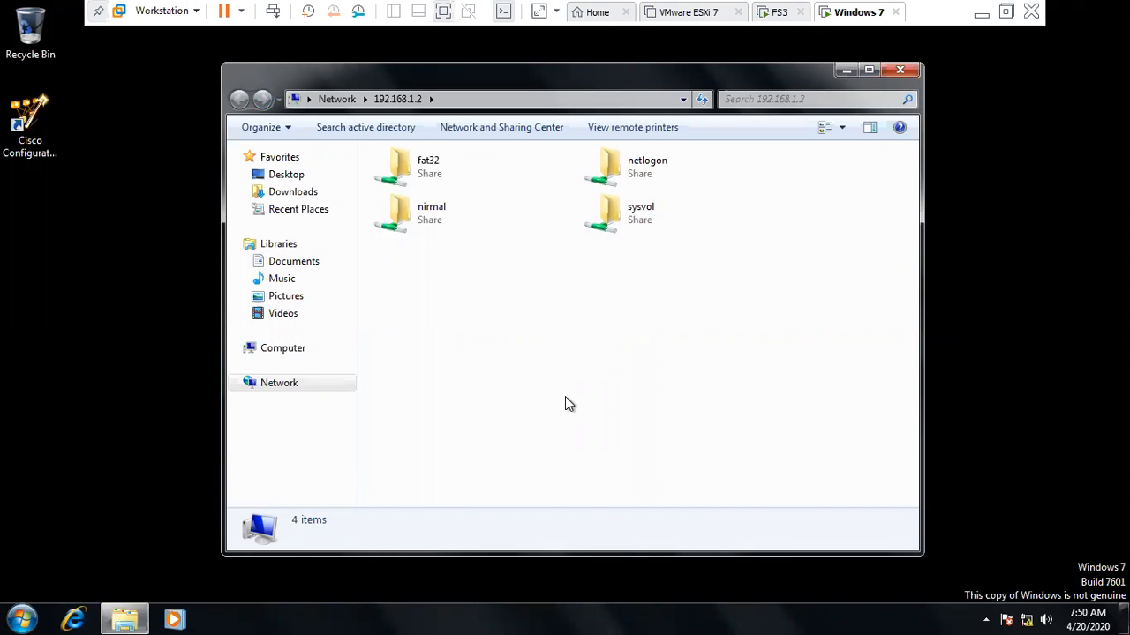
double_click(444, 176)
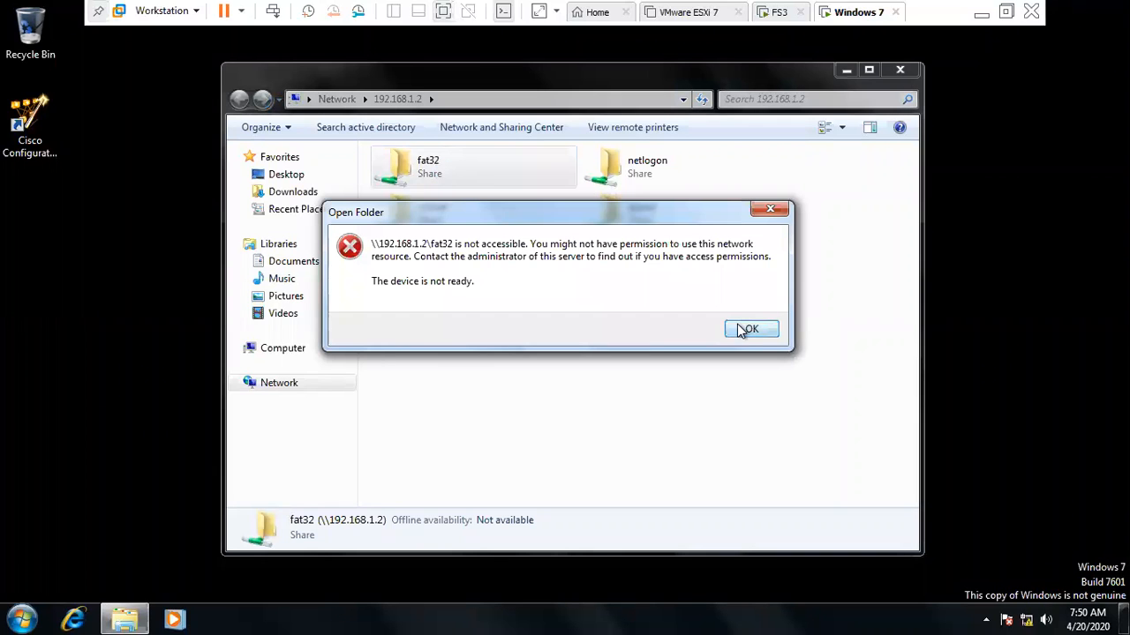
click(747, 329)
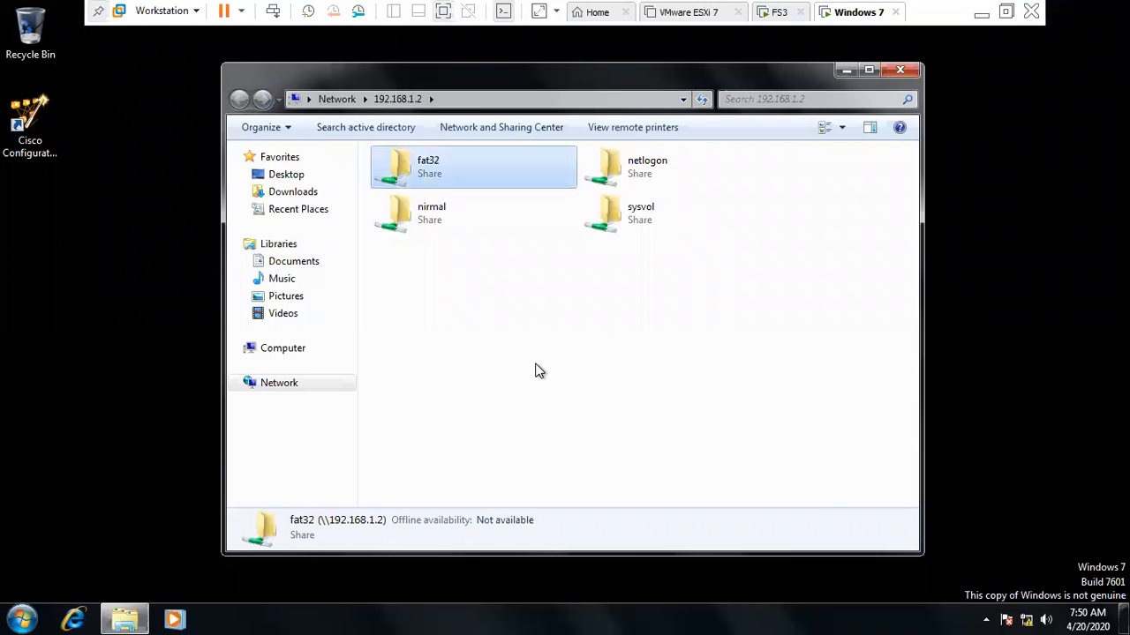
right_click(489, 329)
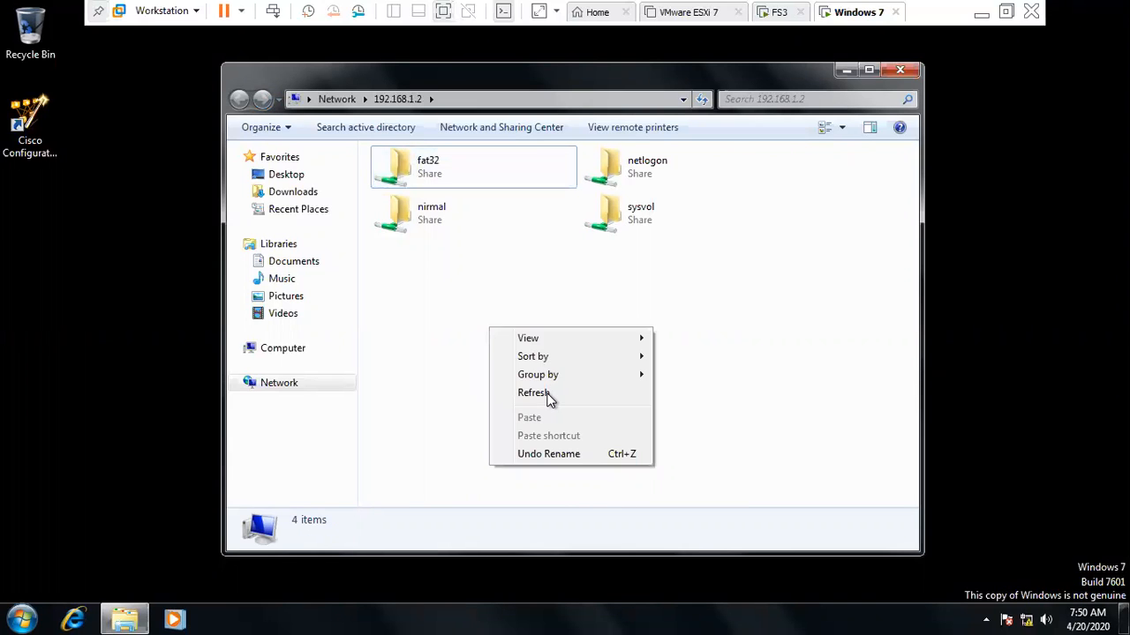
click(534, 392)
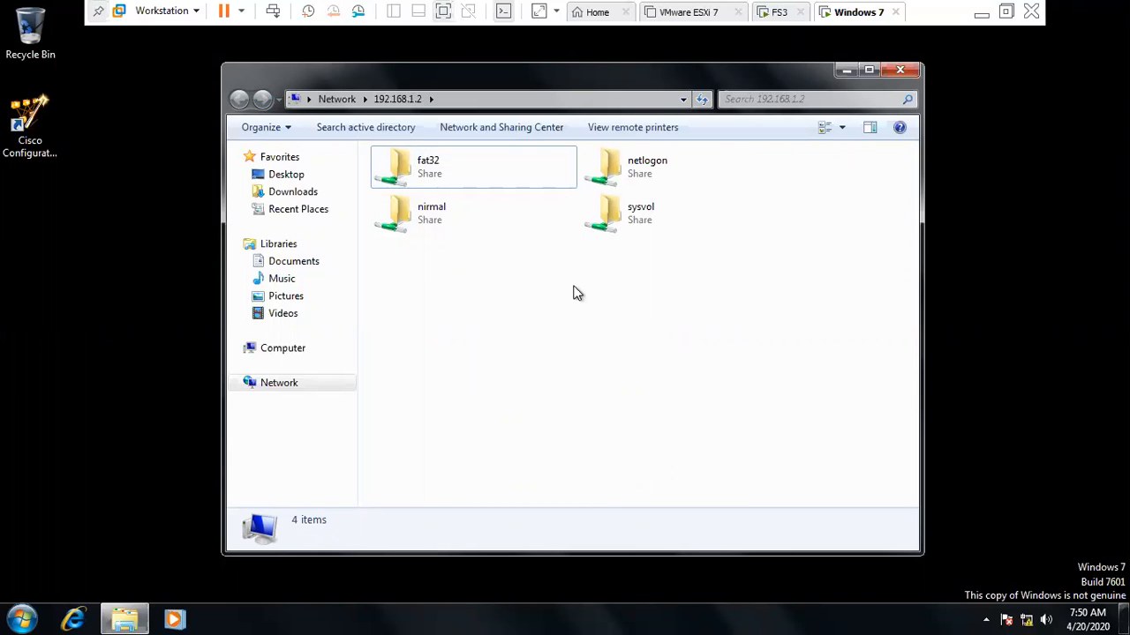
- Browse to the hidden \\192.168.1.2\fat$ share and open the skuagduiewg file
click(541, 96)
text(\\192.168.1.2\)
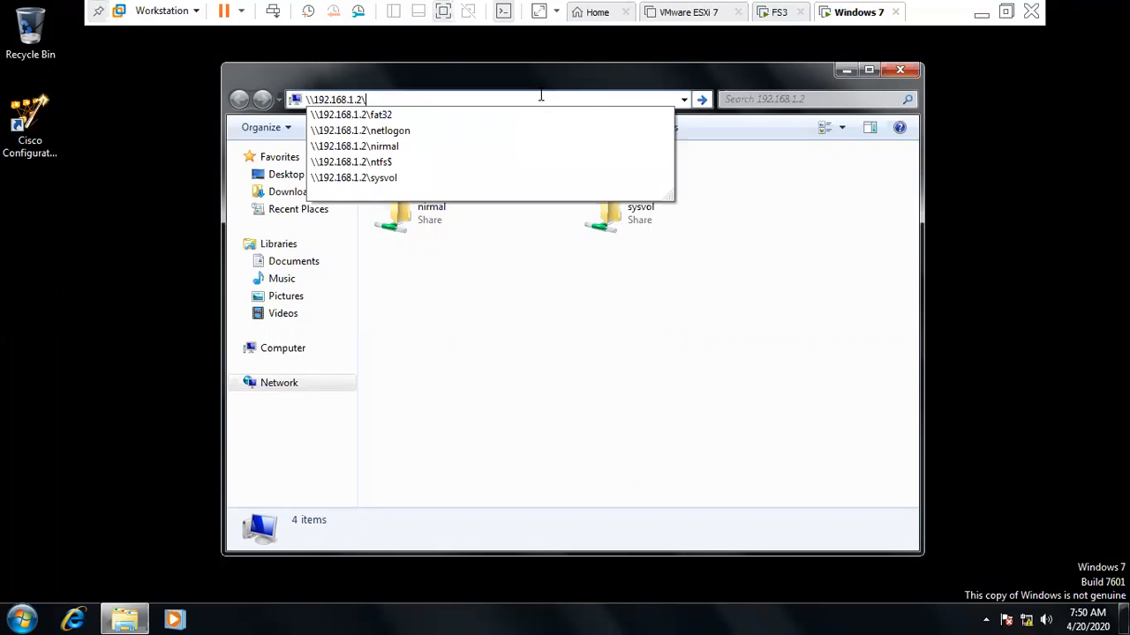
text(fat)
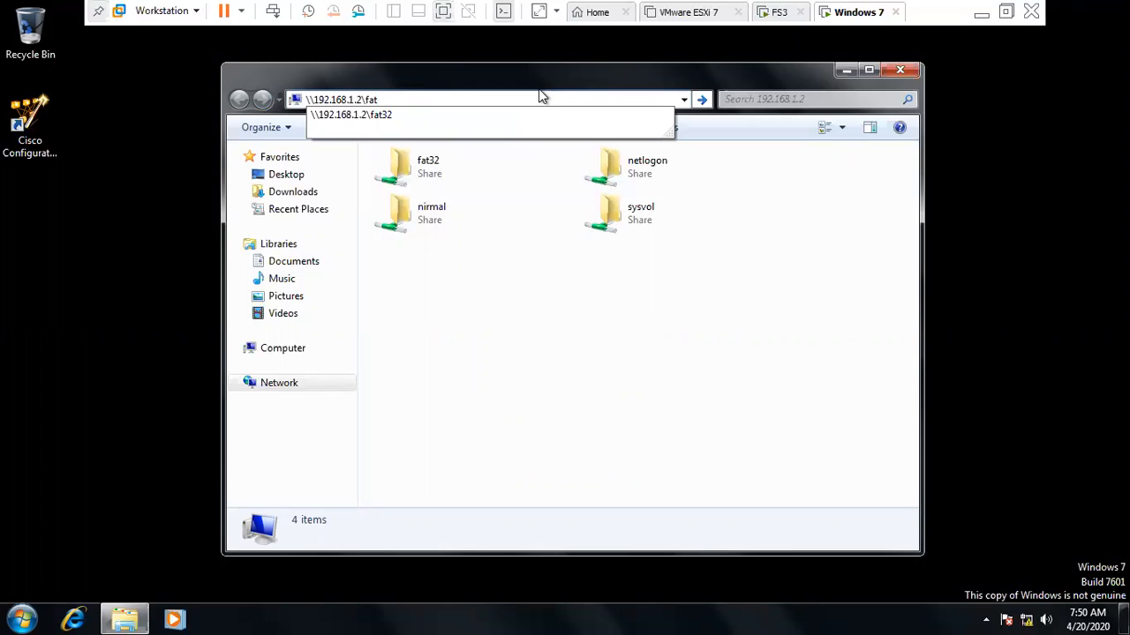
text($)
key(Return)
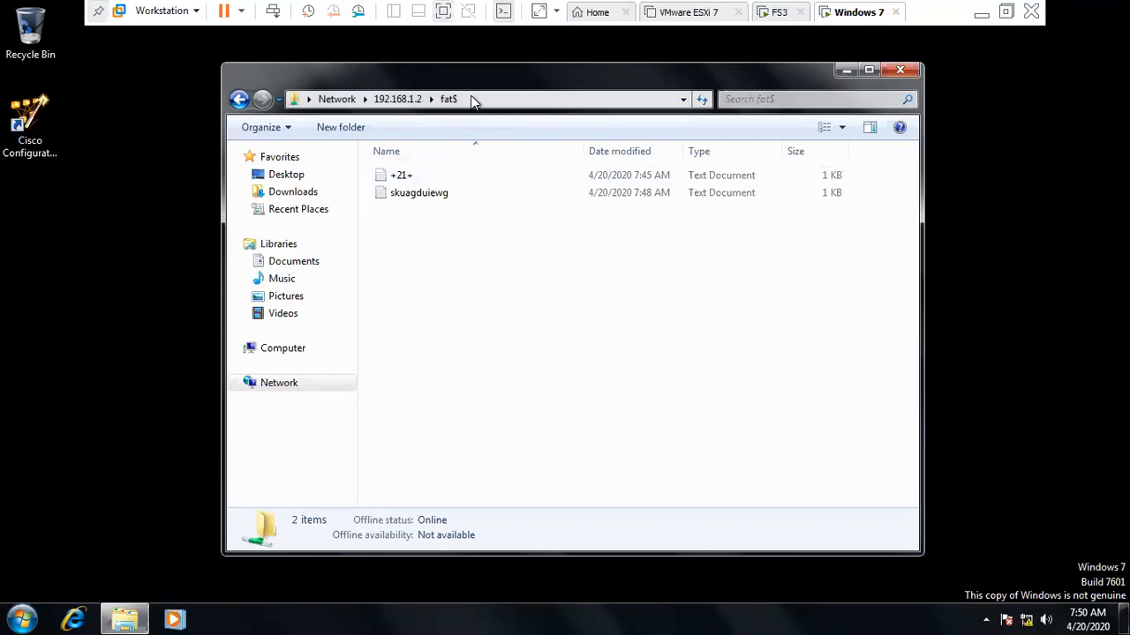
click(413, 192)
double_click(413, 193)
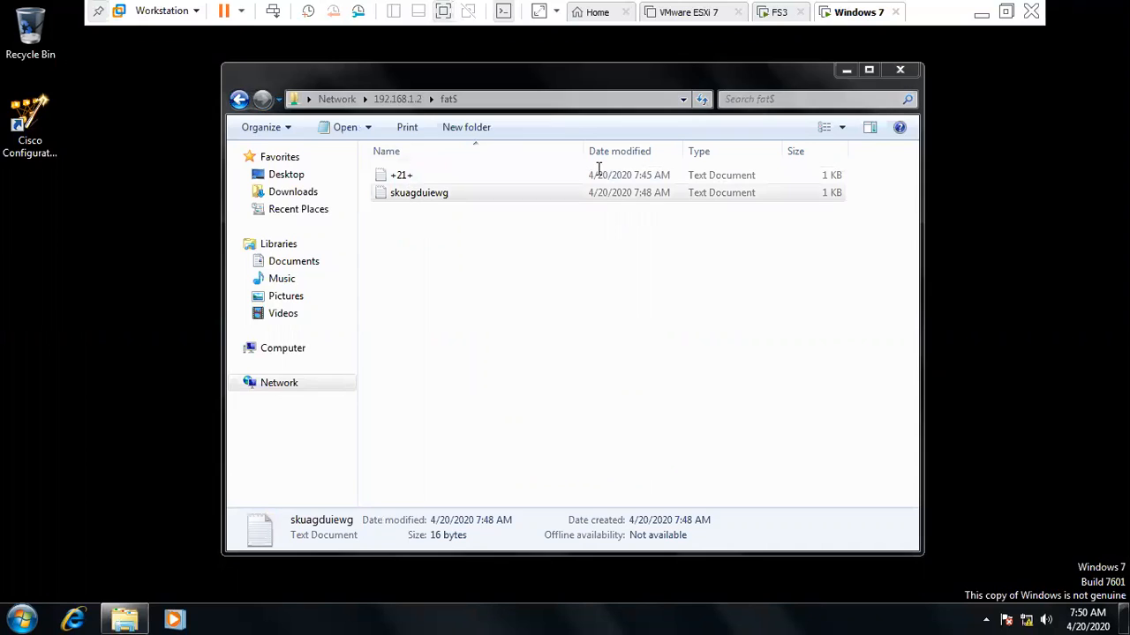
click(844, 33)
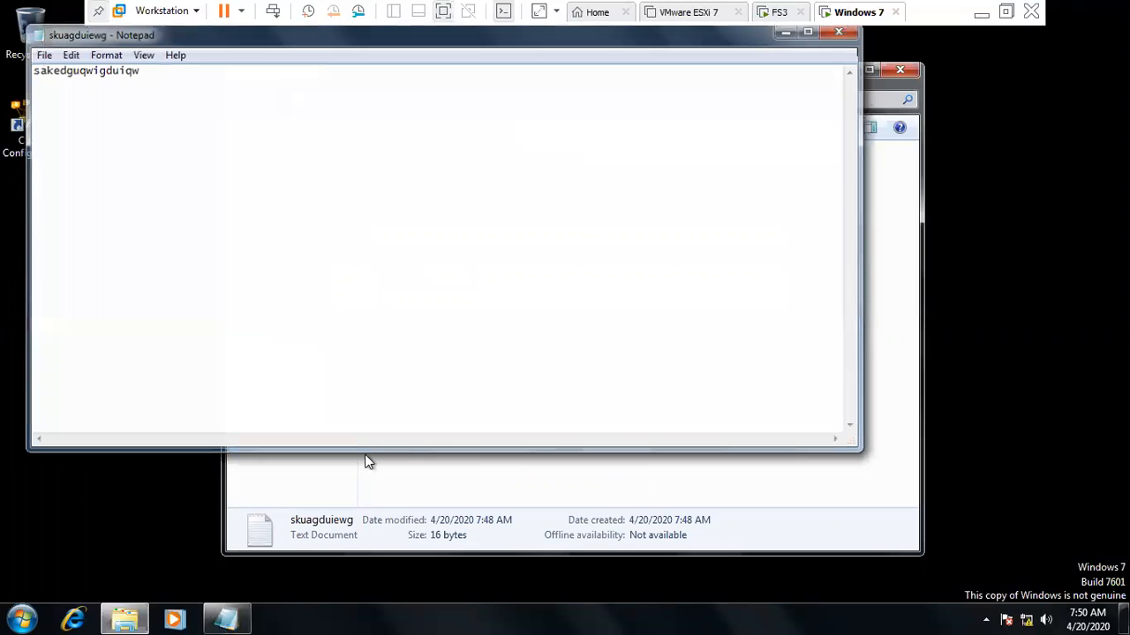
- Attempt a new text document in fat$, dismiss Access Denied, and close the window
click(482, 325)
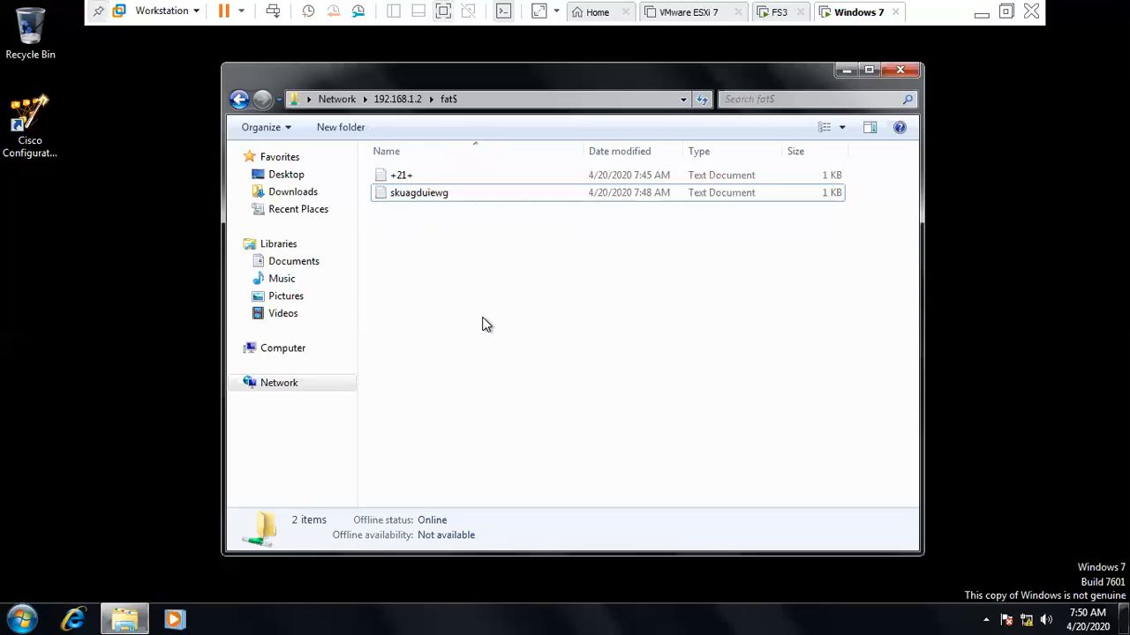
right_click(482, 324)
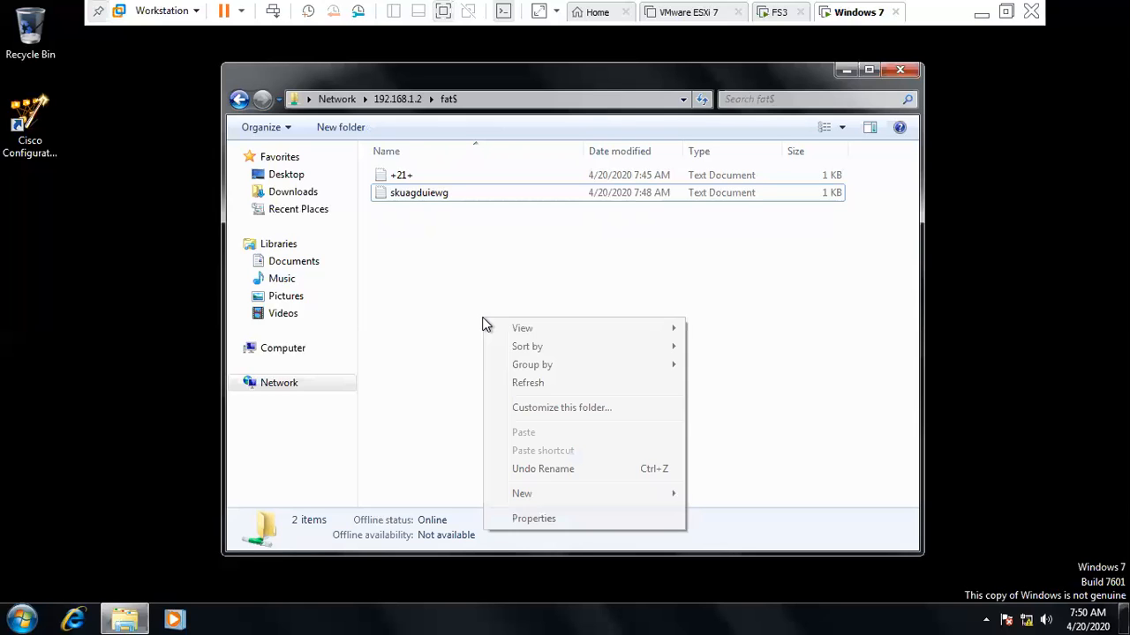
click(593, 493)
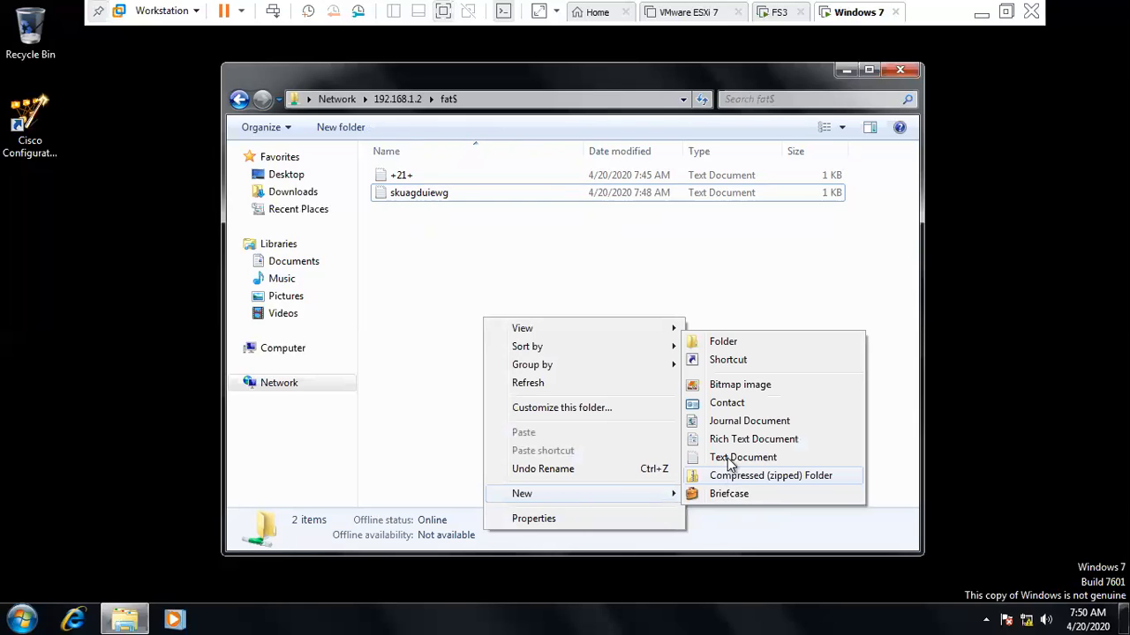
click(728, 457)
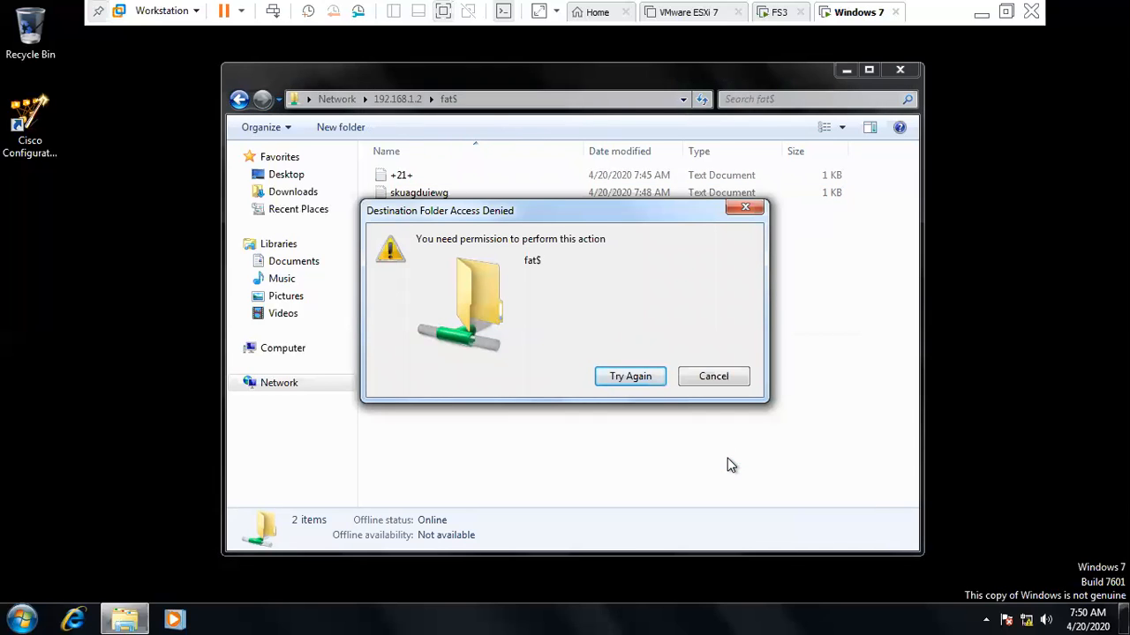
key(Escape)
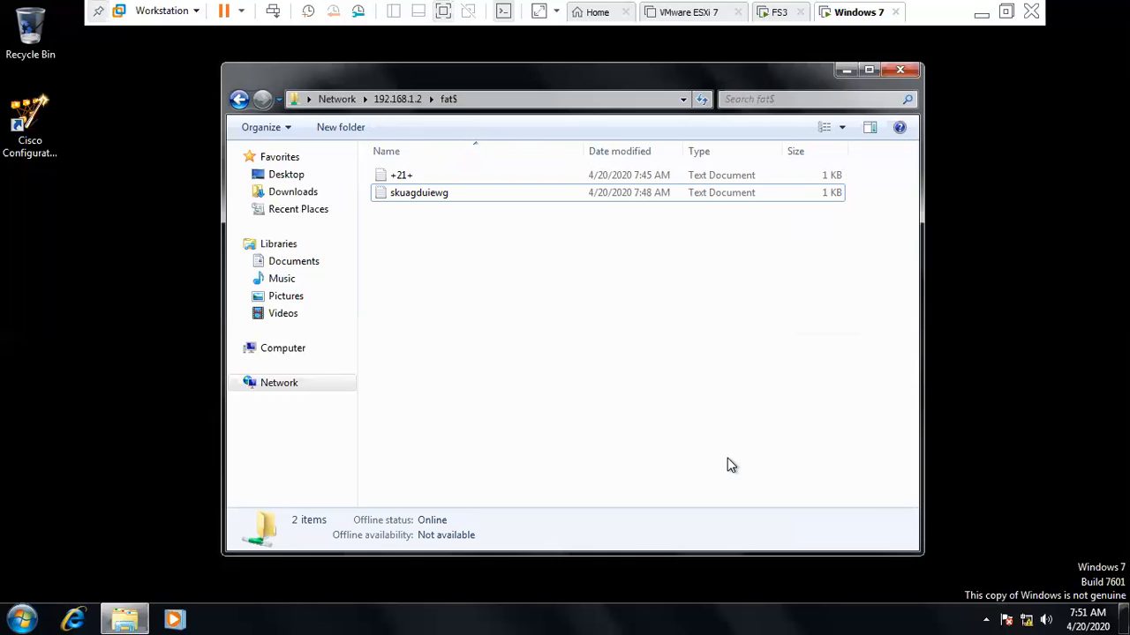
key(alt+space)
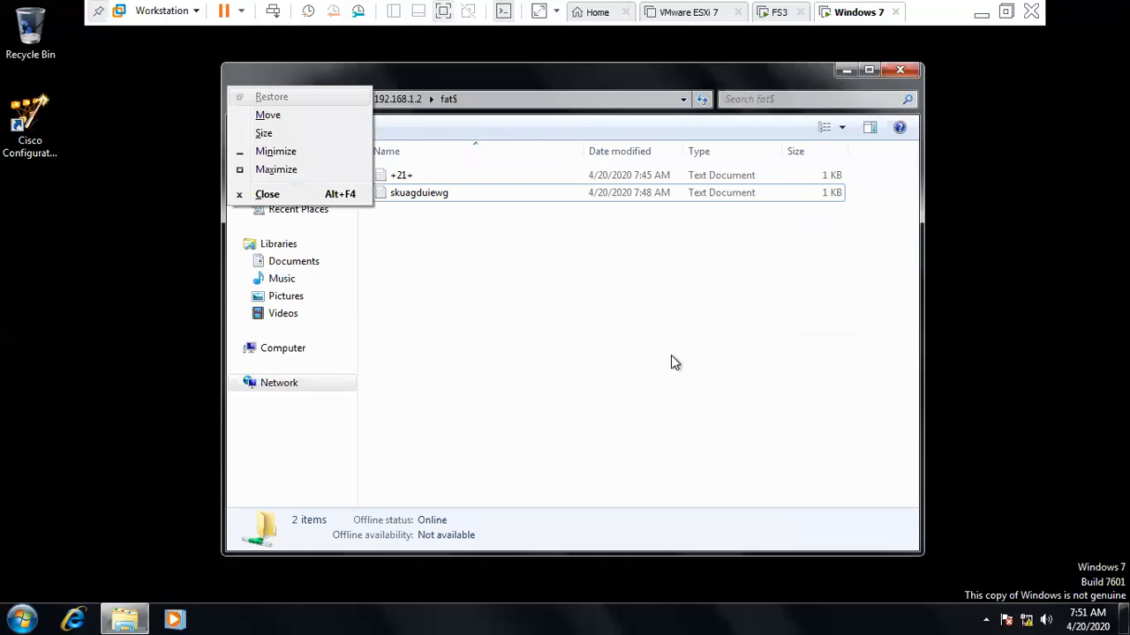
key(c)
click(783, 11)
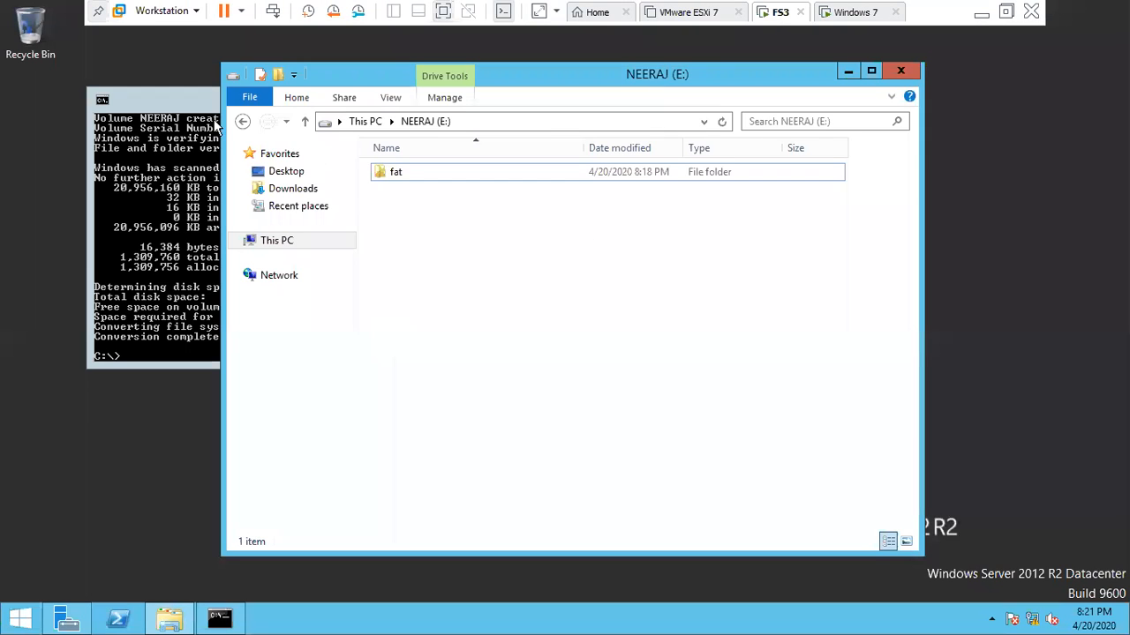
- Create a folder named ntfs on the NEERAJ (E:) drive
click(242, 122)
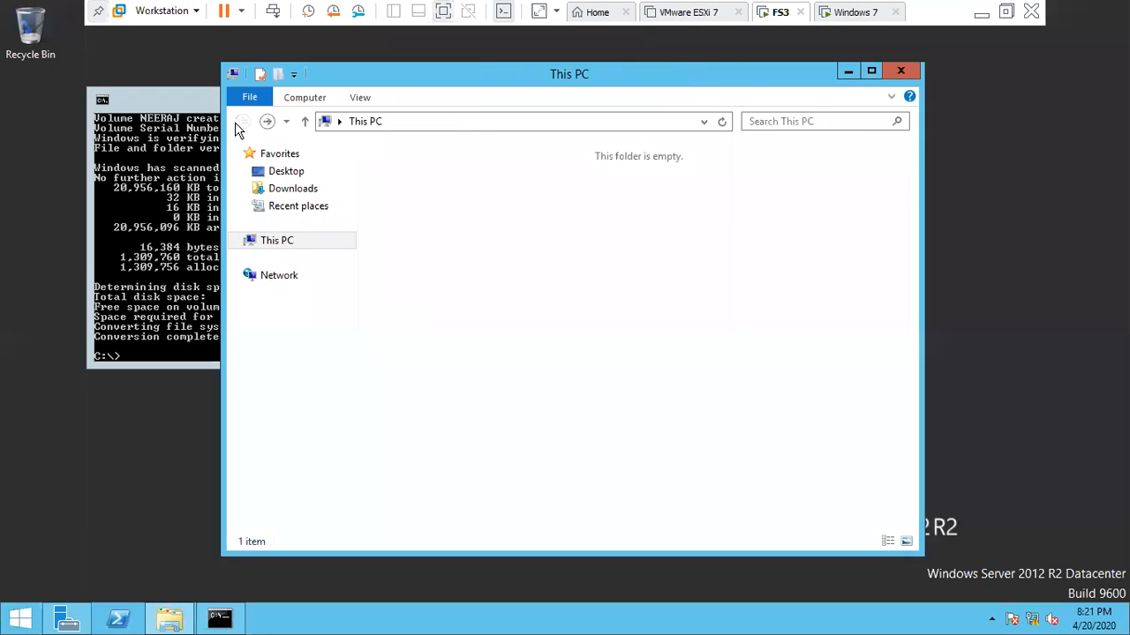
click(645, 468)
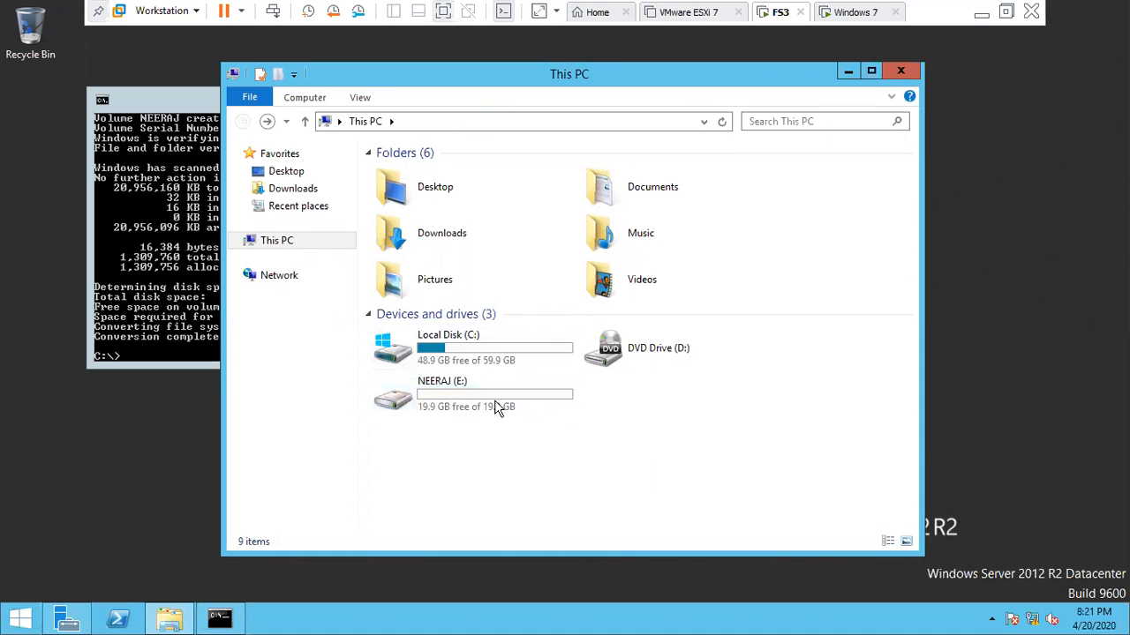
click(434, 393)
double_click(433, 393)
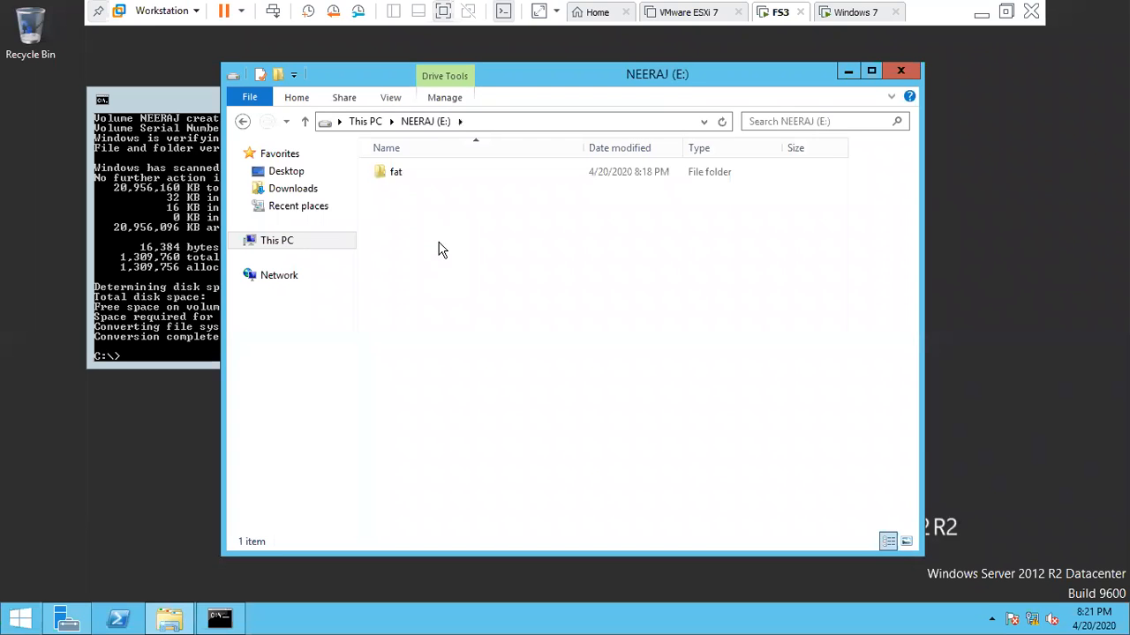
right_click(441, 249)
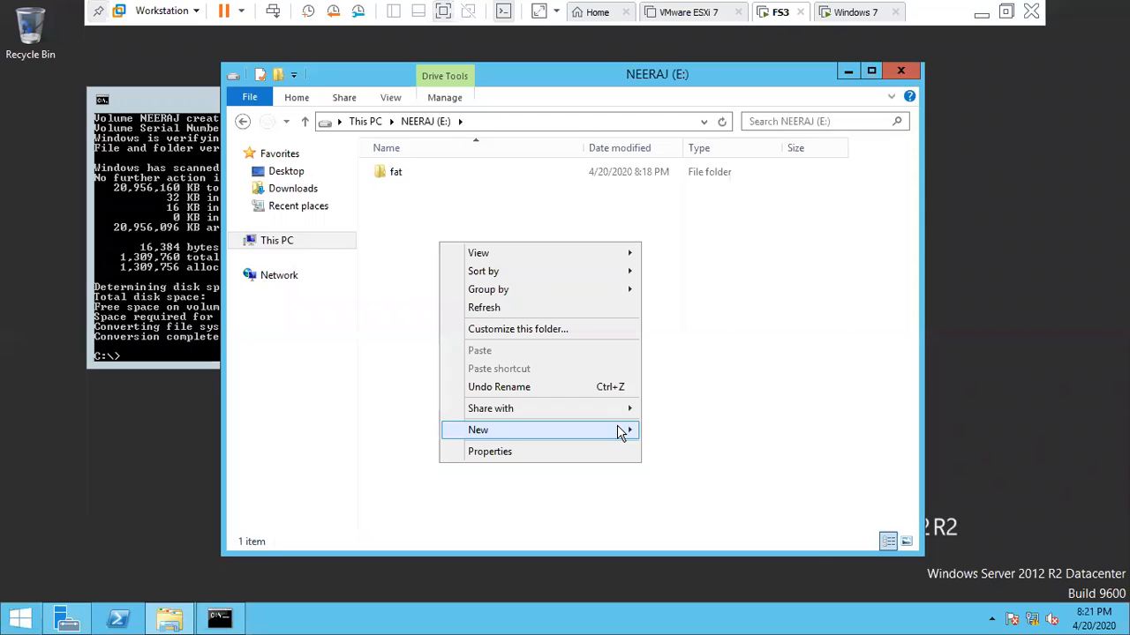
mouse_move(623, 431)
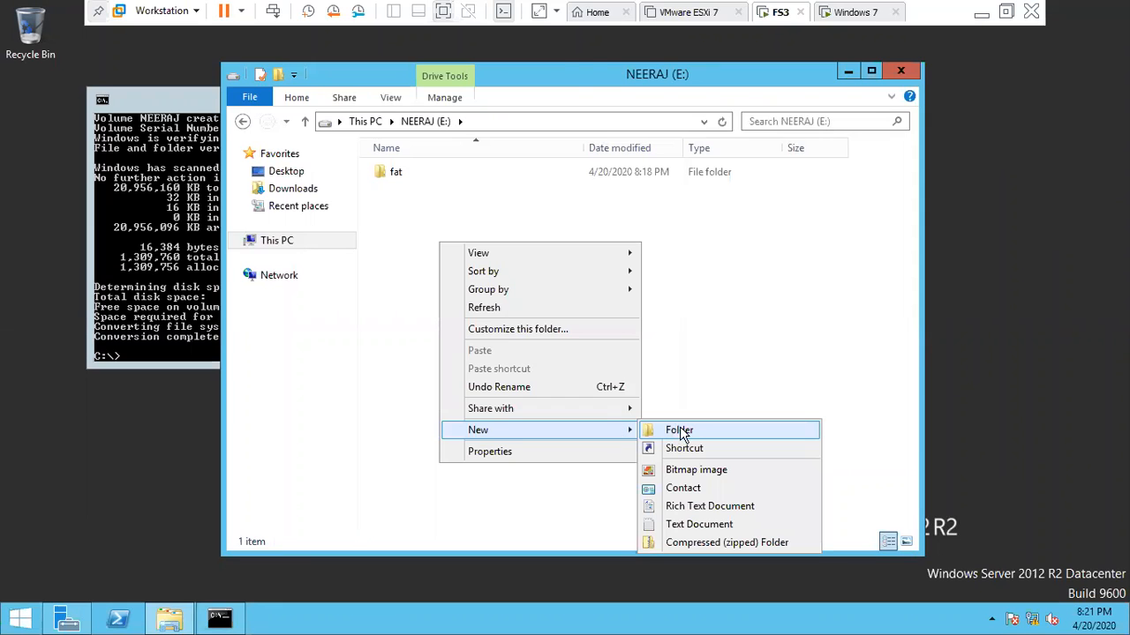
click(680, 431)
key(BackSpace)
text(ntfs)
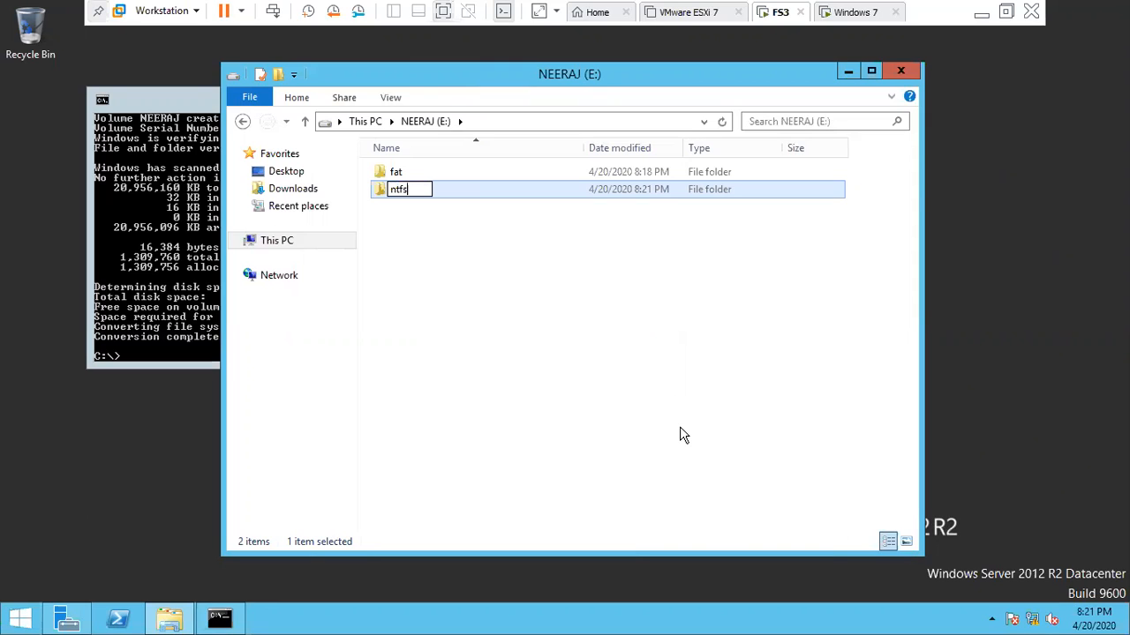
key(Return)
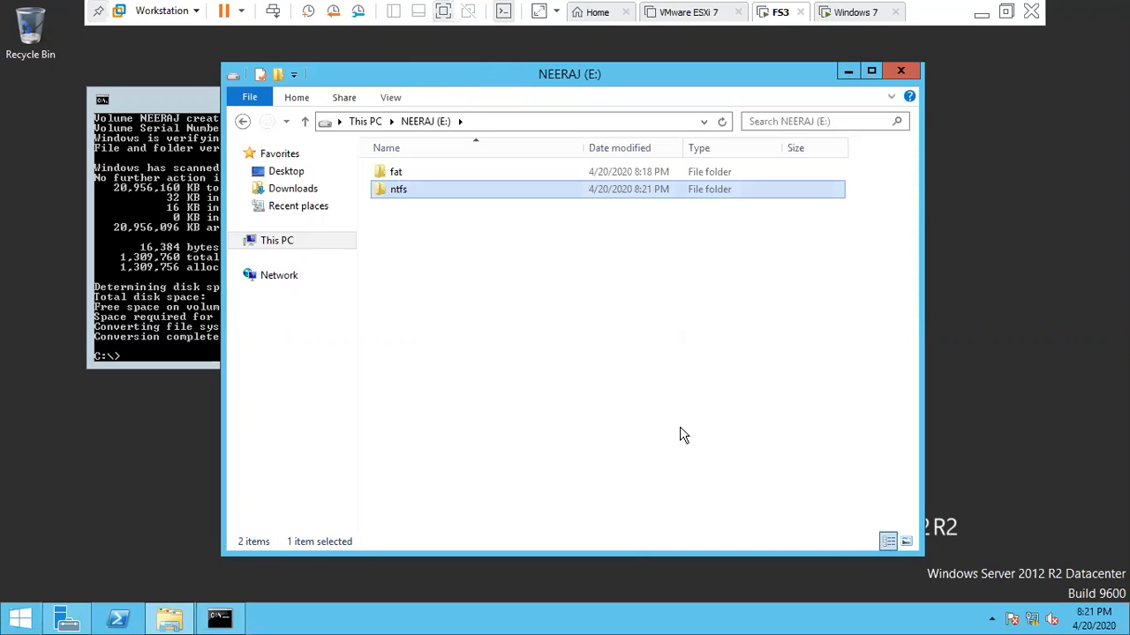
- Inside ntfs, create text documents jyfgyuf and hjgjgu
click(451, 292)
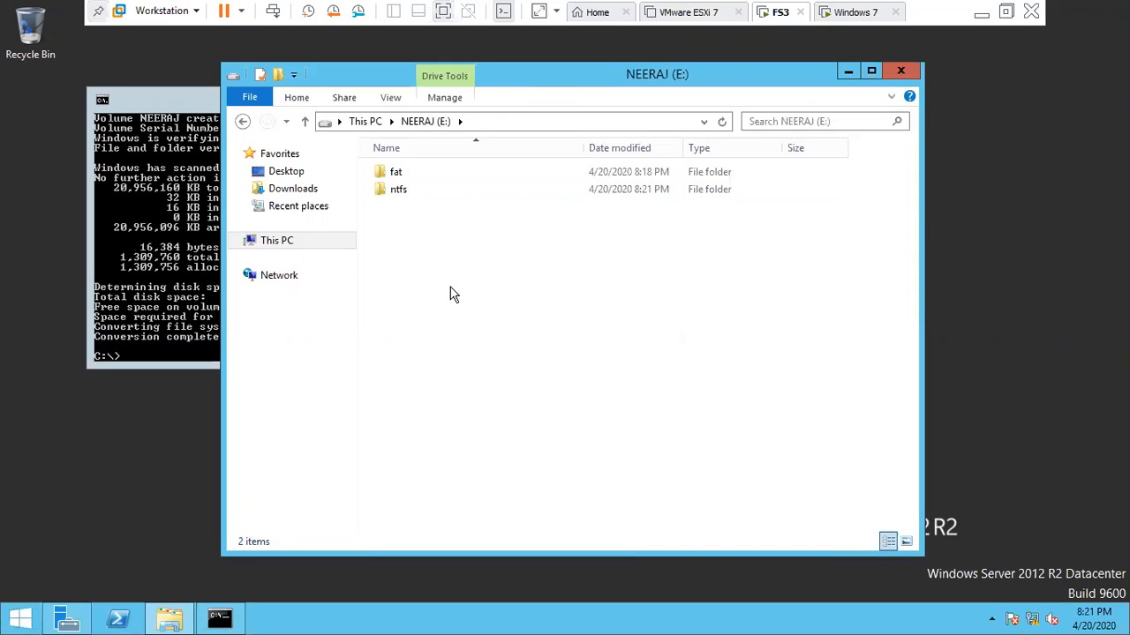
click(399, 198)
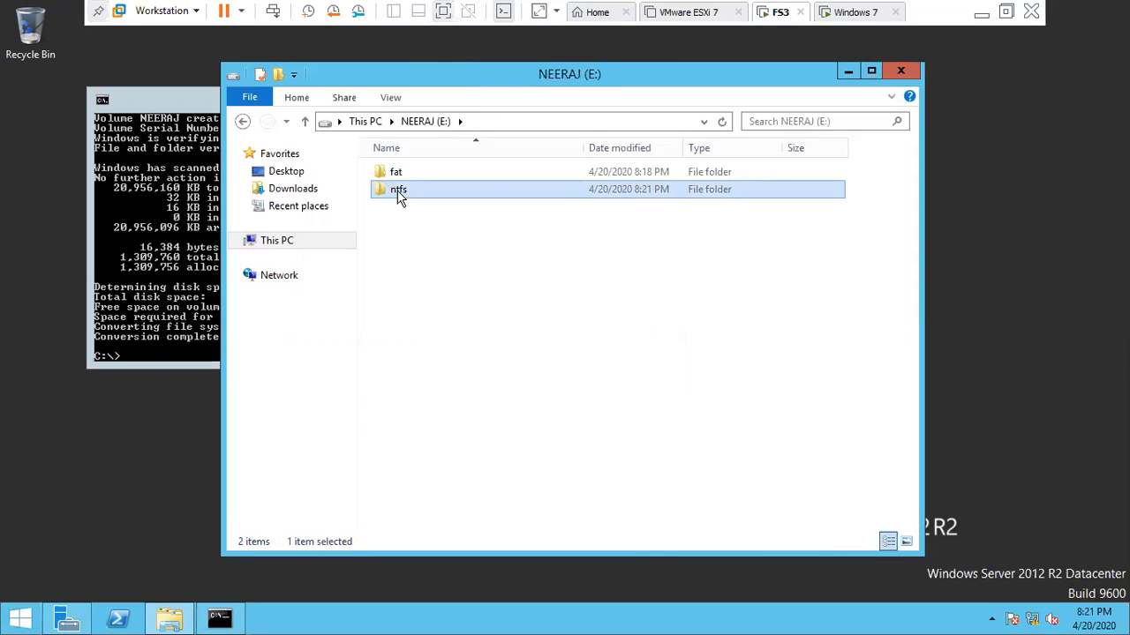
double_click(400, 198)
right_click(439, 218)
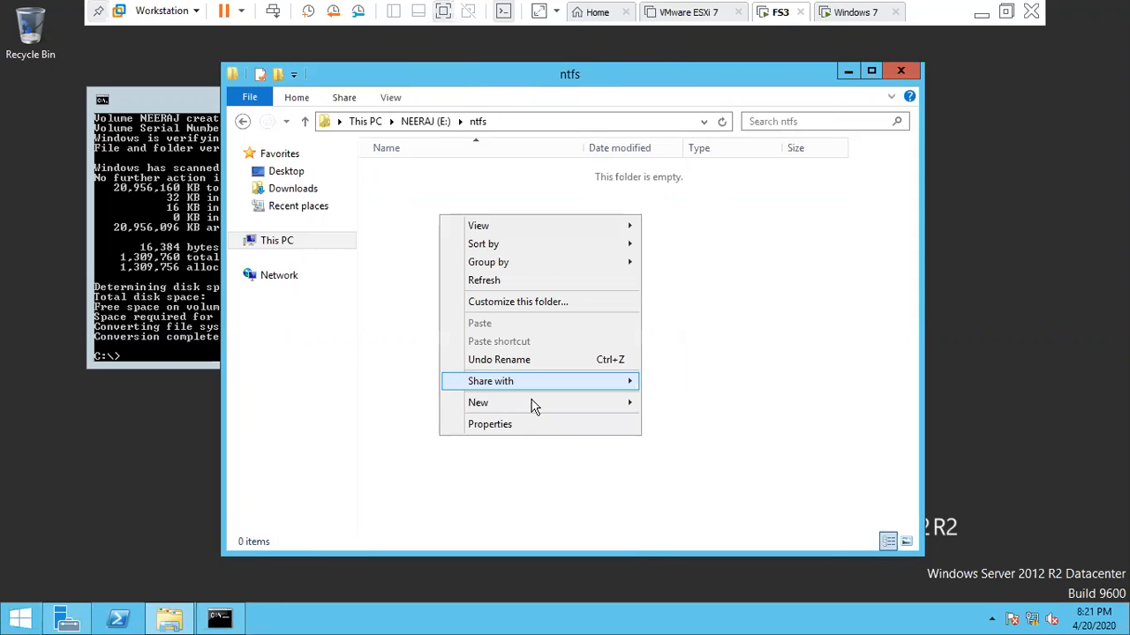
mouse_move(533, 405)
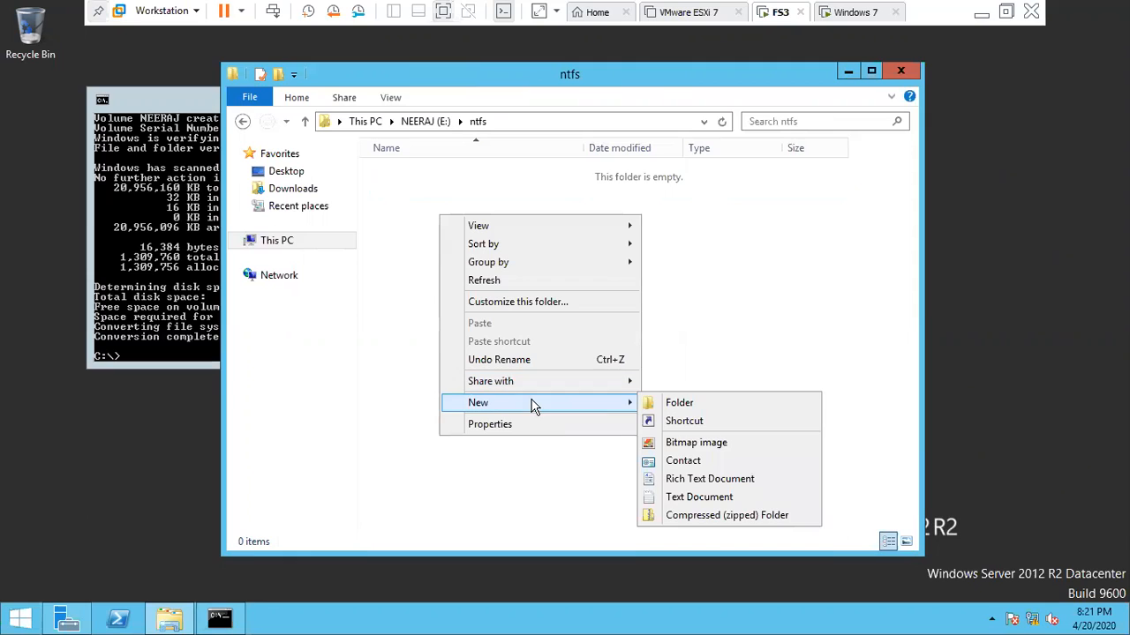
click(663, 499)
text(jyfgyuf)
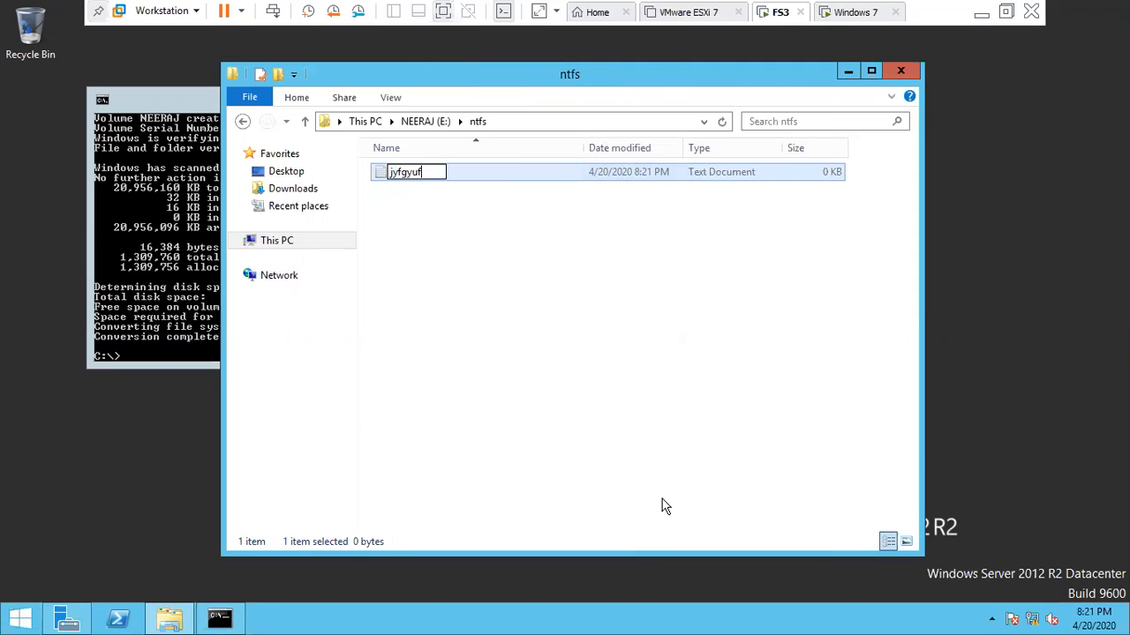
key(Return)
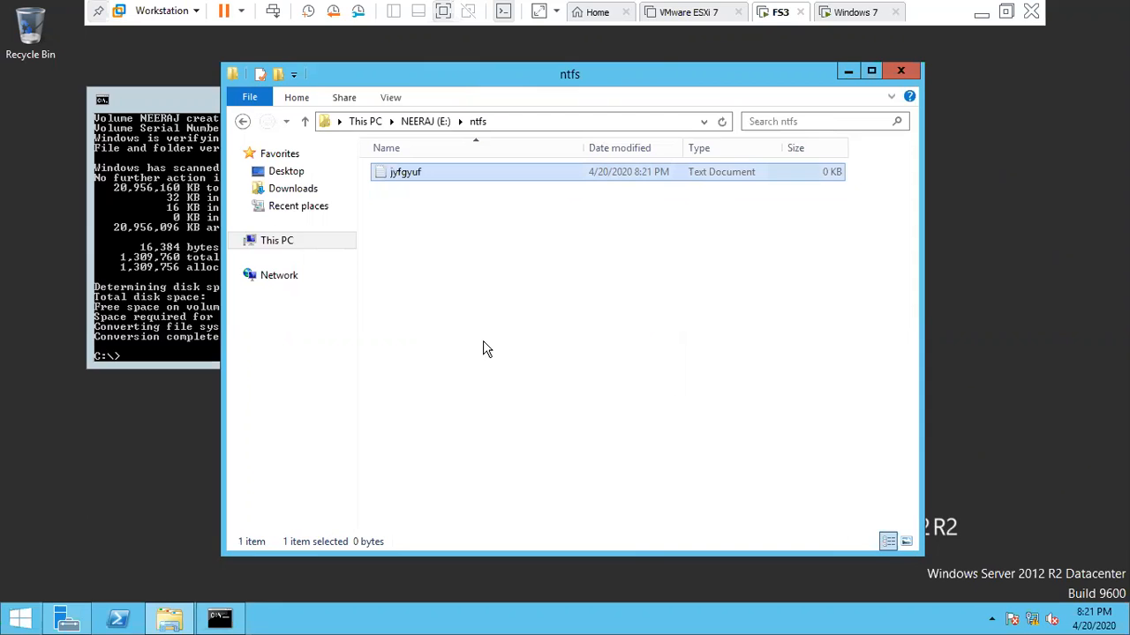
right_click(484, 343)
mouse_move(629, 532)
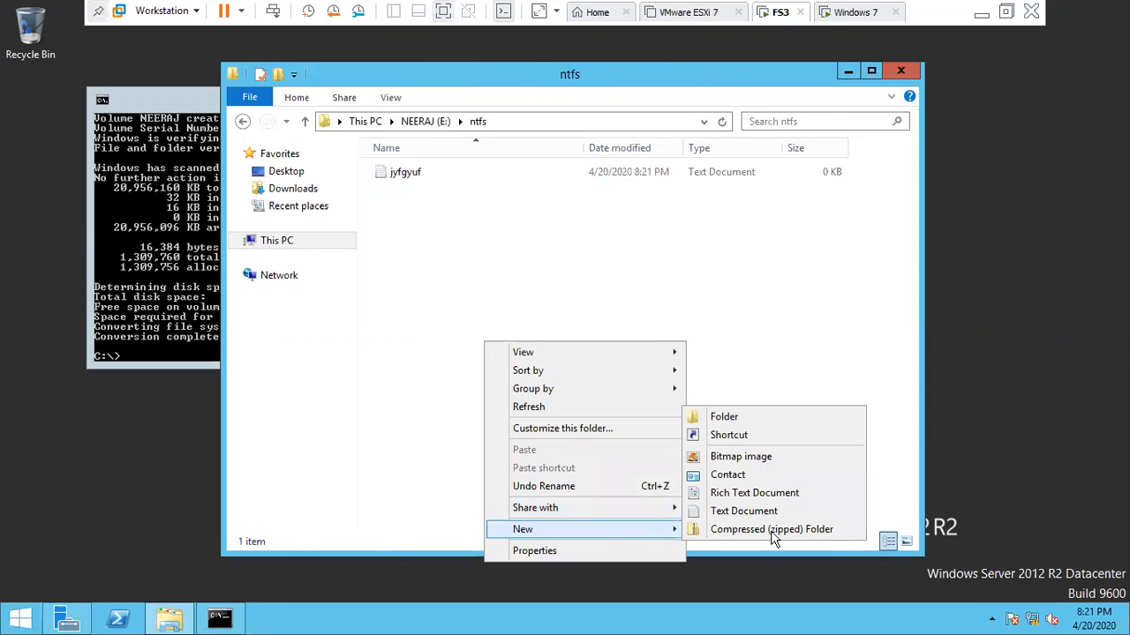
click(744, 512)
text(hjgj)
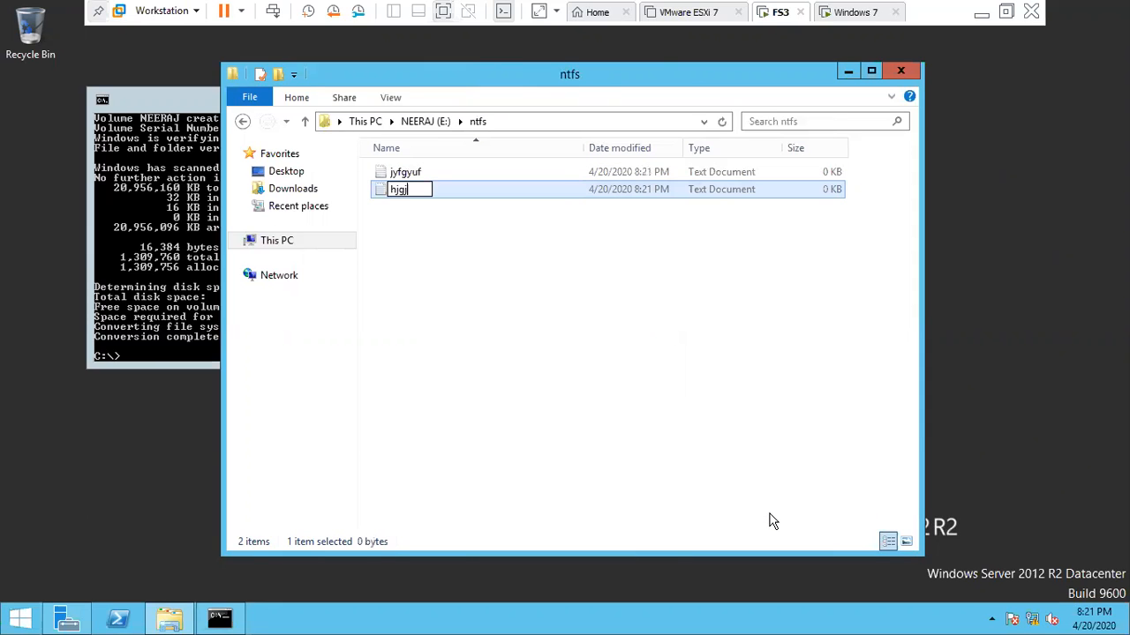
text(gu)
key(Return)
- Add a subfolder named ffffff inside ntfs
key(BackSpace)
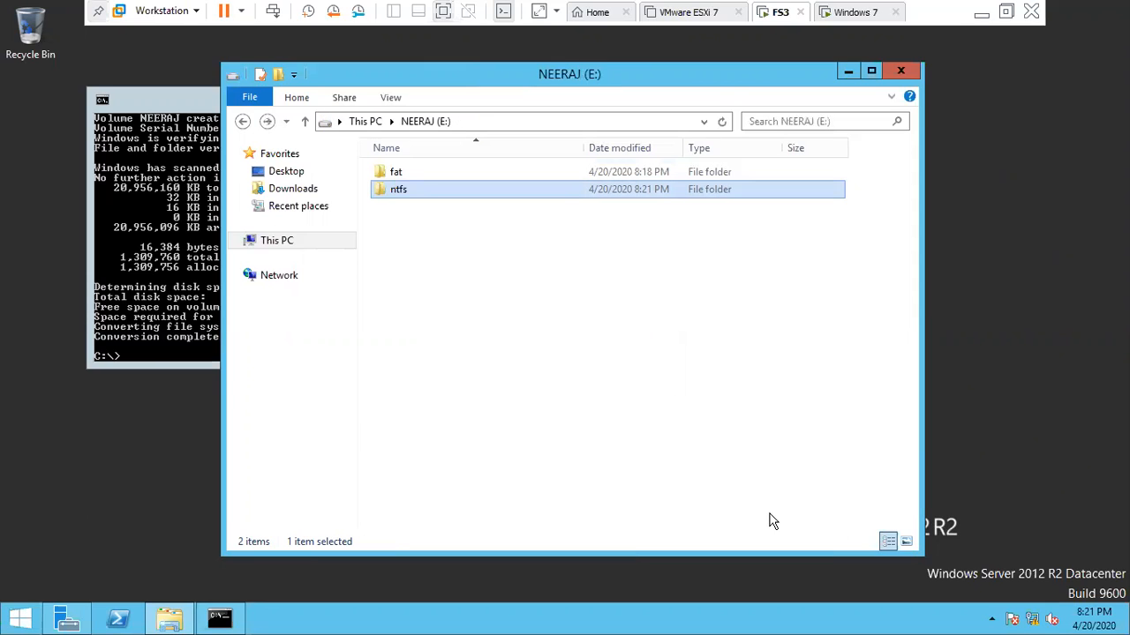
key(Return)
right_click(468, 282)
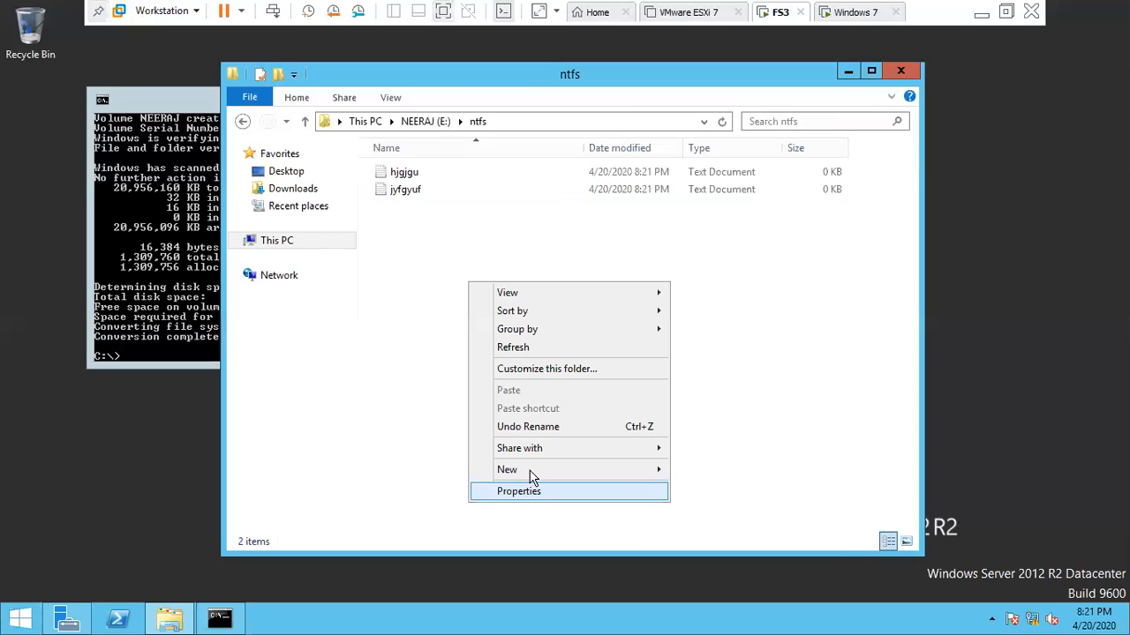
mouse_move(532, 471)
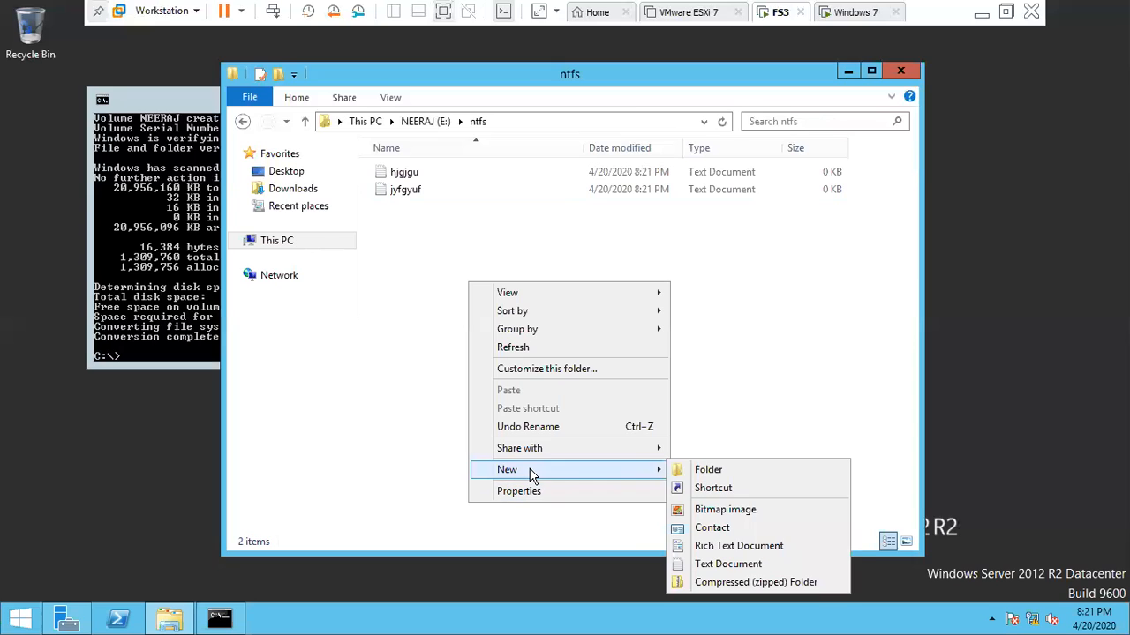
click(706, 473)
text(ffffff)
key(Return)
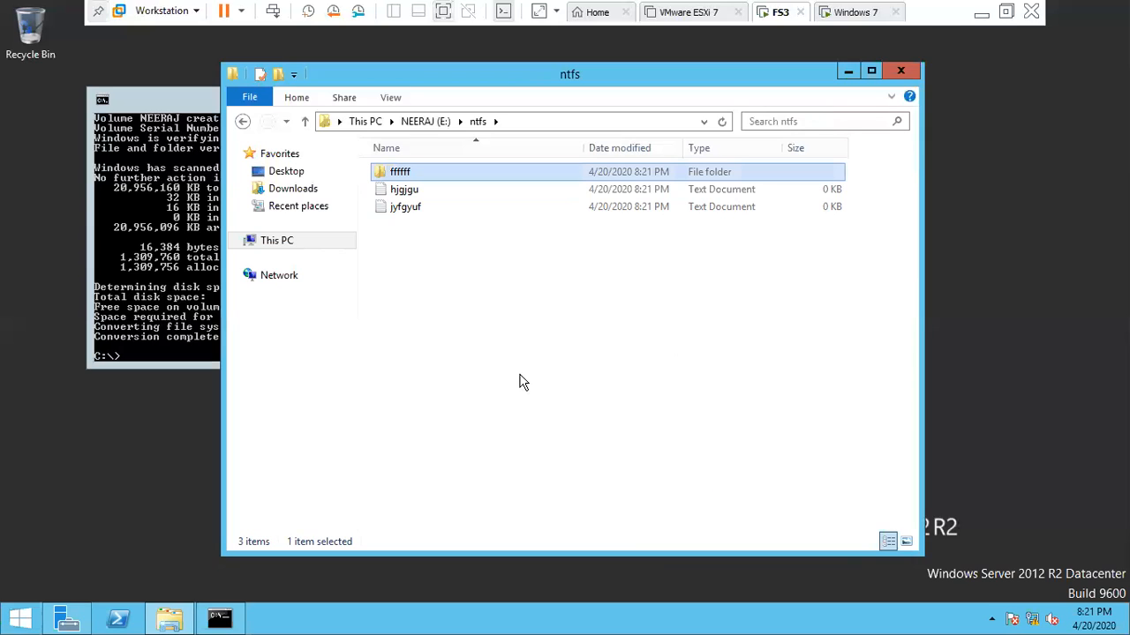
click(483, 314)
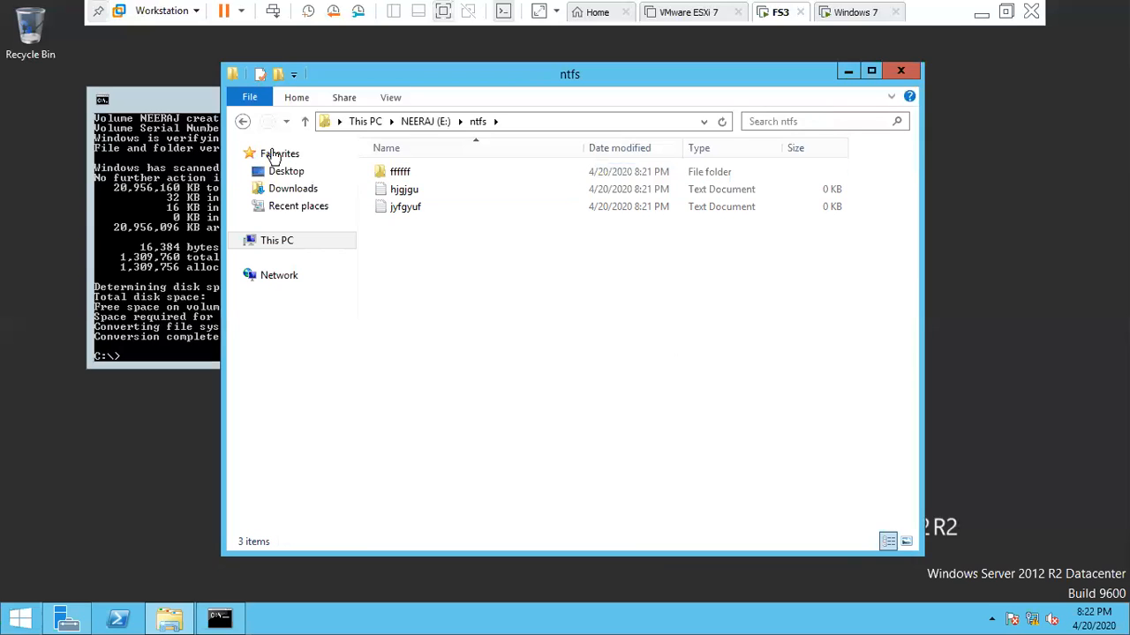
click(243, 123)
right_click(393, 192)
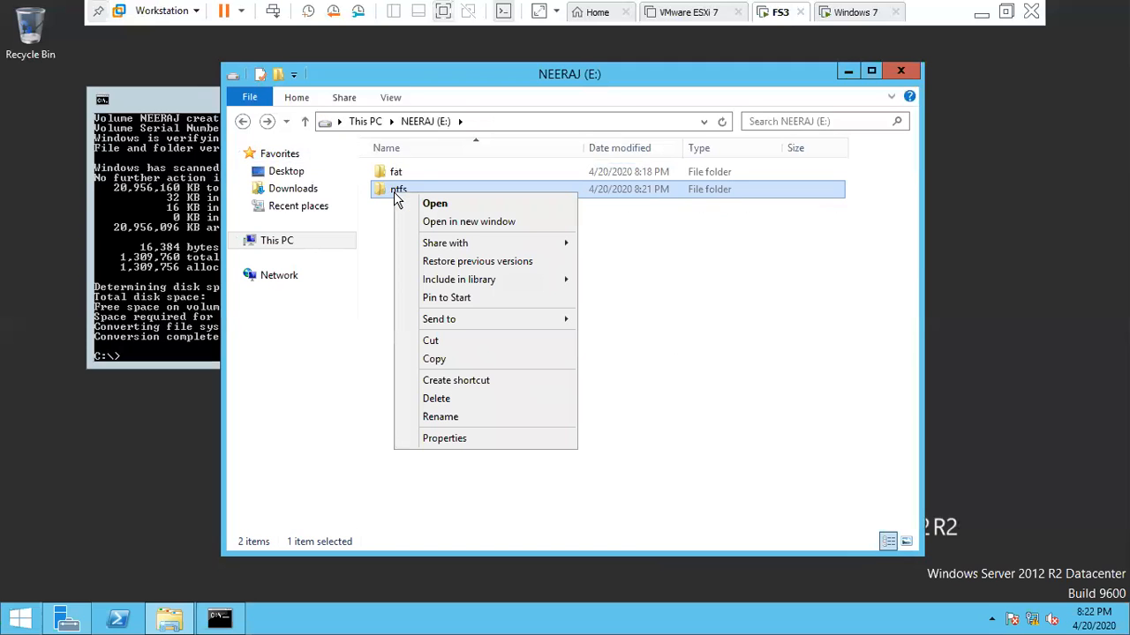
click(742, 447)
key(super+r)
- Launch cmd from Run and start a net user command with the new username and password
key(BackSpace)
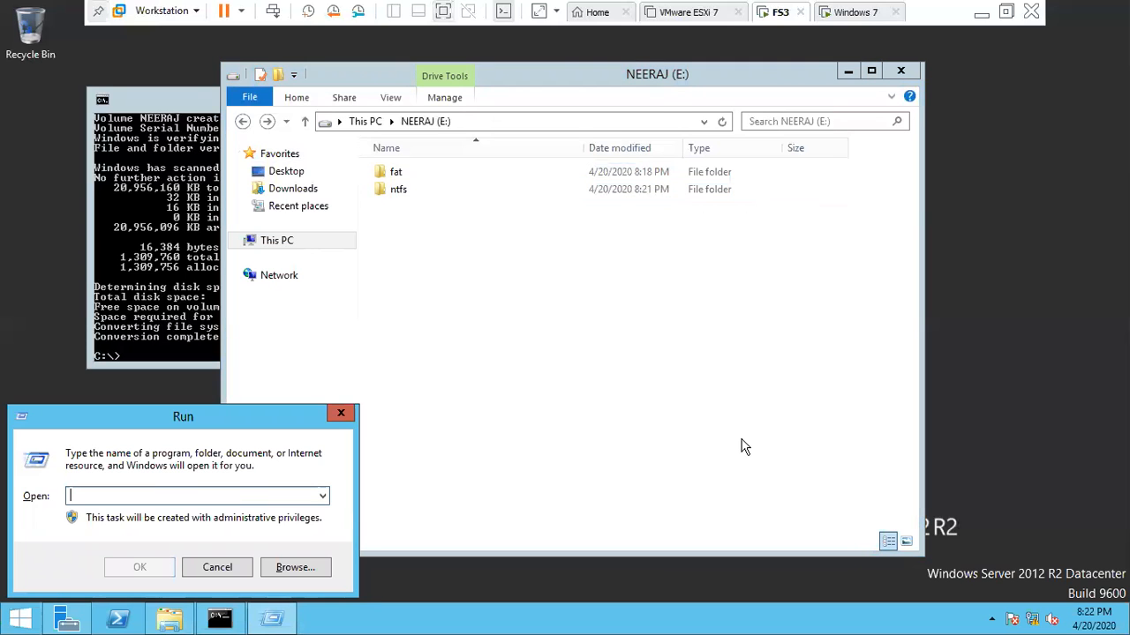
text(cmd)
key(Return)
text(net user chandan admin@123 /add)
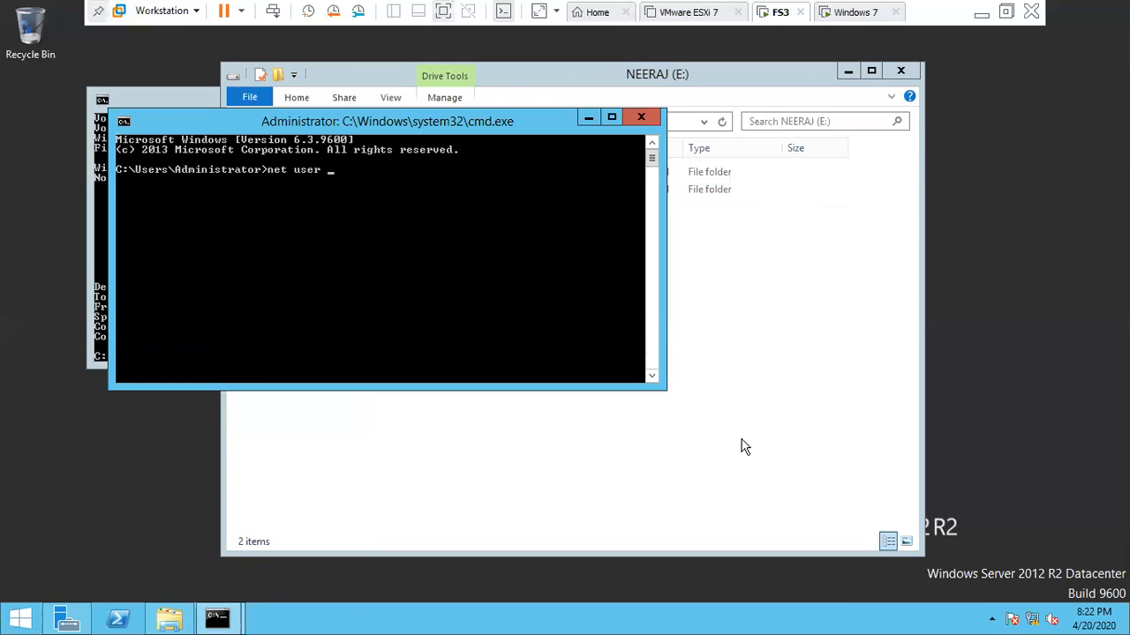
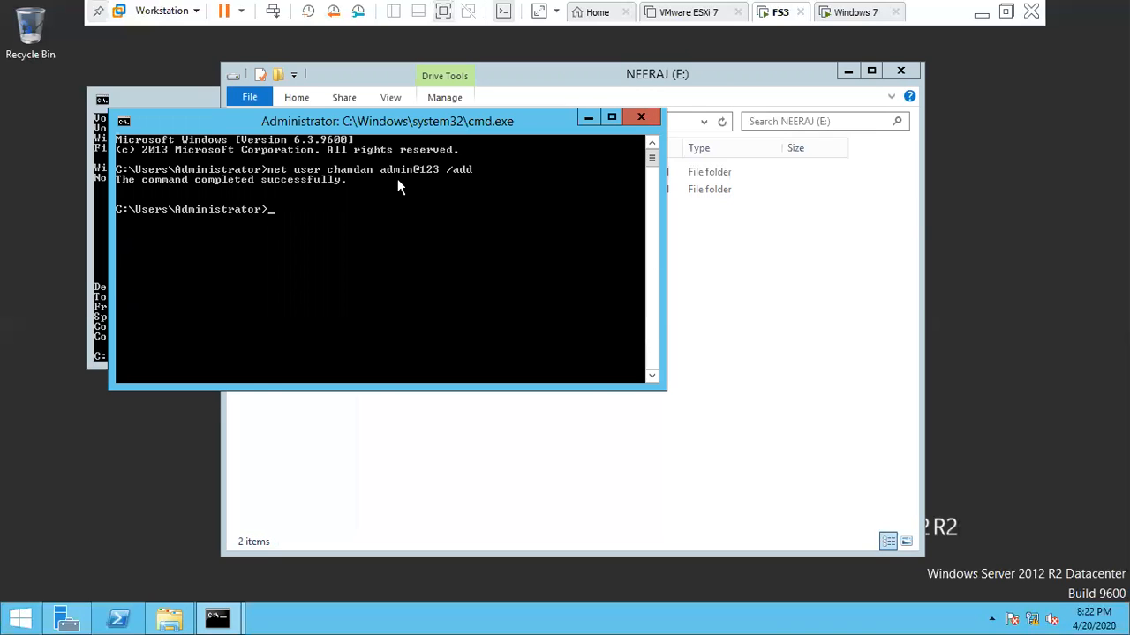
- Close the command prompt so drive E: is visible, then bring up the ntfs folder's context menu
key(alt+F4)
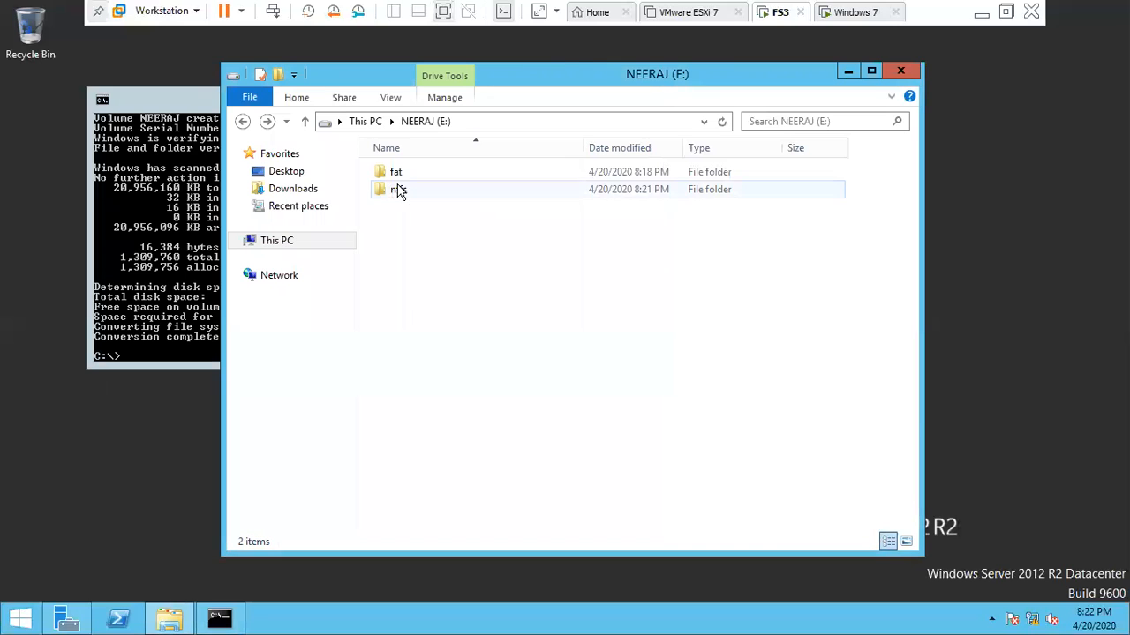
right_click(394, 188)
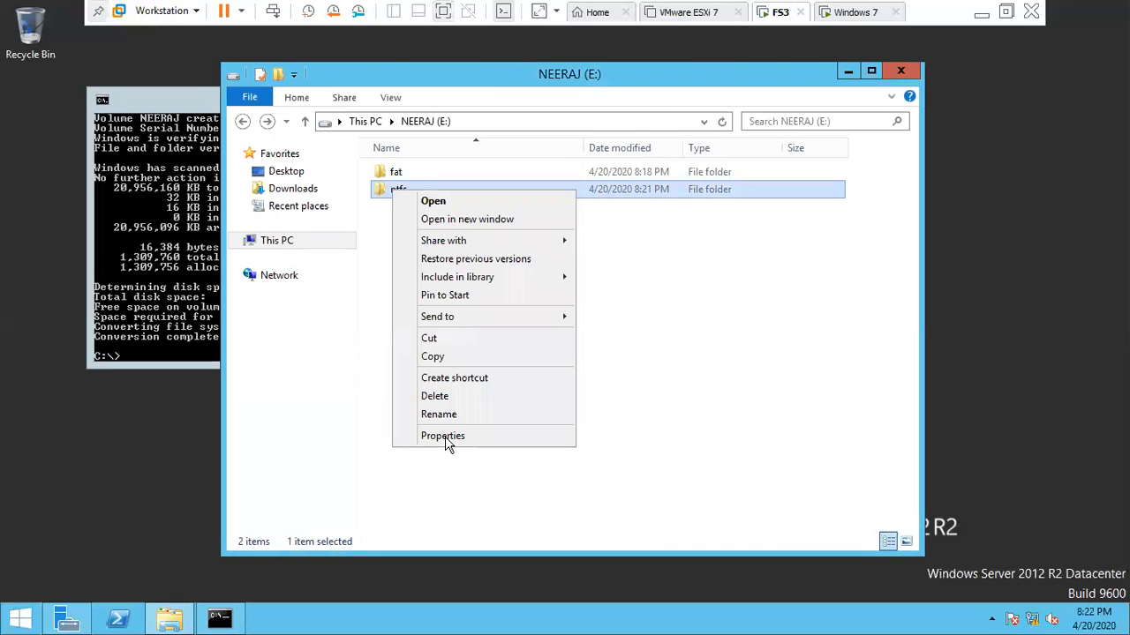
- Add user chandan to the ntfs folder's security permissions list
click(443, 436)
click(506, 233)
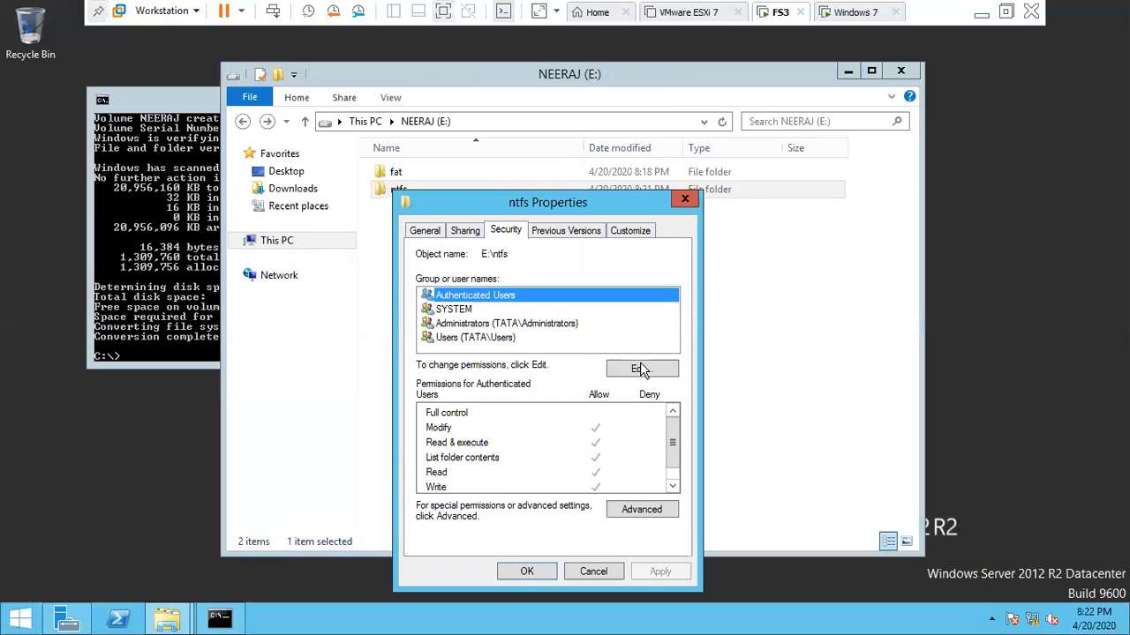
click(640, 369)
click(604, 424)
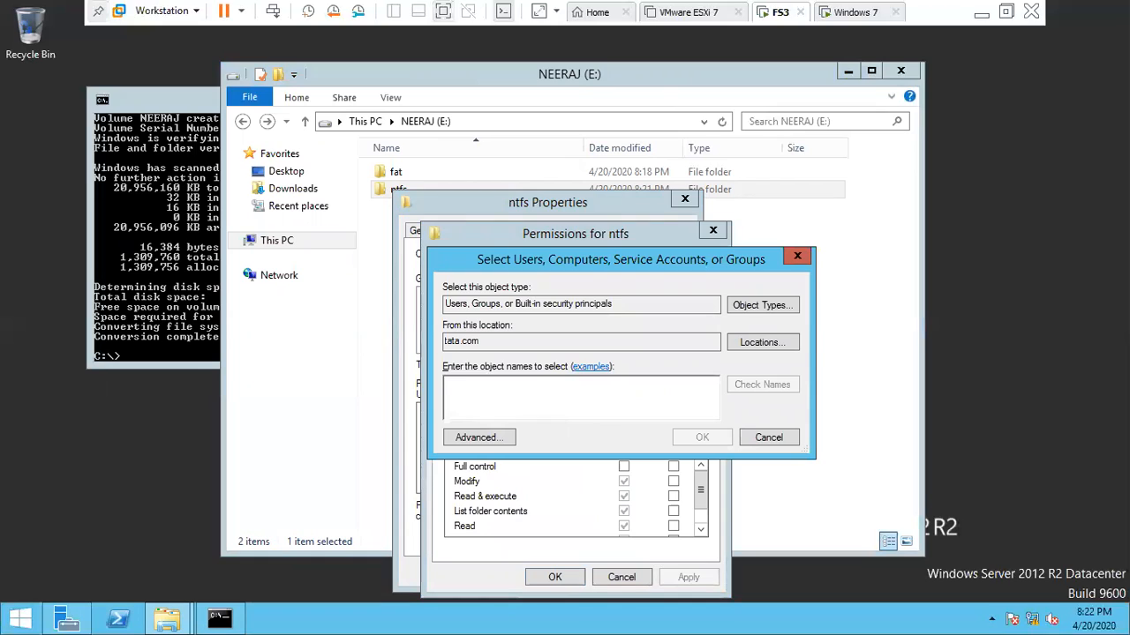
text(chanda)
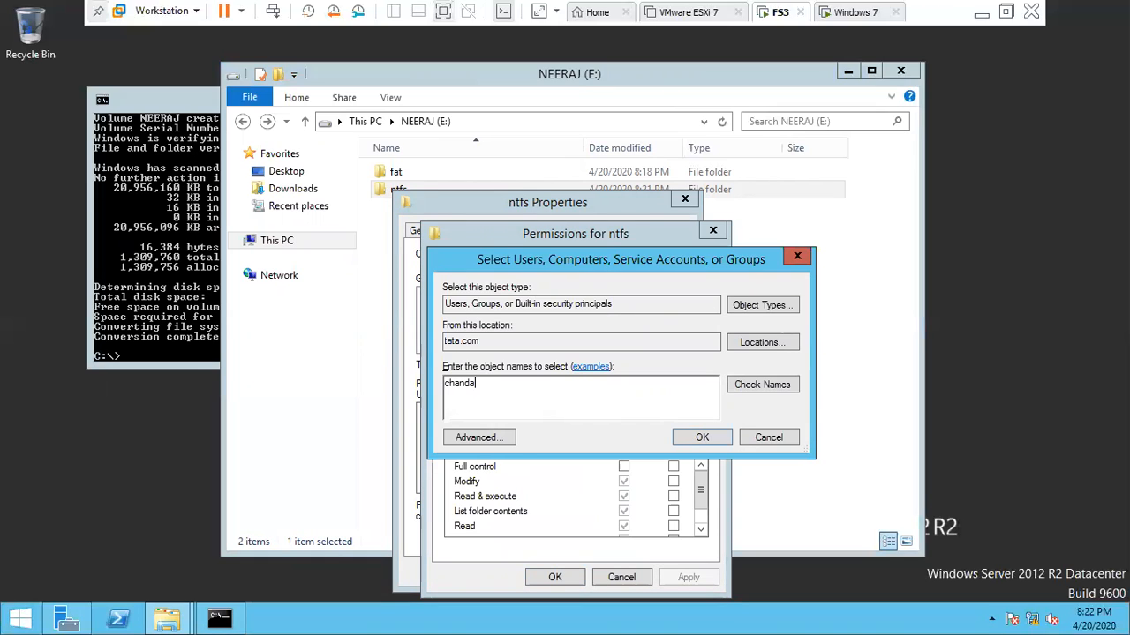
text(n)
click(756, 397)
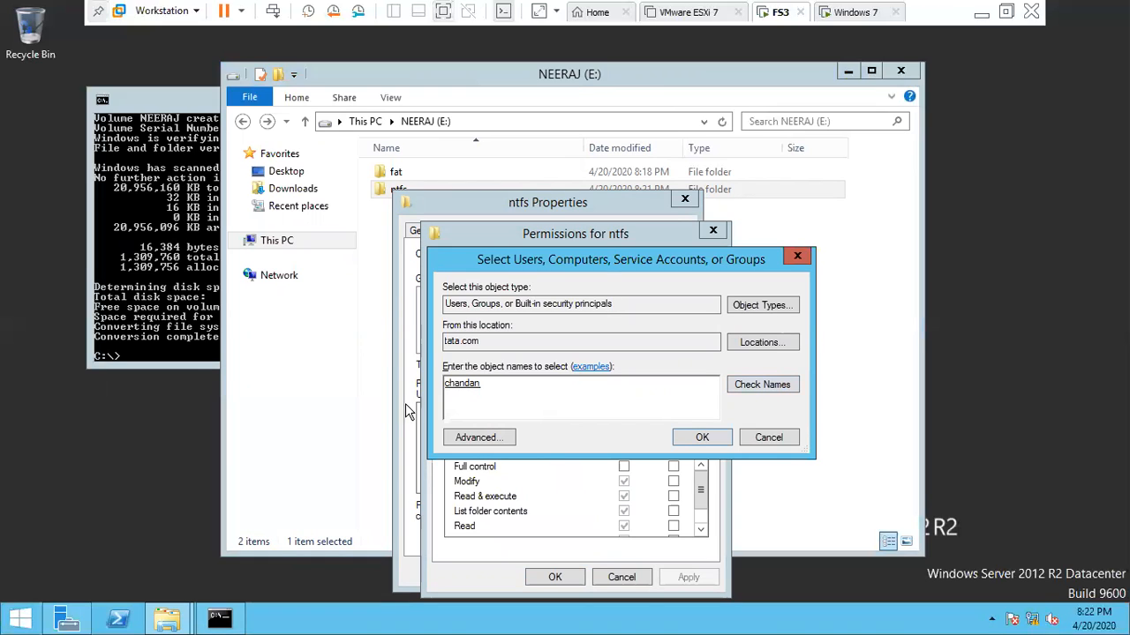
click(702, 437)
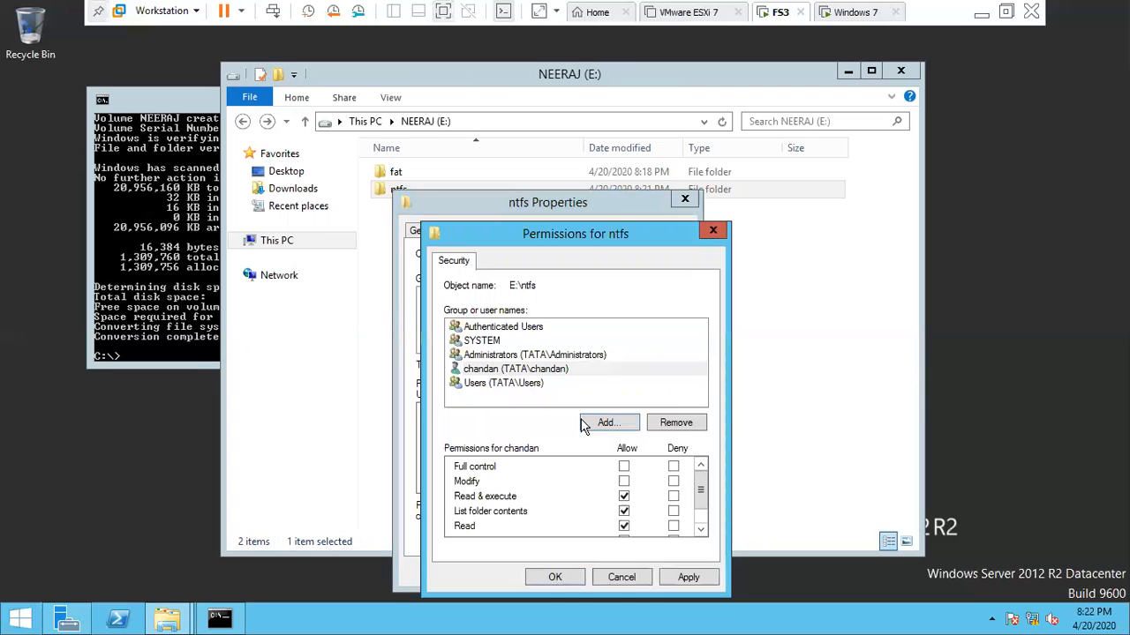
- Keep chandan's default read permissions, apply the change and close the ntfs properties
click(532, 371)
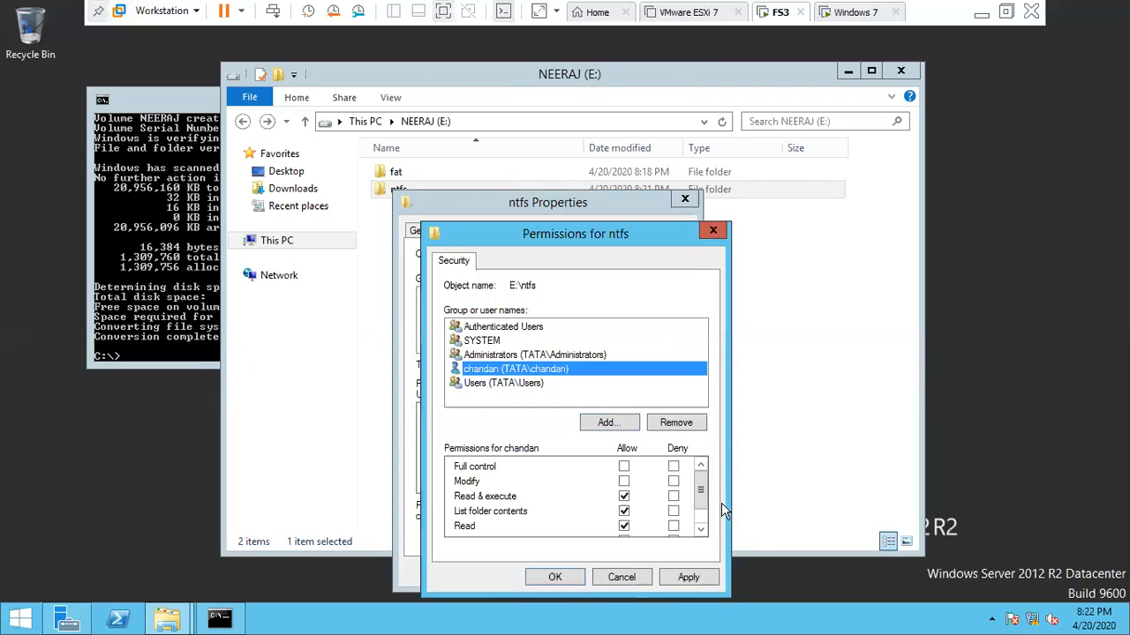
click(701, 532)
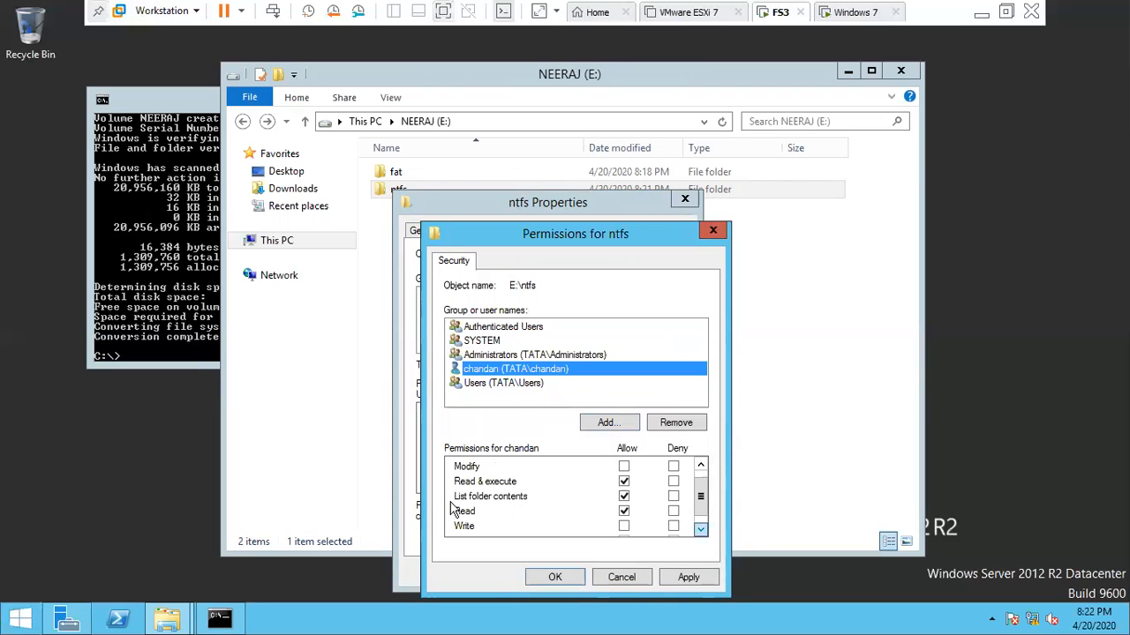
scroll(500, 506, down, 1)
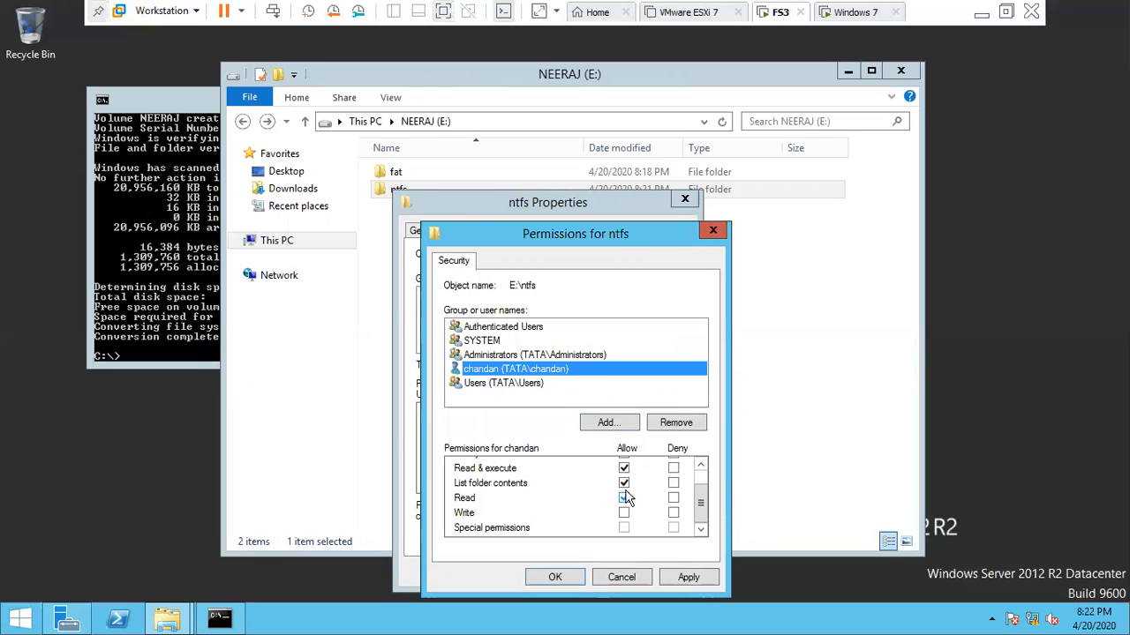
click(700, 465)
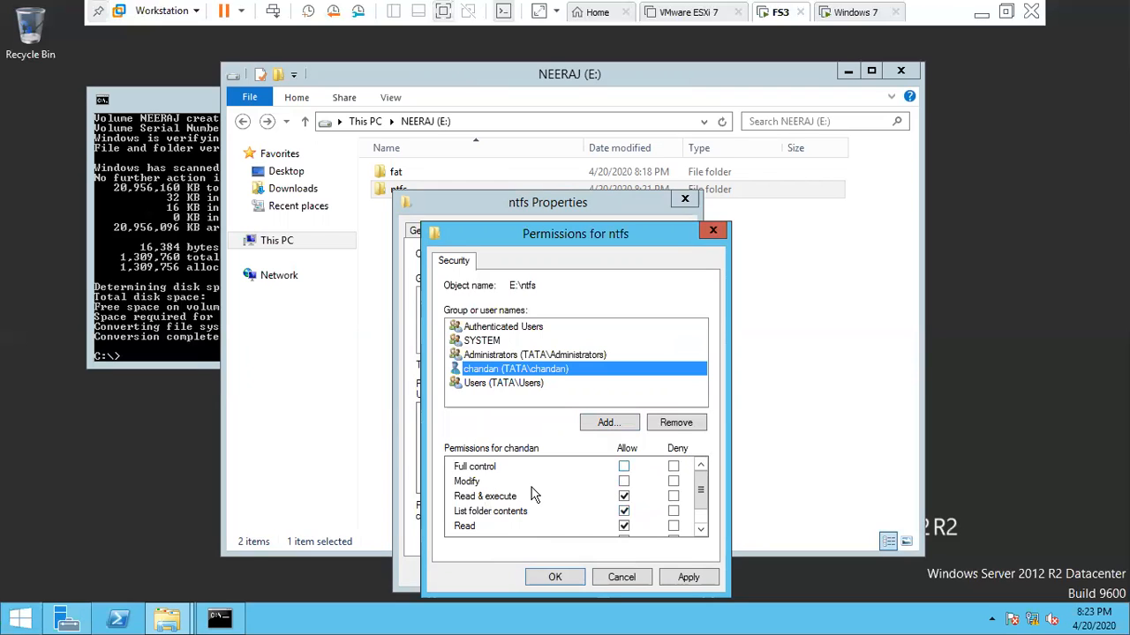
click(692, 577)
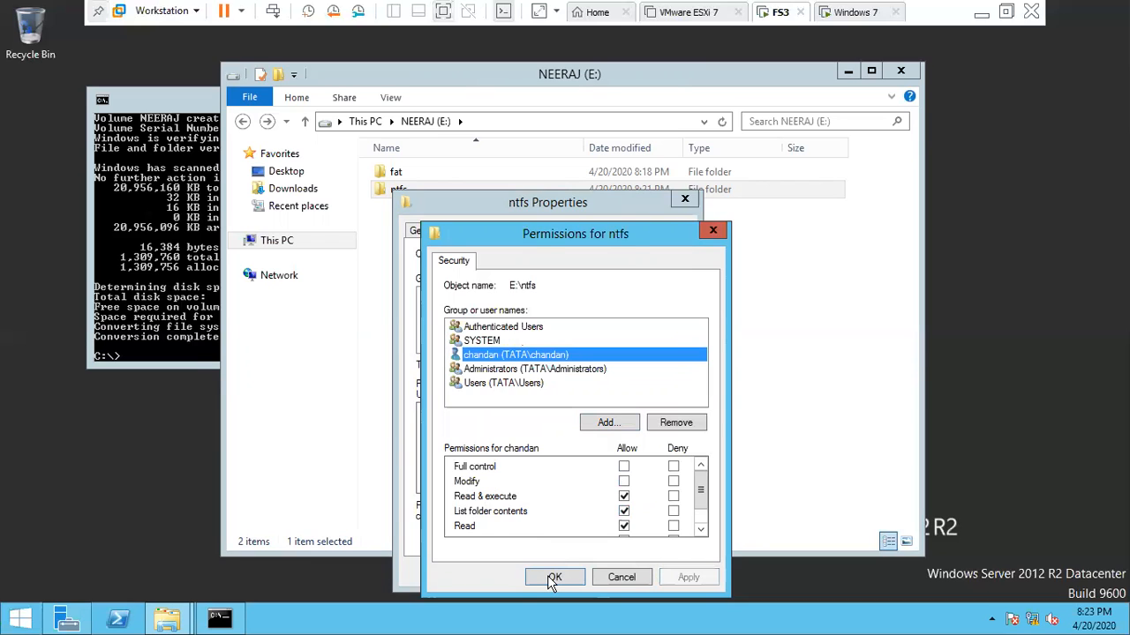
click(553, 578)
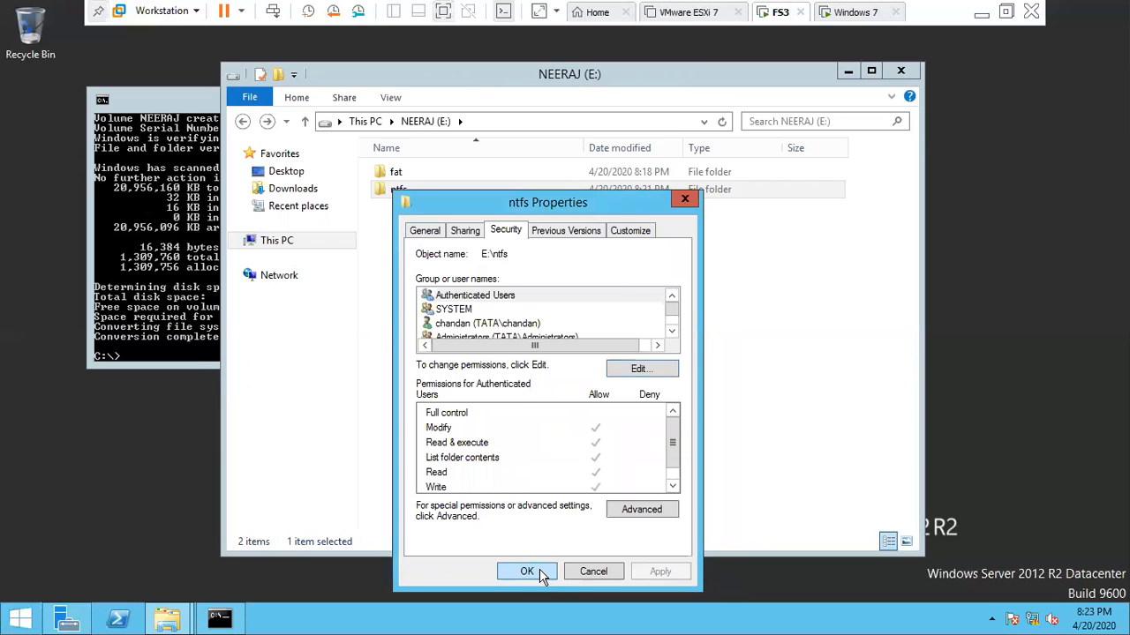
click(539, 572)
click(481, 329)
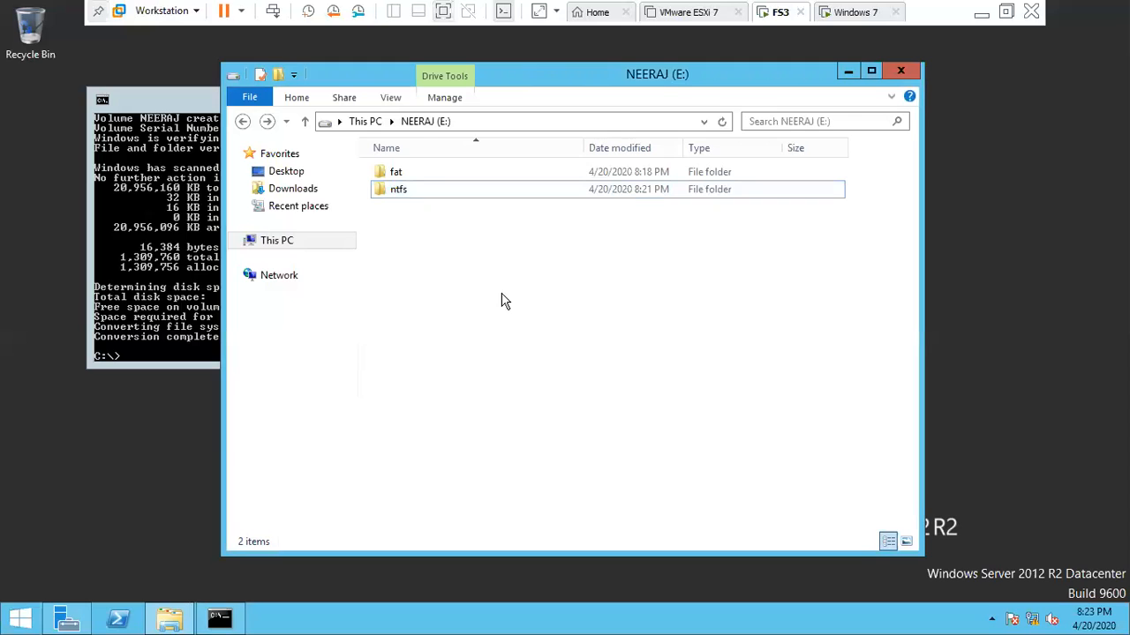
click(394, 190)
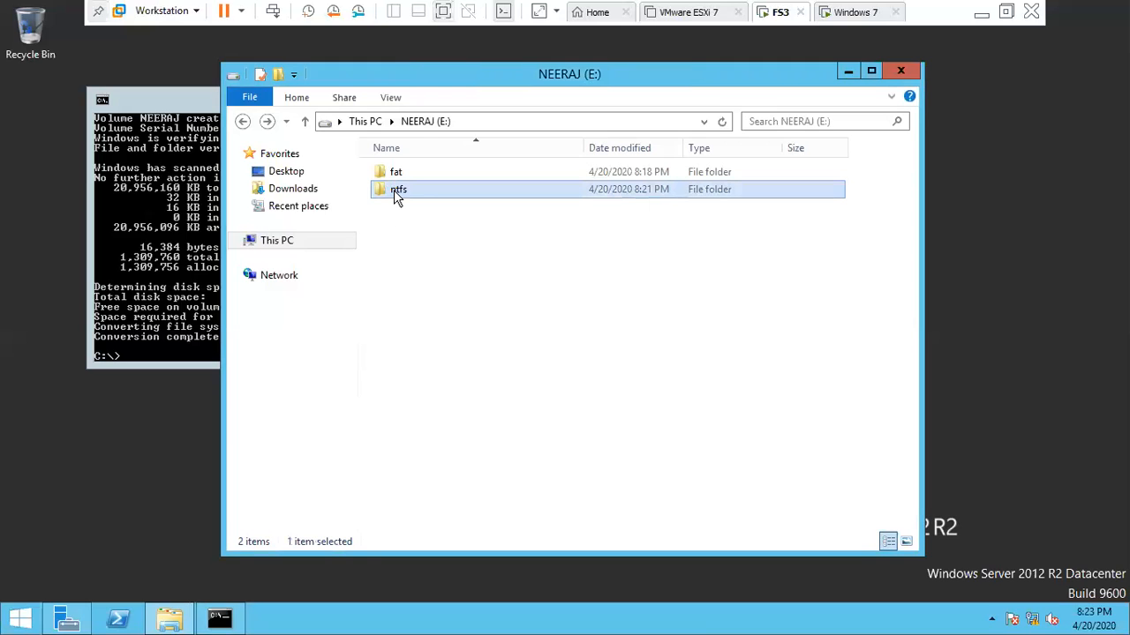
- Share ntfs with specific people, leaving chandan at the Read permission level
right_click(393, 189)
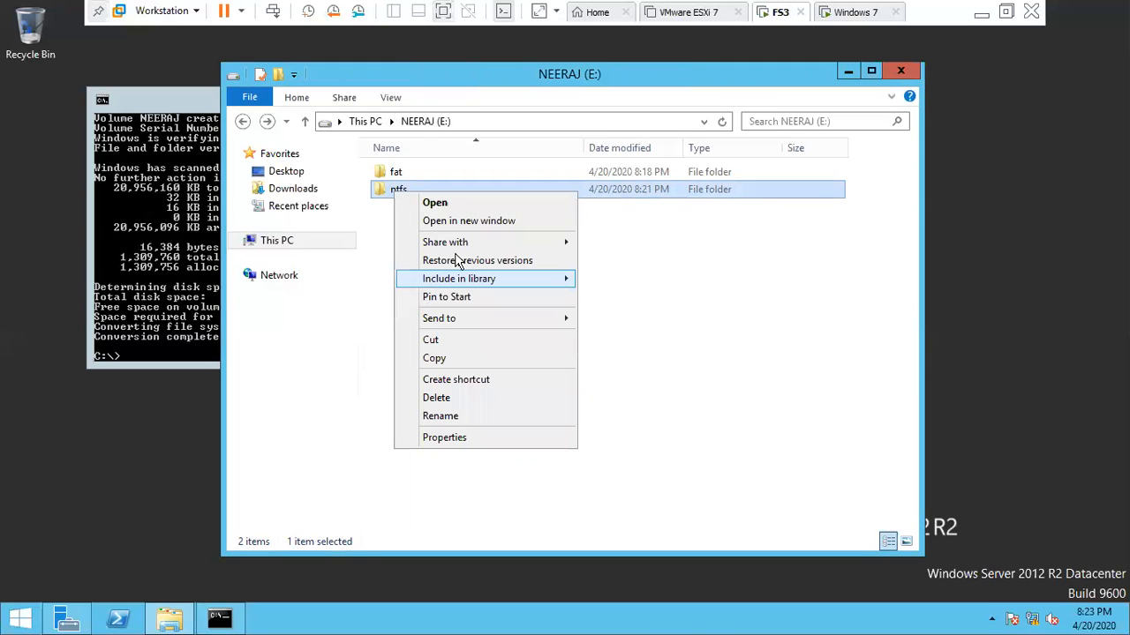
mouse_move(461, 242)
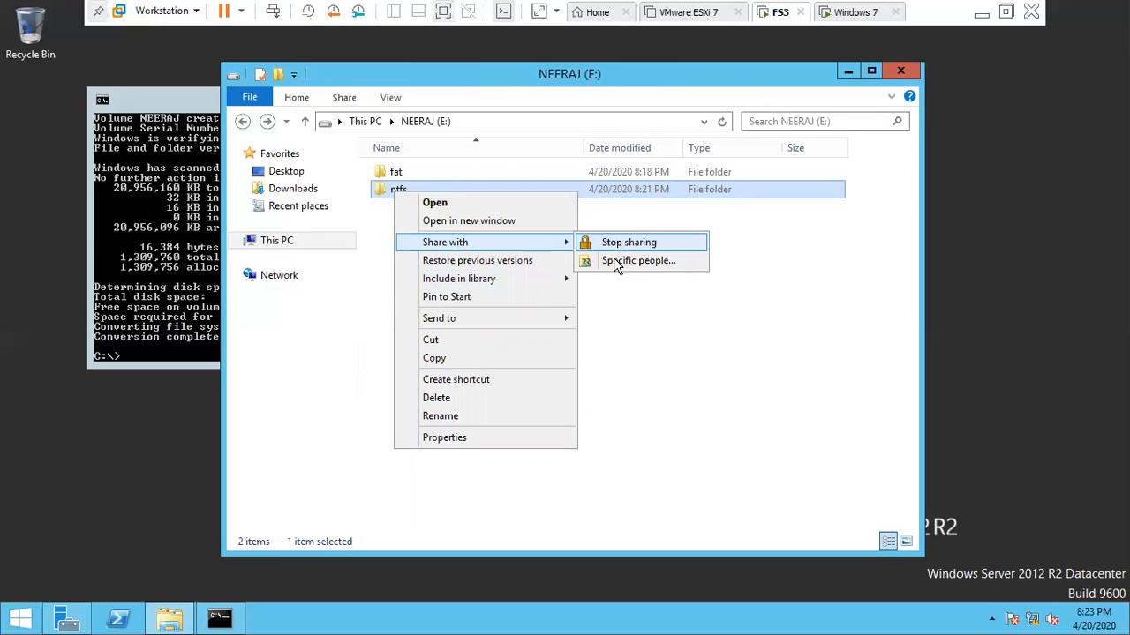
click(617, 263)
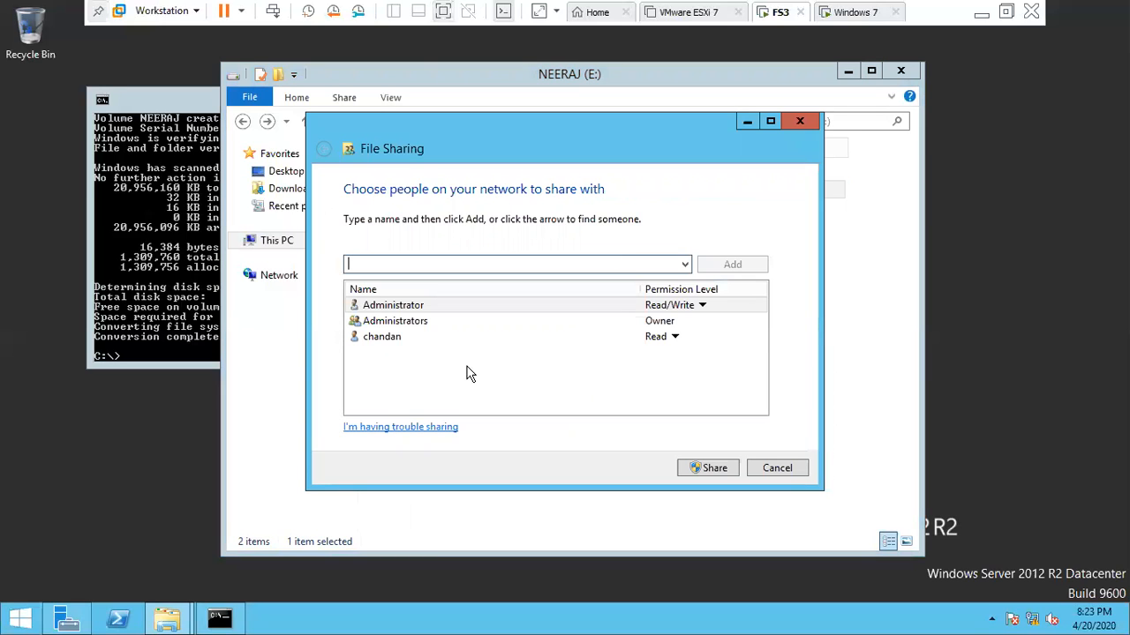
click(392, 342)
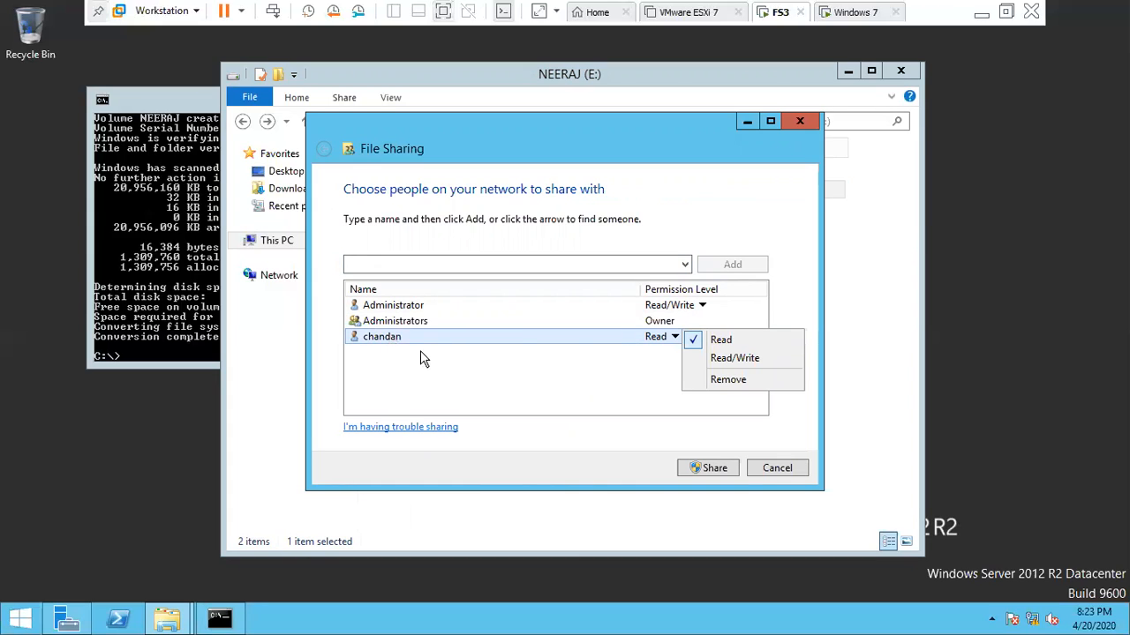
click(455, 347)
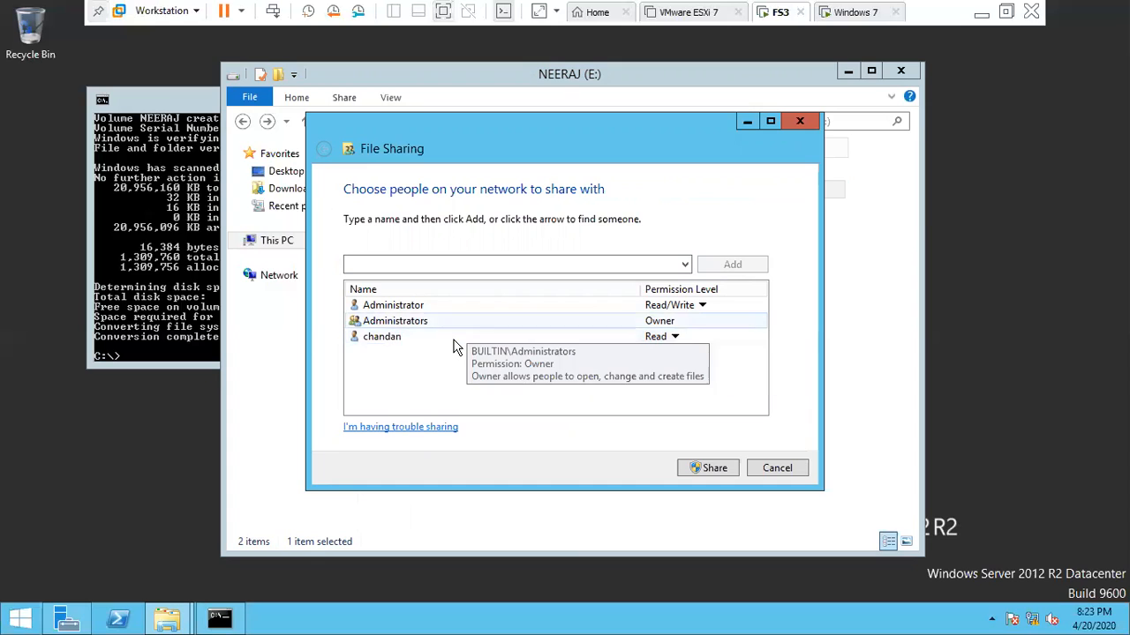
click(455, 347)
click(455, 347)
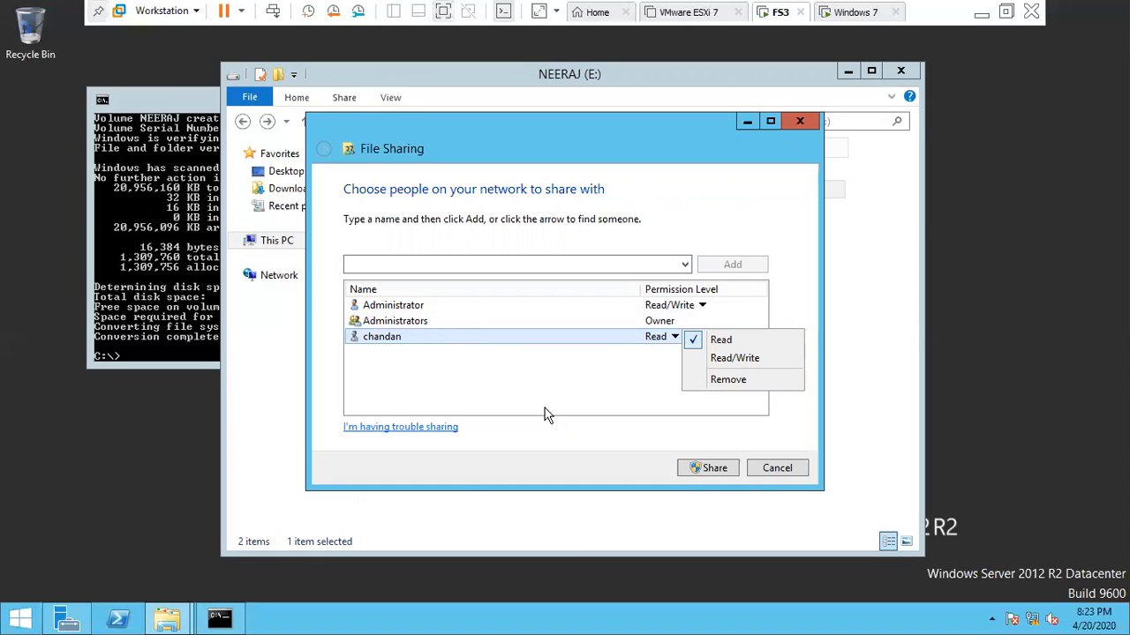
click(545, 415)
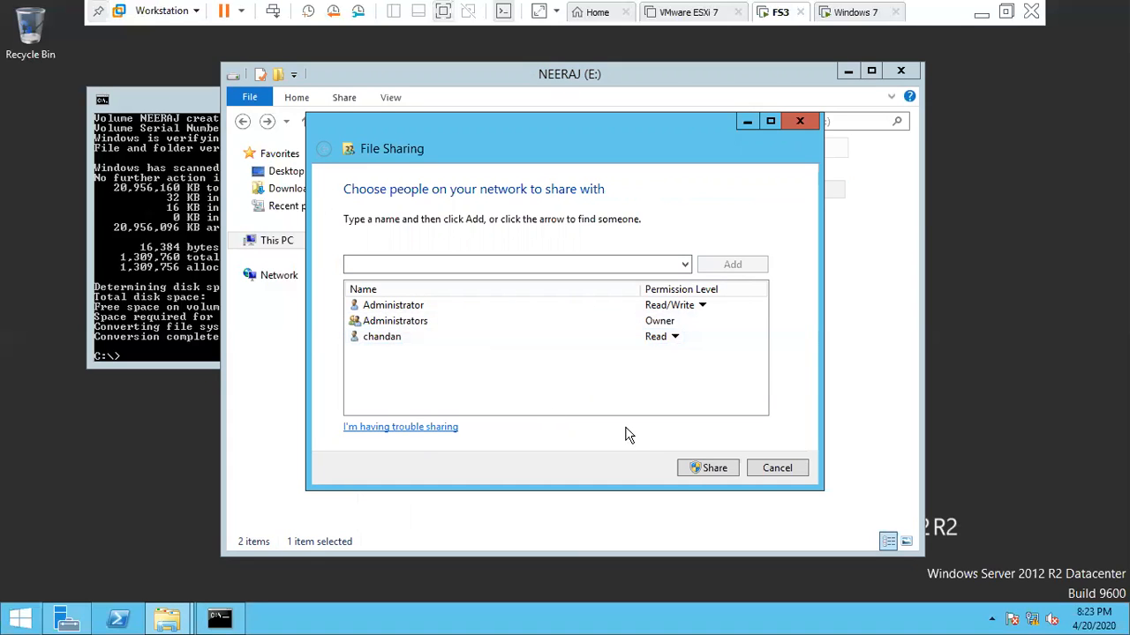
- Confirm the share, finish the sharing wizard and switch to the Windows 7 VM
click(696, 469)
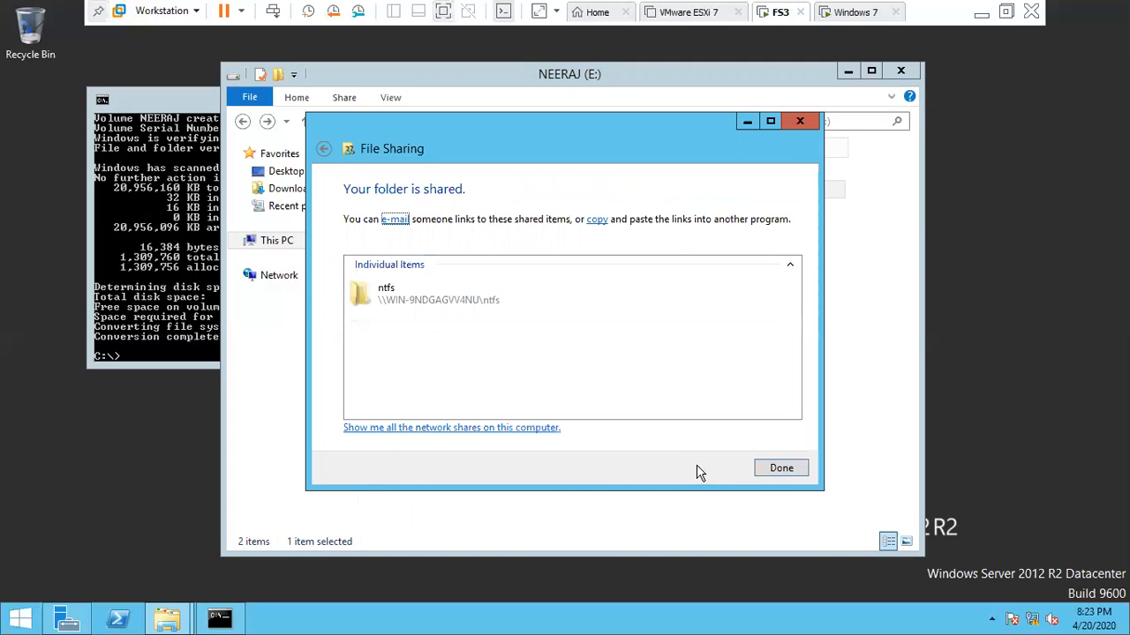
click(769, 472)
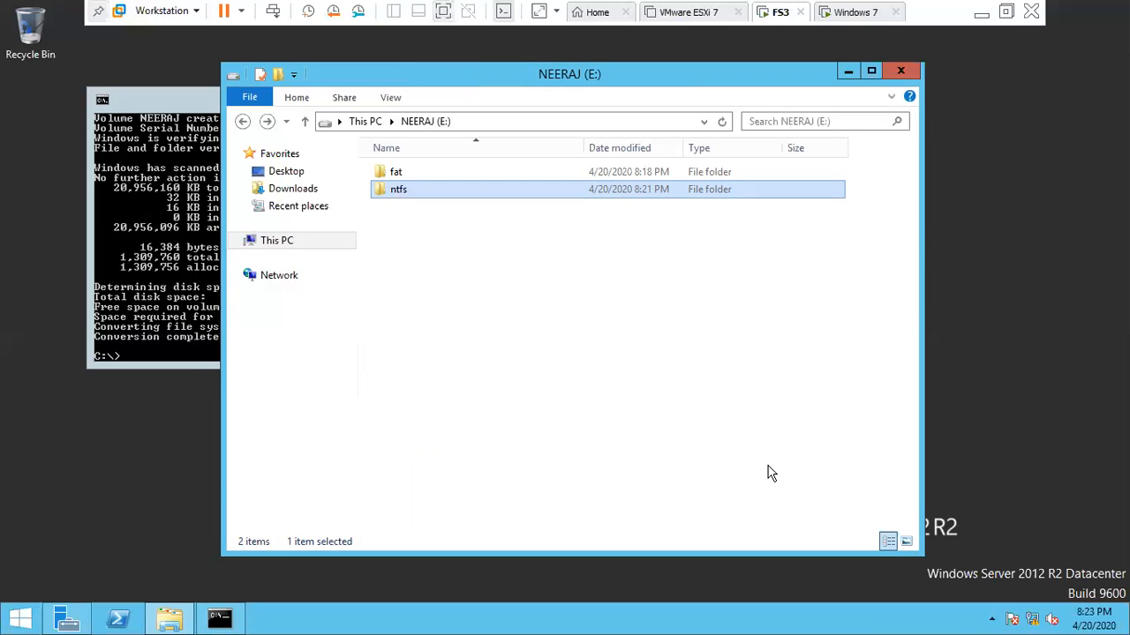
click(601, 378)
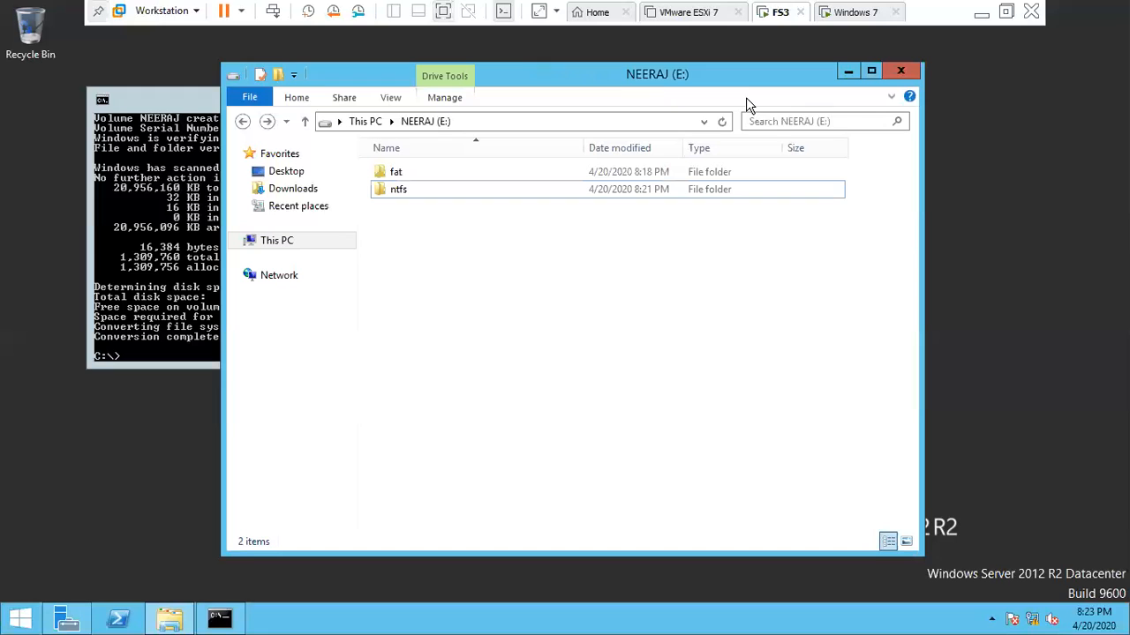
click(847, 11)
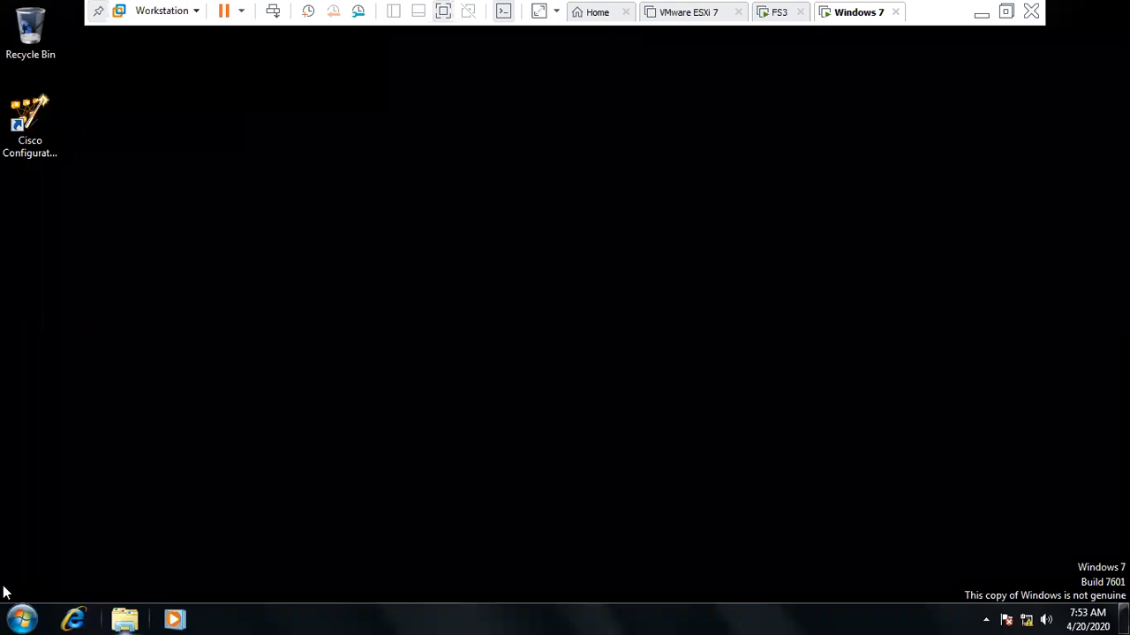
- Log off Windows 7 and sign in as chandan with the account password
click(22, 620)
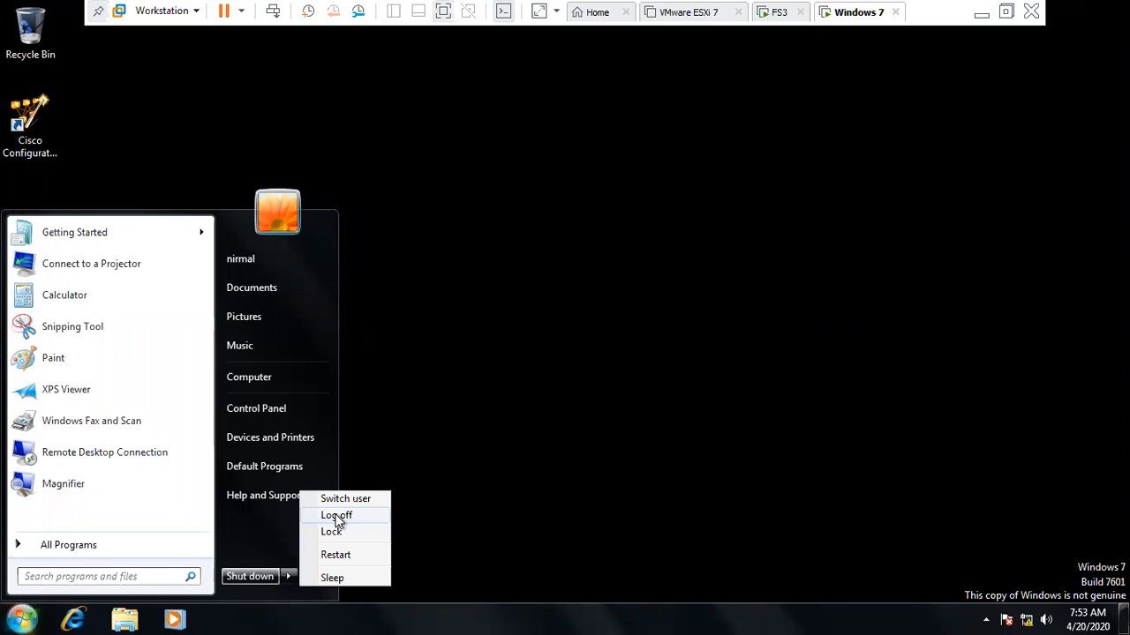
click(337, 517)
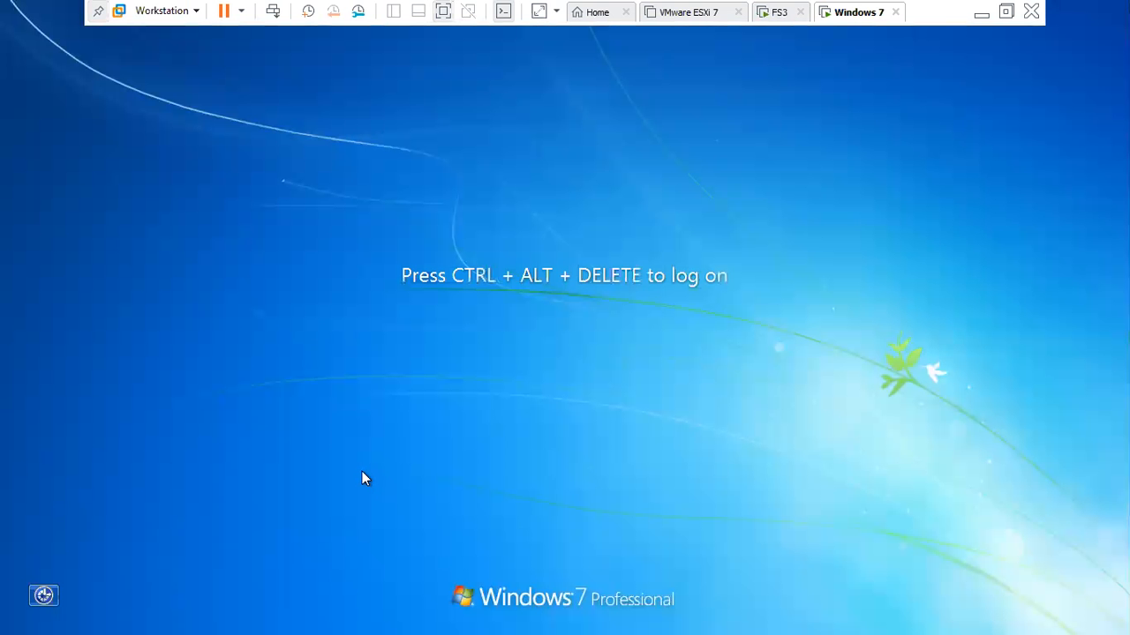
key(ctrl+alt+Insert)
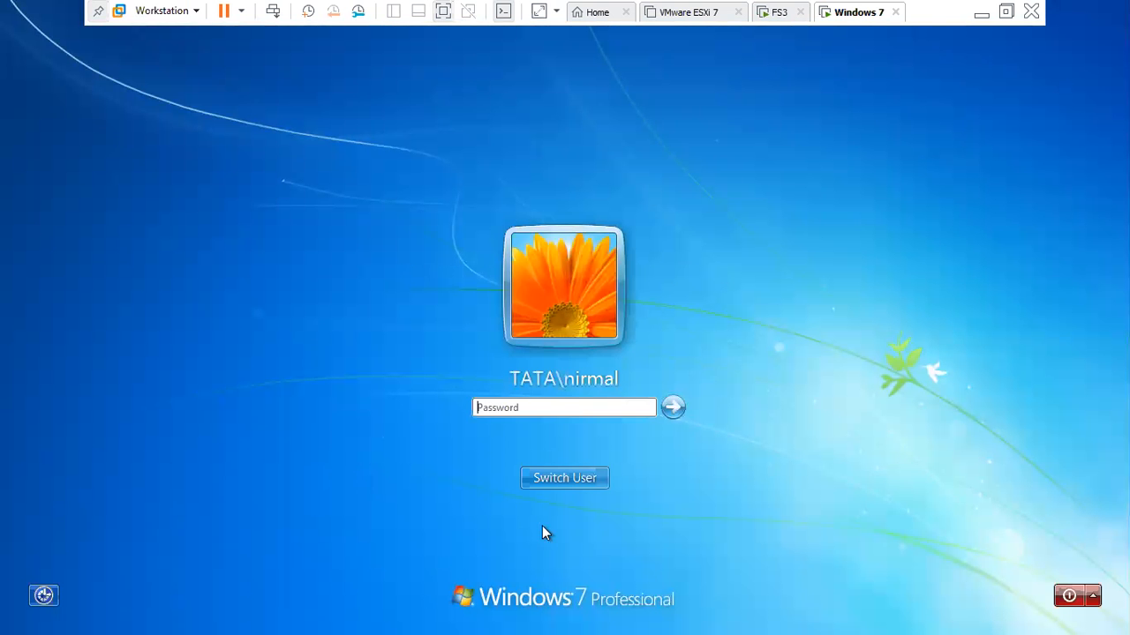
click(622, 387)
text(c)
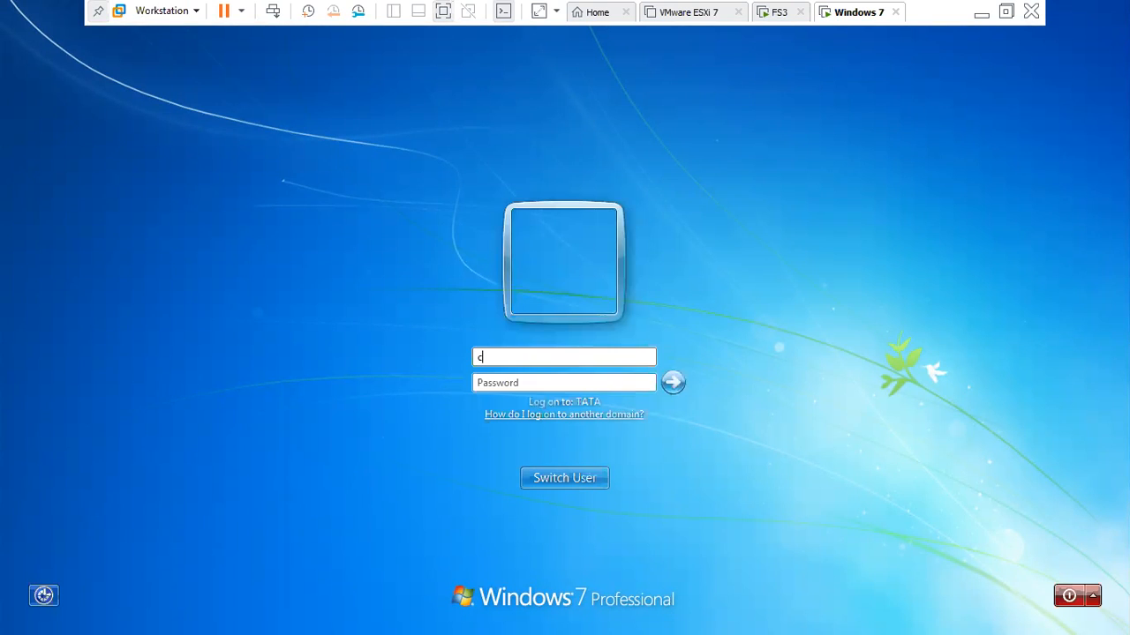
text(handan)
key(Tab)
text(•••••••••)
key(Return)
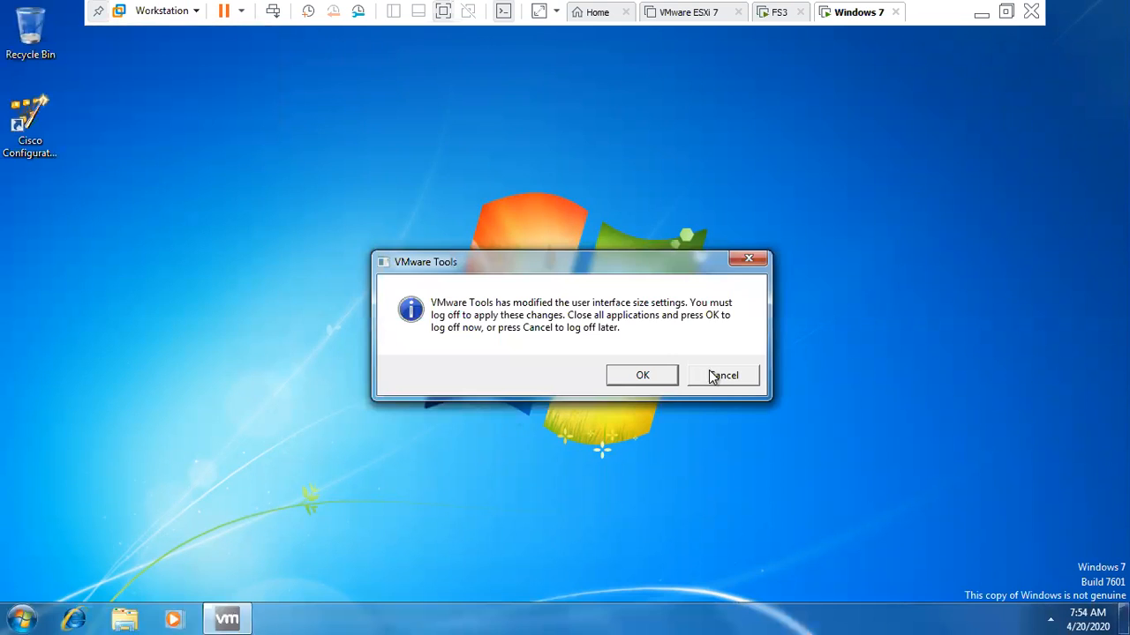
click(713, 376)
- Open the server's shares at \\192.168.1.2 from the Run box
click(125, 618)
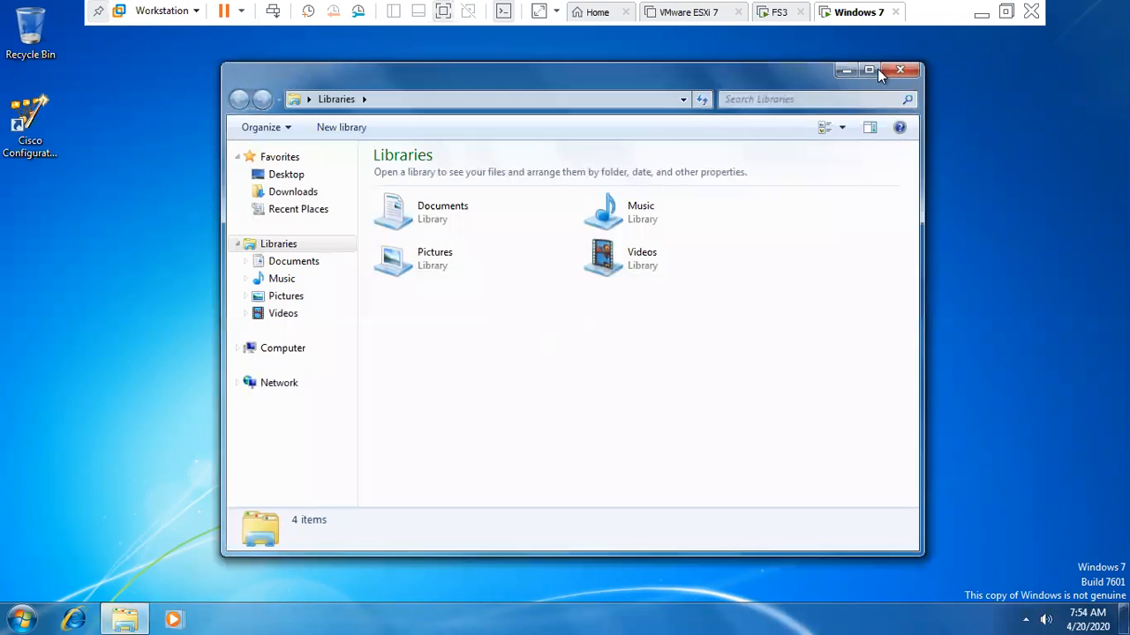
click(901, 71)
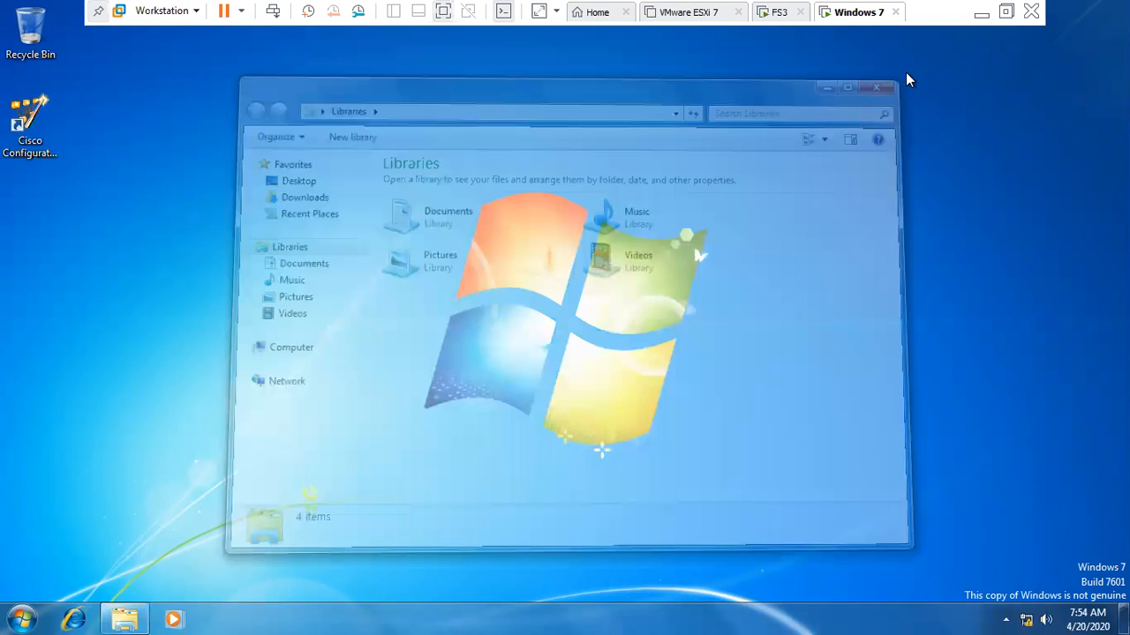
key(super+r)
text(\)
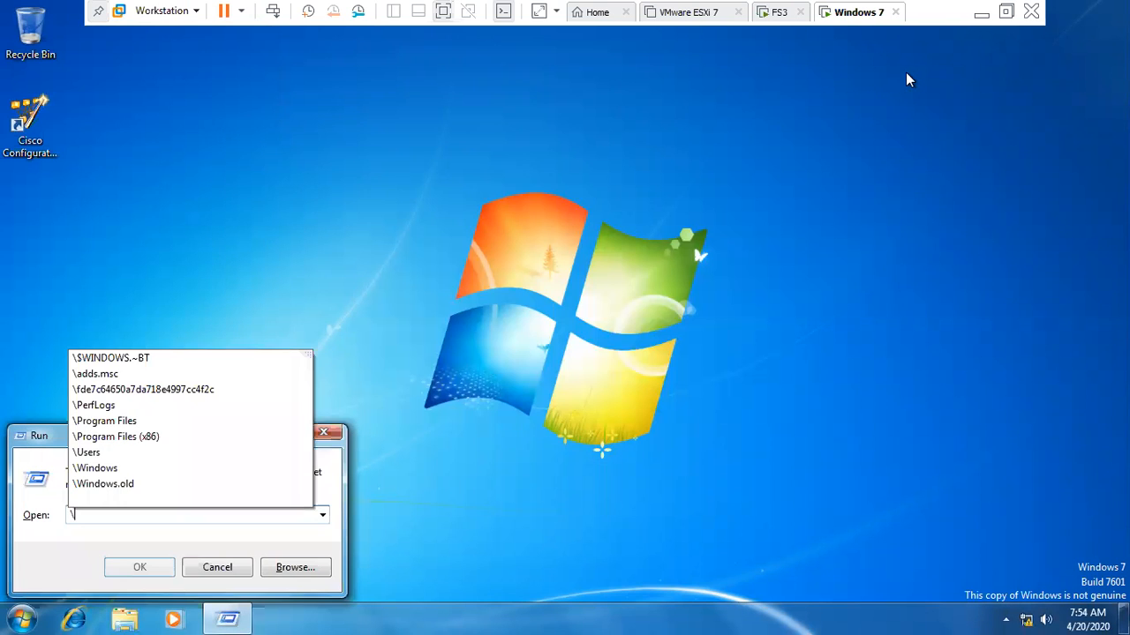
text(\)
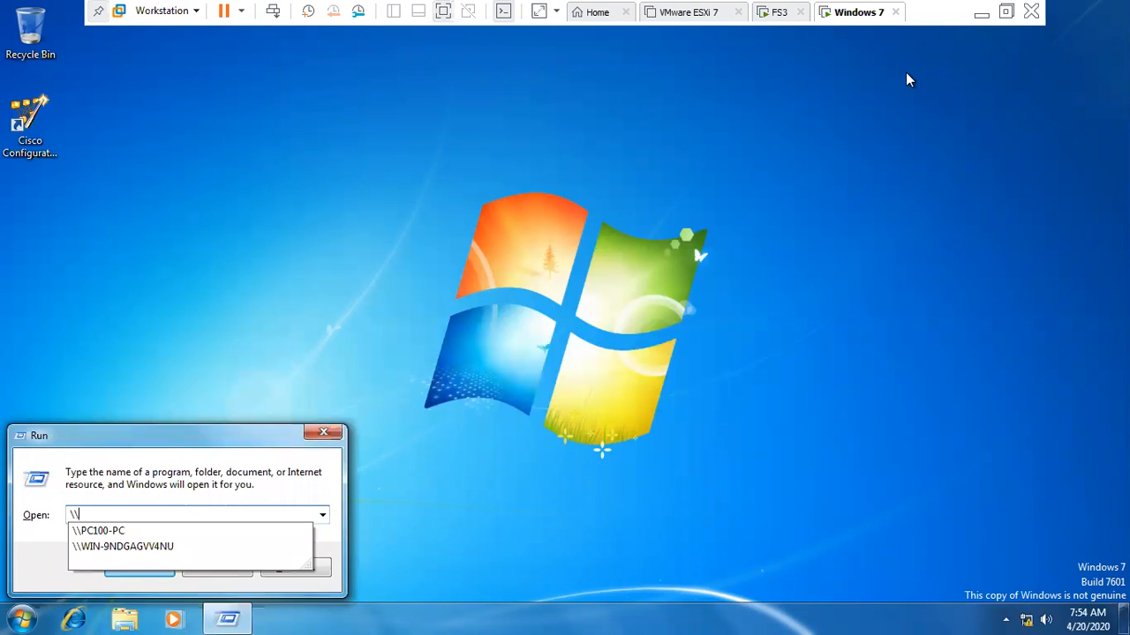
text(192.168.1.2)
key(Return)
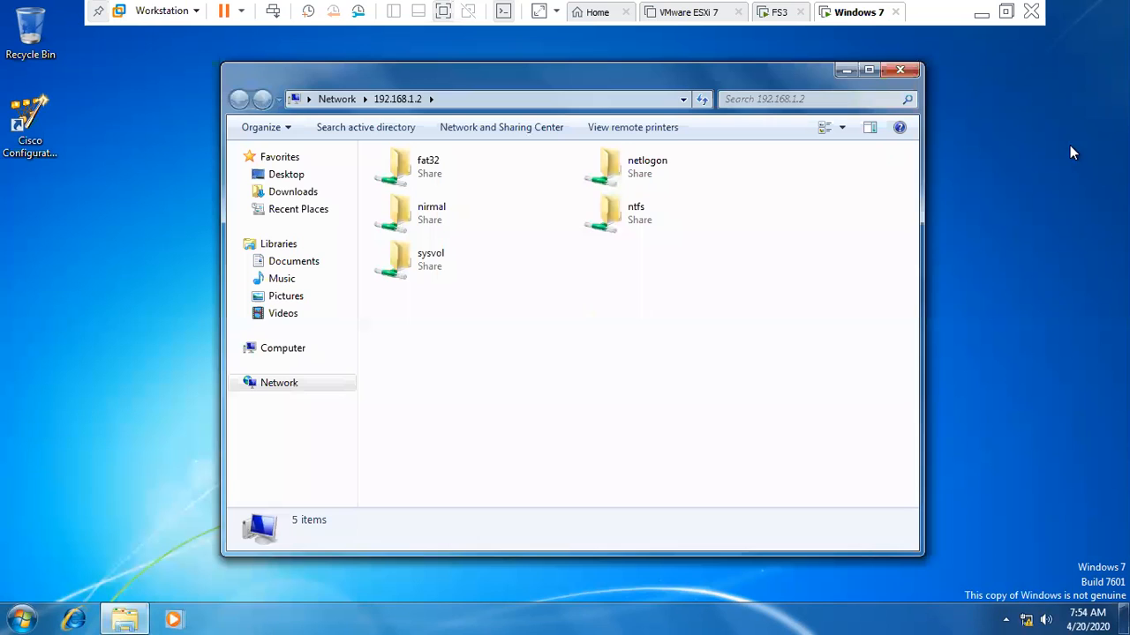
- Open the ntfs share, then view and close the jyfgyuf text file
click(646, 222)
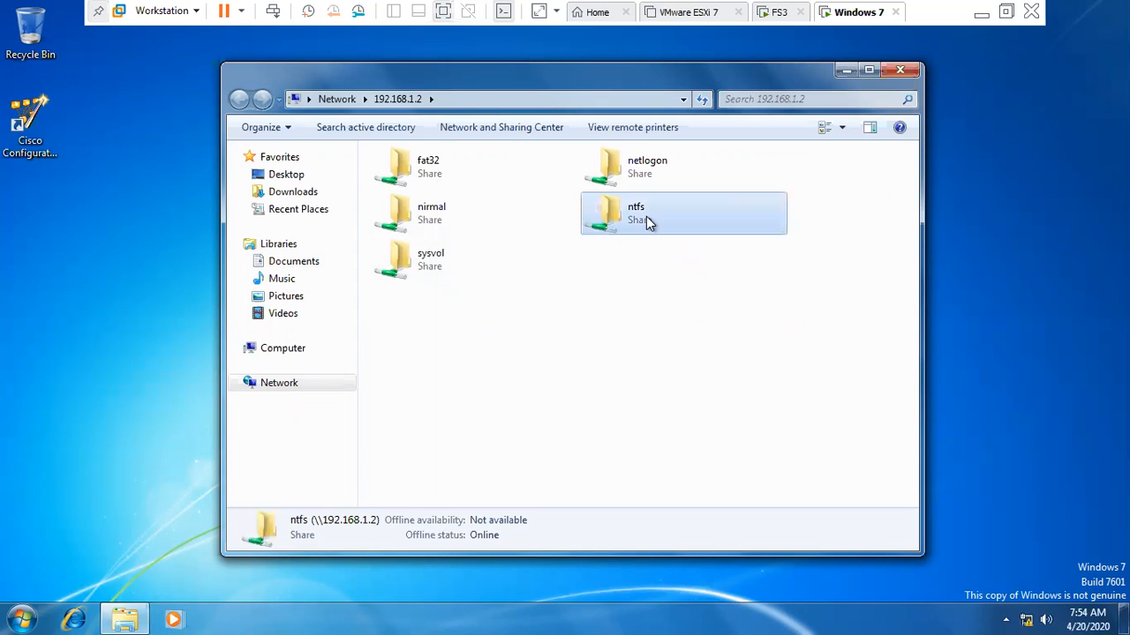
double_click(646, 219)
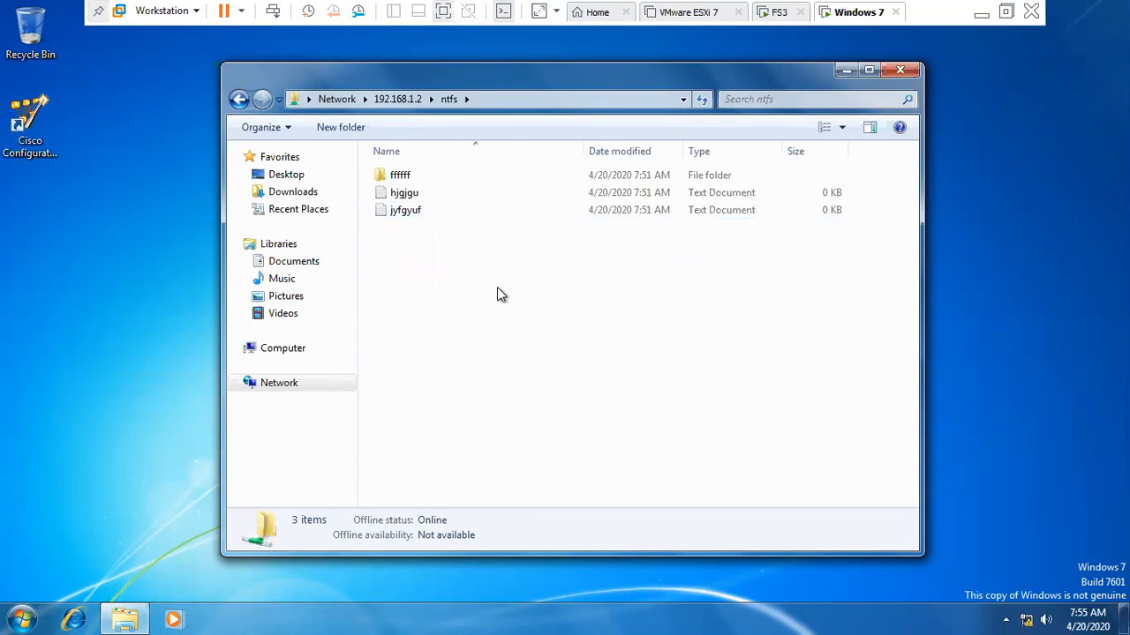
double_click(394, 211)
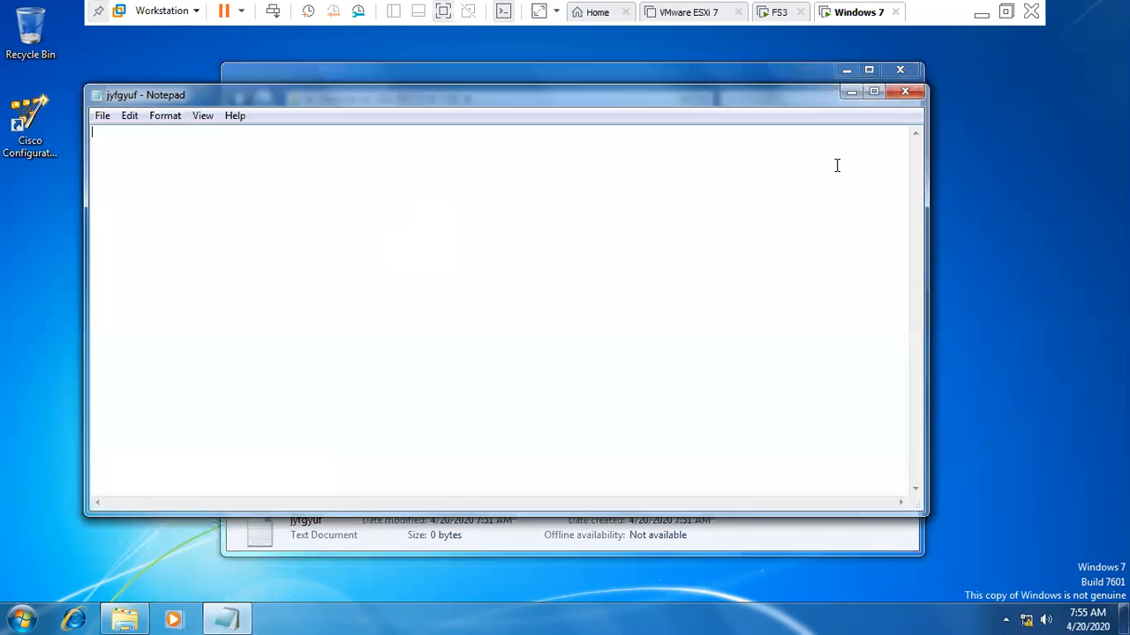
click(911, 94)
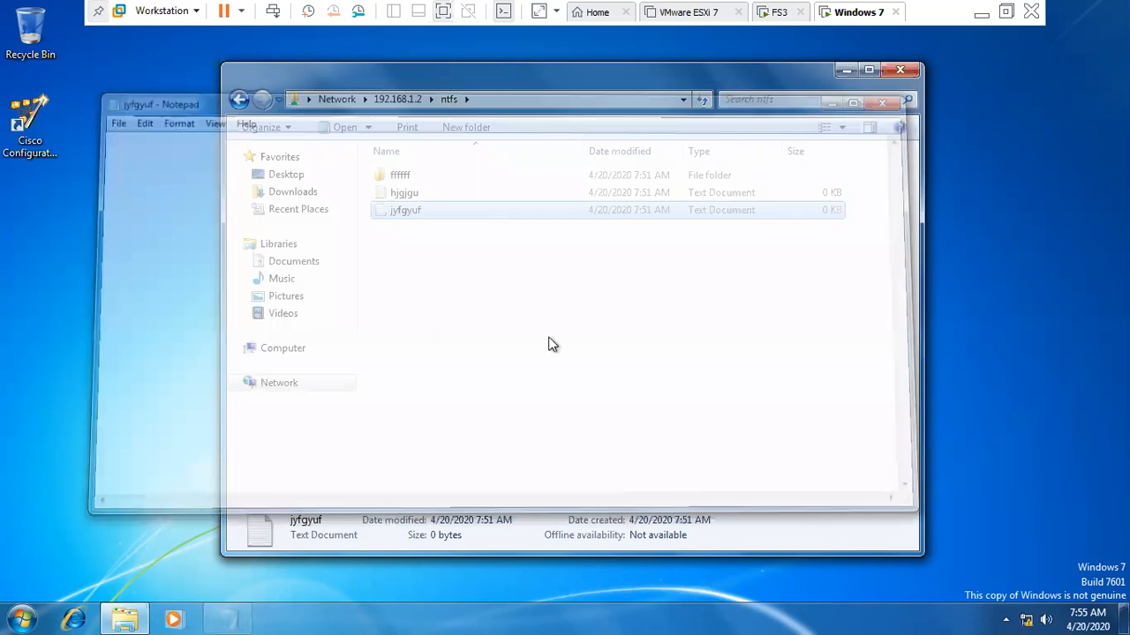
right_click(465, 321)
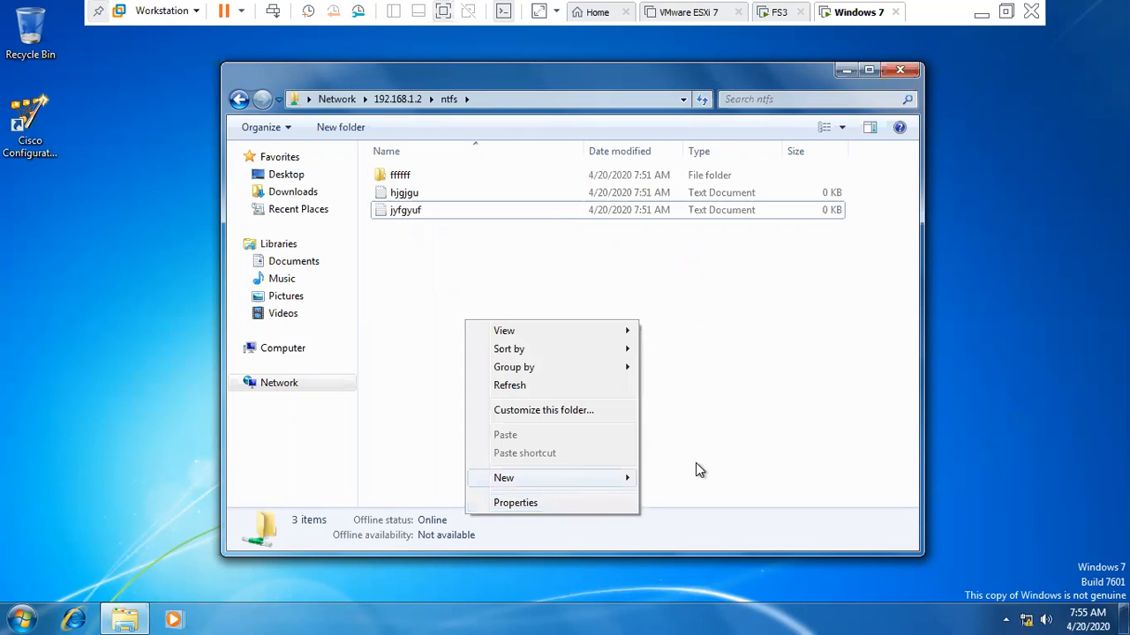
- Attempt a new text document in the ntfs share, dismiss Access Denied, and switch to FS3
mouse_move(595, 484)
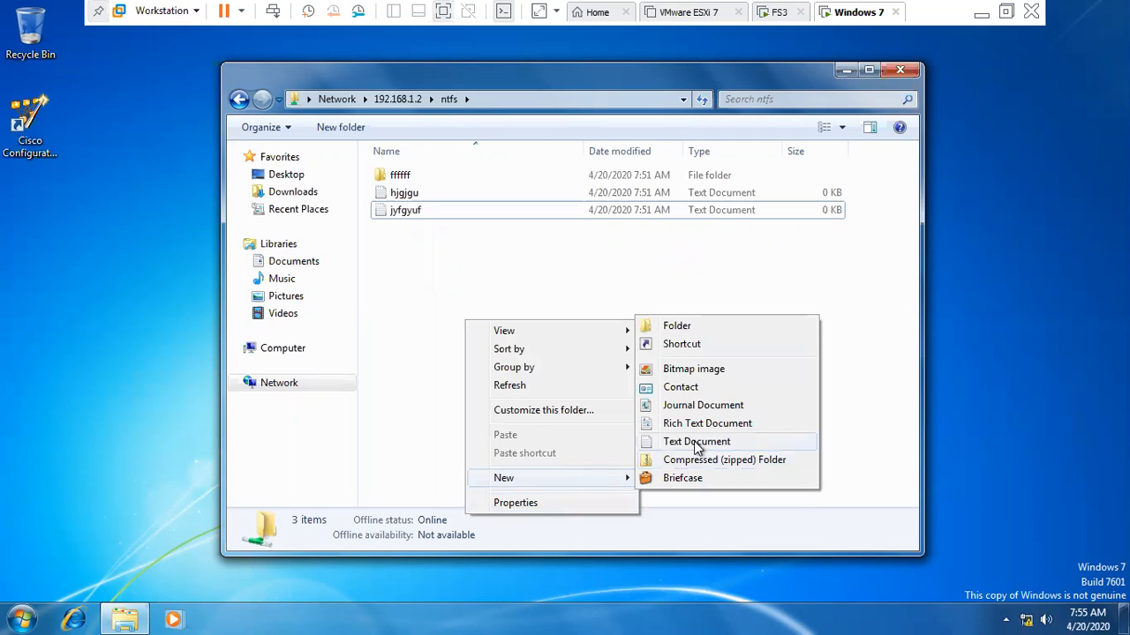
click(697, 441)
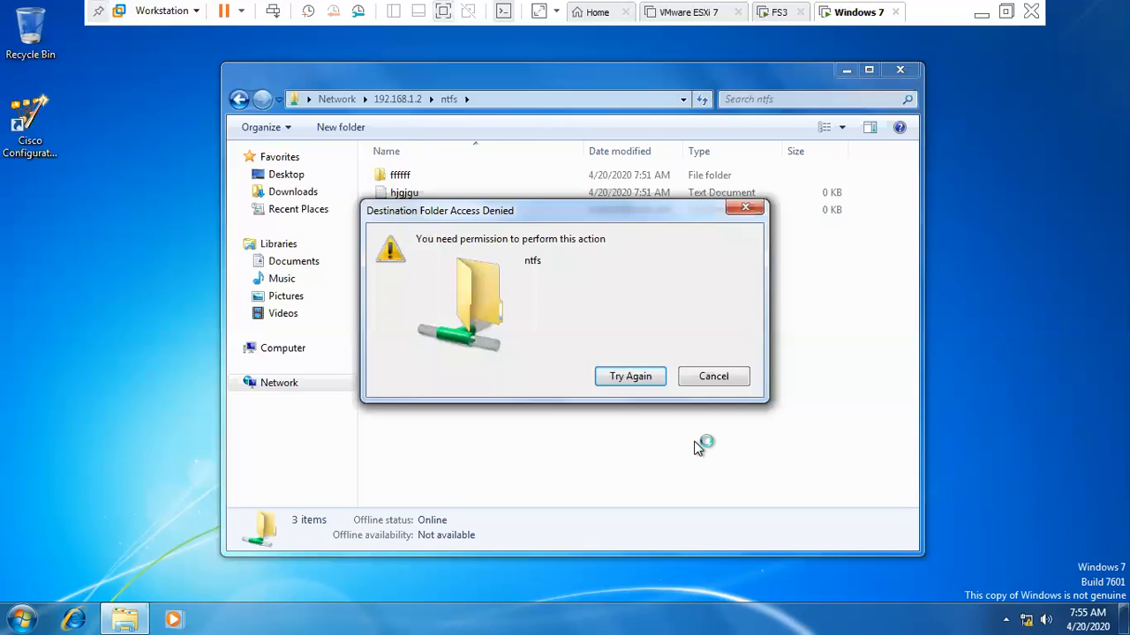
click(704, 381)
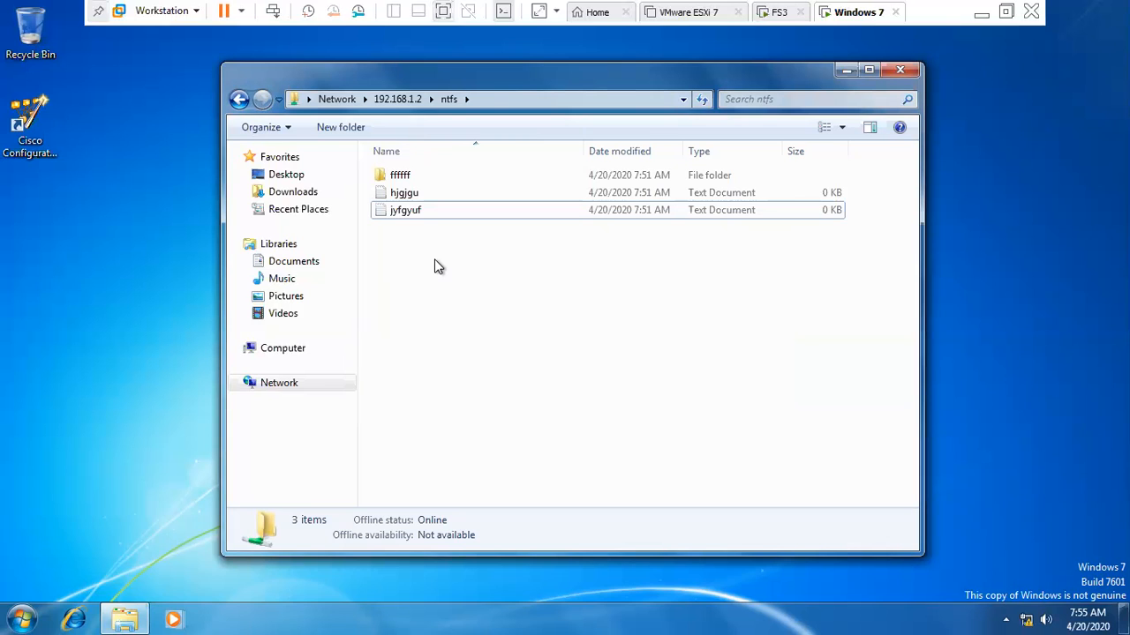
click(779, 14)
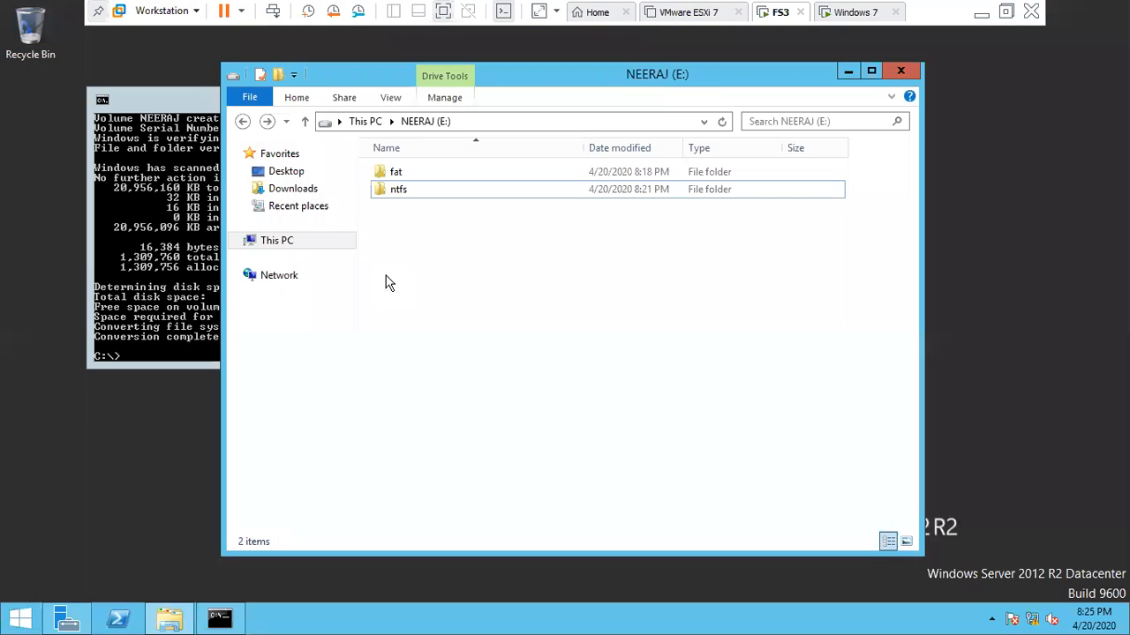
- Open E:\ntfs and show the ffffff folder's Security properties
click(393, 195)
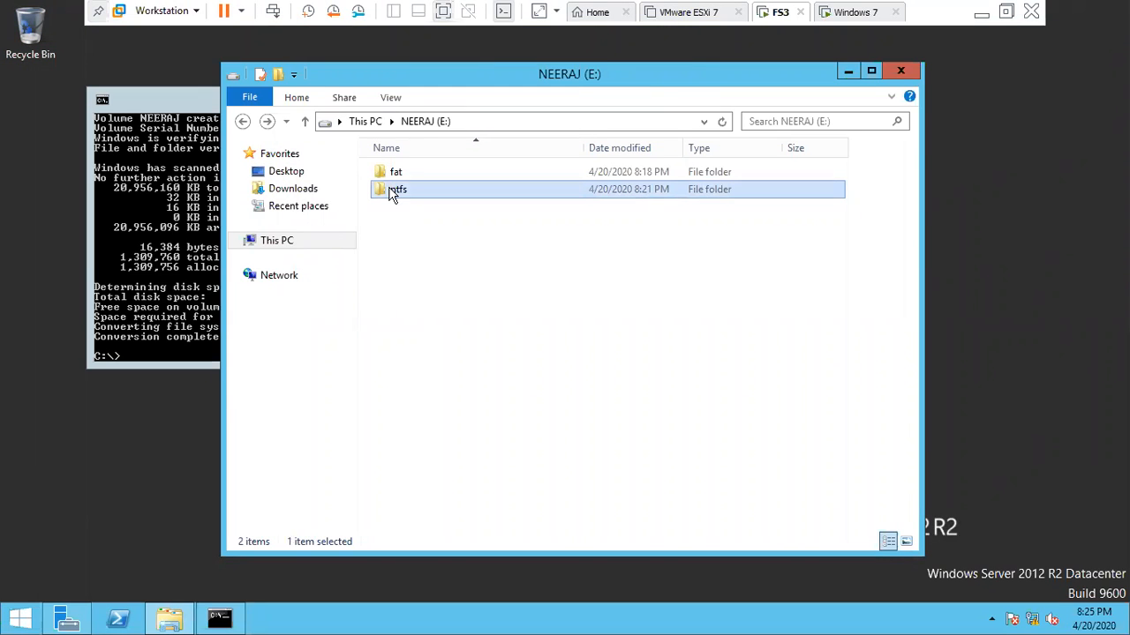
double_click(393, 195)
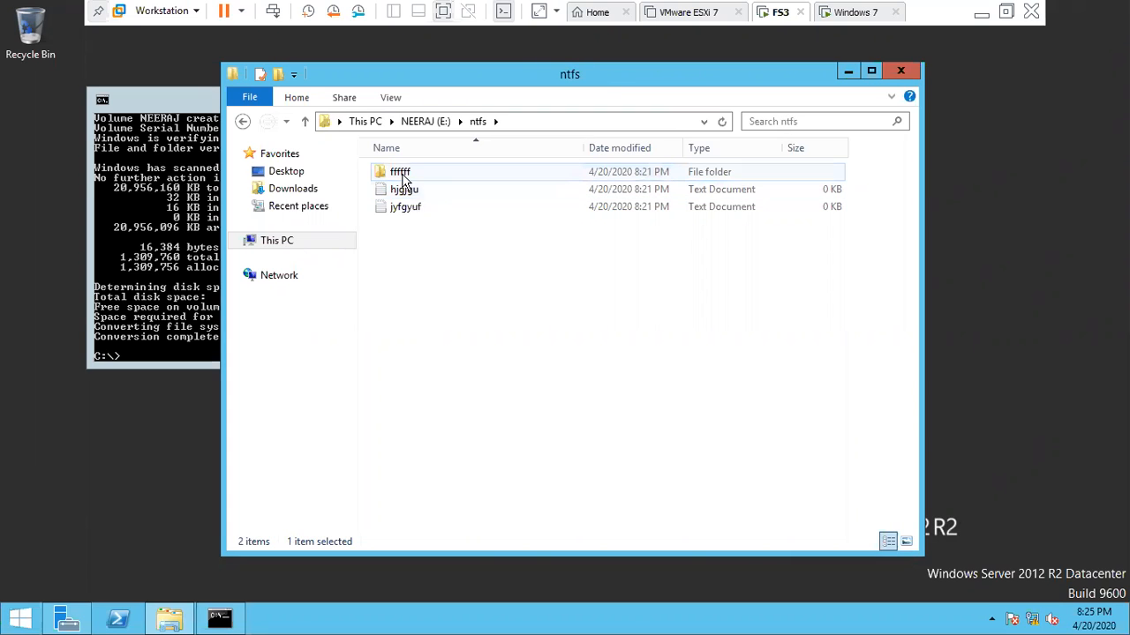
click(404, 178)
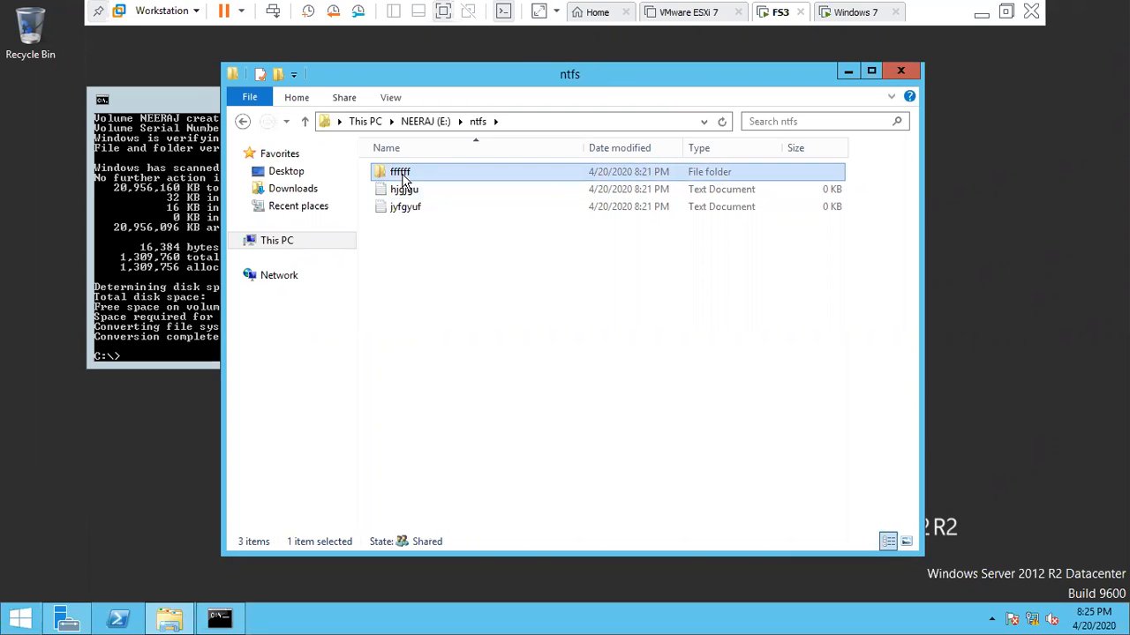
right_click(403, 177)
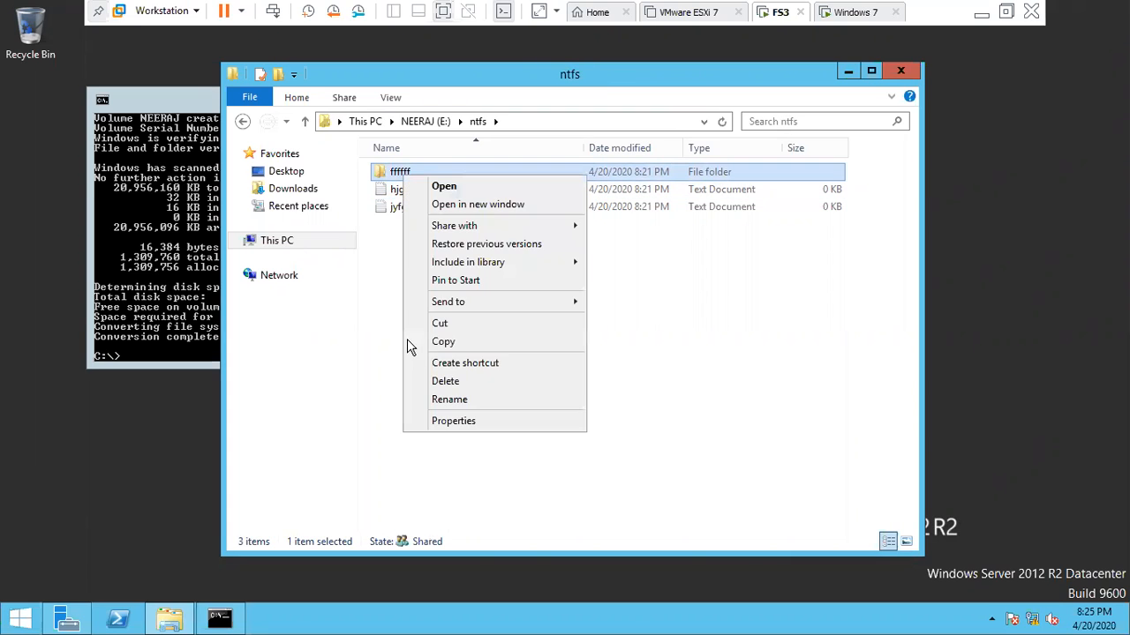
click(439, 423)
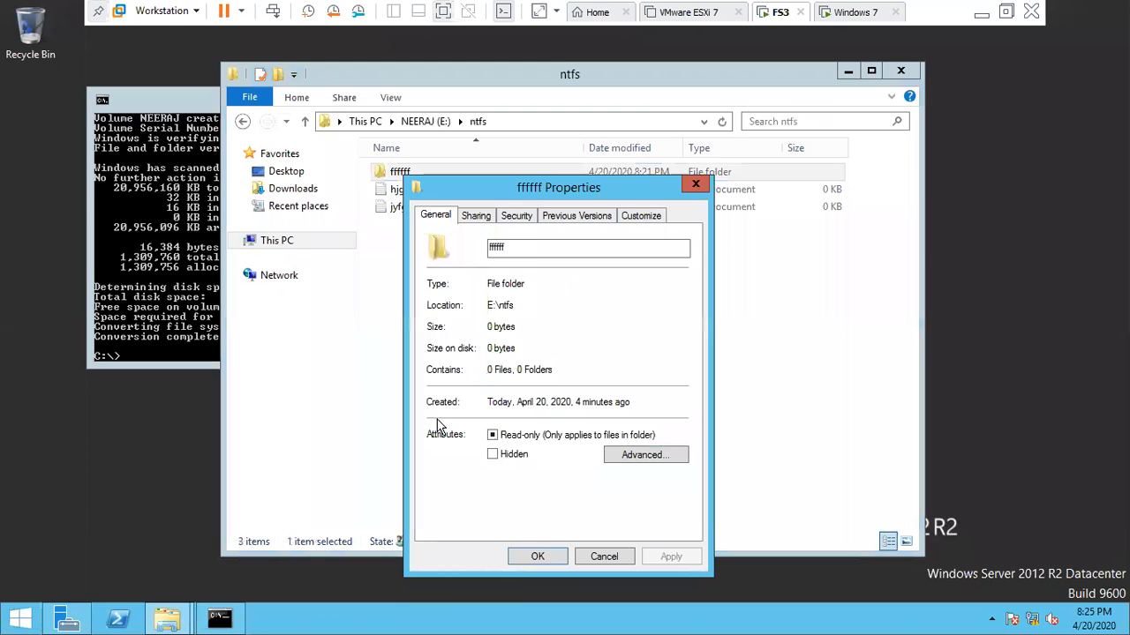
click(509, 218)
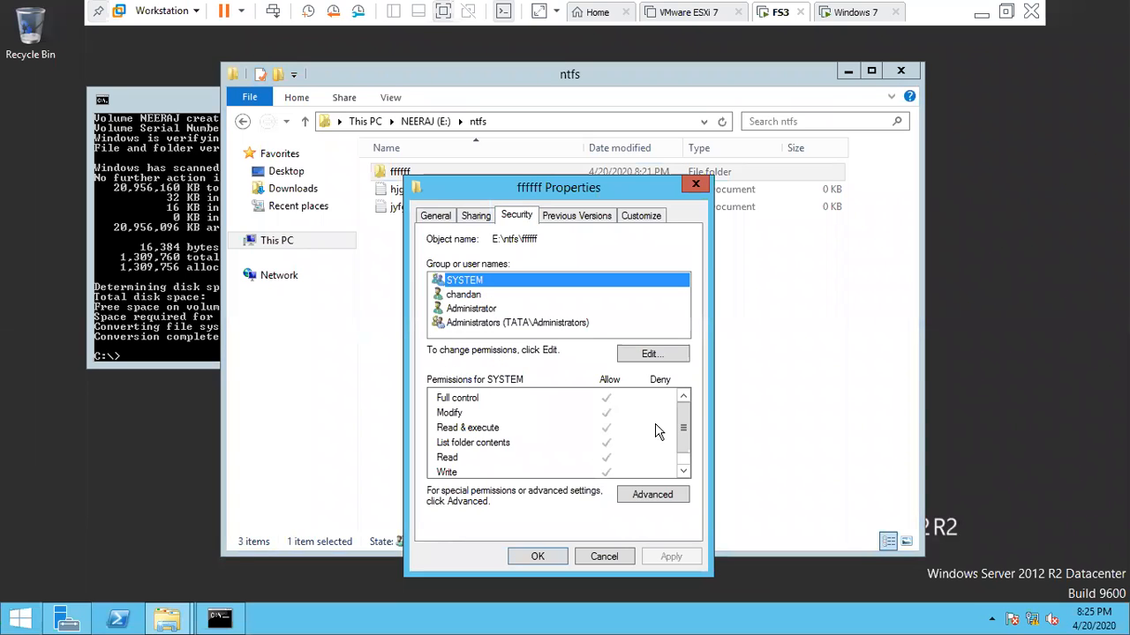
- Select chandan's permissions on ffffff and open the permissions editor
key(Down)
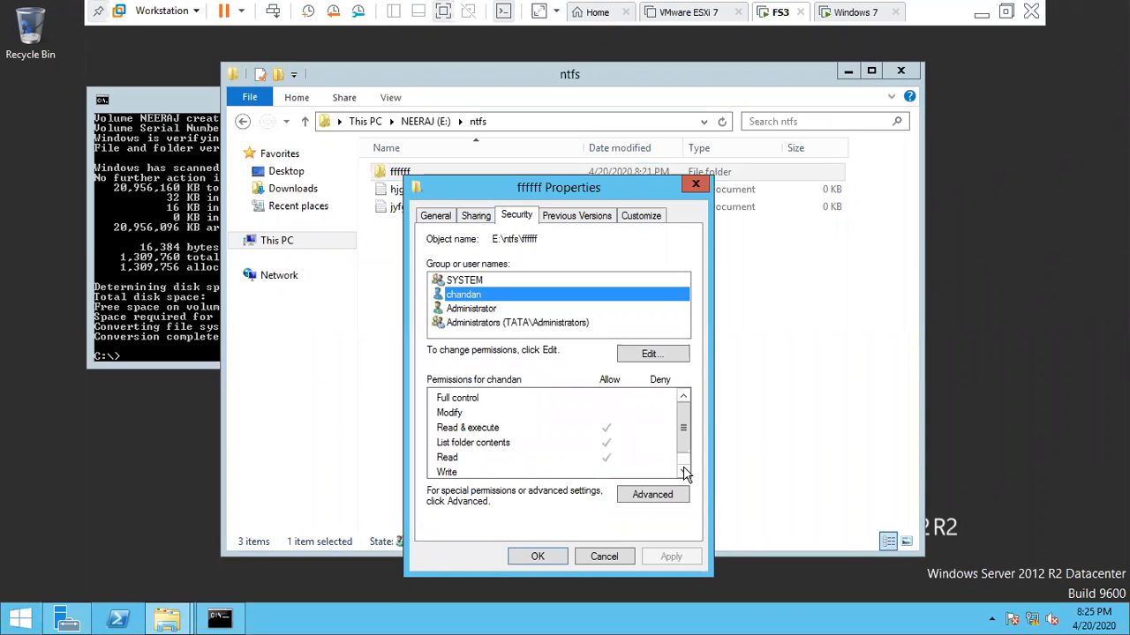
click(684, 472)
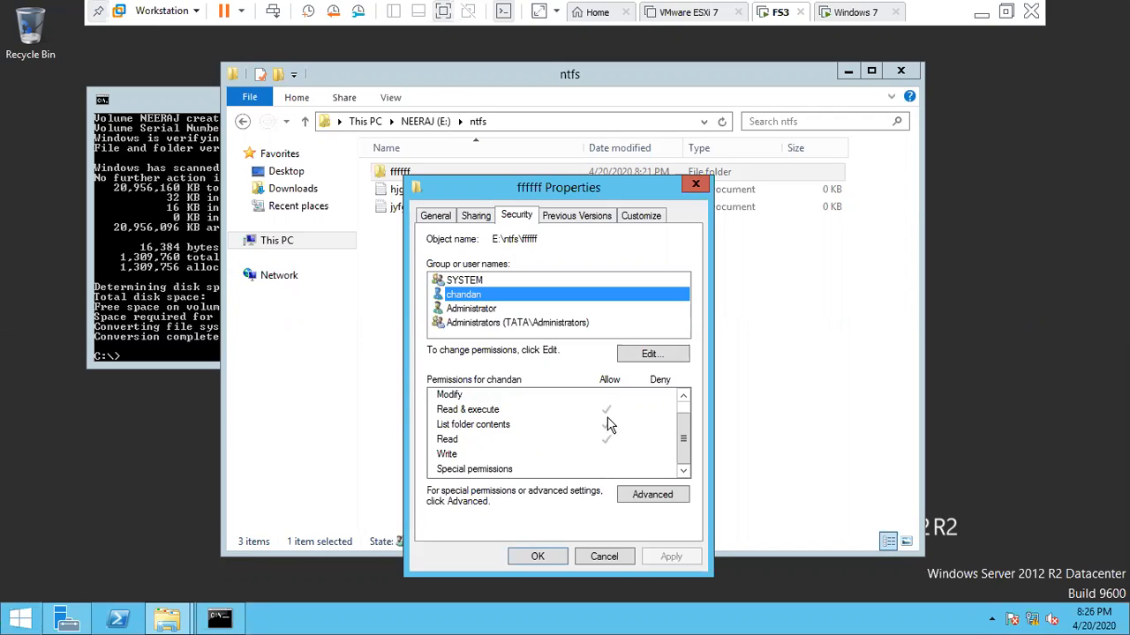
click(649, 354)
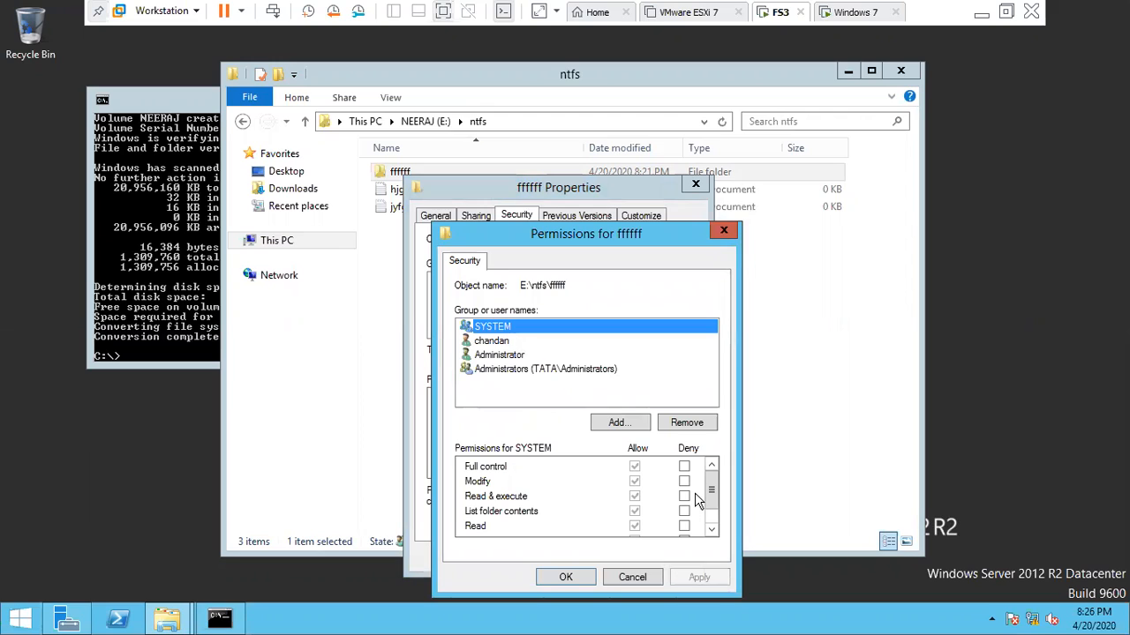
key(Down)
- Allow Write for chandan on ffffff, apply it, and close both dialogs
click(711, 529)
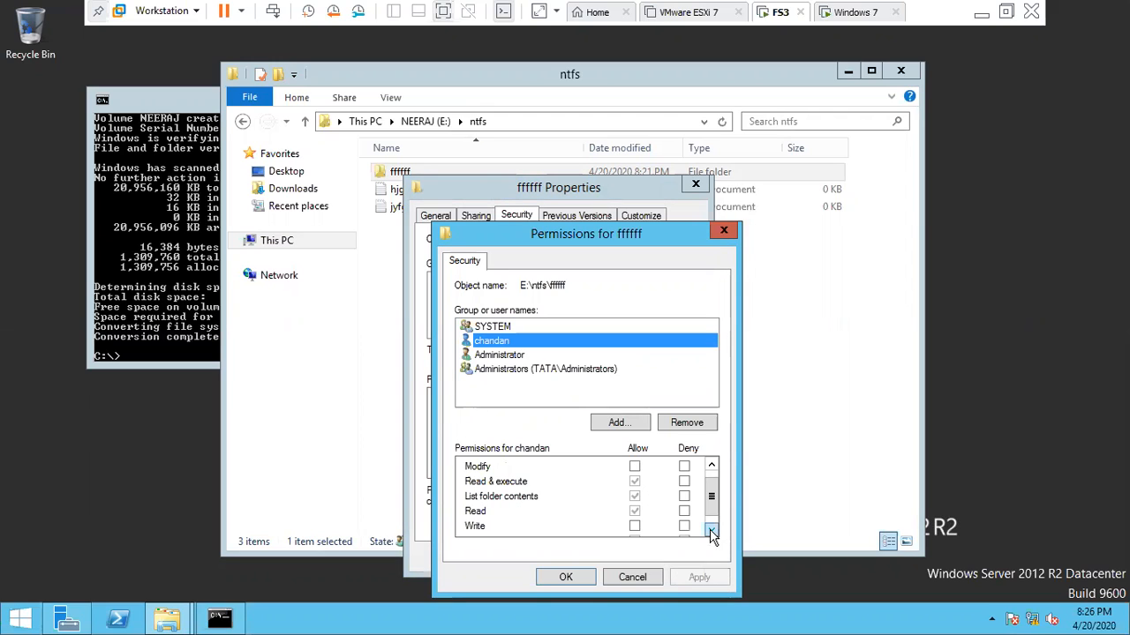
scroll(651, 498, down, 1)
click(636, 497)
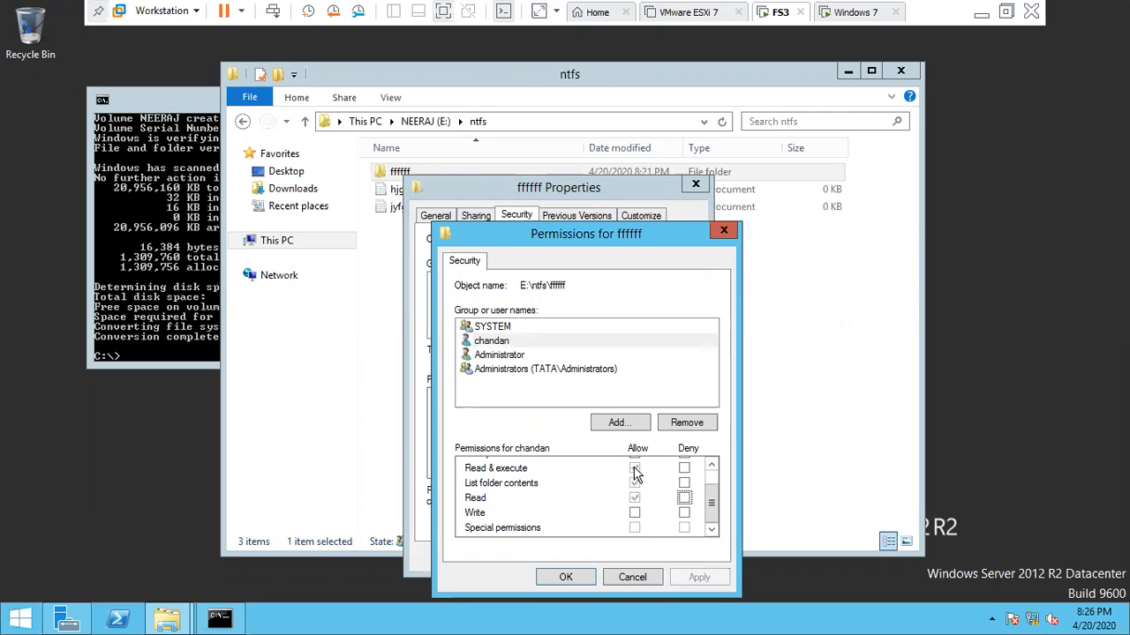
click(634, 476)
click(634, 497)
click(634, 514)
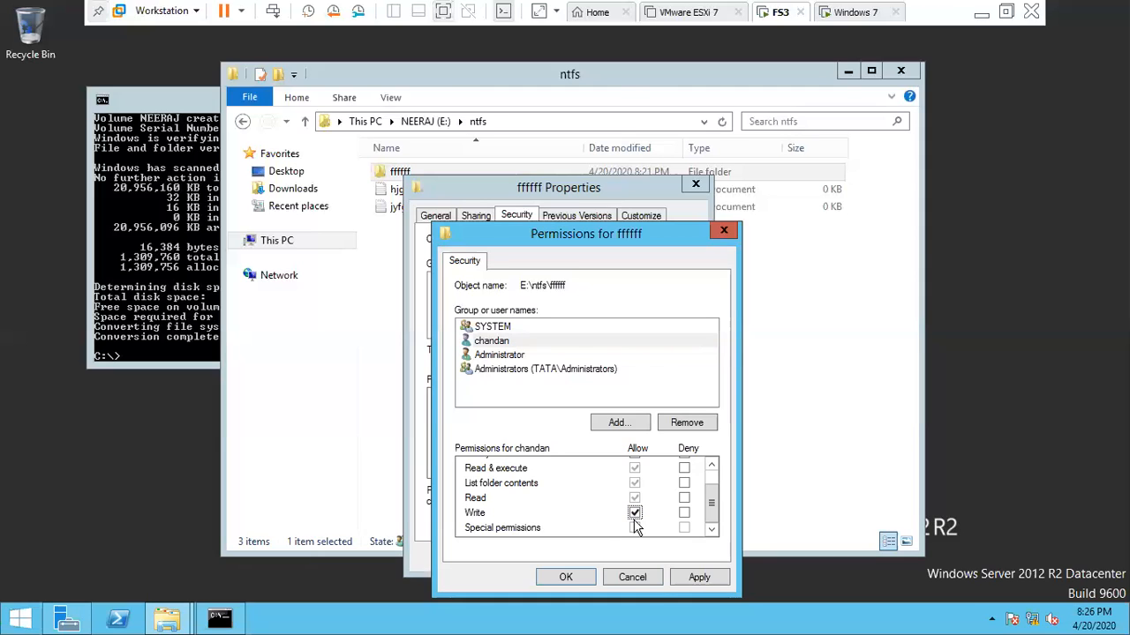
click(698, 579)
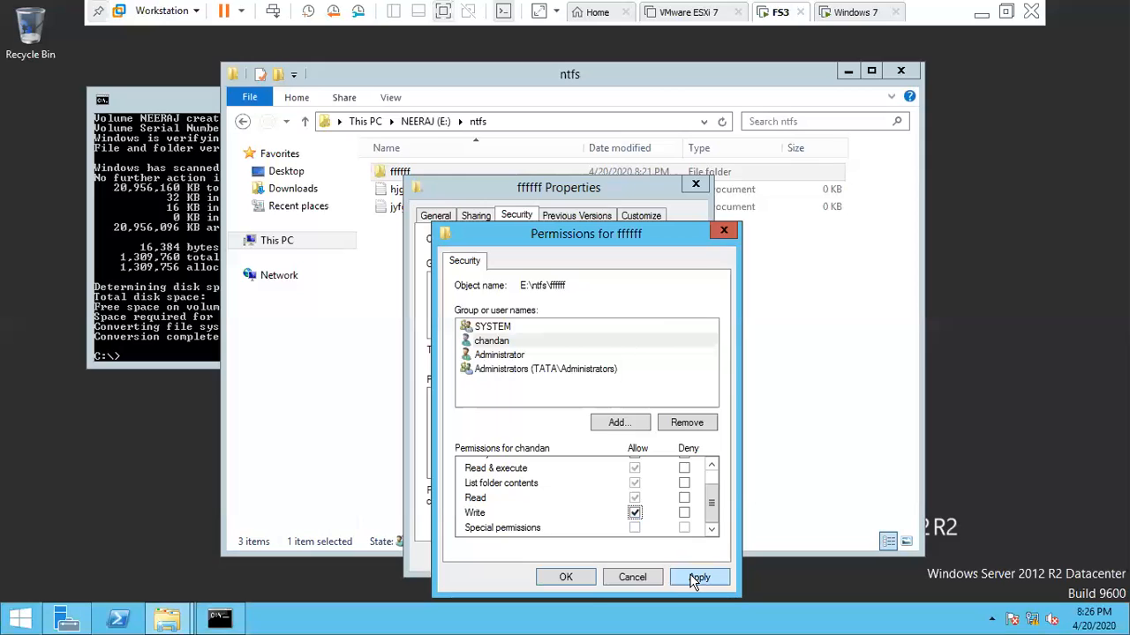
click(566, 577)
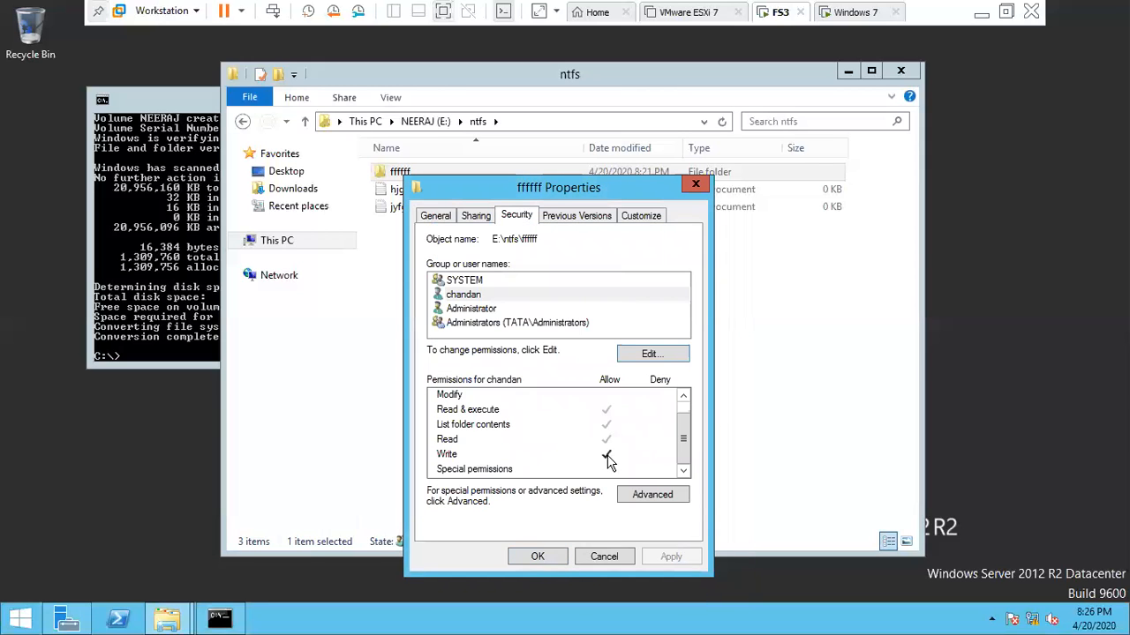
click(538, 557)
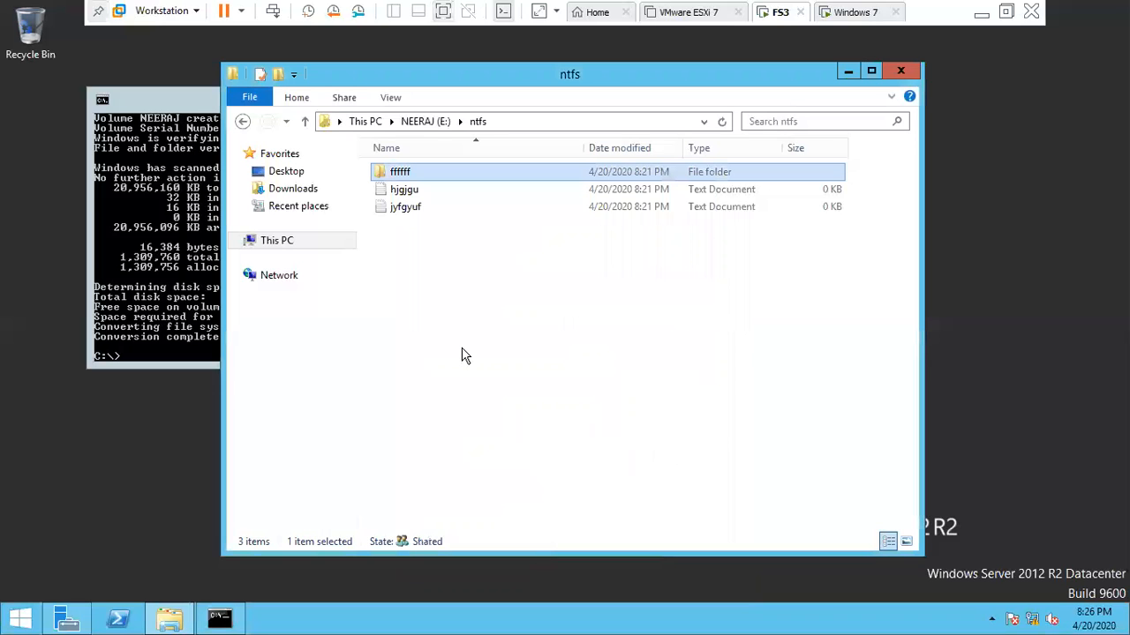
- Return to the Windows 7 VM and open the shared ffffff folder
click(551, 247)
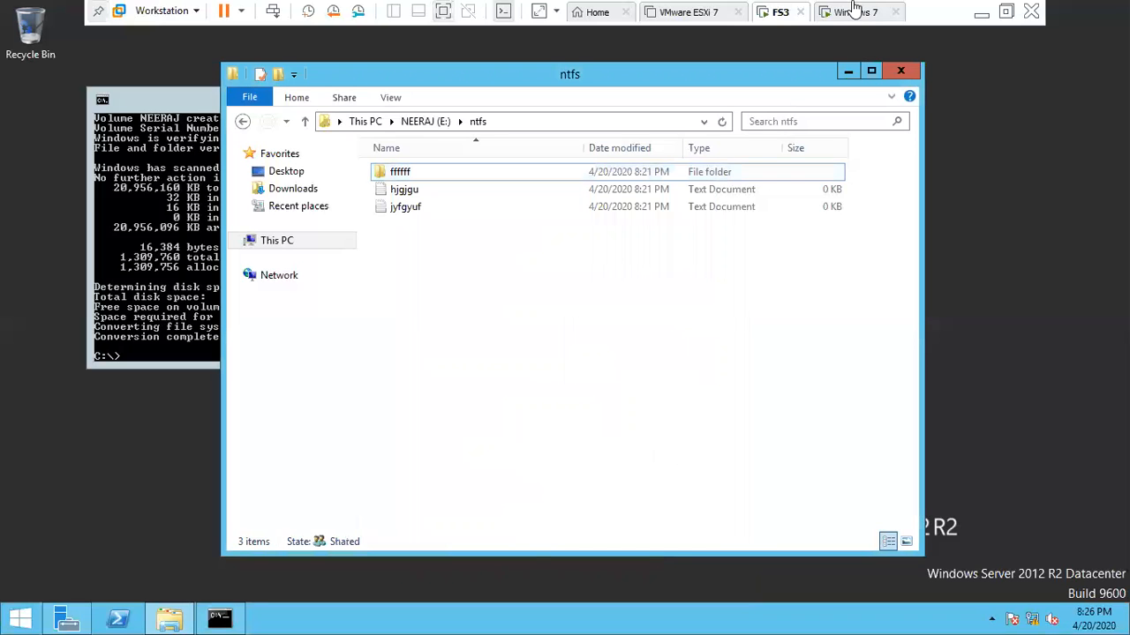
click(855, 11)
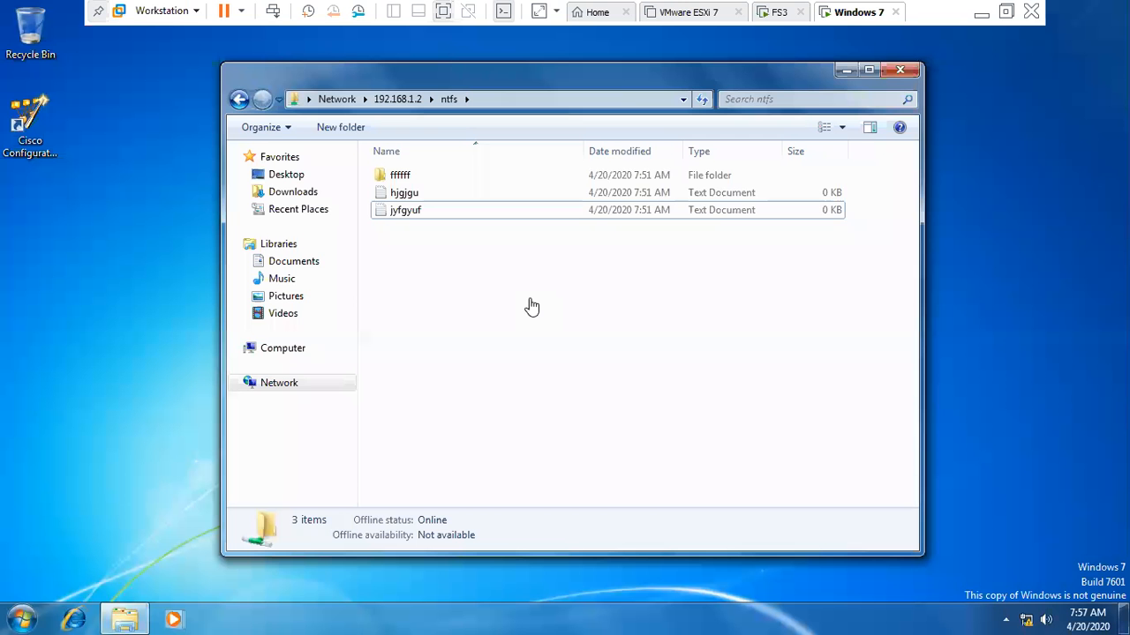
double_click(402, 175)
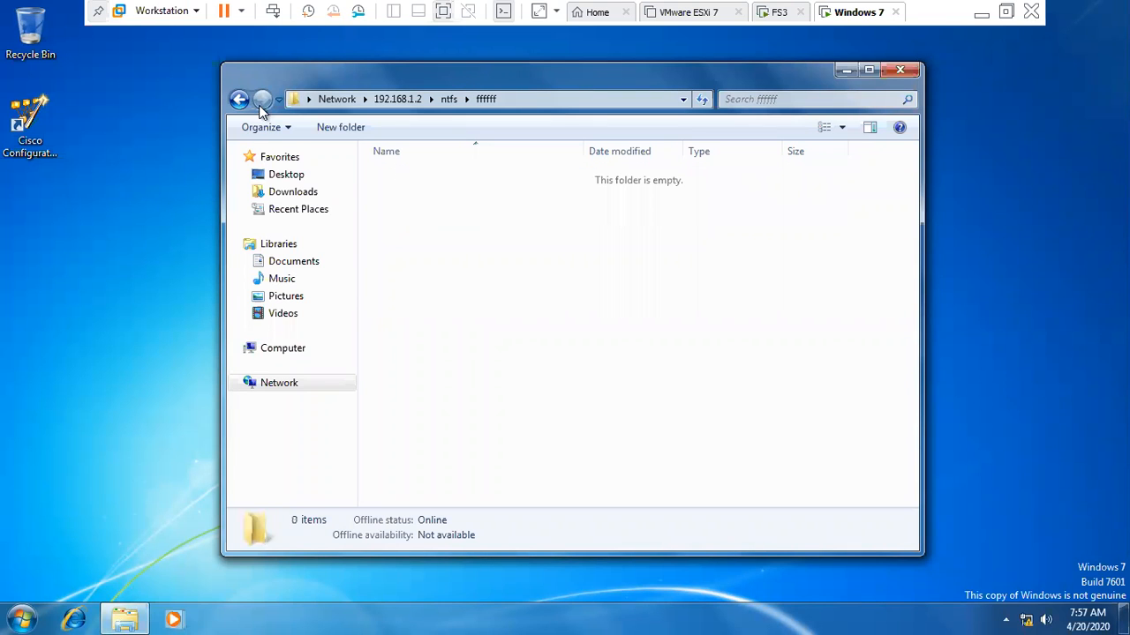
click(239, 100)
double_click(401, 176)
- Create a New Text Document in ffffff; renaming it to 'dsjkbkdsjbfj' is denied
right_click(453, 257)
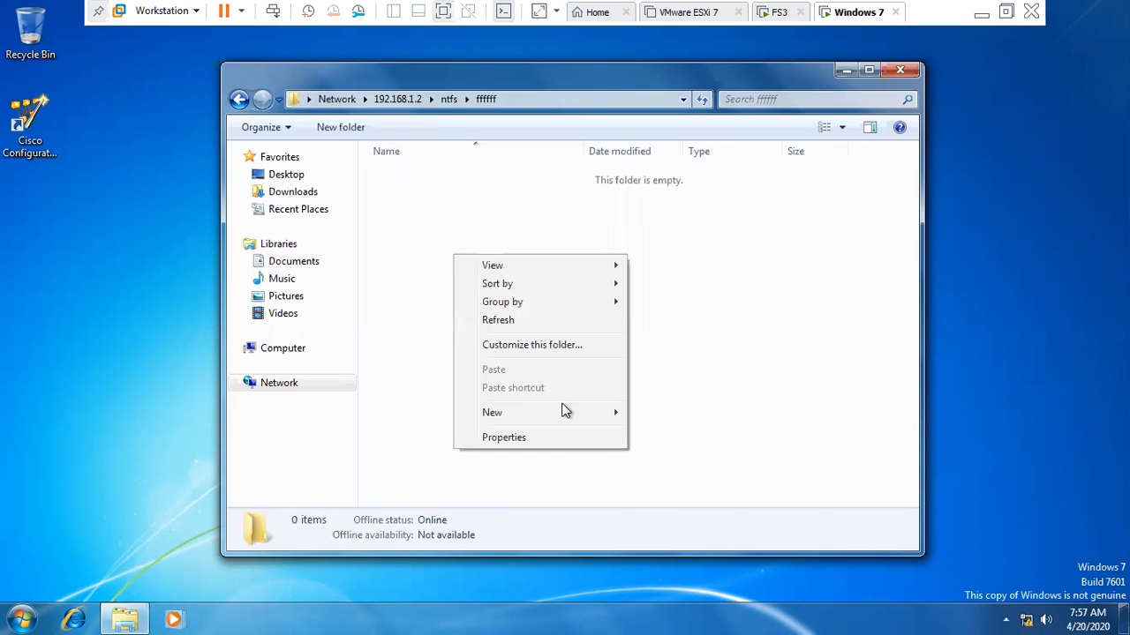
mouse_move(561, 410)
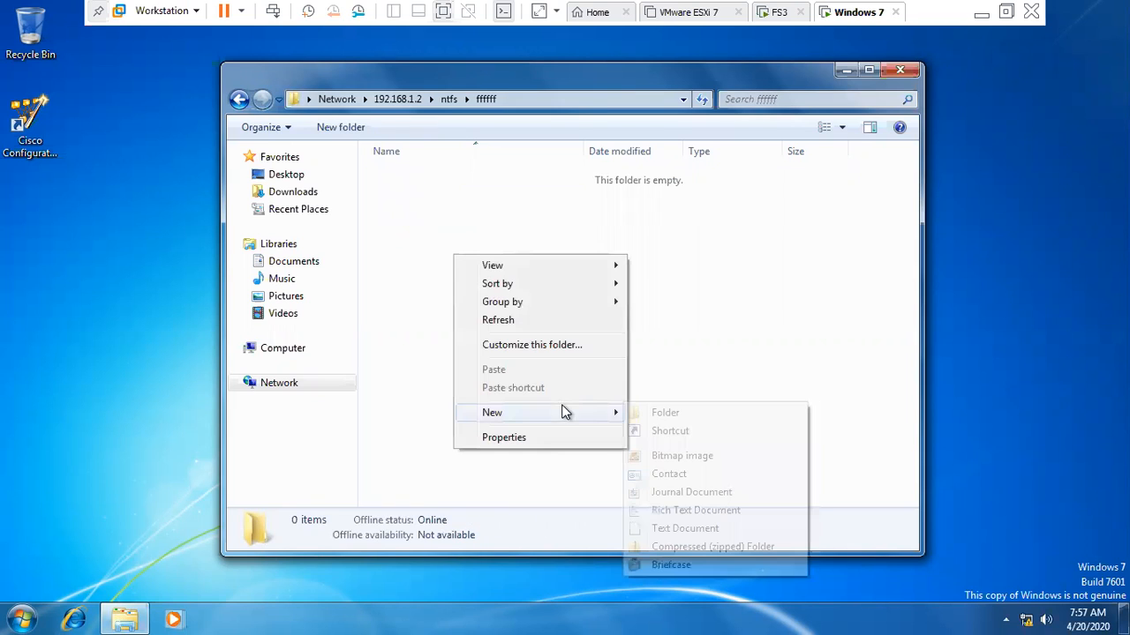
click(668, 529)
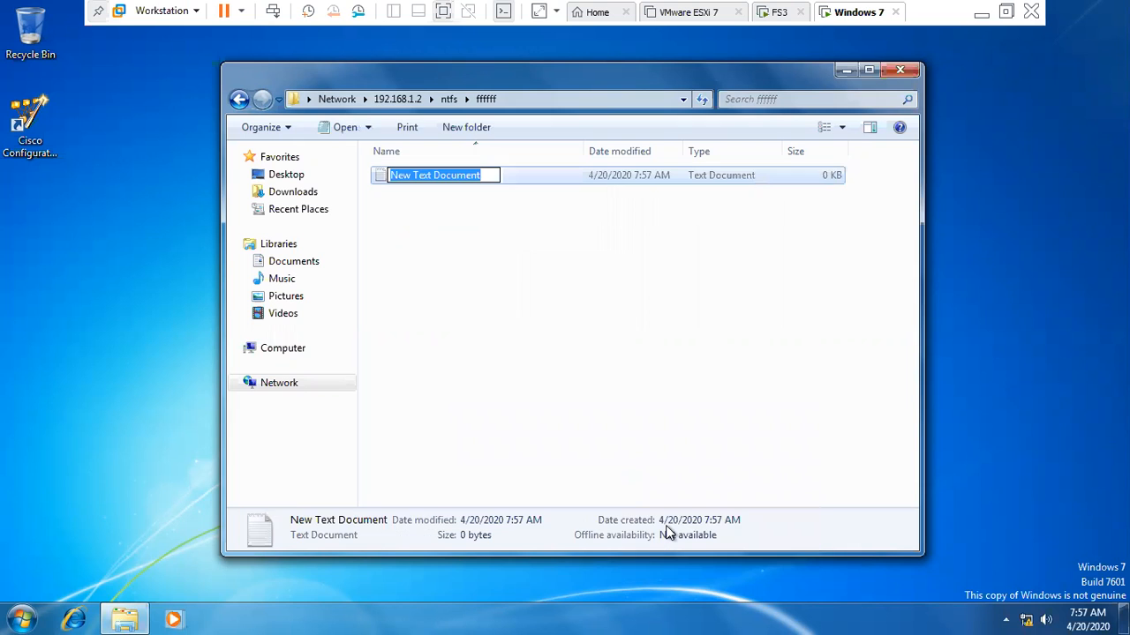
text(dsjkbkdsjbfj)
key(Return)
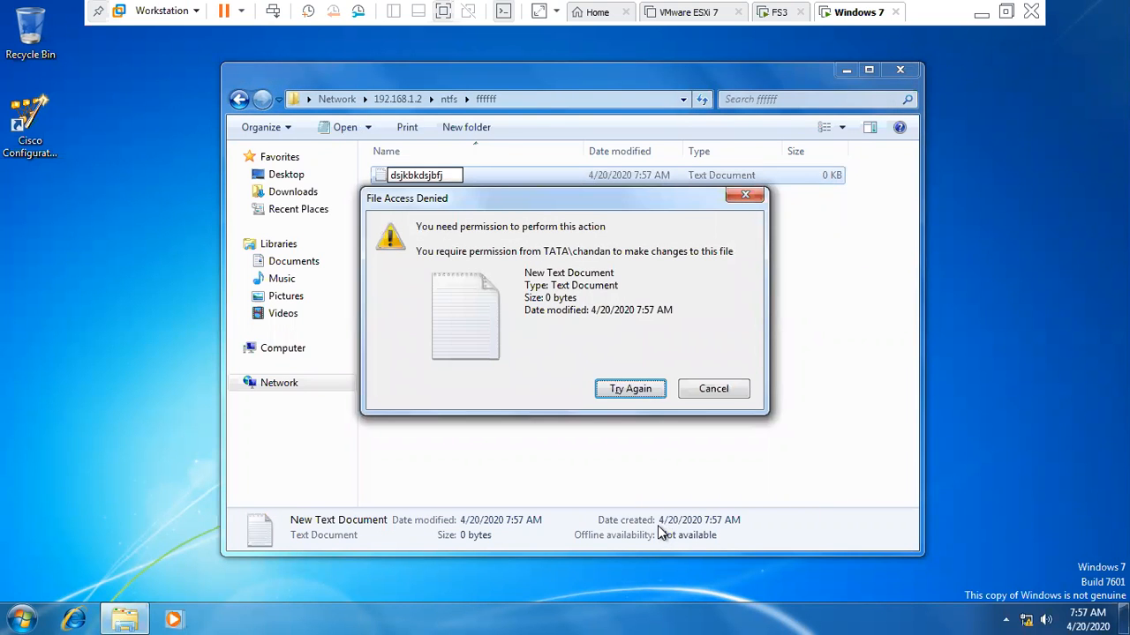
key(Escape)
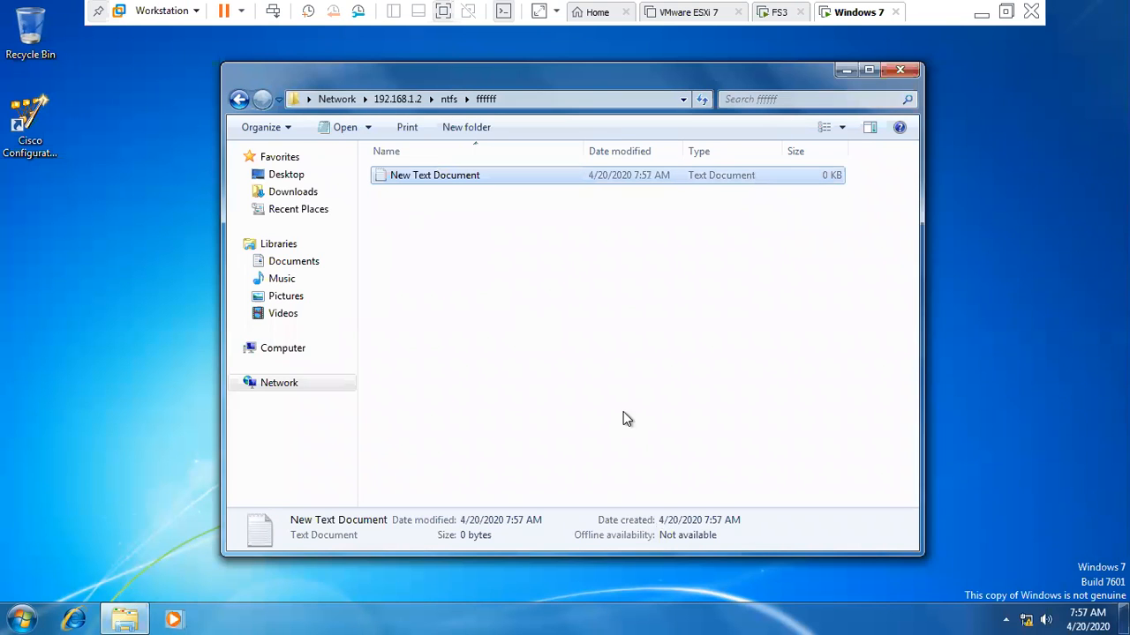
click(418, 180)
click(433, 220)
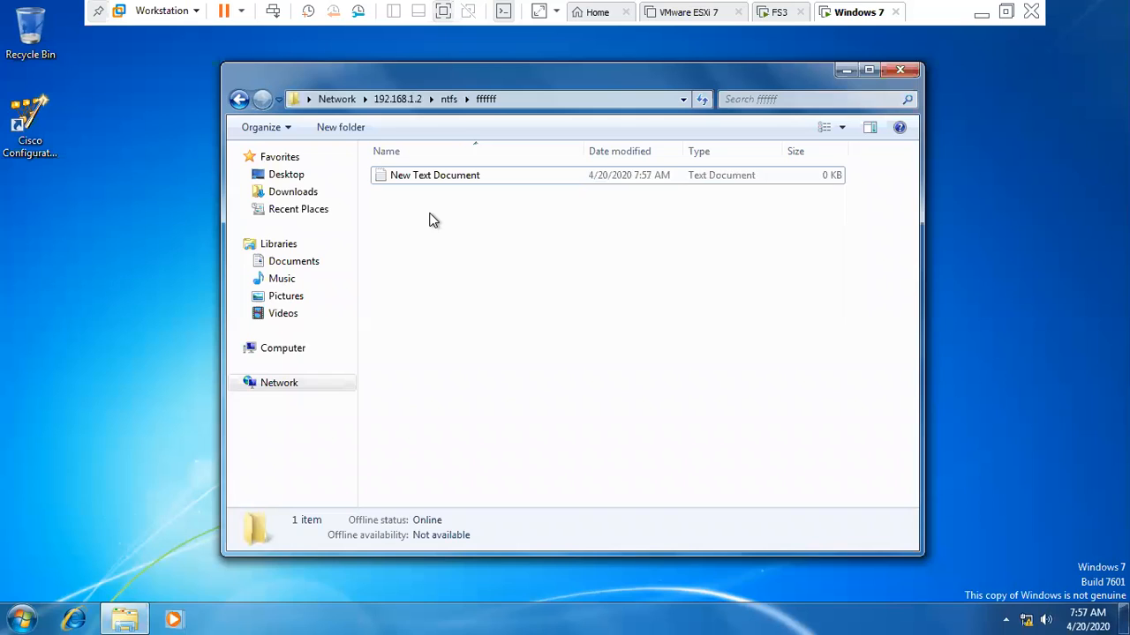
- Create a New Compressed (zipped) Folder in ffffff; renaming it is denied
right_click(472, 327)
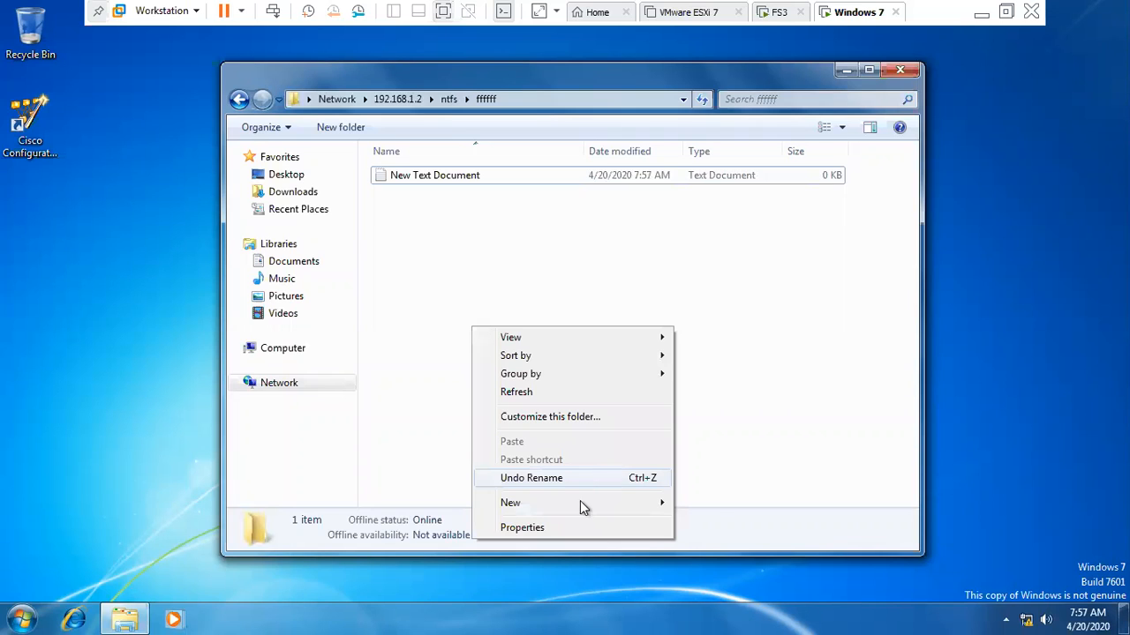
mouse_move(579, 506)
click(722, 485)
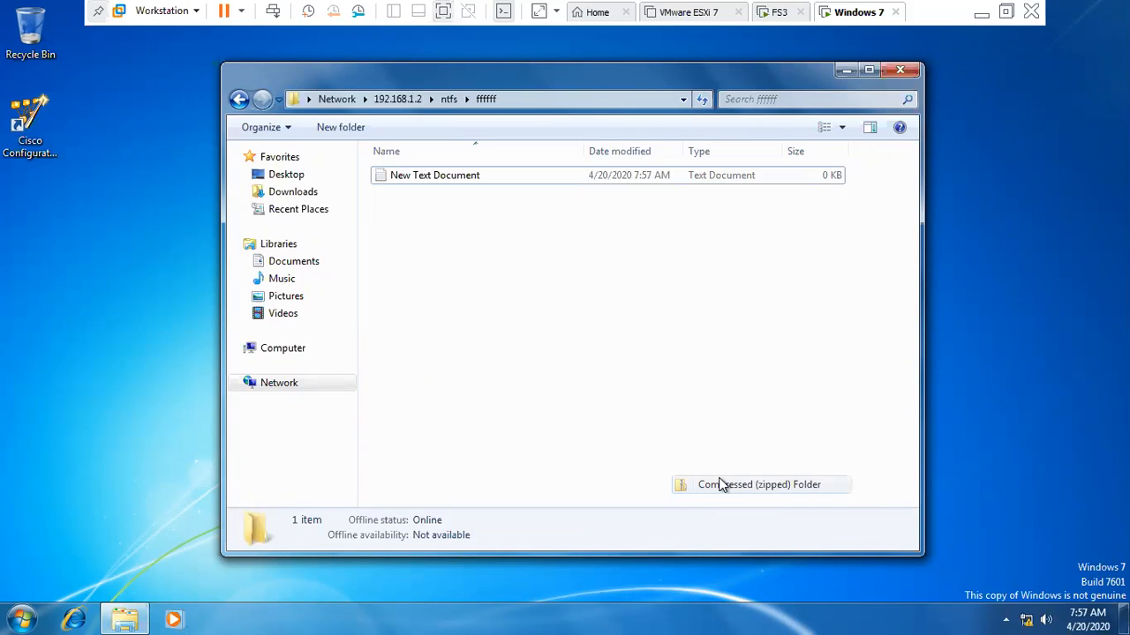
text(hh)
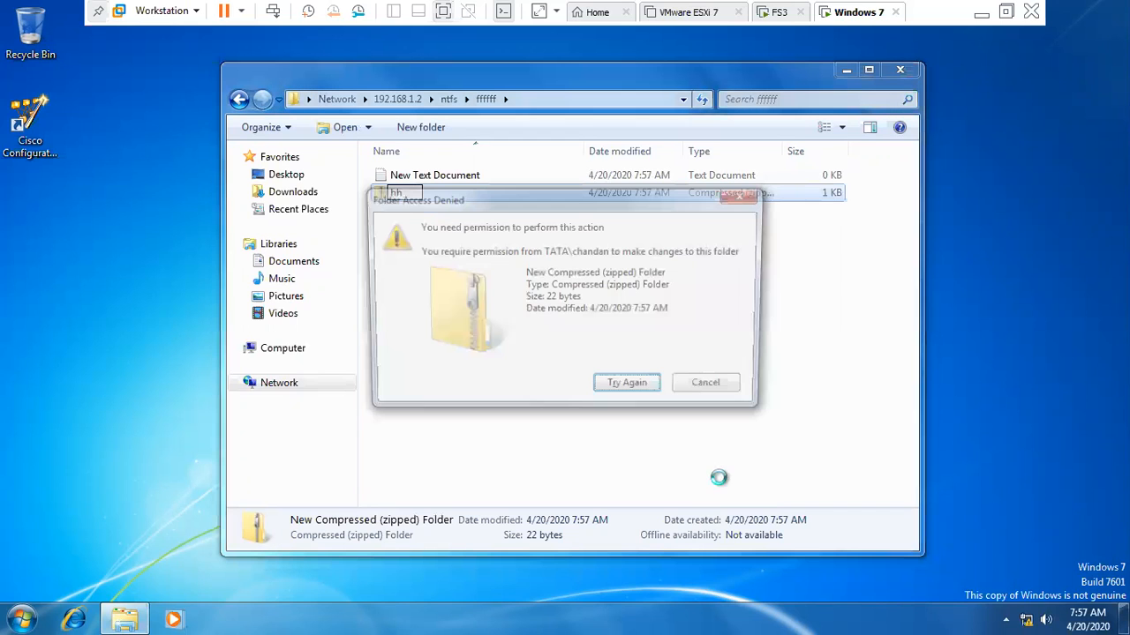
click(712, 390)
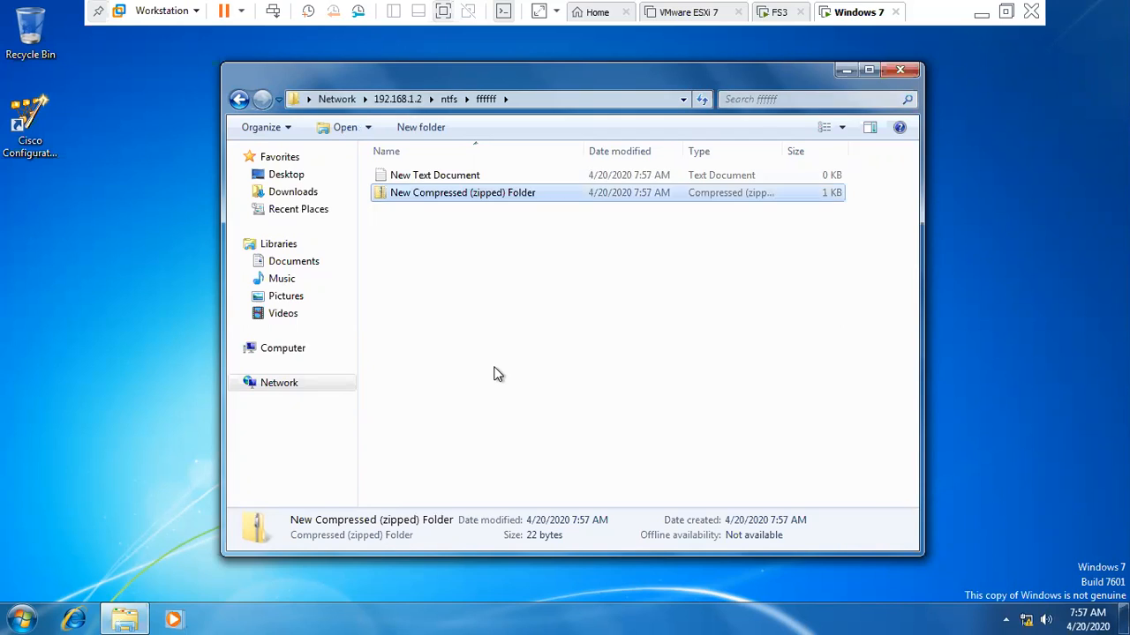
click(496, 374)
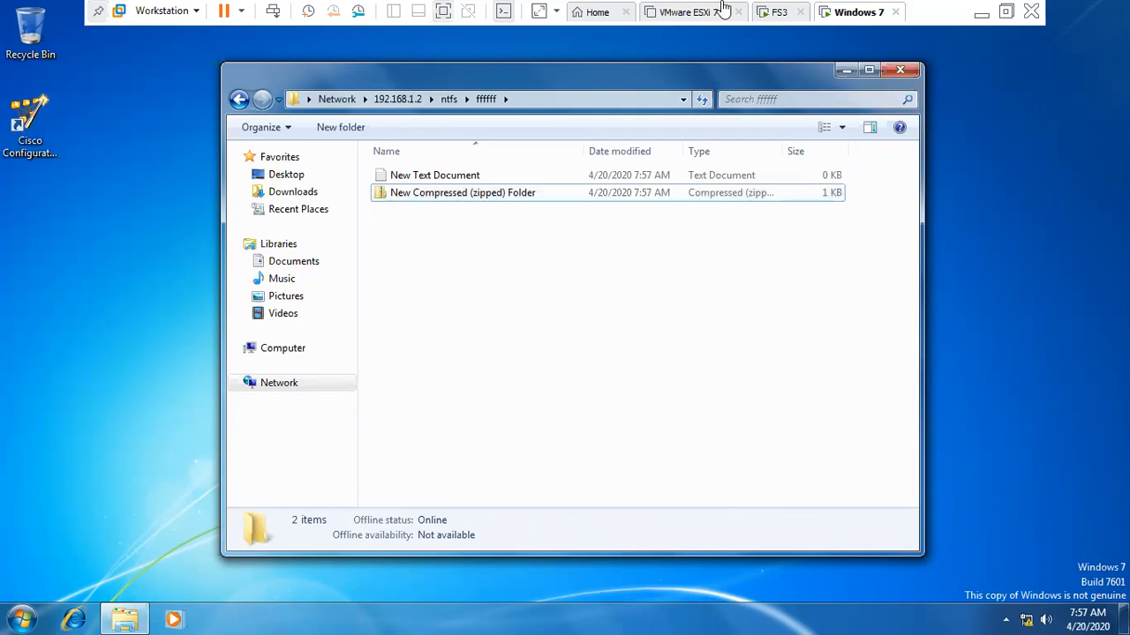
- Close Disk Management on the host and restore the Windows 7 VM to full screen
click(985, 11)
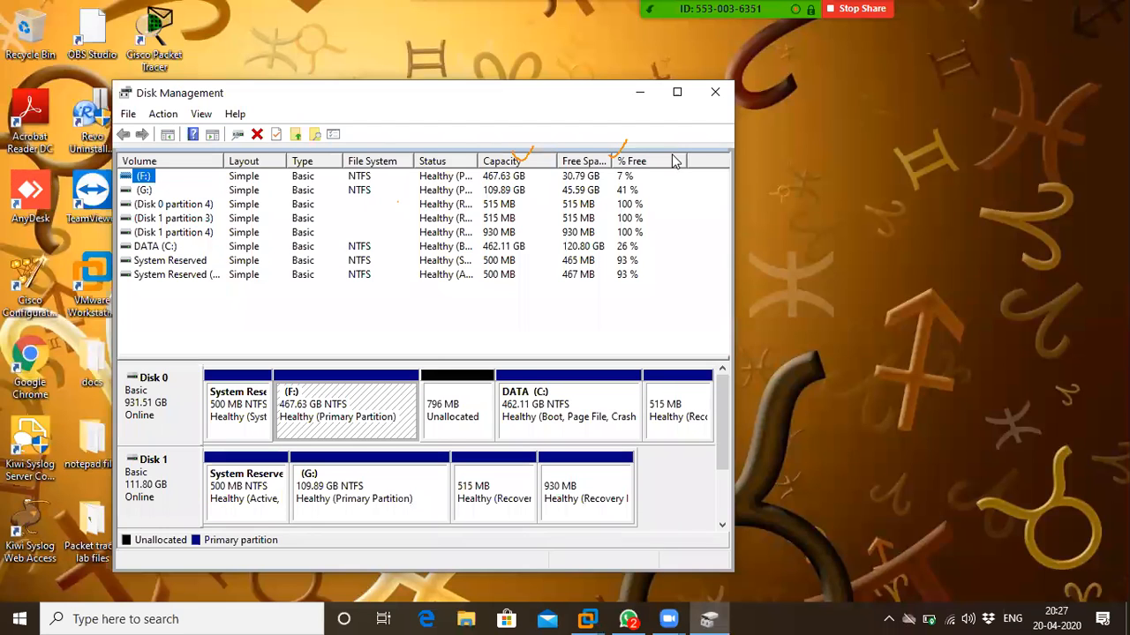
click(716, 93)
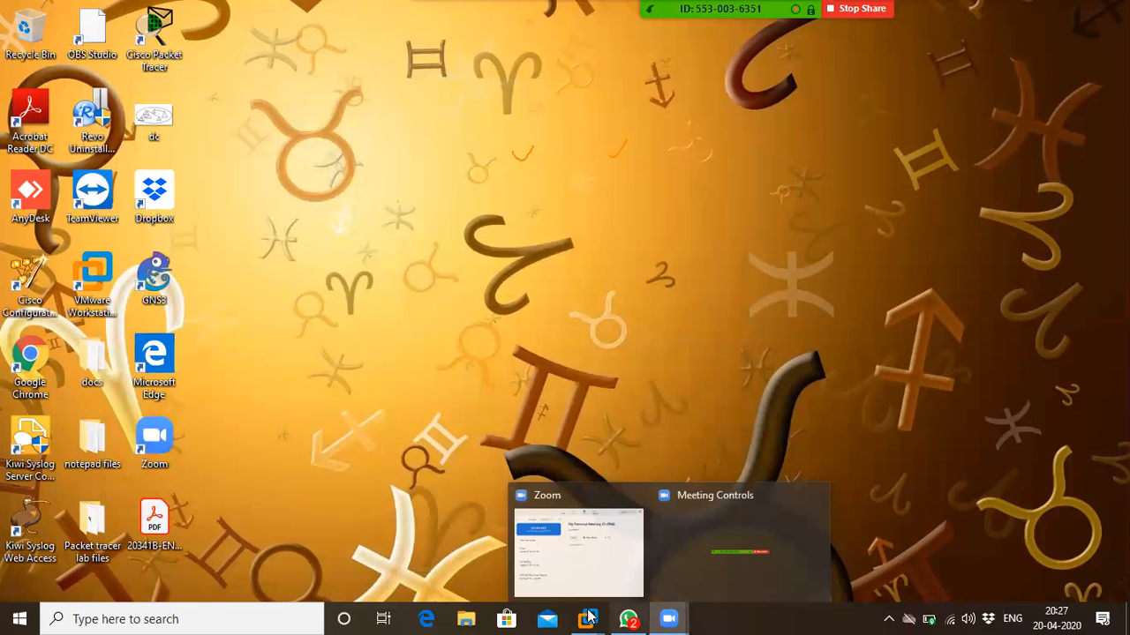
mouse_move(589, 618)
click(839, 500)
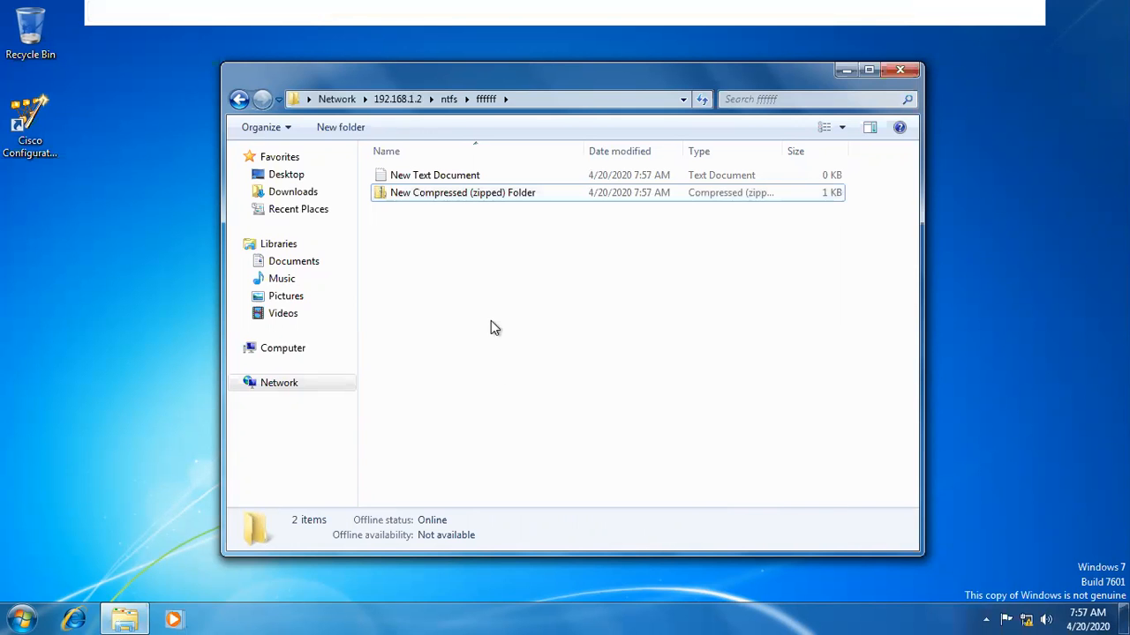
- Create a New folder inside ffffff and open it
right_click(459, 270)
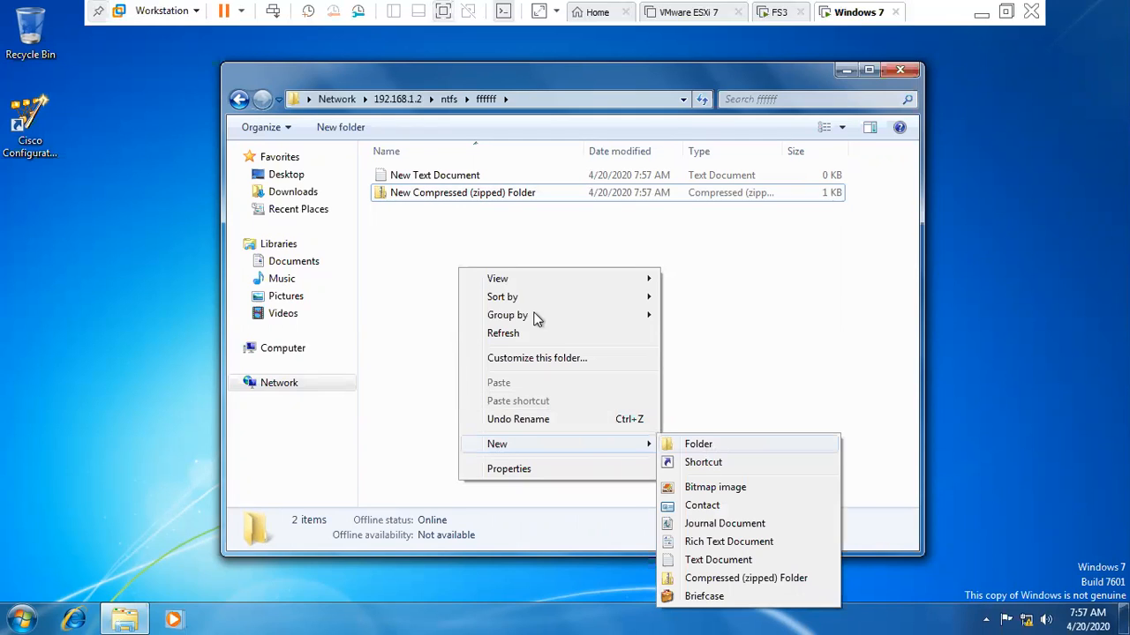
key(Return)
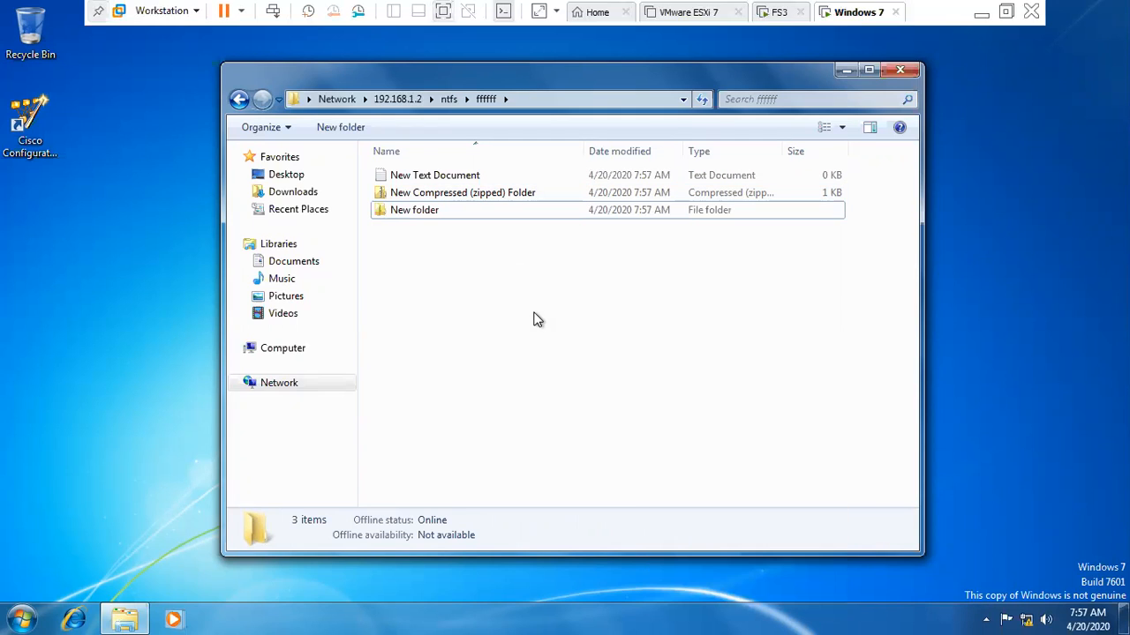
click(401, 212)
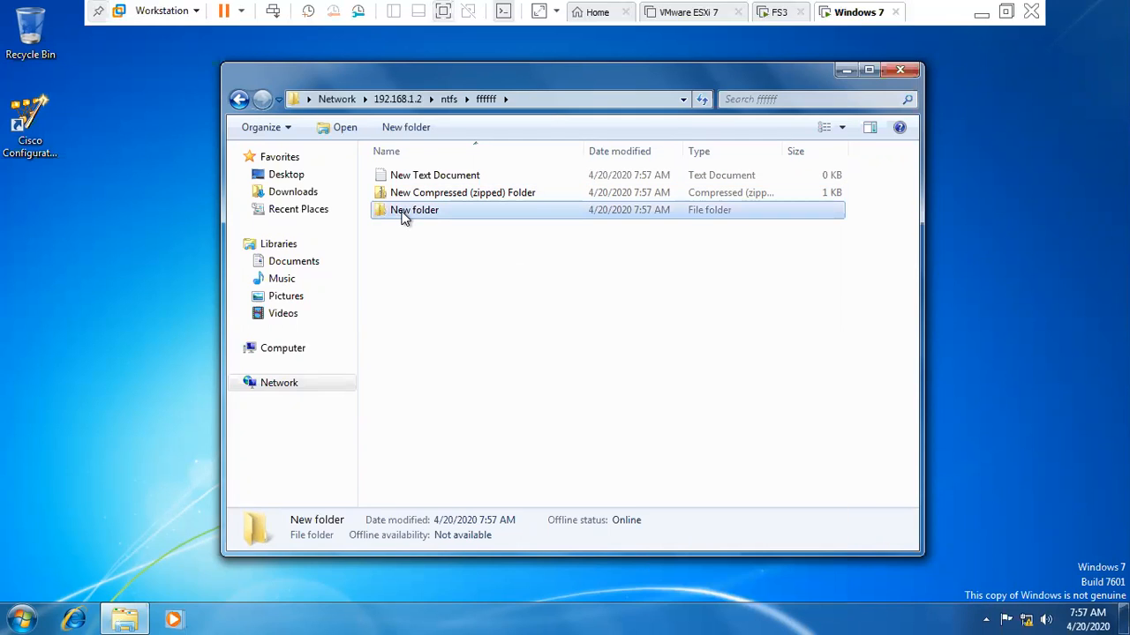
double_click(446, 209)
- Add a New Journal Document there; renaming it to 'djud' is denied
right_click(444, 208)
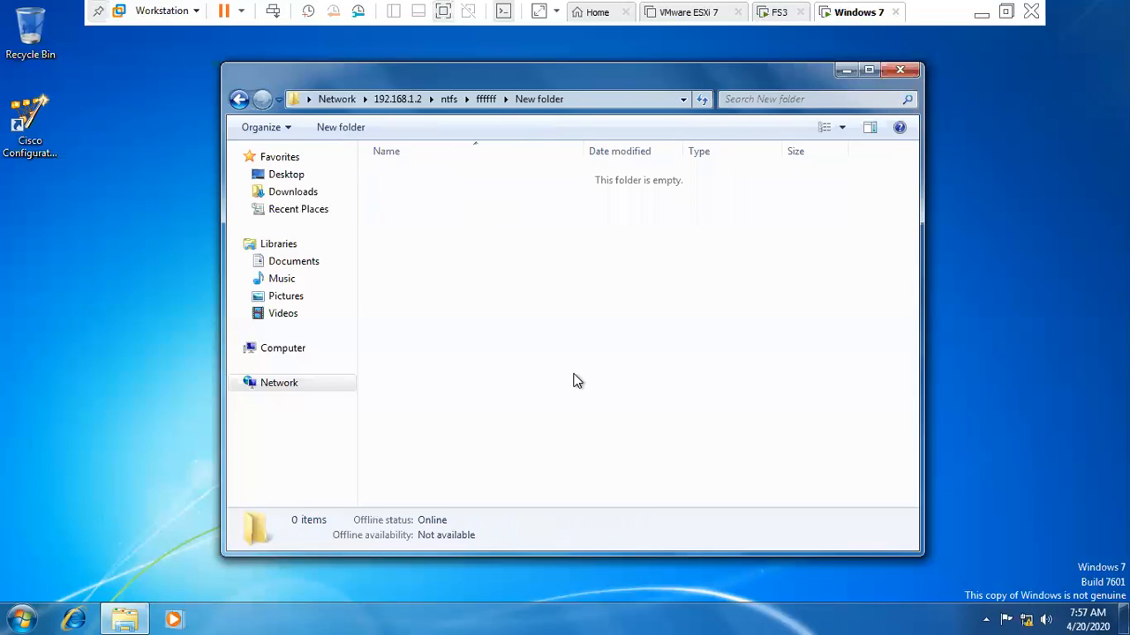
mouse_move(609, 383)
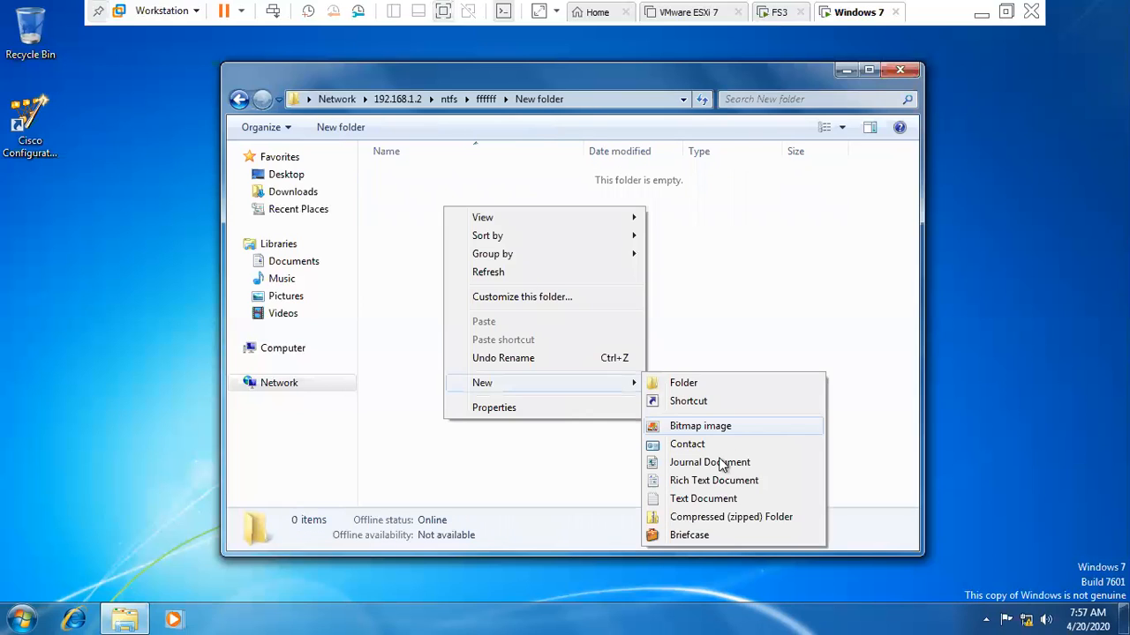
click(722, 466)
text(djud)
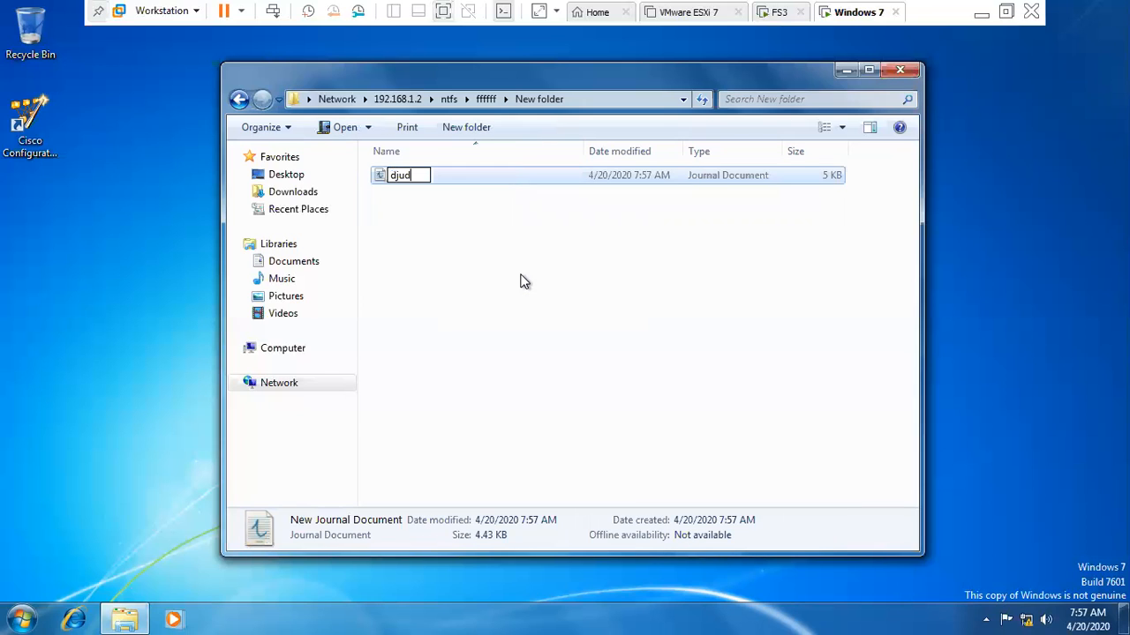
key(Return)
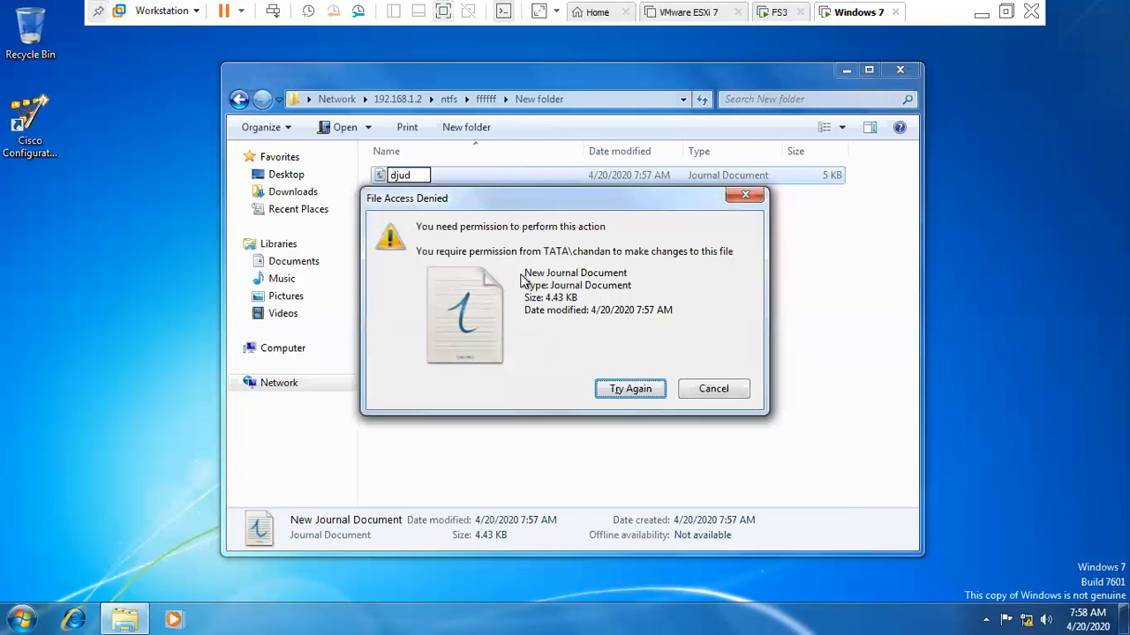
key(Escape)
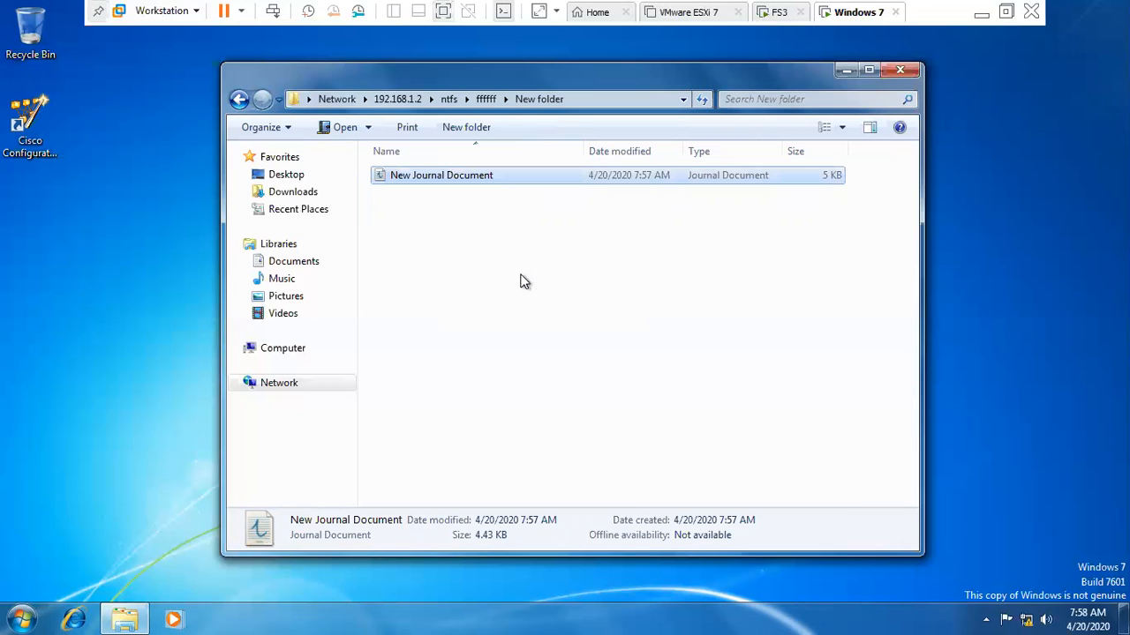
- Go back to ffffff and switch to the FS3 file server
click(238, 99)
click(551, 309)
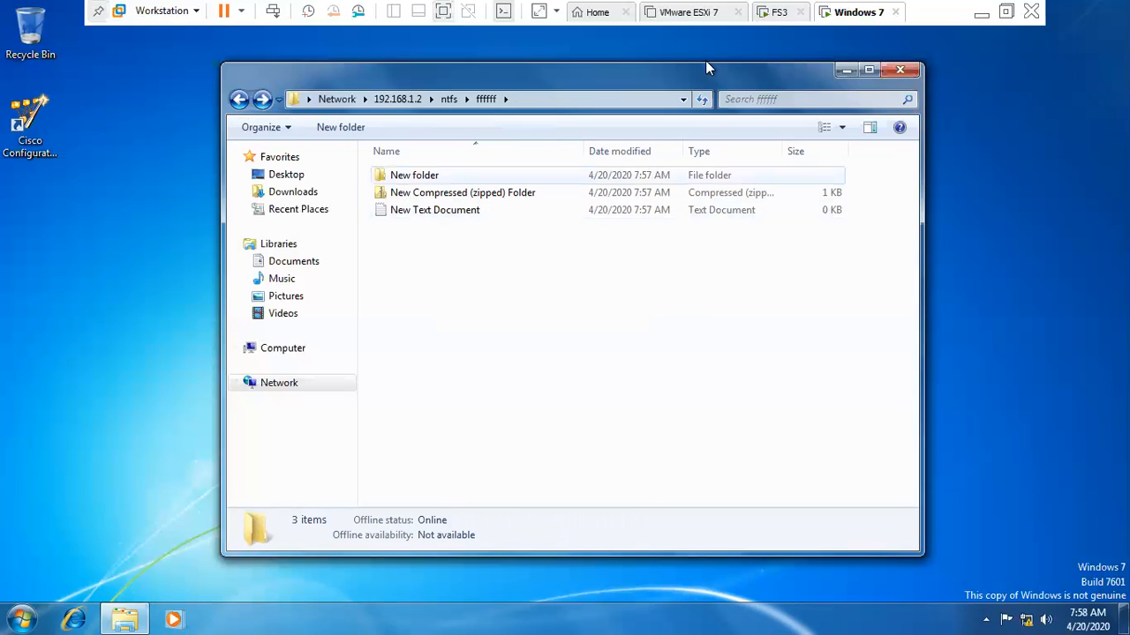
click(773, 12)
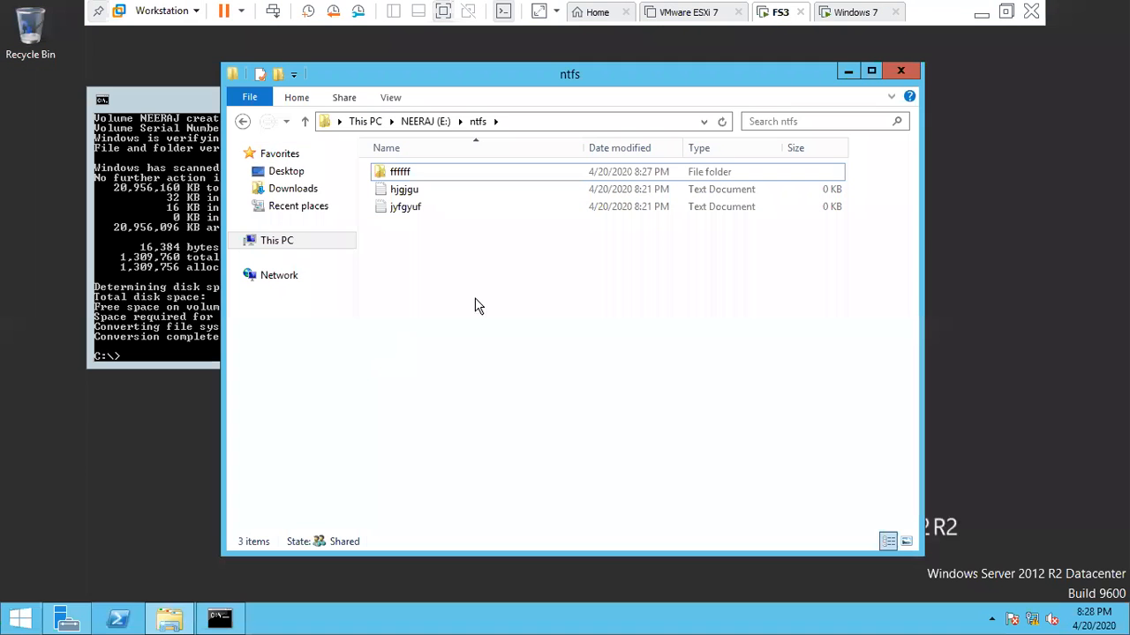
- Allow Modify for the new user on the ffffff folder, apply, and close both dialogs
click(402, 176)
right_click(401, 175)
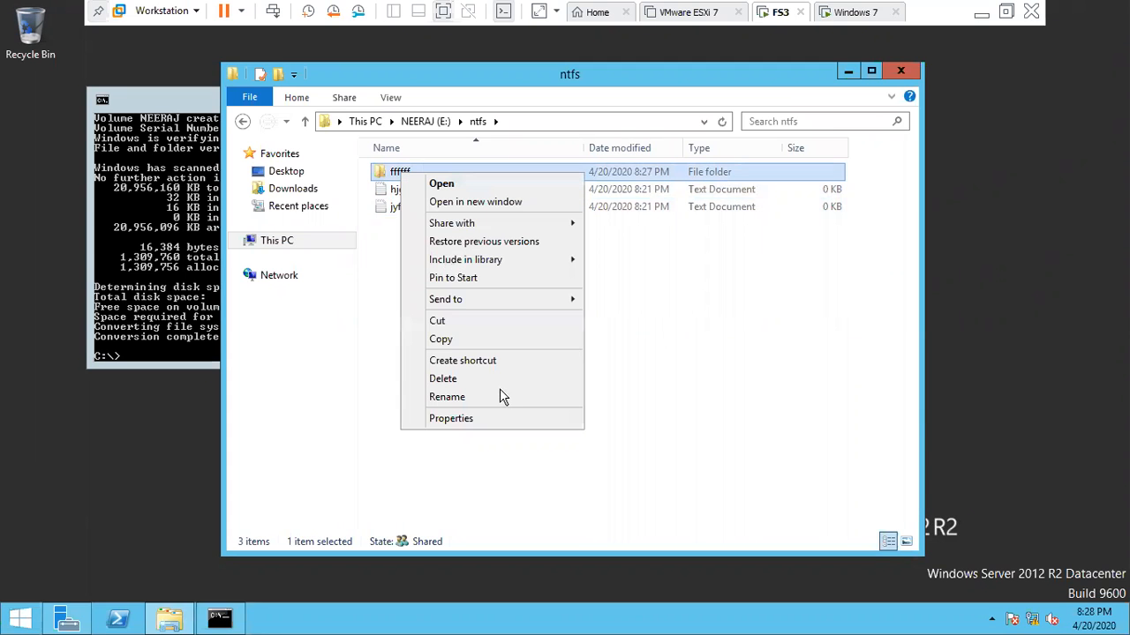
click(451, 418)
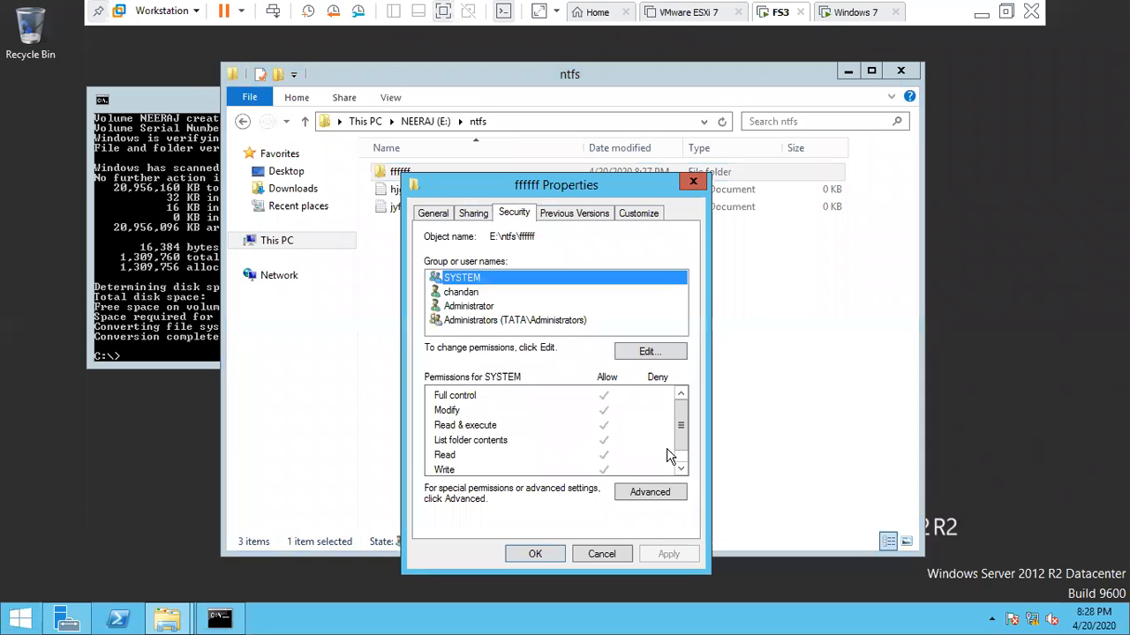
click(681, 468)
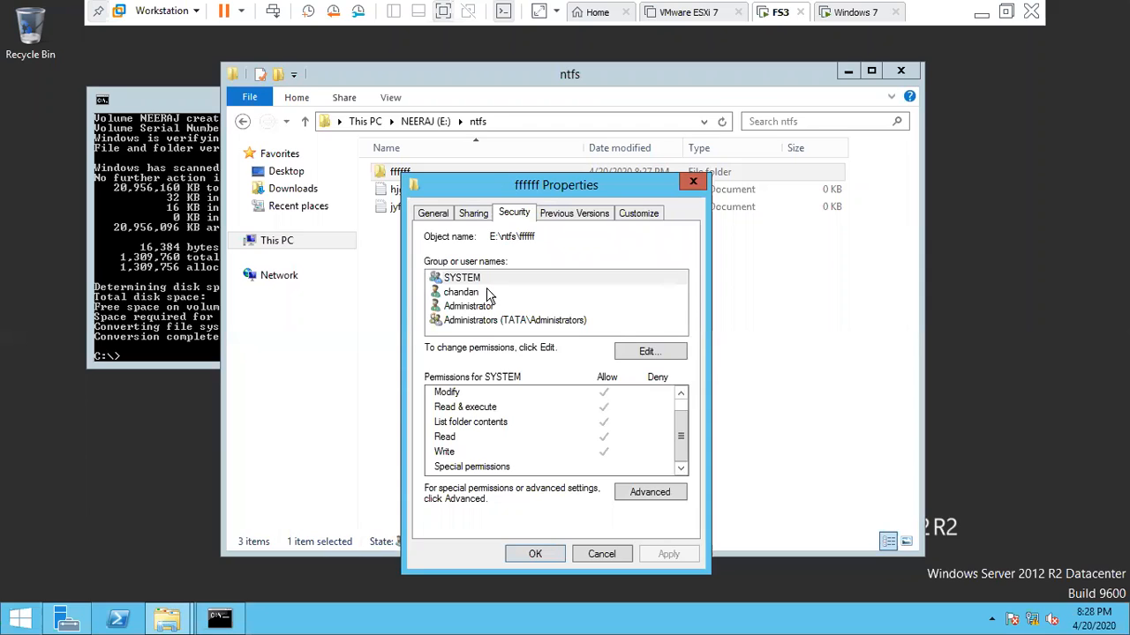
click(662, 353)
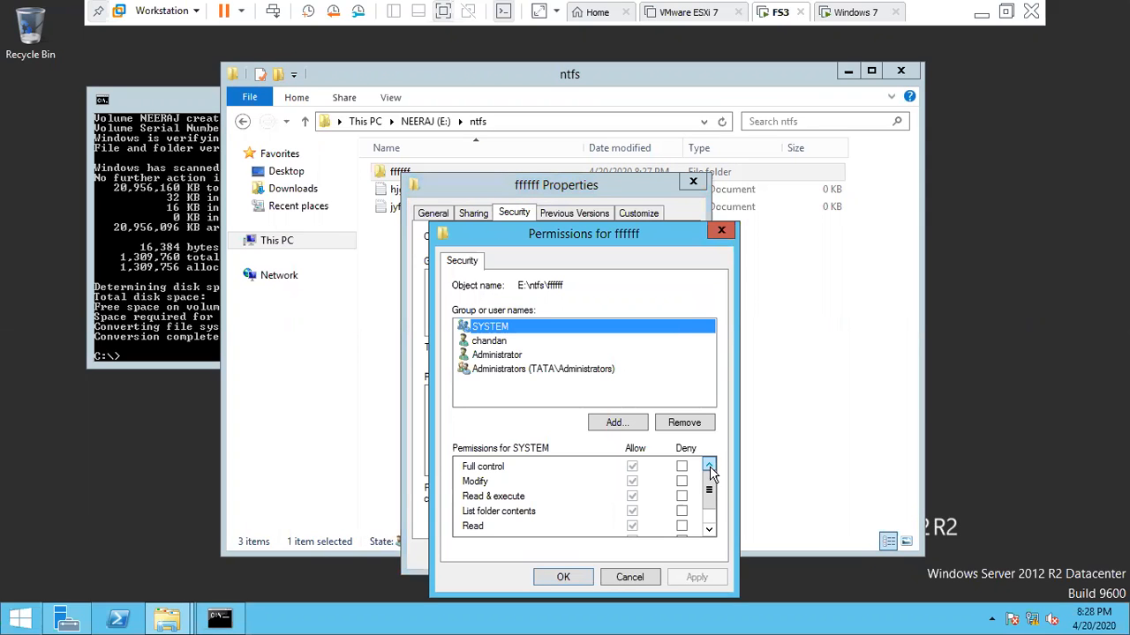
click(521, 343)
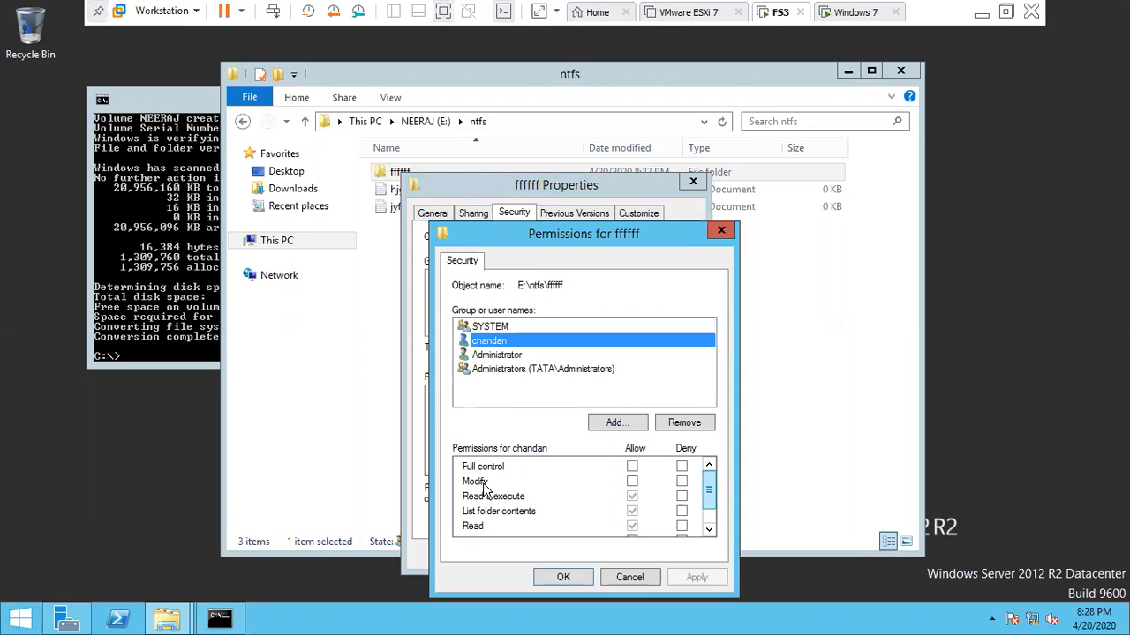
click(632, 483)
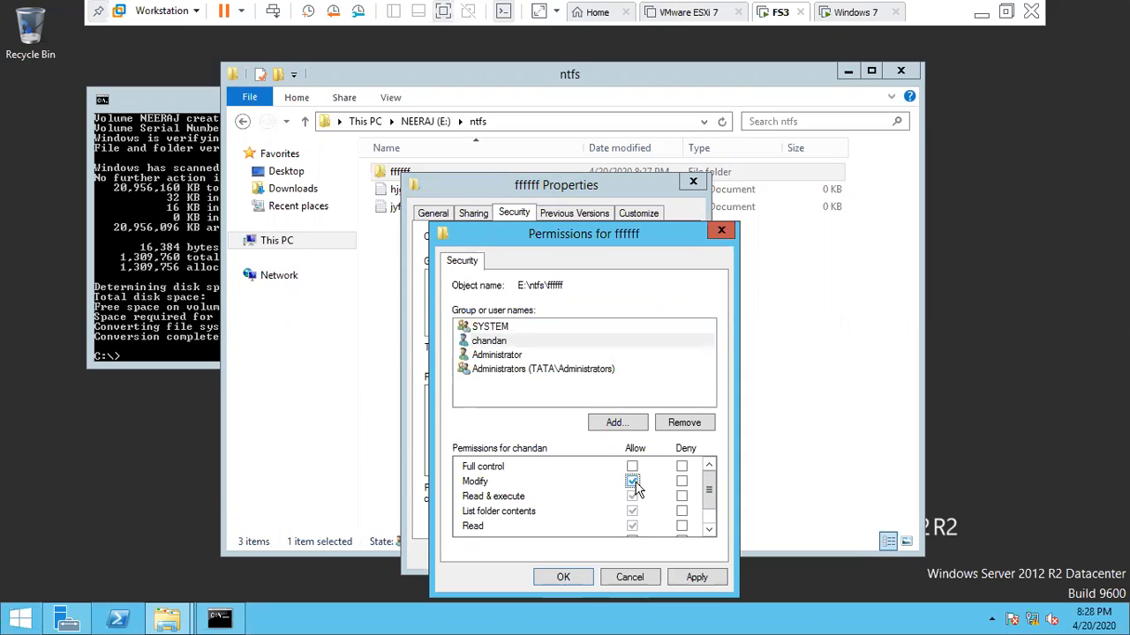
click(695, 578)
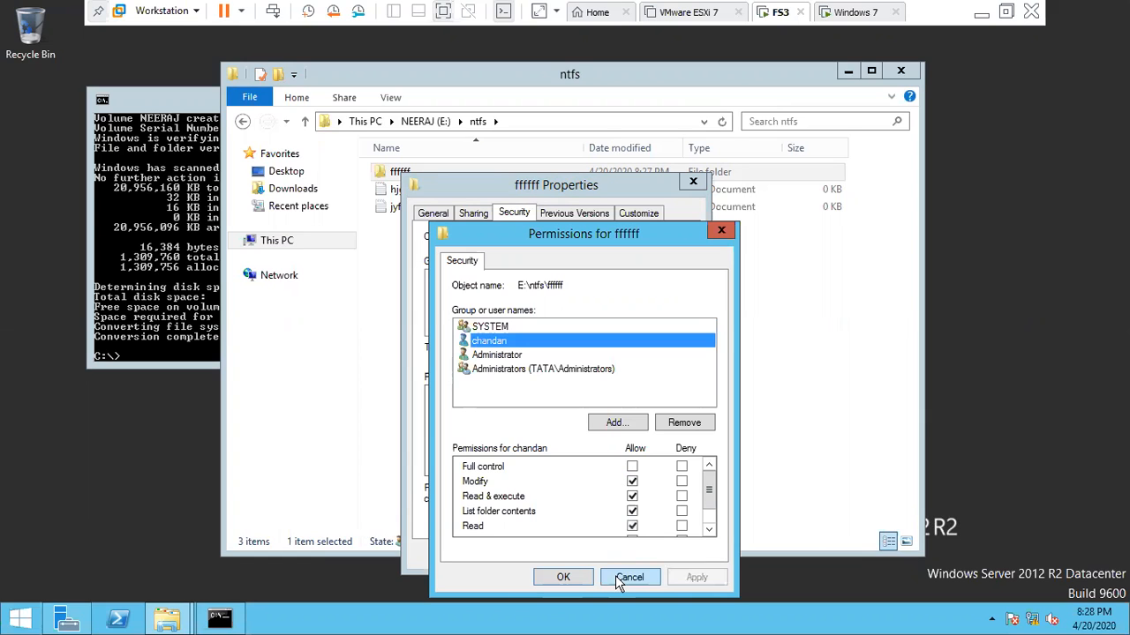
click(562, 579)
click(523, 554)
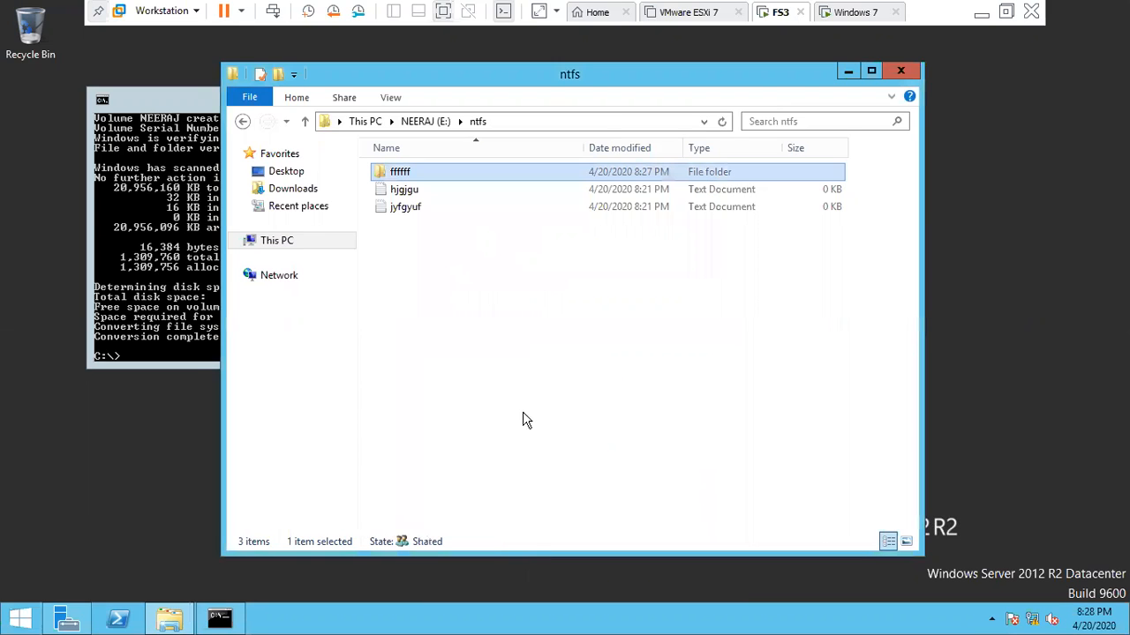
click(856, 18)
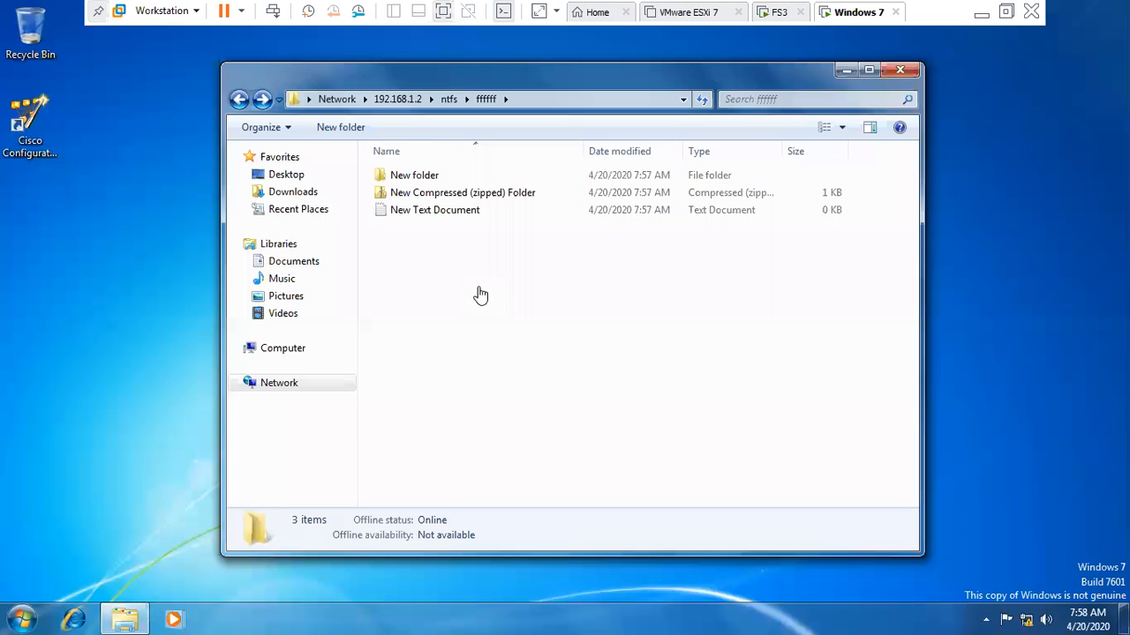
- Refresh the share listing and open the ffffff folder
right_click(544, 372)
click(540, 353)
click(247, 103)
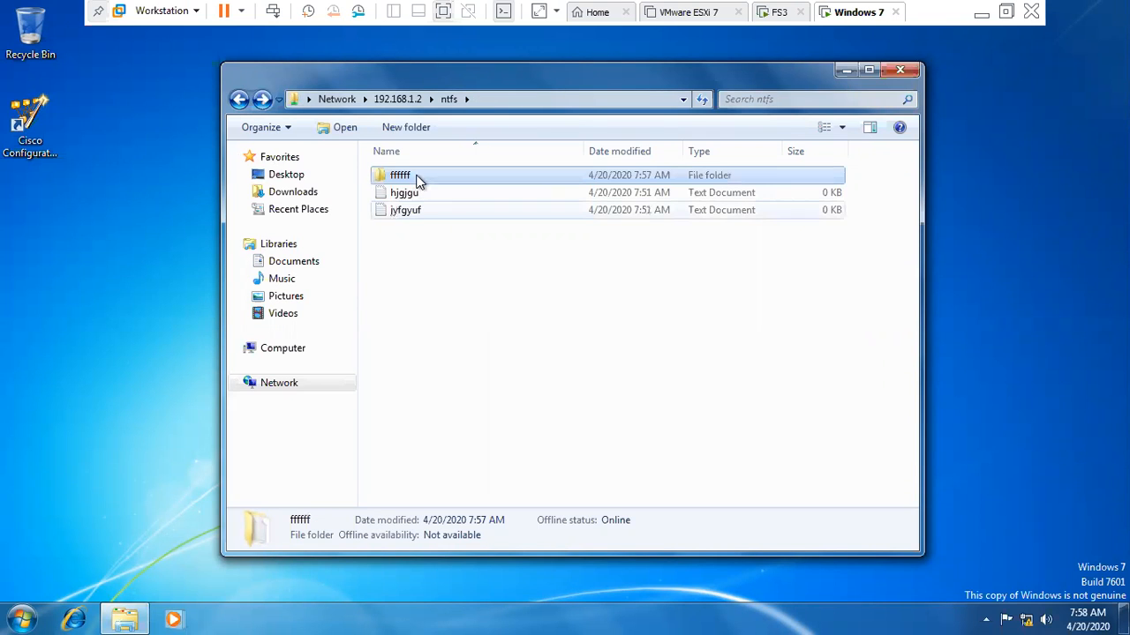
key(Return)
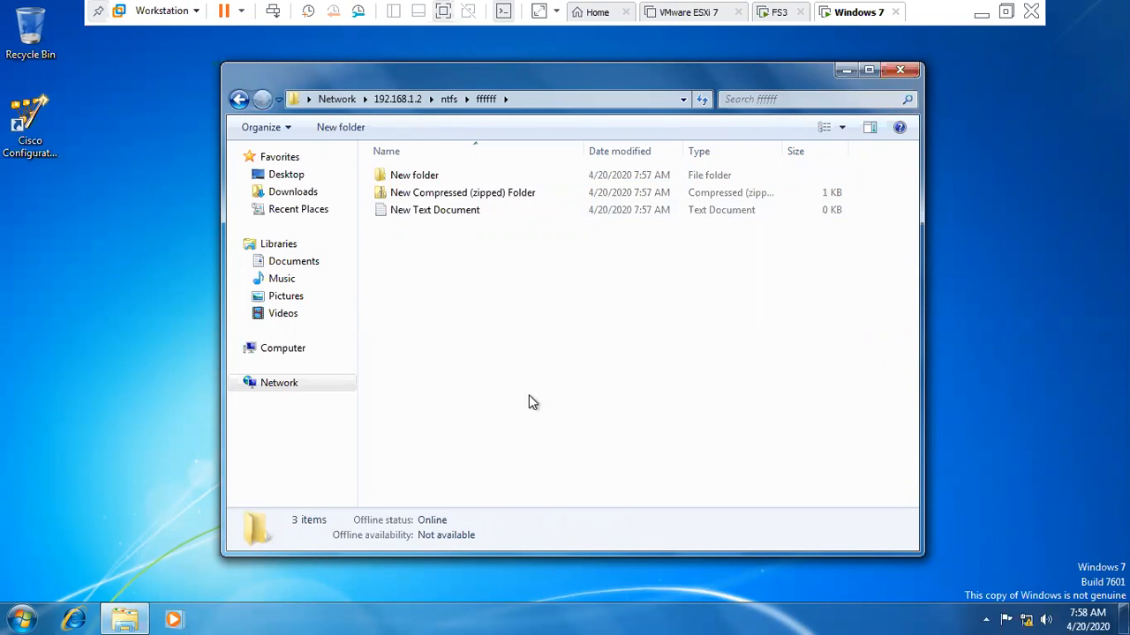
- Create a new text document named hdhdhdhdhd
right_click(440, 291)
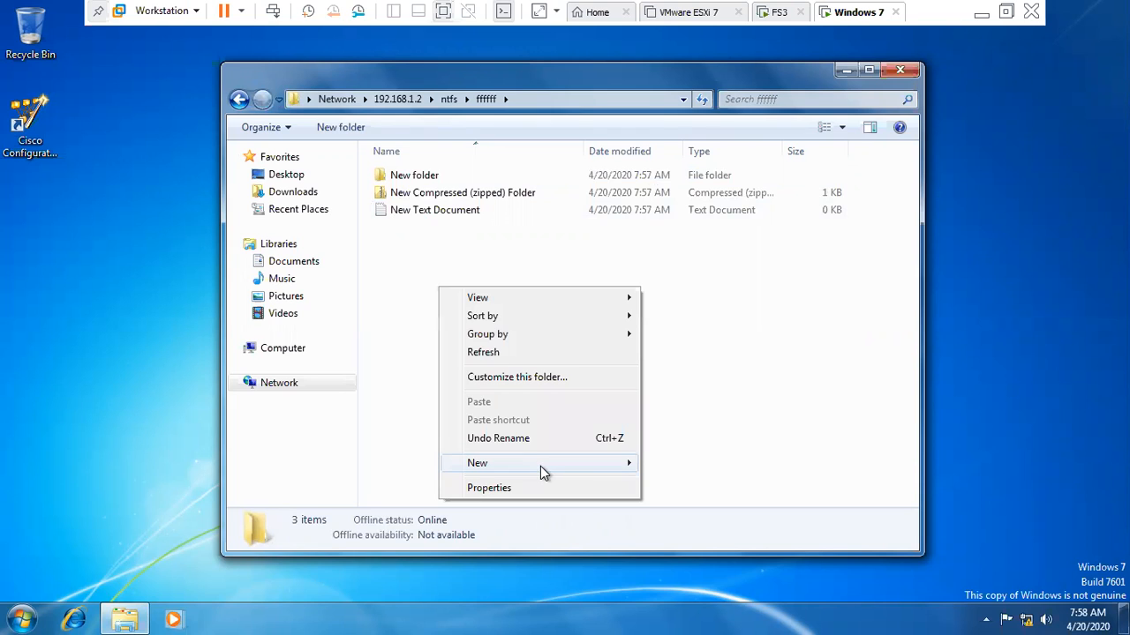
mouse_move(540, 466)
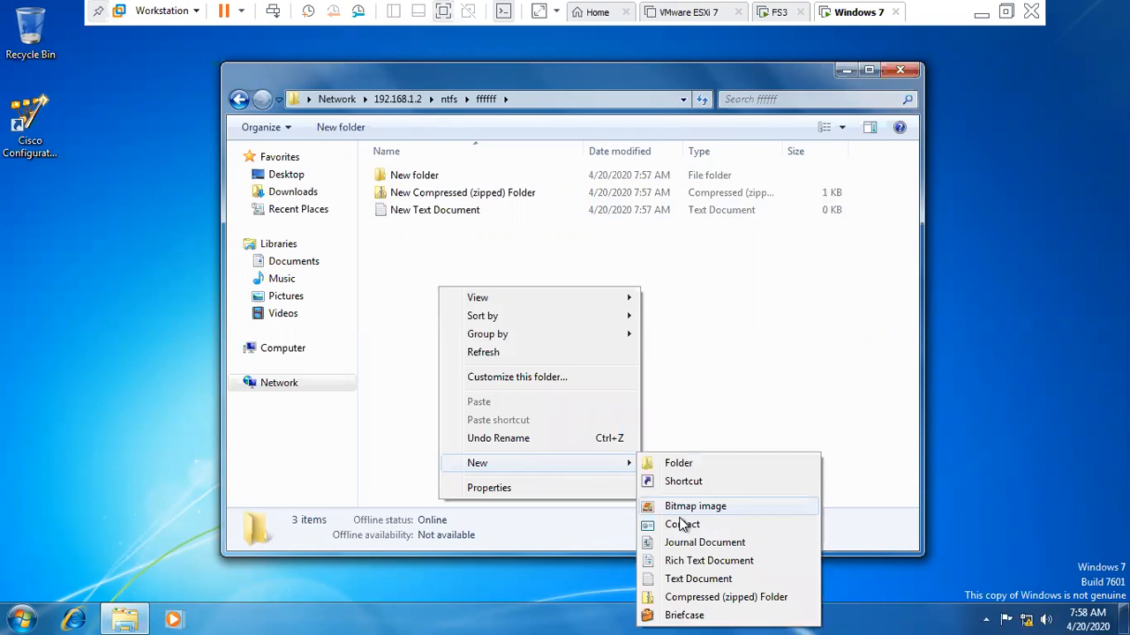
click(673, 580)
text(hdhdhdhdhd)
key(Return)
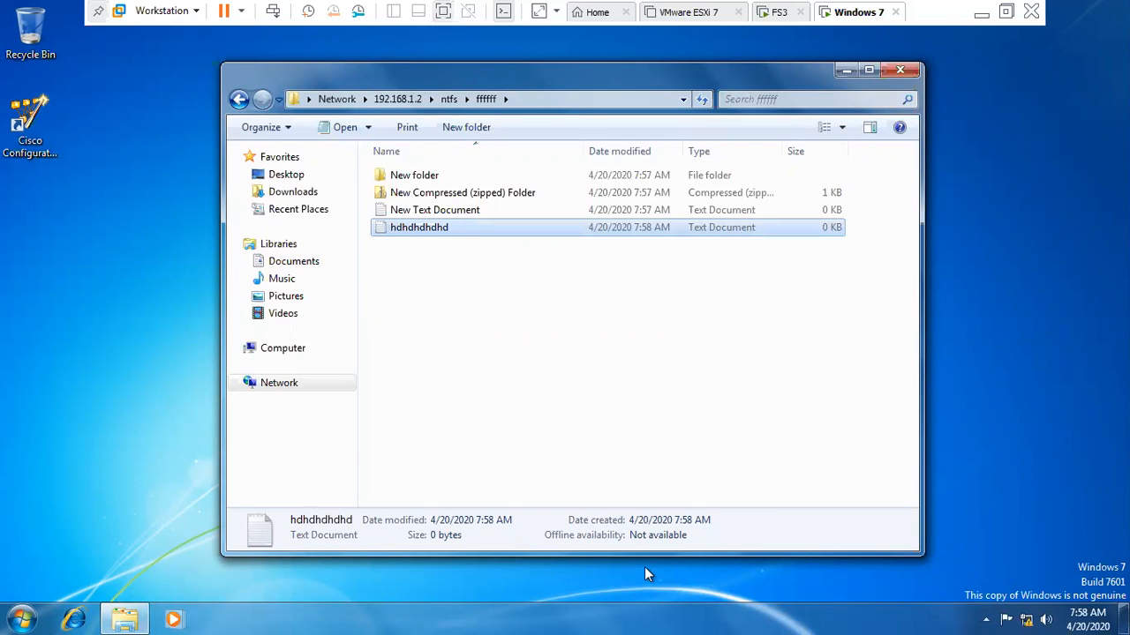
- Rename New Text Document to djjdj
click(410, 214)
right_click(410, 211)
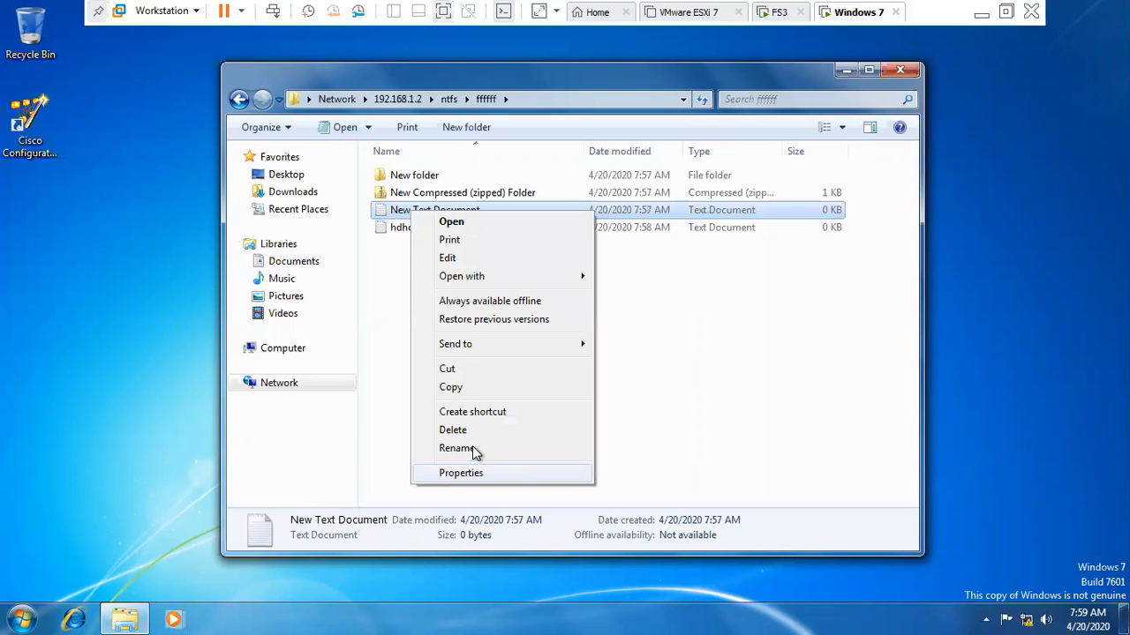
click(456, 448)
text(djjdj)
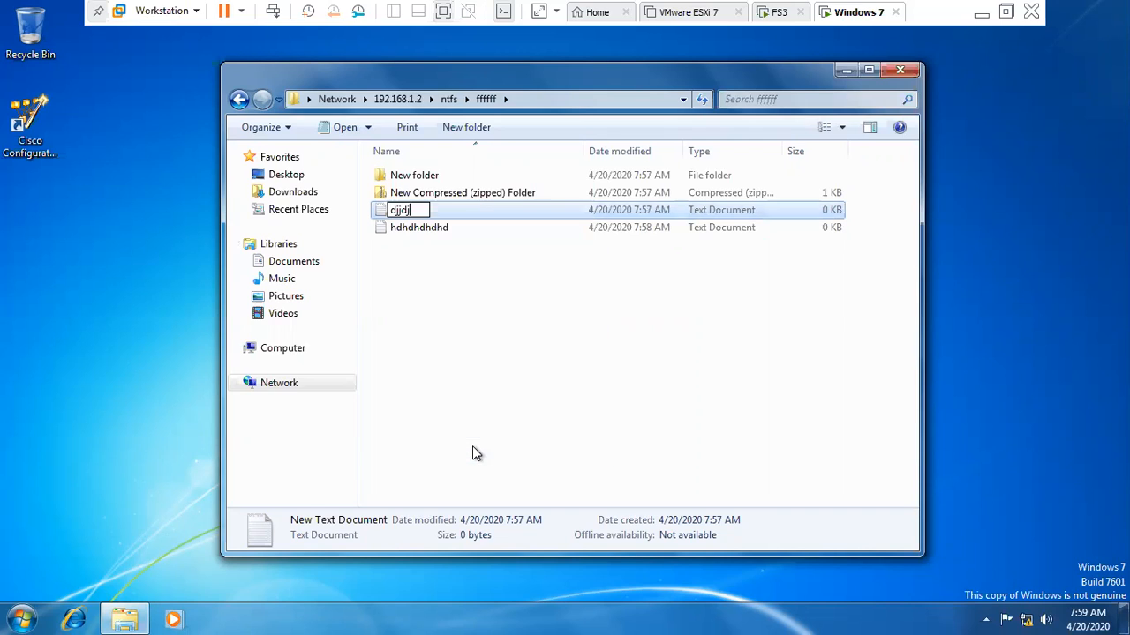
key(Return)
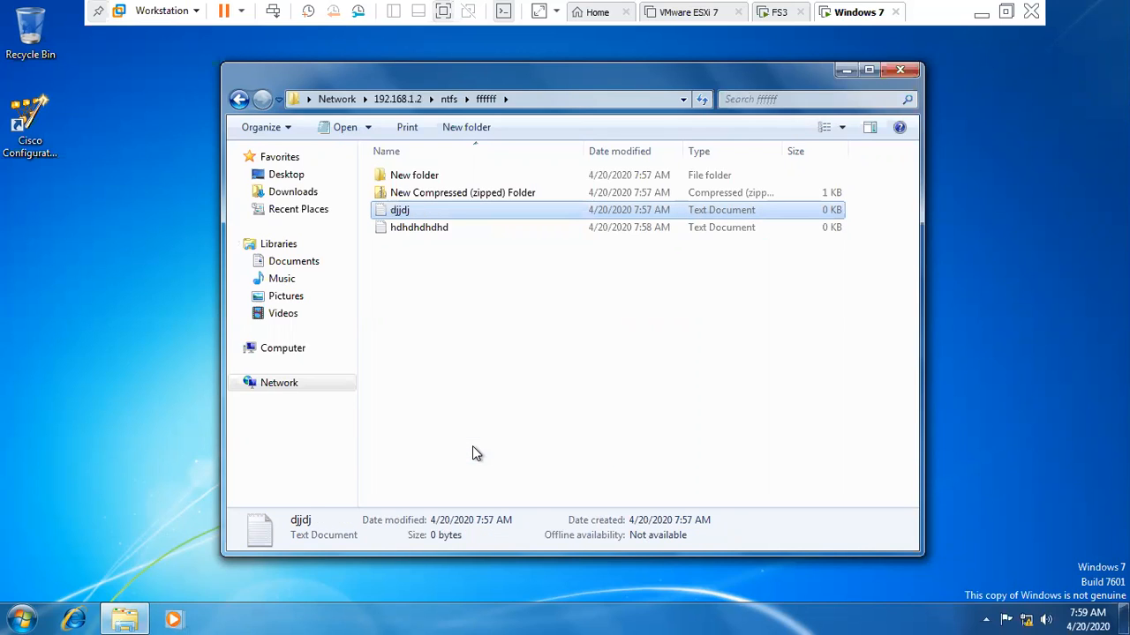
- Dismiss the zipped folder's security warning, then rename New folder to hdhd and open it
double_click(439, 194)
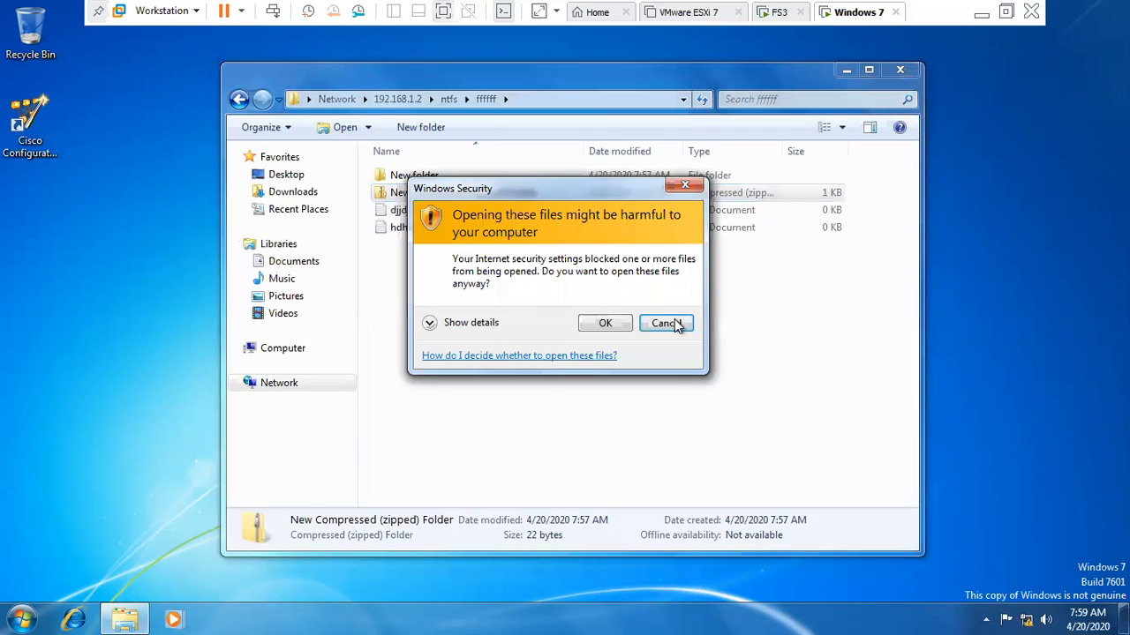
key(Escape)
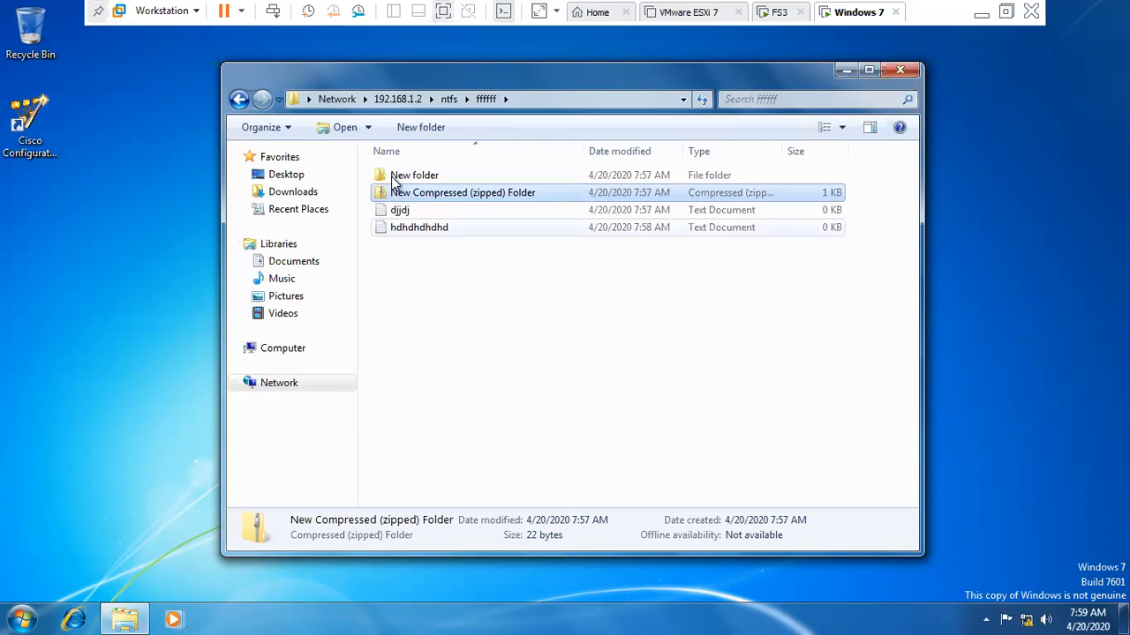
right_click(393, 177)
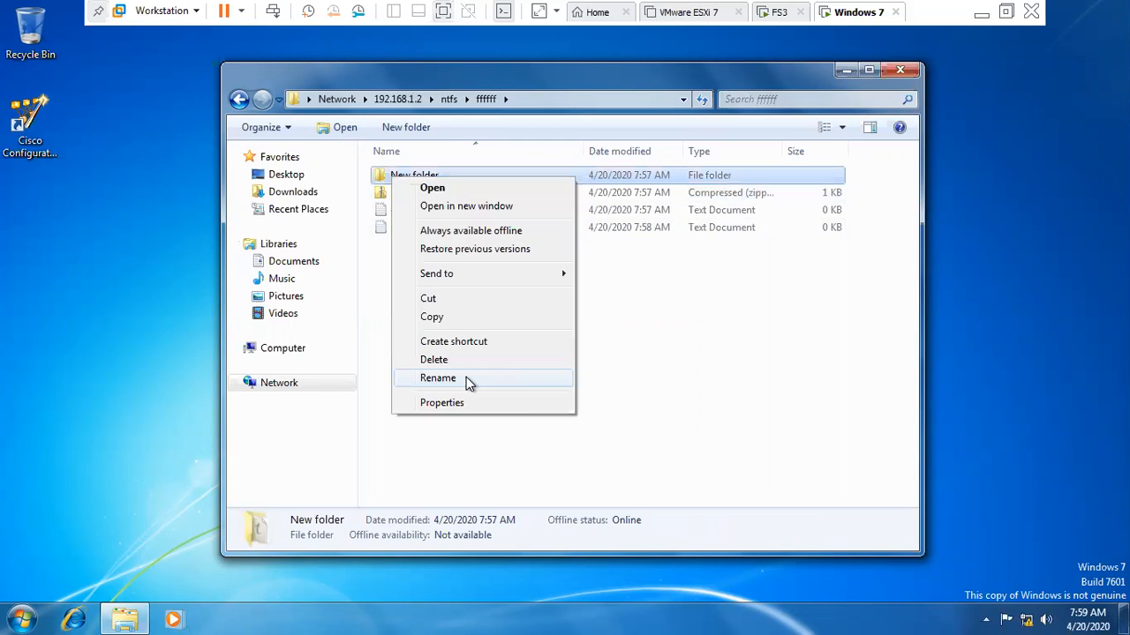
click(466, 377)
text(hdhd)
key(Return)
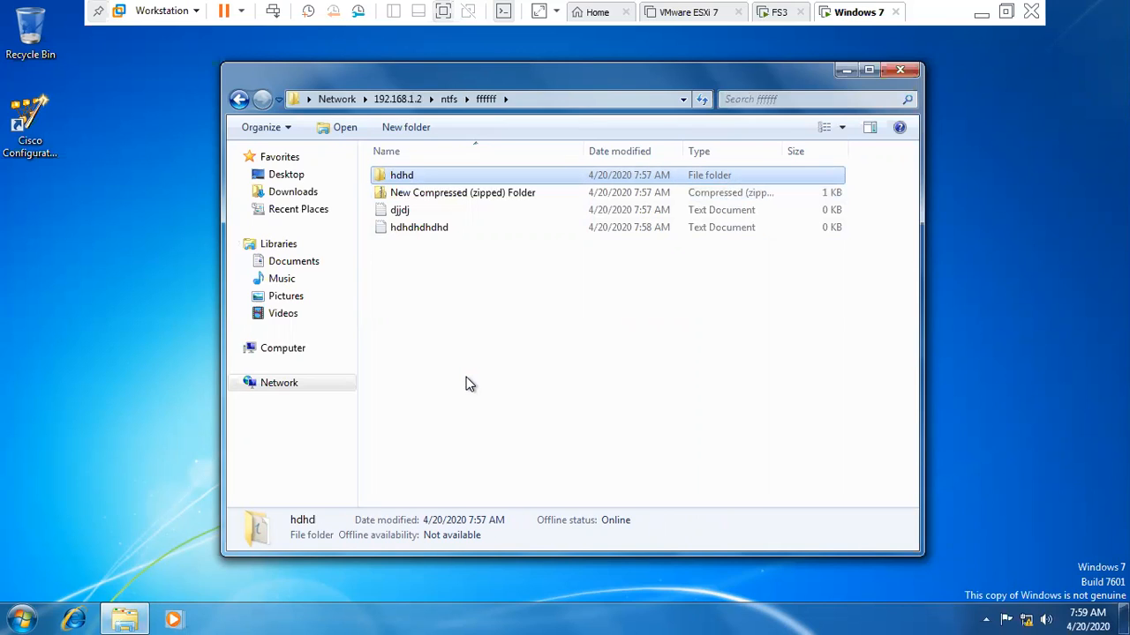
key(Return)
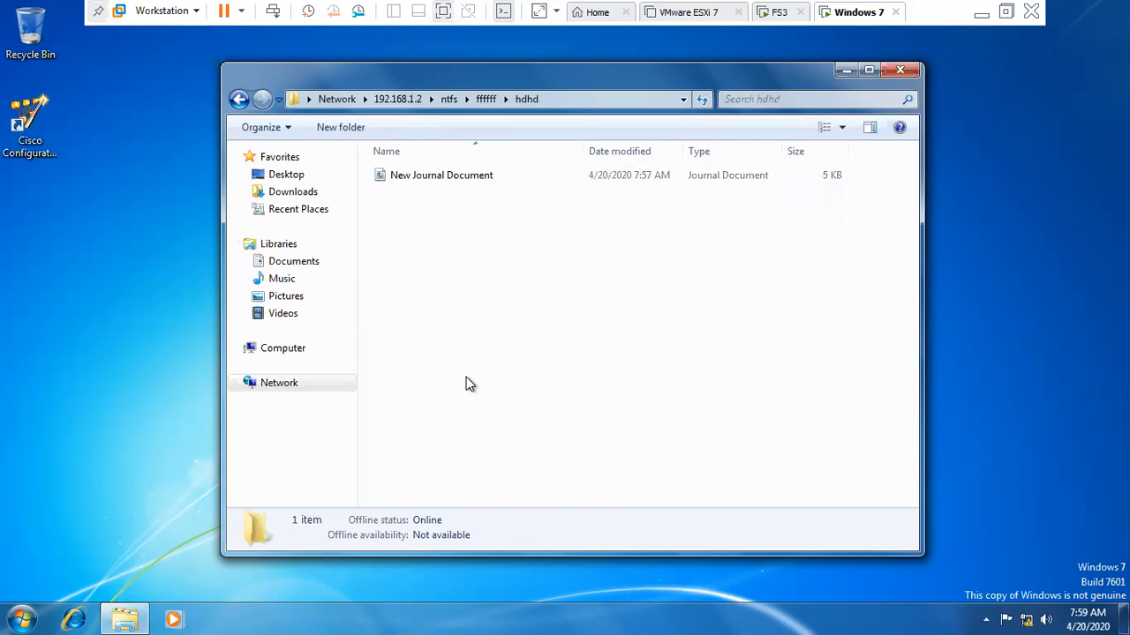
- Rename New Journal Document to dhhdh, return to ffffff, and close the share window
click(421, 177)
key(shift+F10)
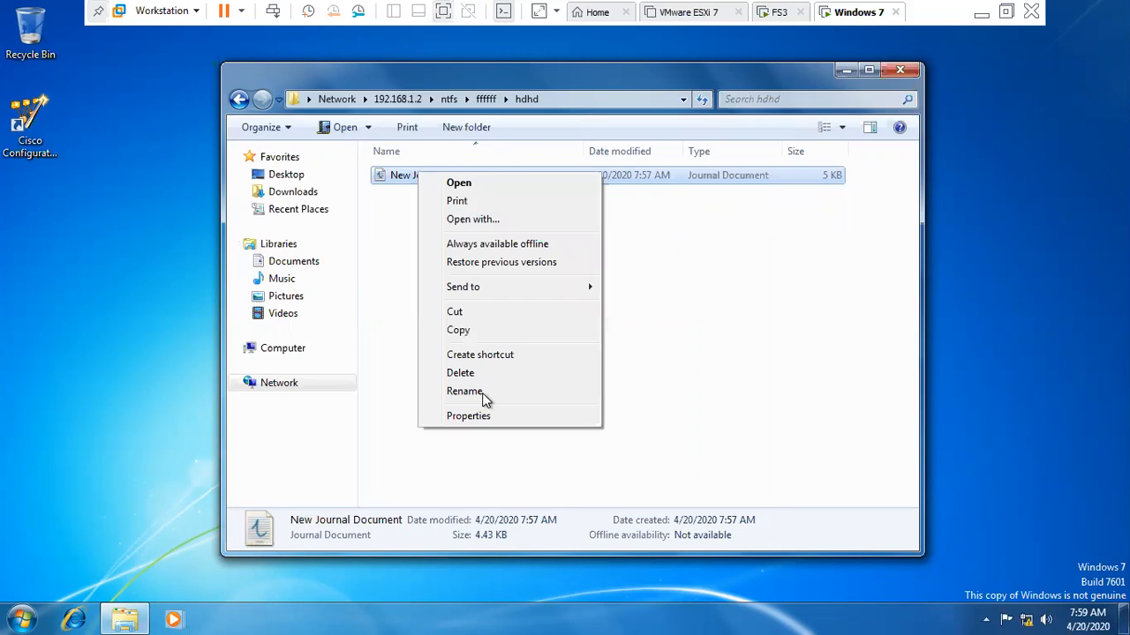
click(466, 391)
text(dhhdh)
key(Return)
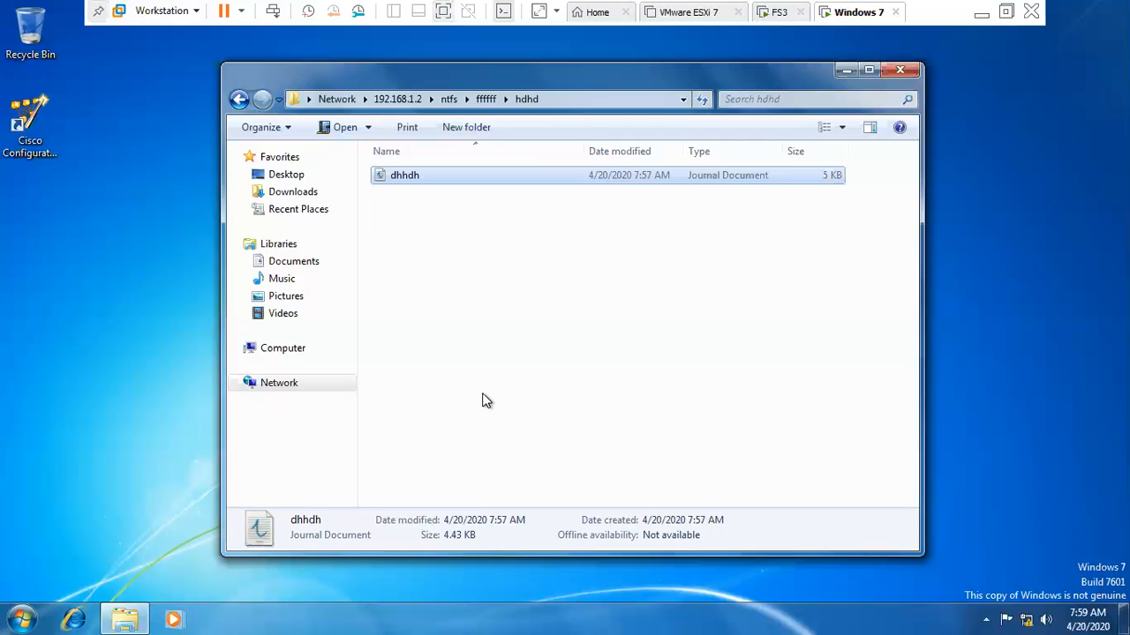
key(BackSpace)
key(BackSpace)
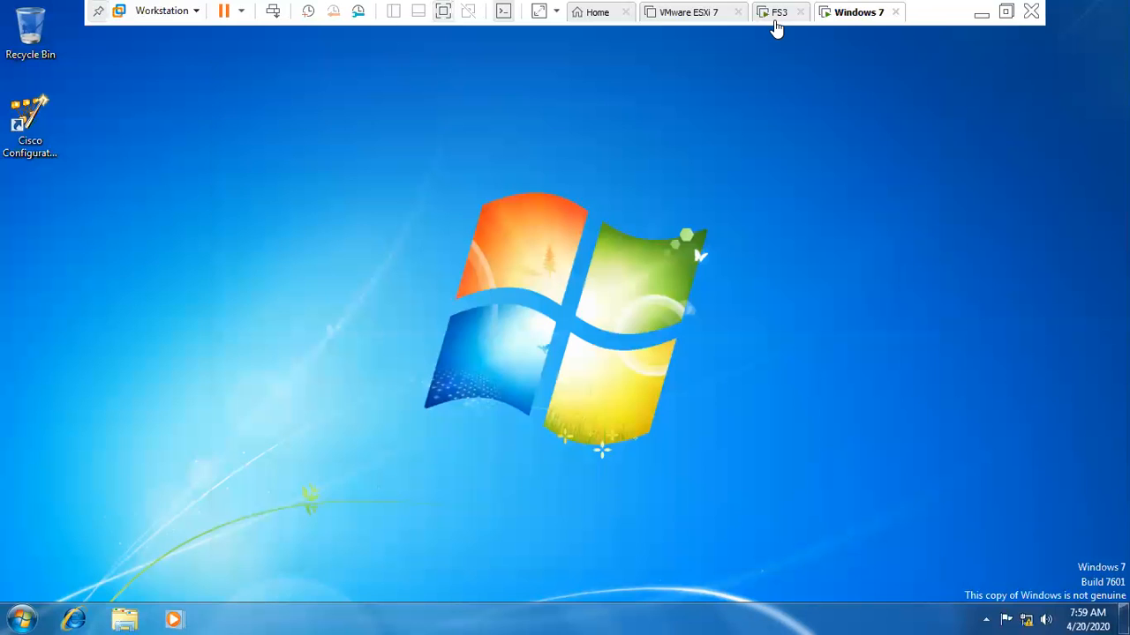
click(775, 20)
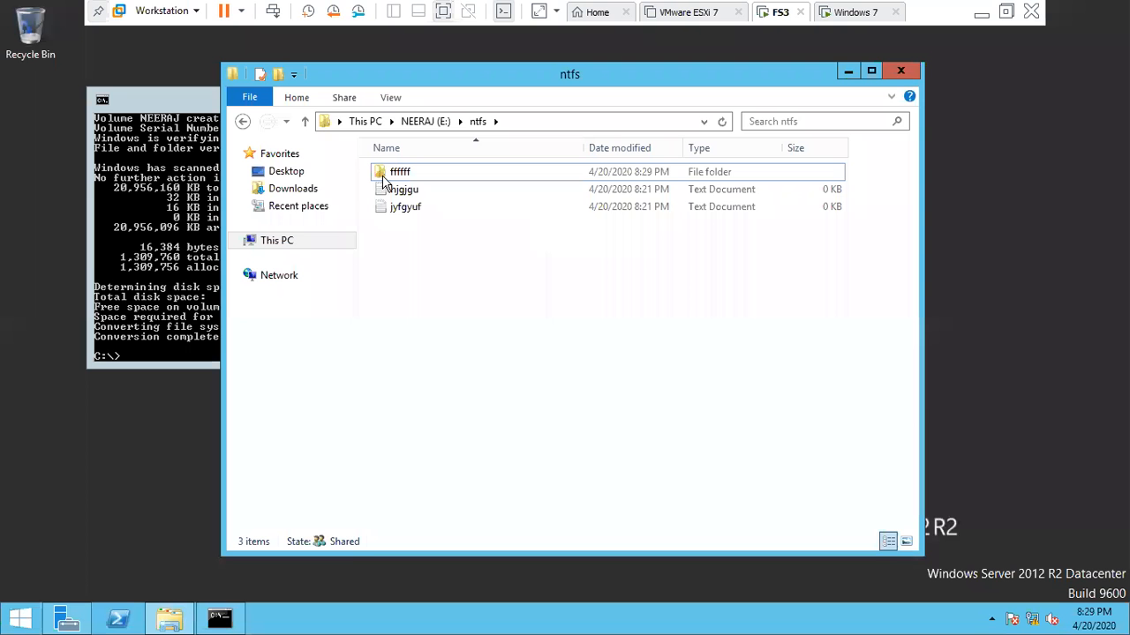
- Check the new user still has Modify on ffffff, cancel both dialogs, and close the ntfs window
click(383, 177)
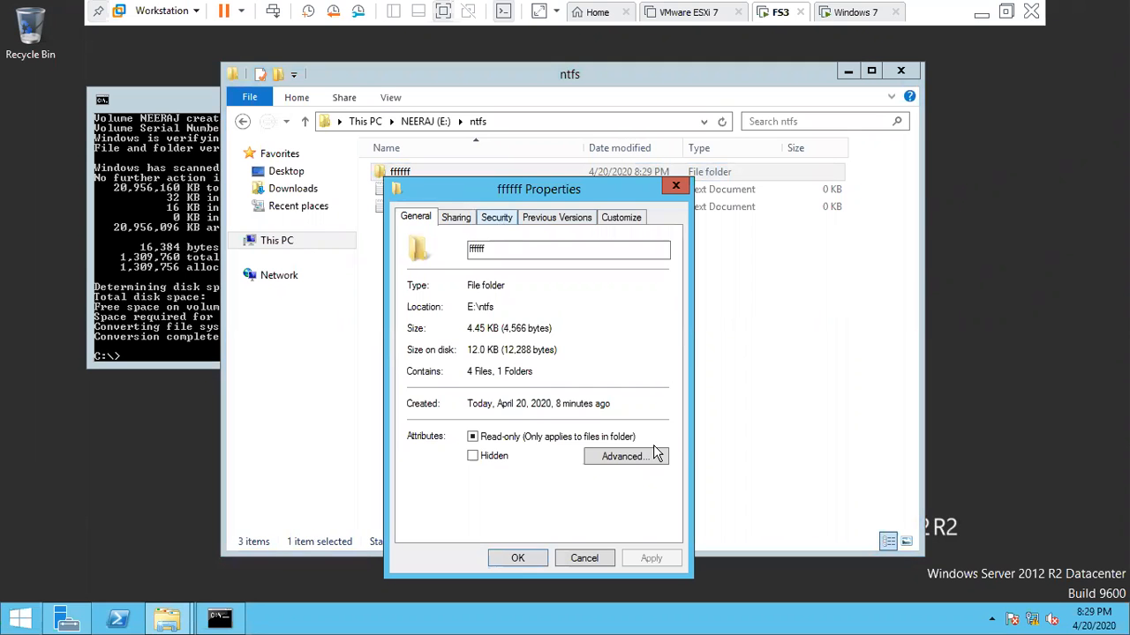
click(496, 217)
click(609, 362)
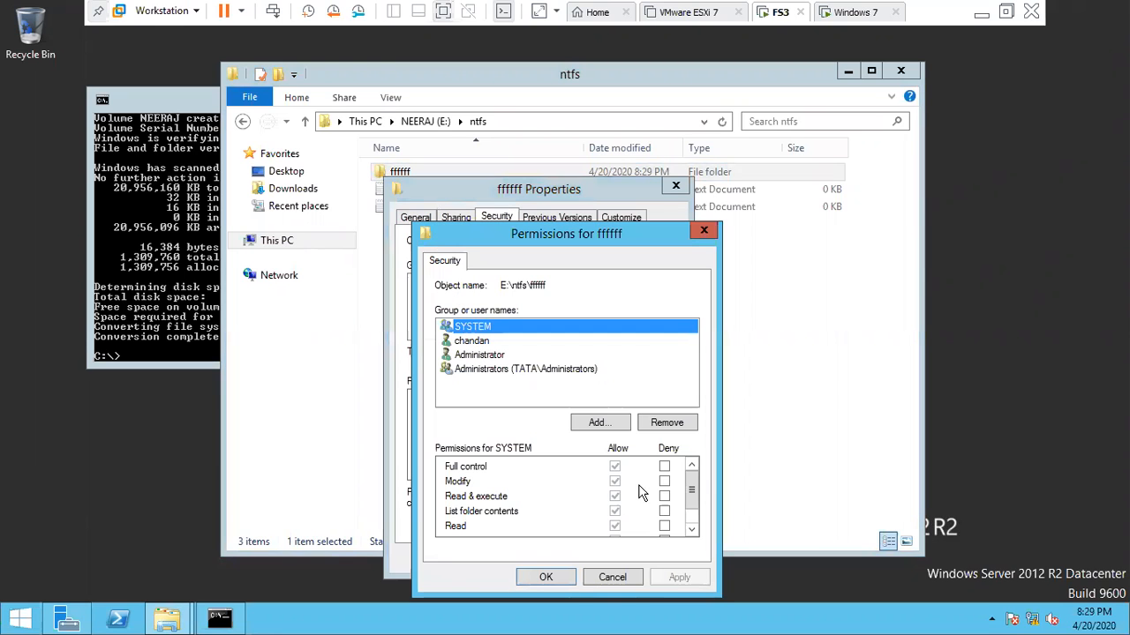
key(Down)
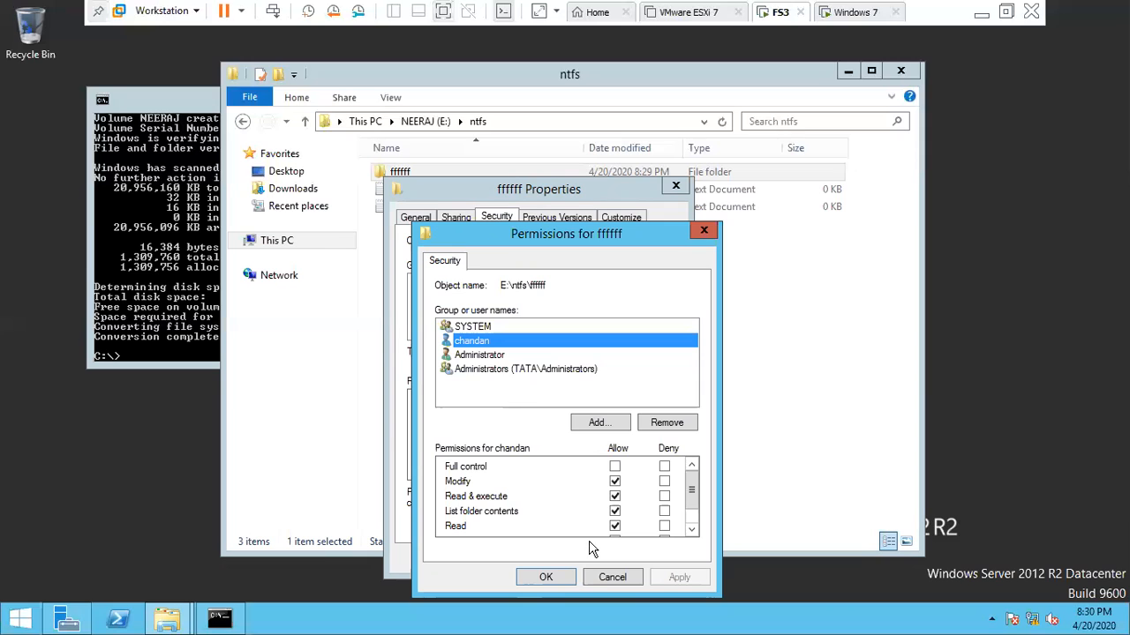
click(602, 575)
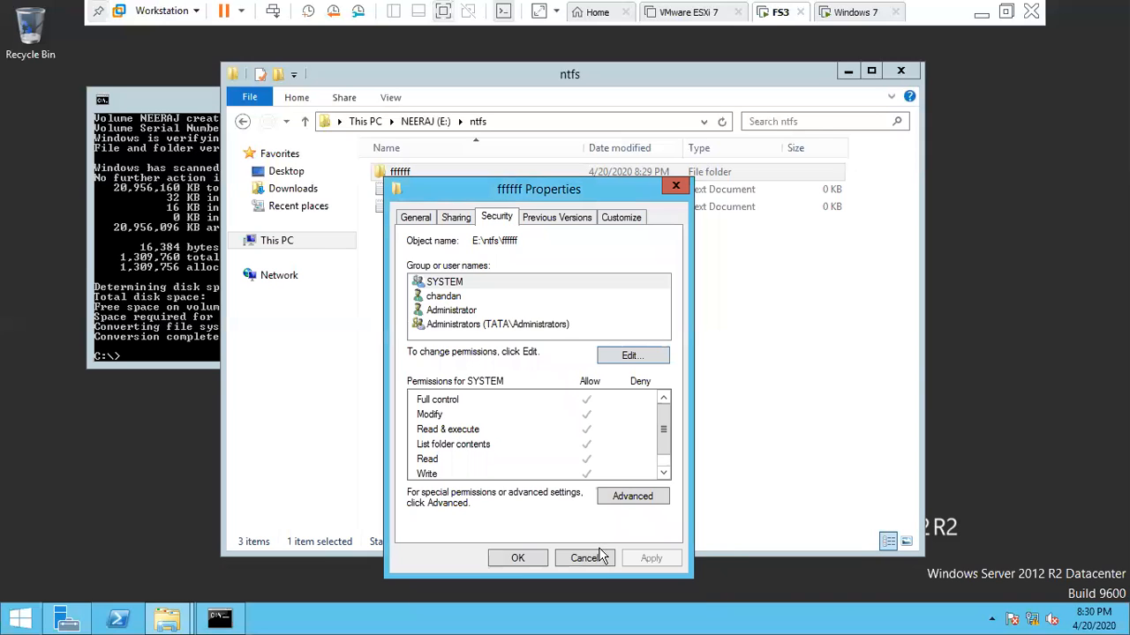
click(590, 560)
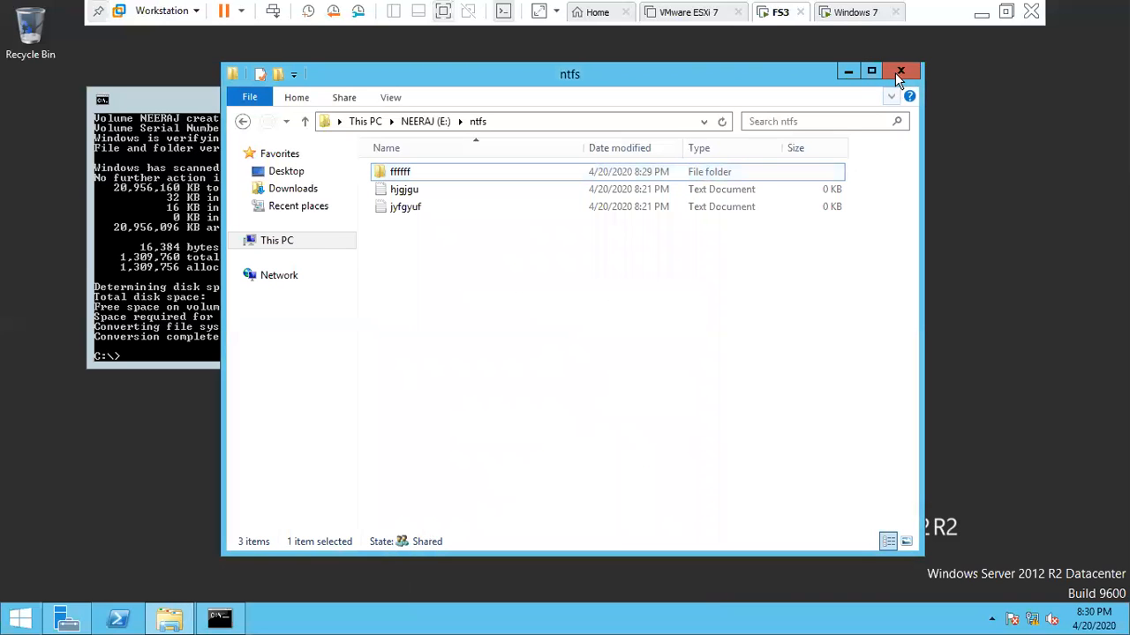
click(900, 71)
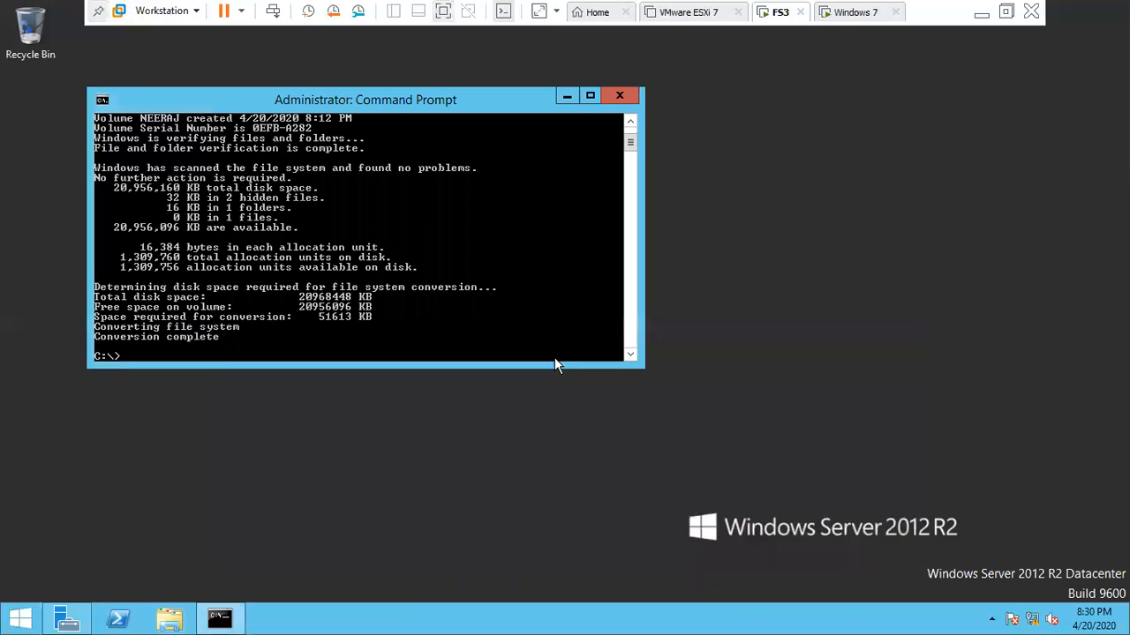
- Close the server's Command Prompt and exit full-screen view of the virtual machine
click(621, 95)
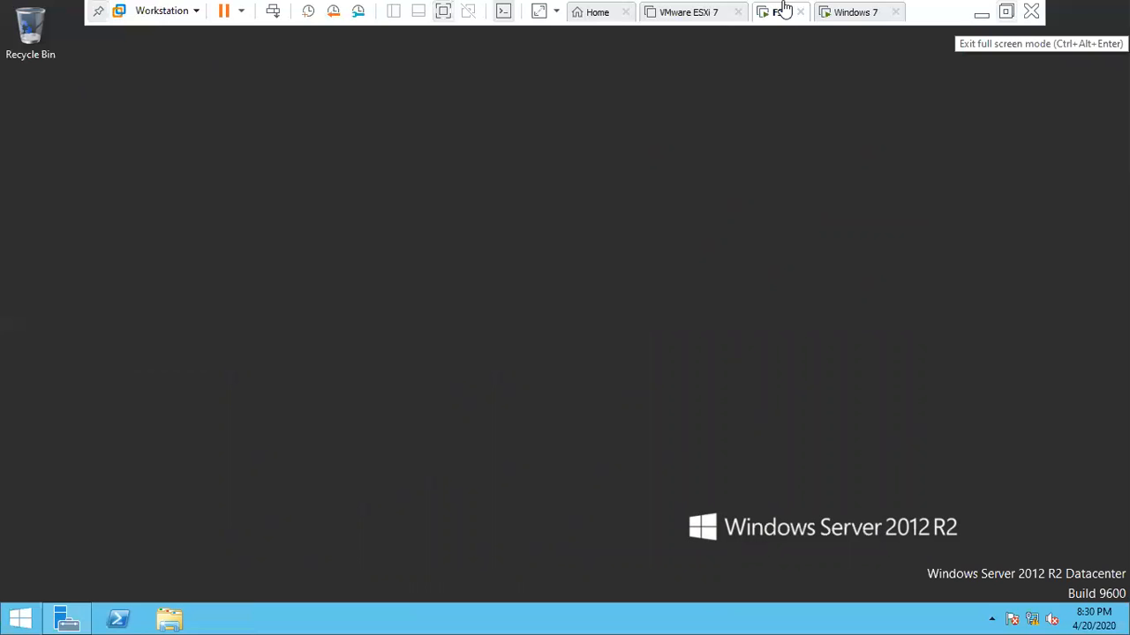
click(1007, 12)
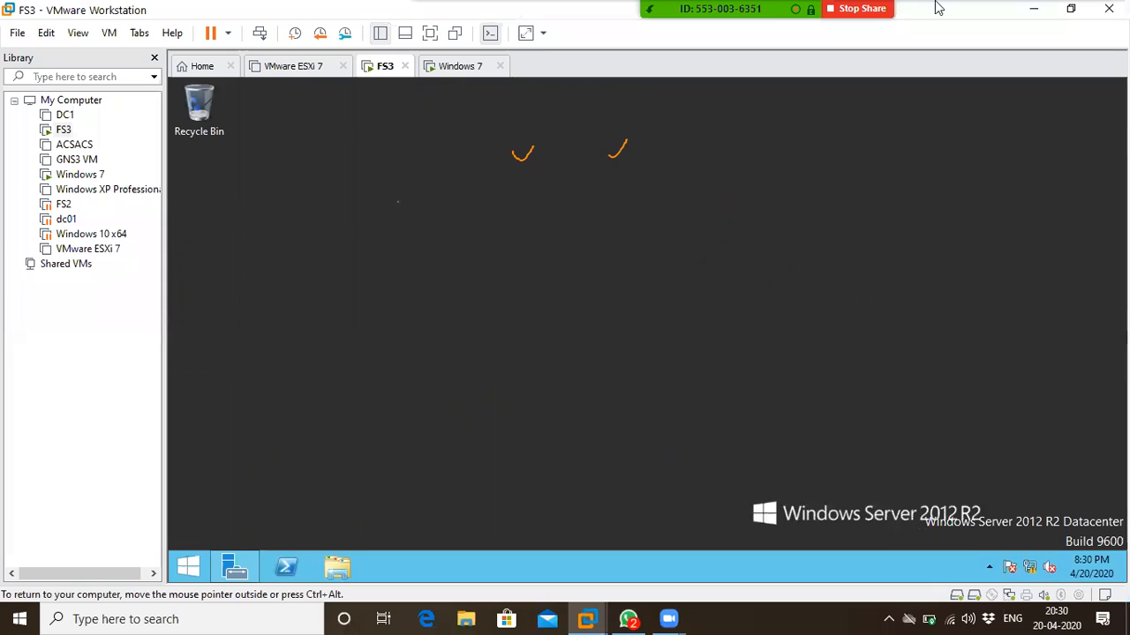